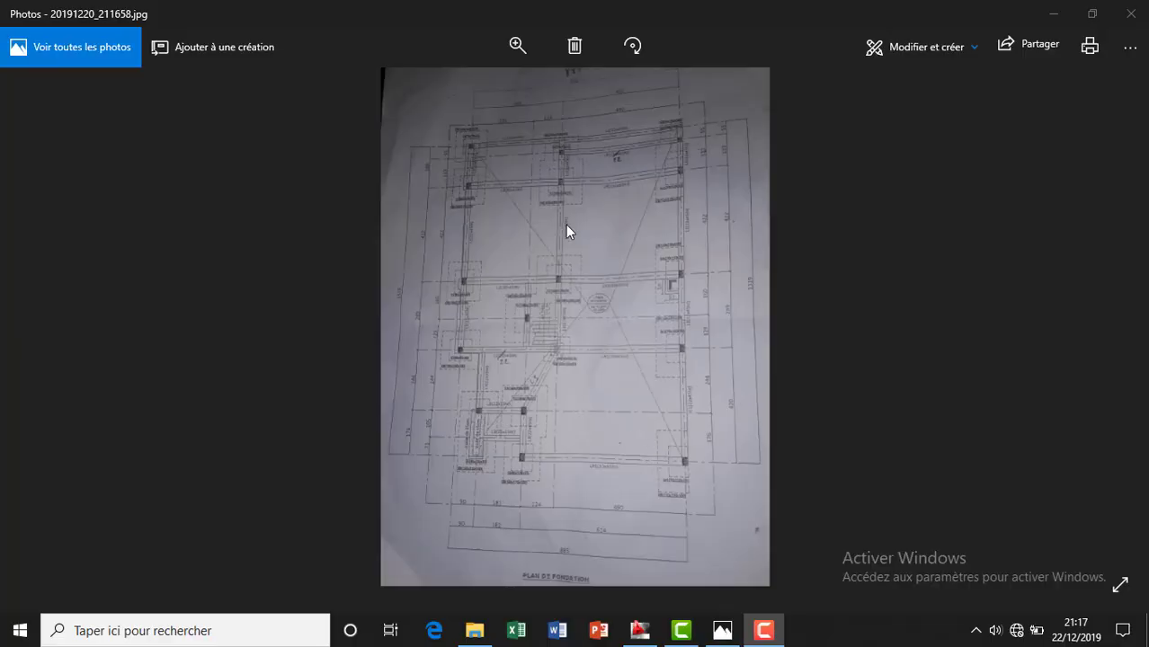
Zoom and pan around the foundation plan image to study its beams, dimensions and title.
click(518, 46)
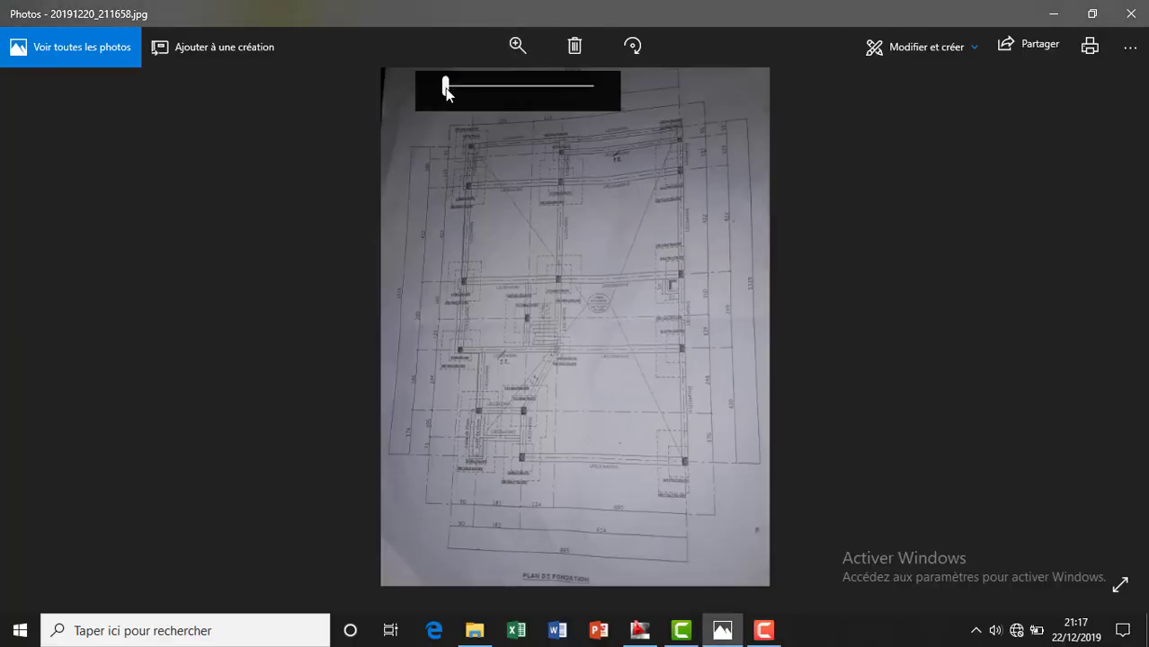
drag(446, 87, 457, 88)
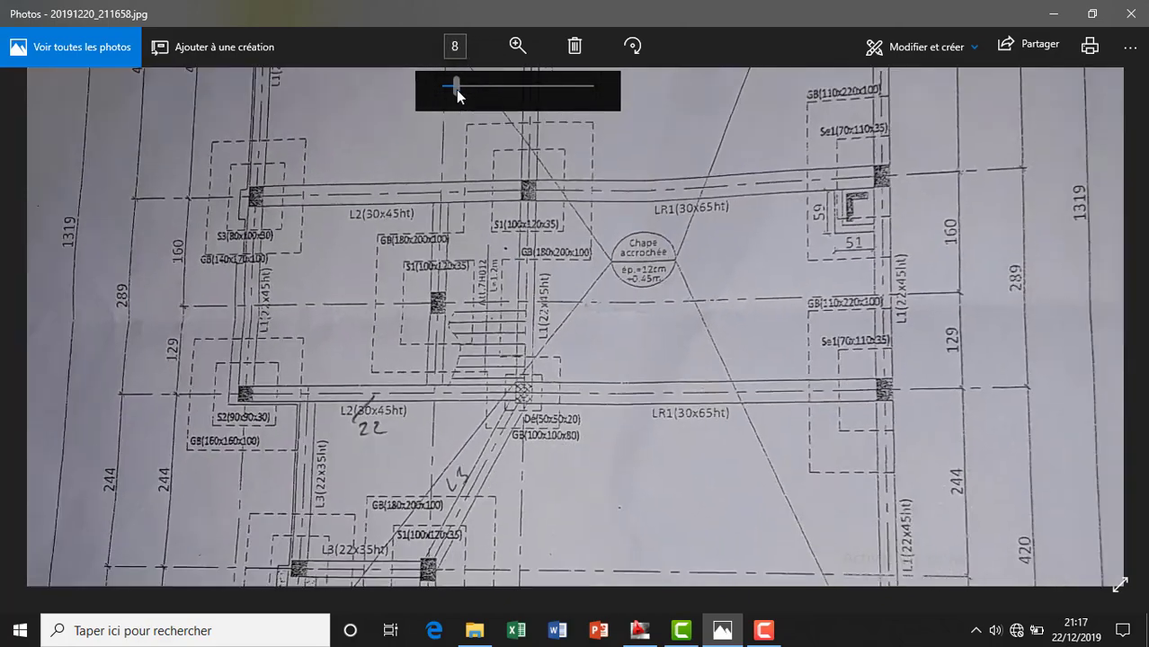
scroll(530, 288, down, 3)
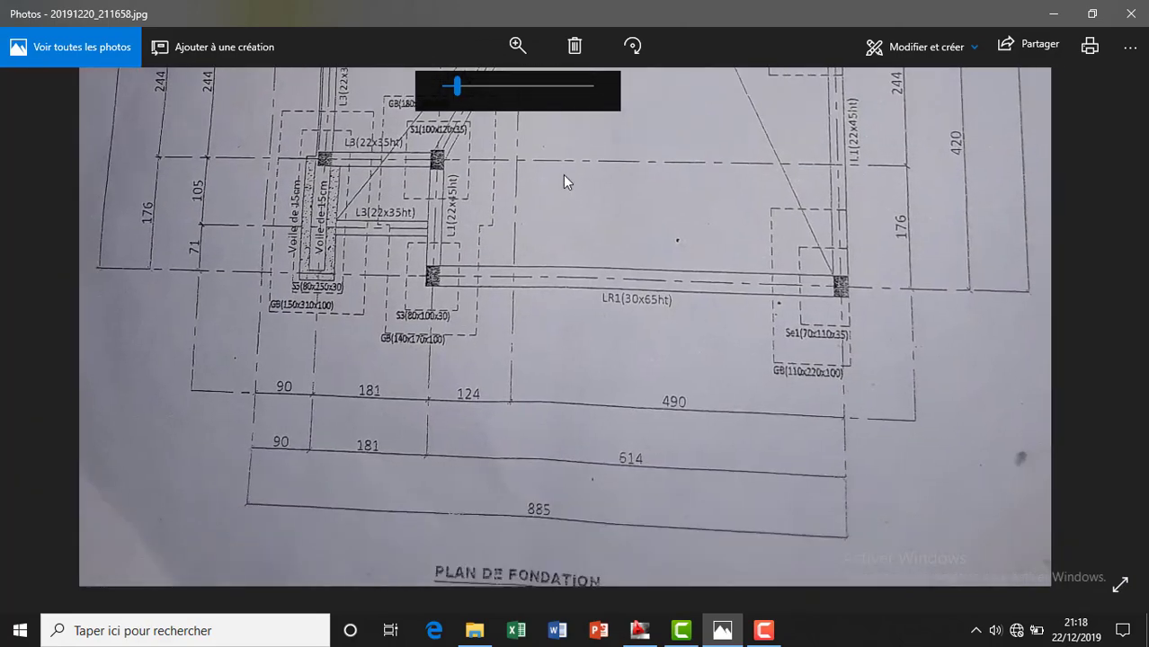
drag(576, 320, 560, 121)
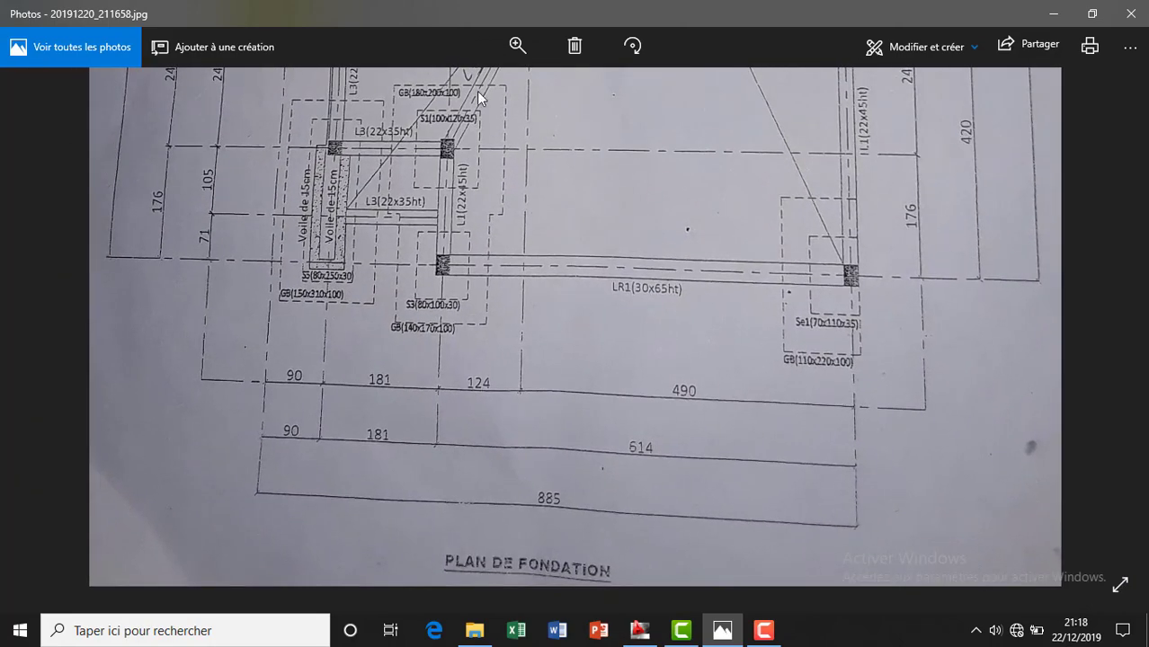
click(517, 46)
drag(459, 83, 448, 84)
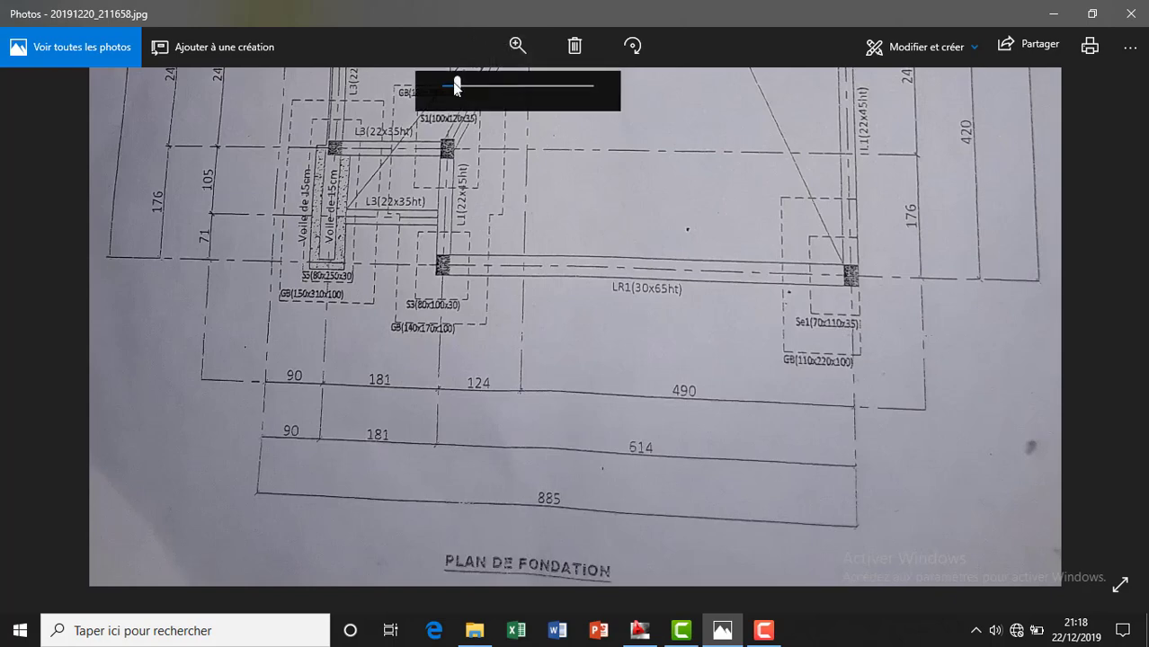
drag(484, 168, 524, 493)
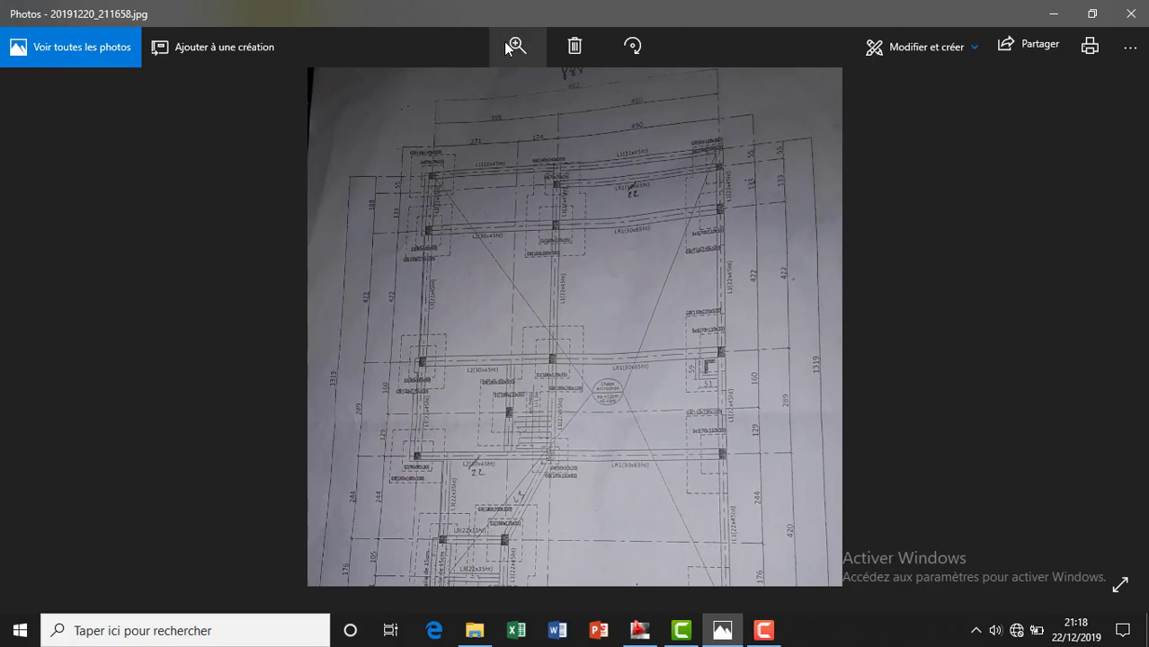
drag(447, 85, 465, 86)
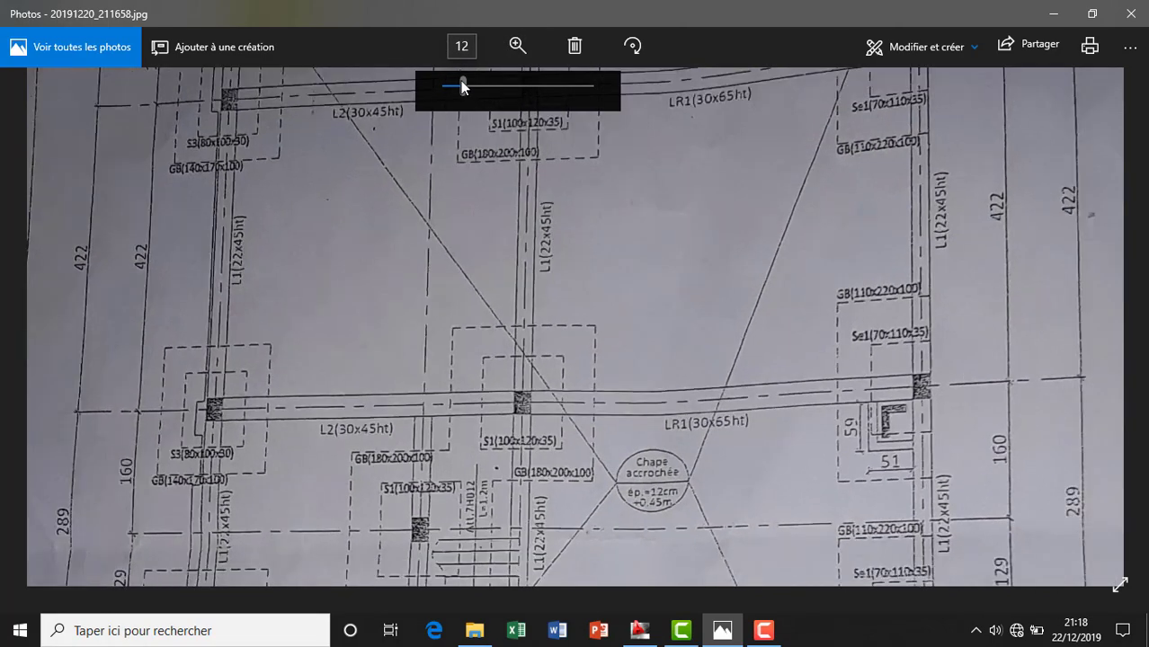
drag(465, 85, 456, 85)
drag(494, 292, 481, 452)
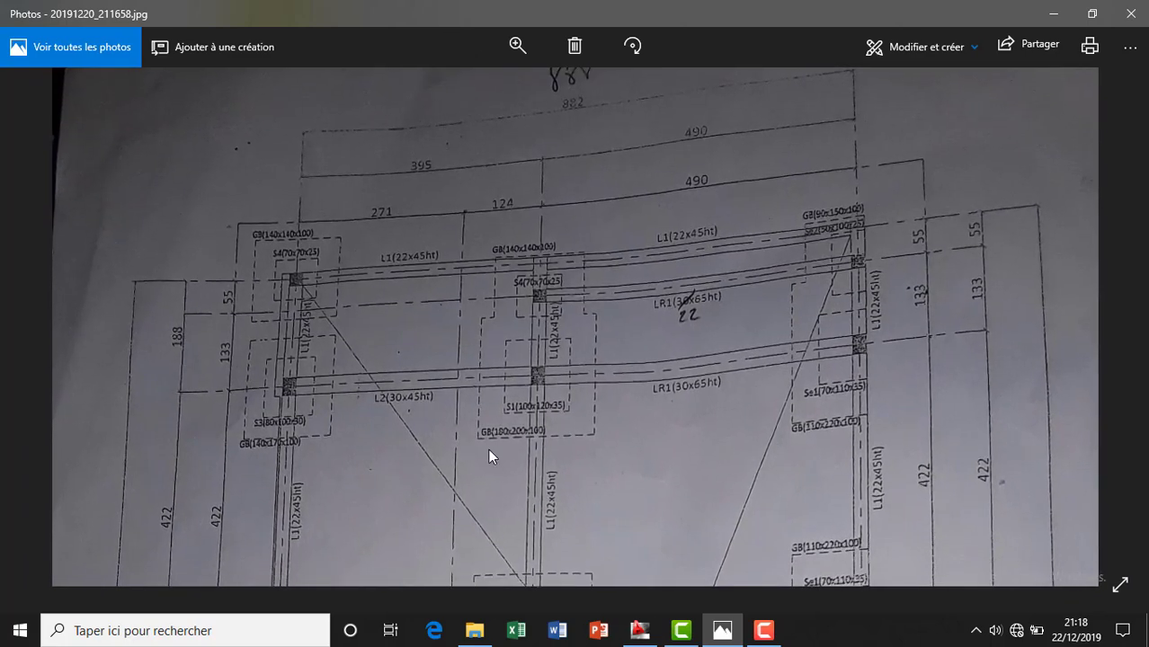
drag(480, 451, 527, 114)
drag(615, 310, 555, 148)
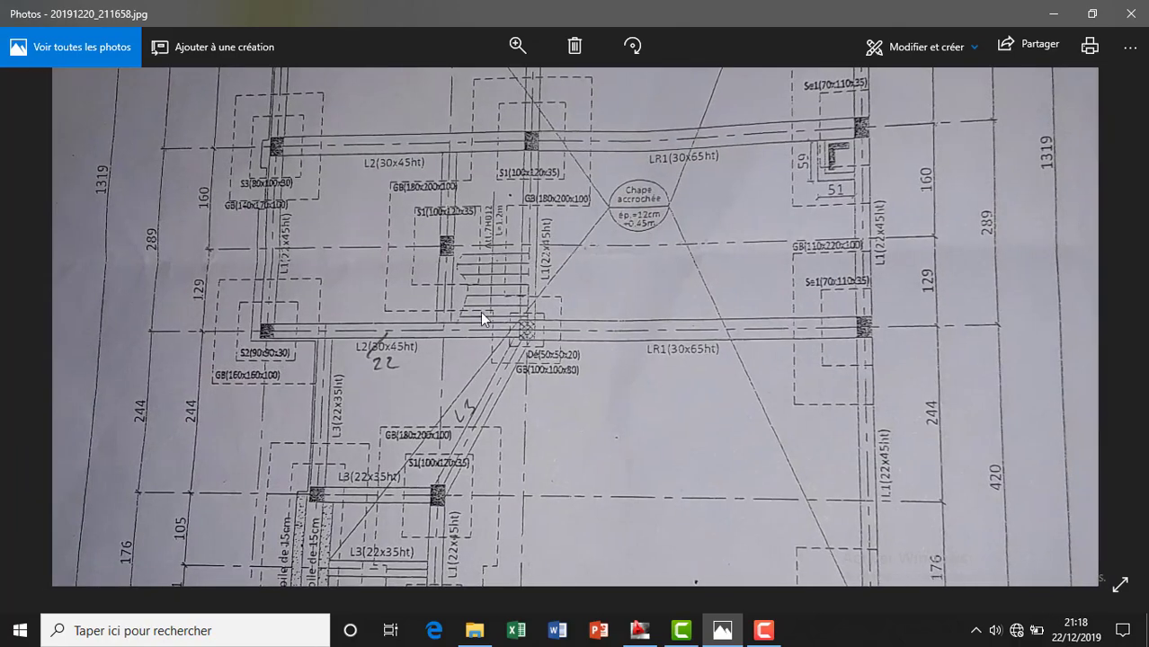
drag(424, 524, 419, 238)
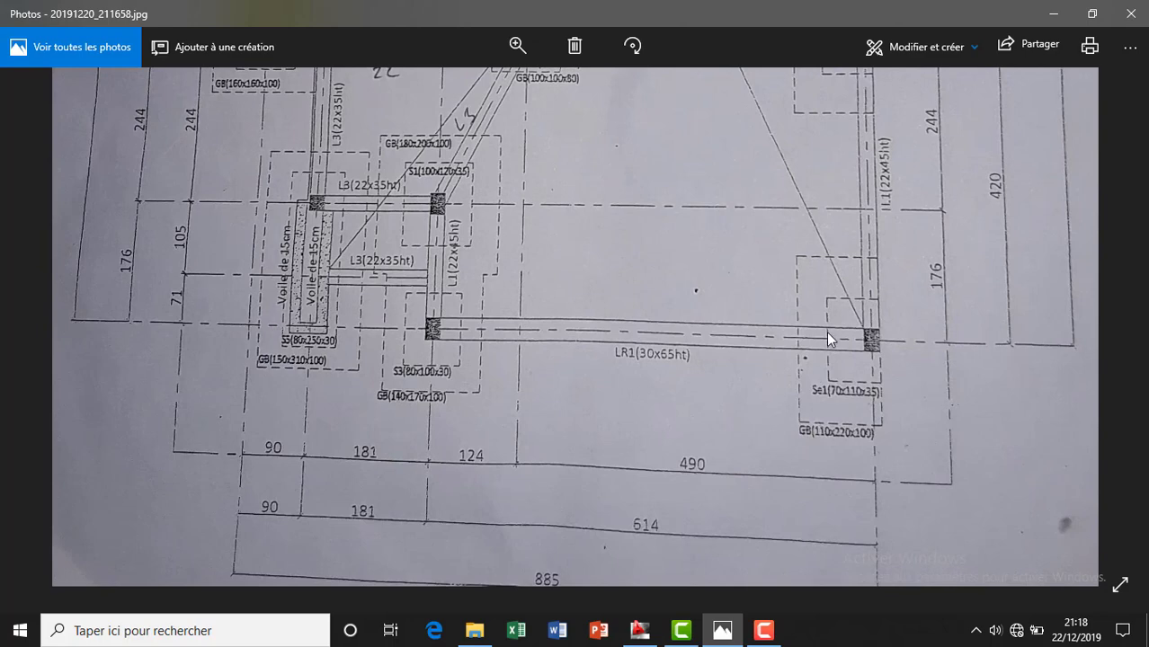
drag(828, 333, 832, 462)
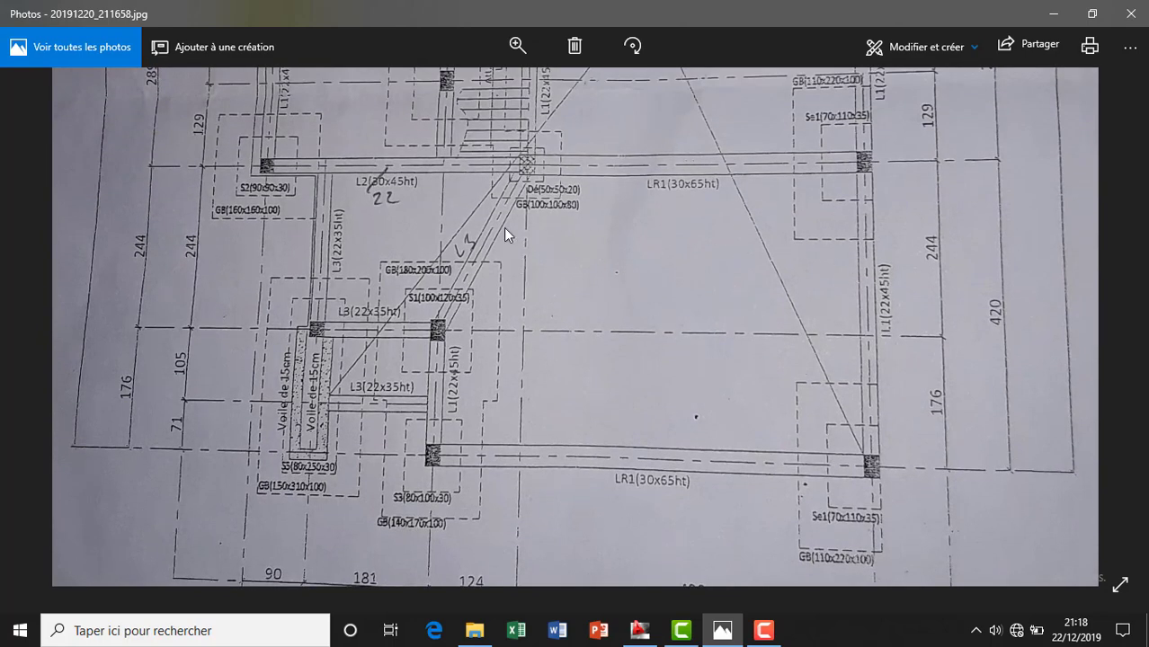
drag(513, 314, 518, 472)
drag(512, 261, 512, 315)
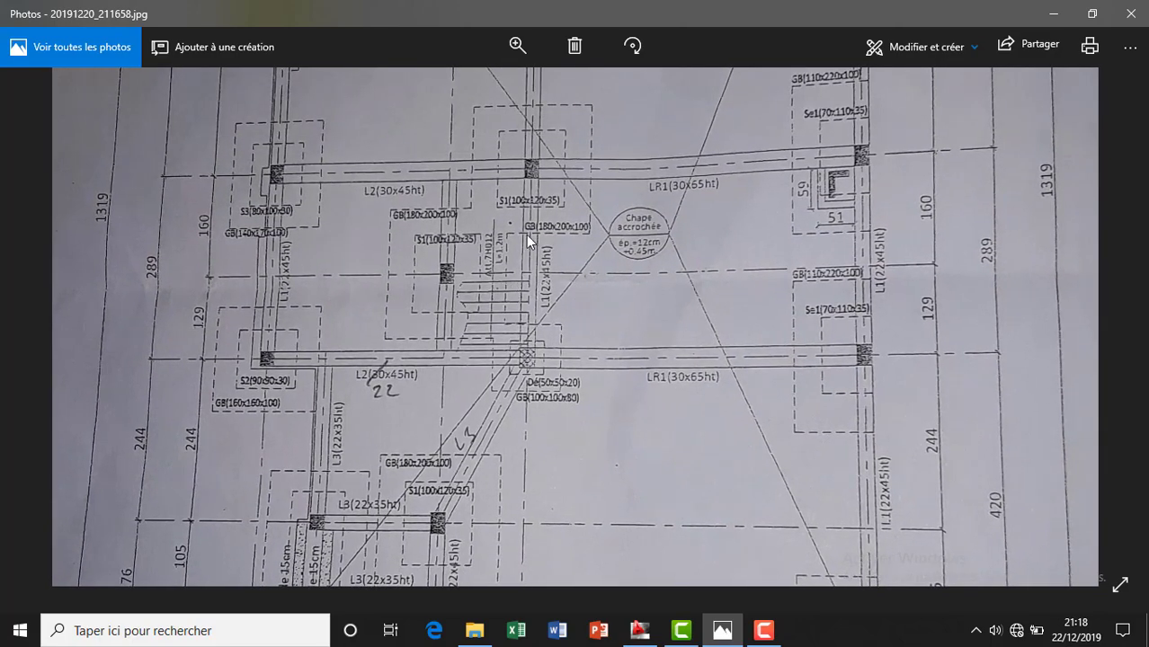
drag(526, 235, 517, 452)
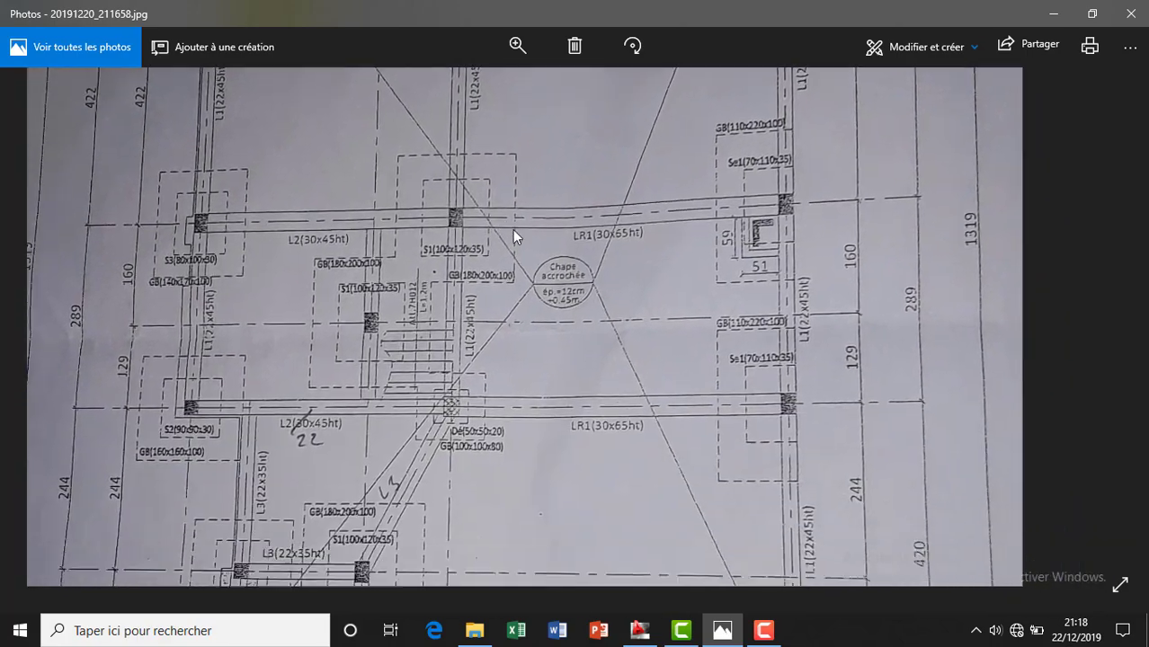
drag(510, 447, 517, 126)
click(521, 46)
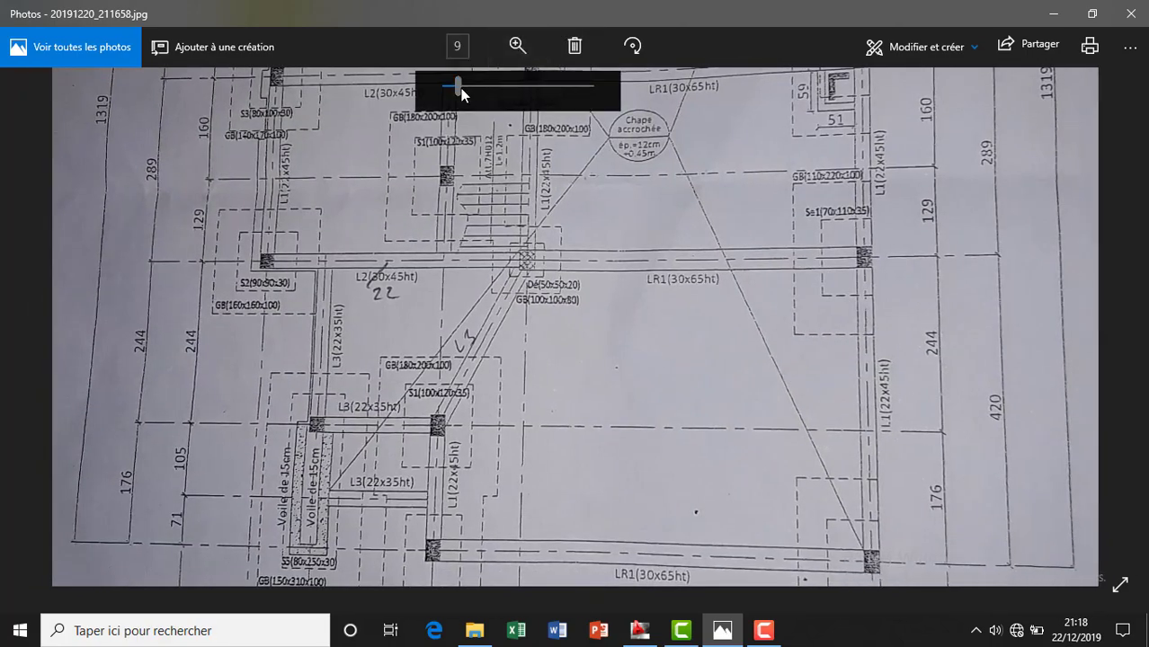
drag(460, 88, 496, 91)
drag(530, 288, 544, 416)
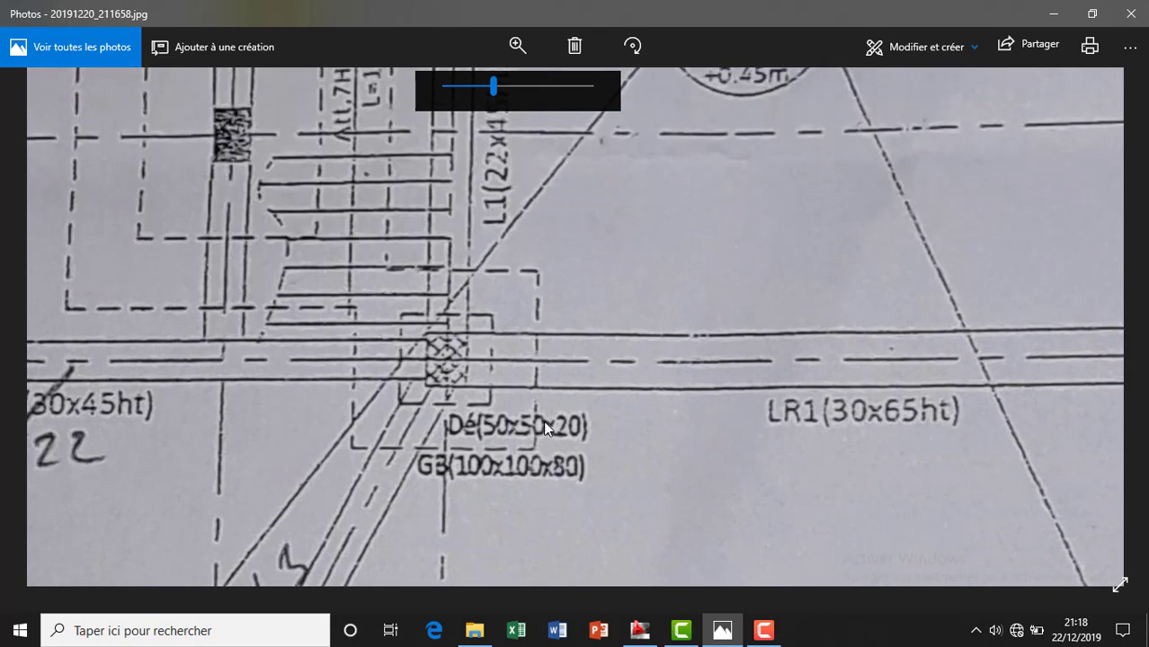
mouse_move(548, 539)
mouse_down()
mouse_move(580, 249)
mouse_move(410, 340)
mouse_up()
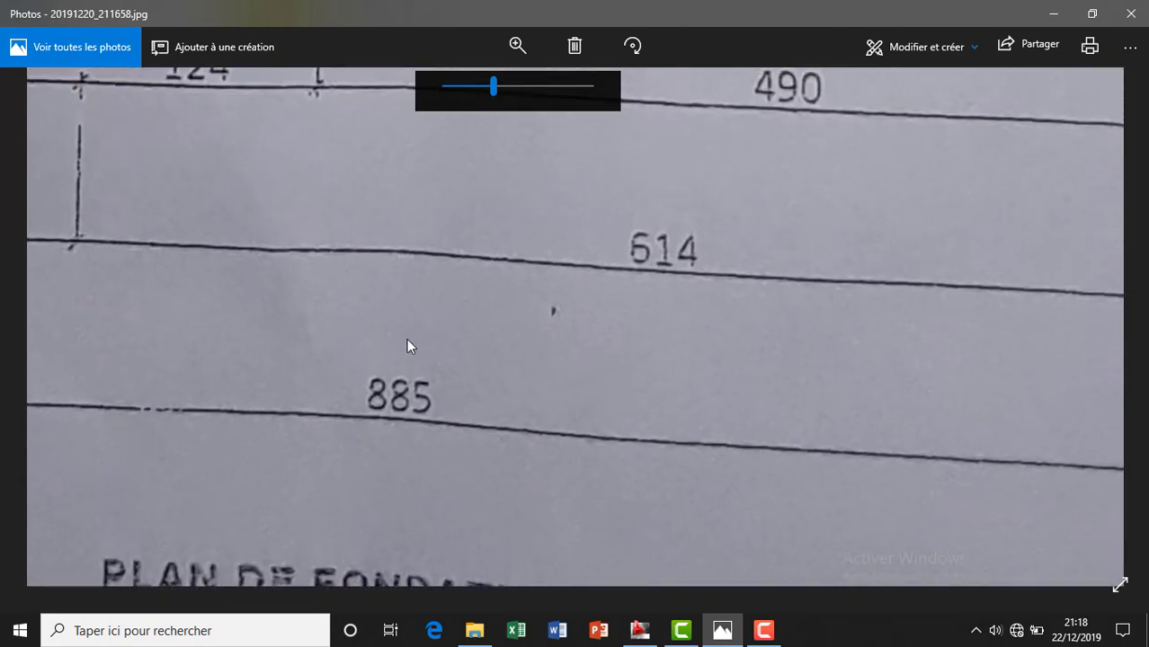
click(522, 47)
drag(496, 86, 468, 100)
scroll(747, 289, up, 2)
scroll(726, 367, up, 3)
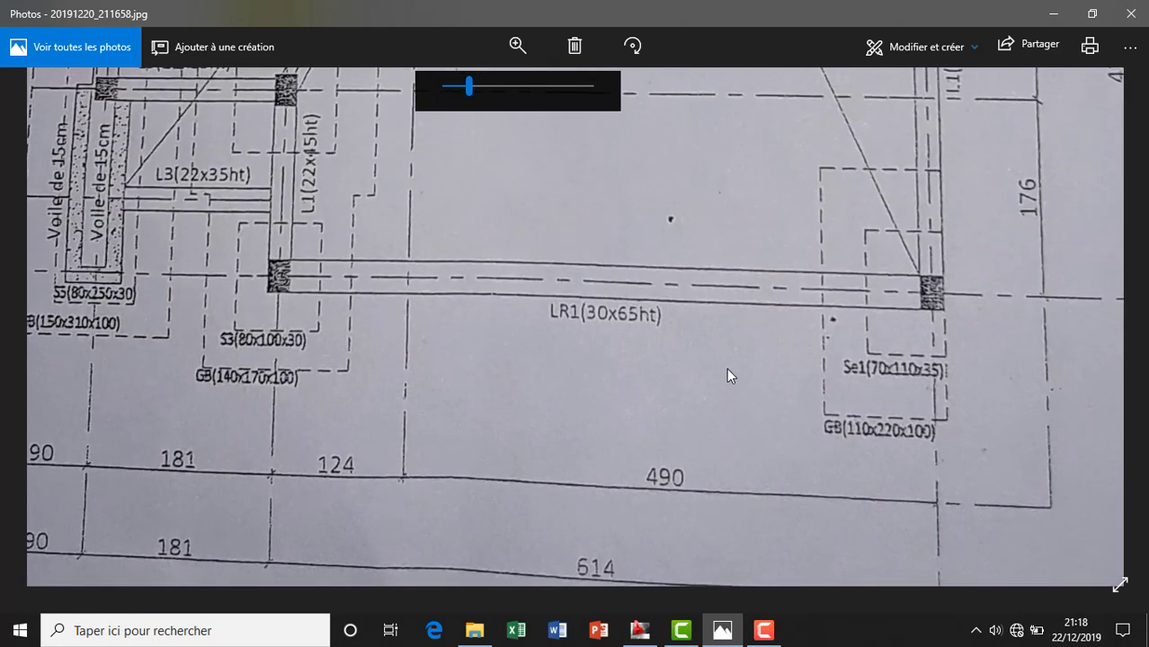
mouse_move(938, 306)
mouse_down()
mouse_move(703, 416)
mouse_move(861, 436)
mouse_up()
mouse_move(626, 229)
mouse_down()
mouse_move(725, 454)
mouse_move(1006, 491)
mouse_up()
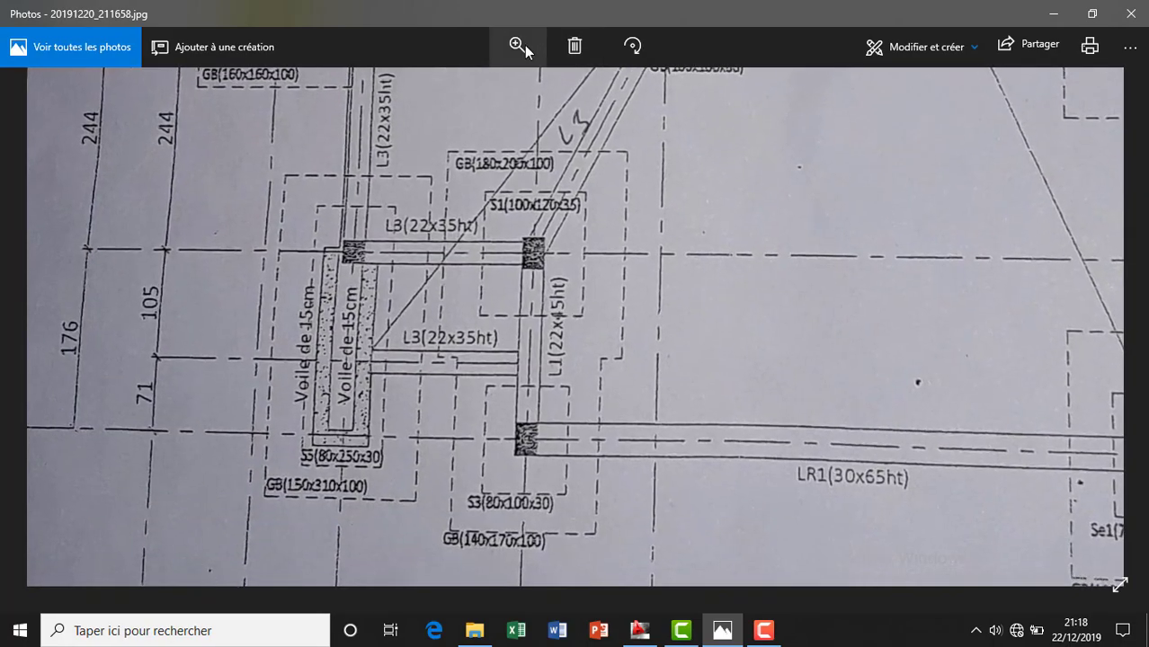
click(516, 45)
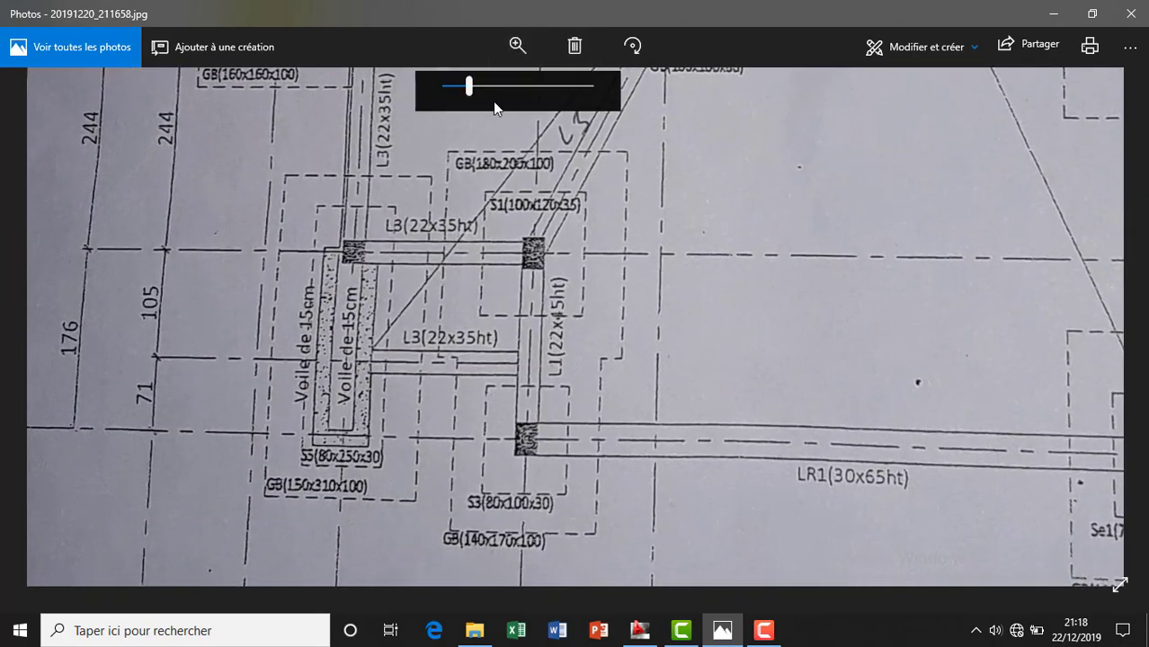
click(458, 85)
drag(454, 83, 447, 86)
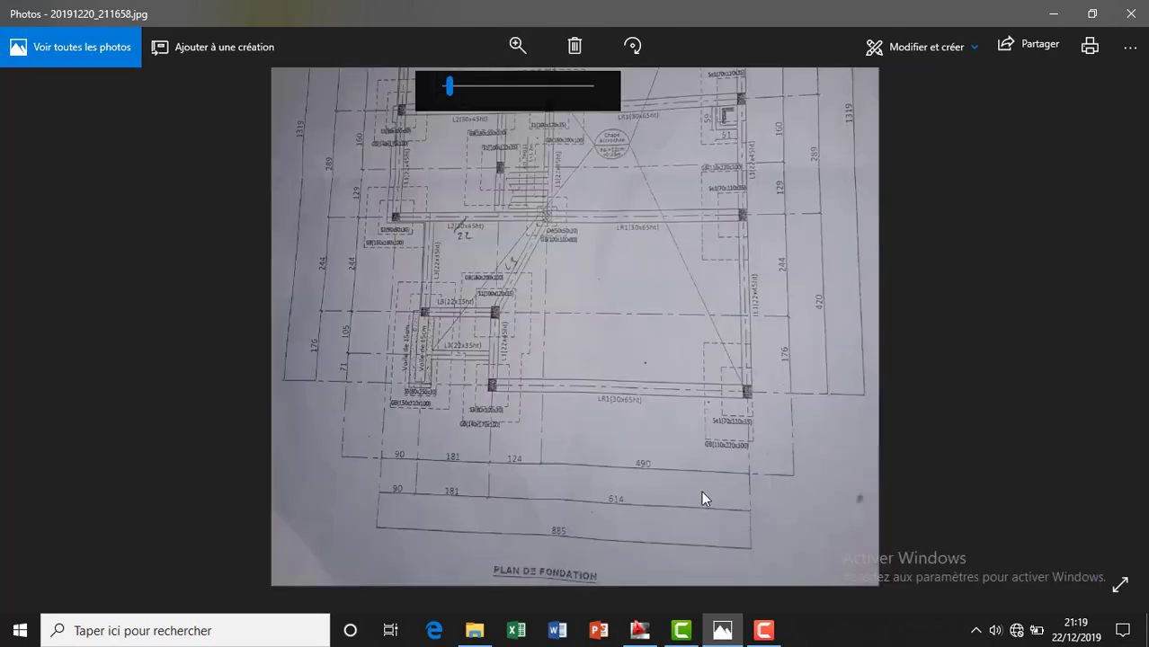
In AutoCAD's layer manager, create a layer named axe and begin a second layer named fin.
click(640, 629)
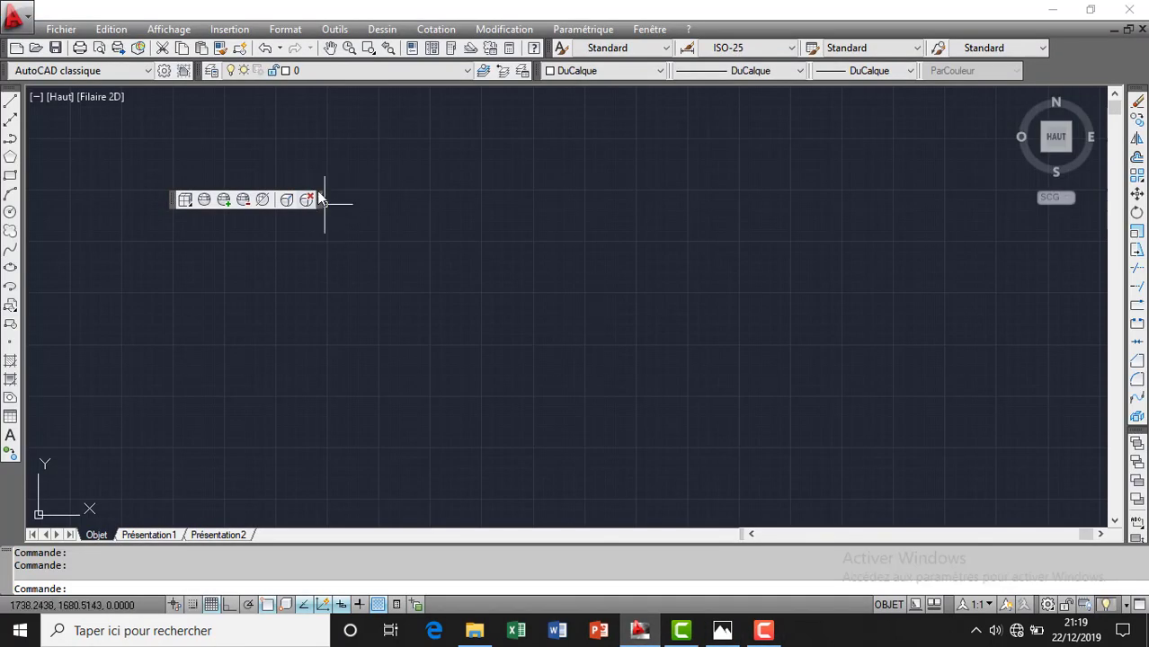
click(319, 195)
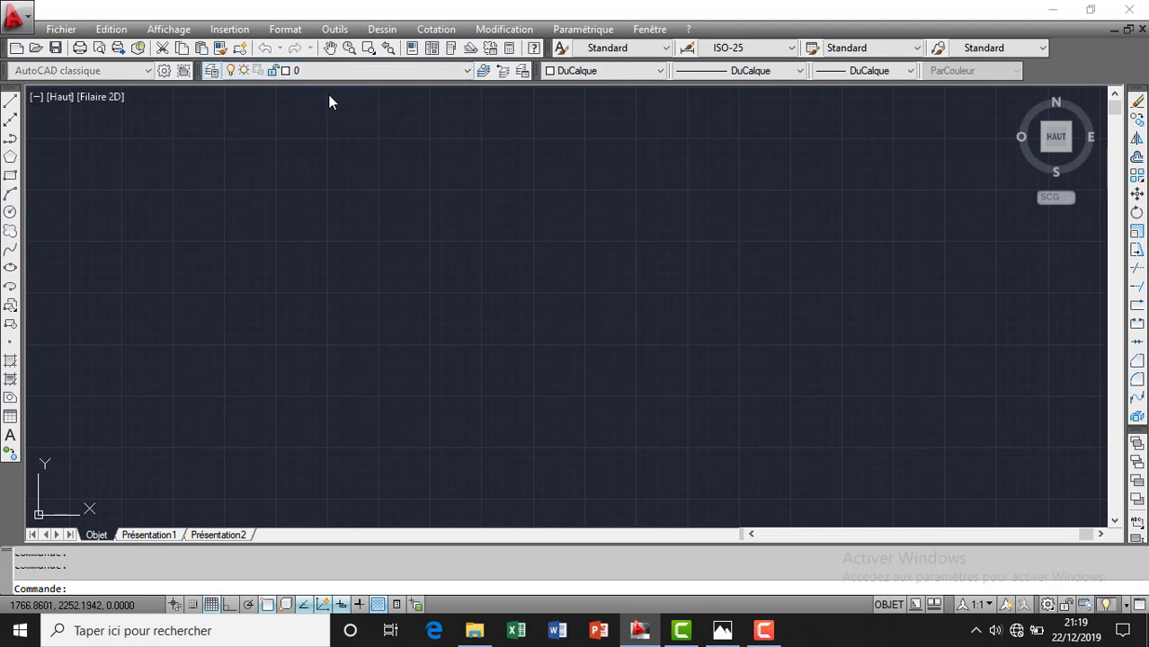
click(217, 68)
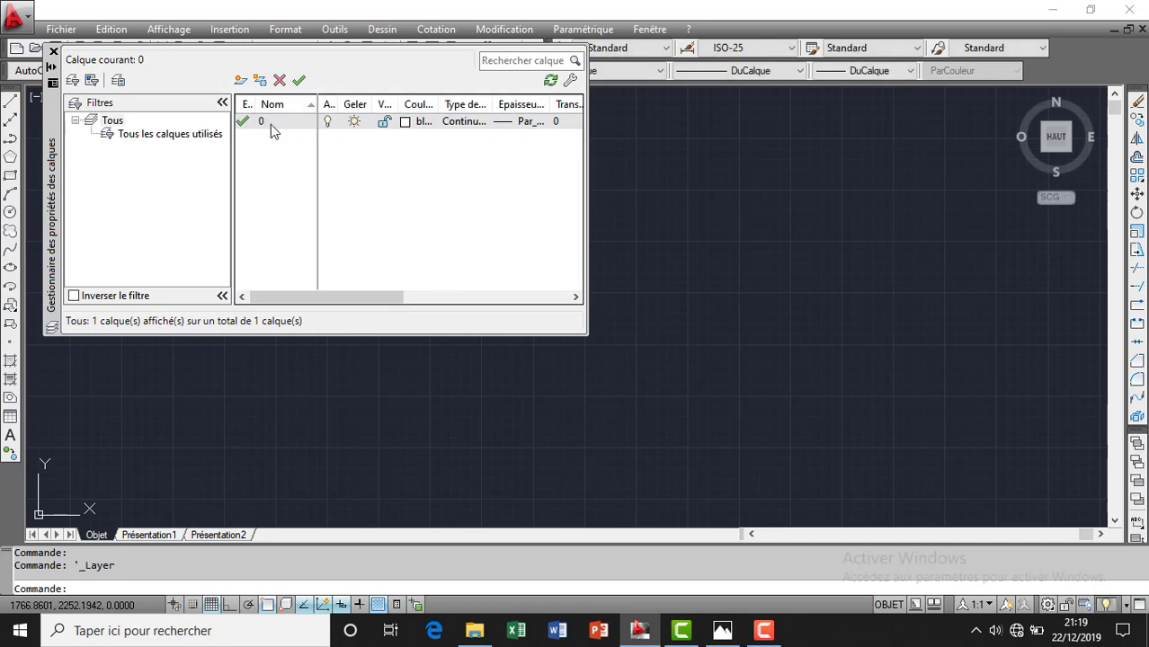
click(338, 152)
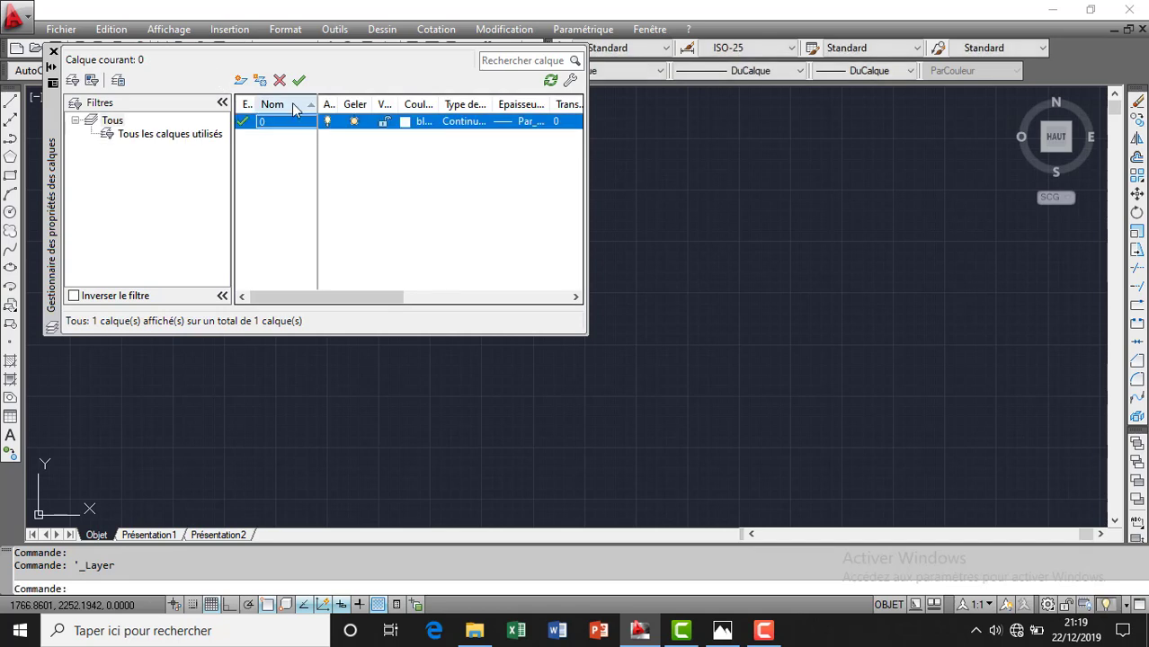
click(240, 80)
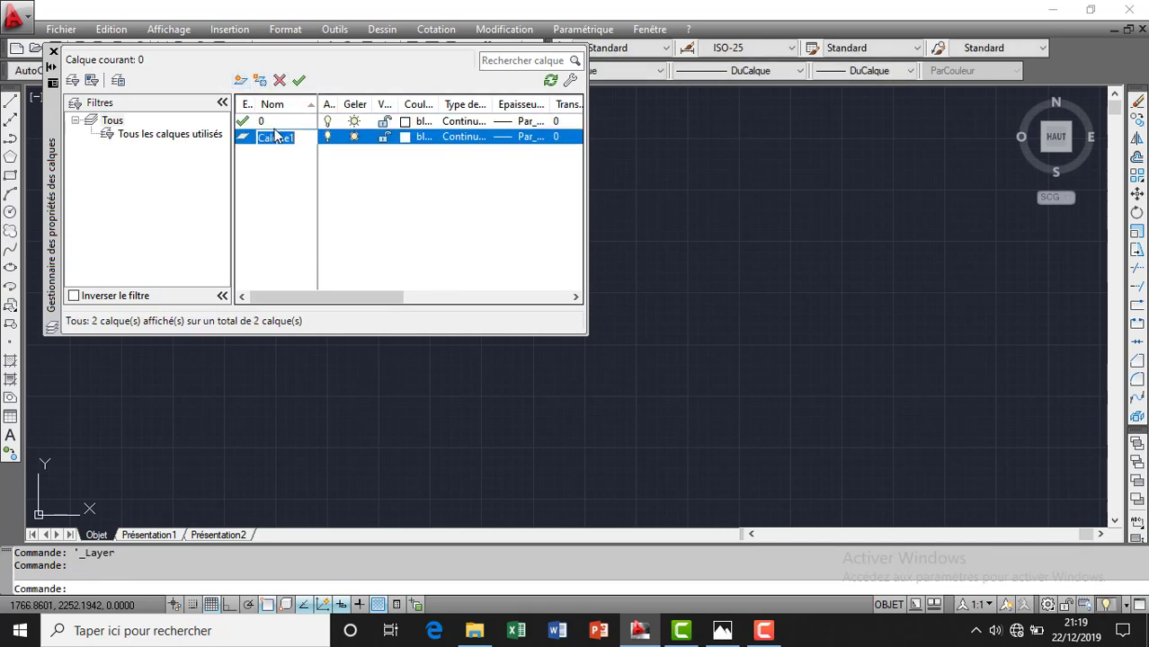
key(BackSpace)
text(axe)
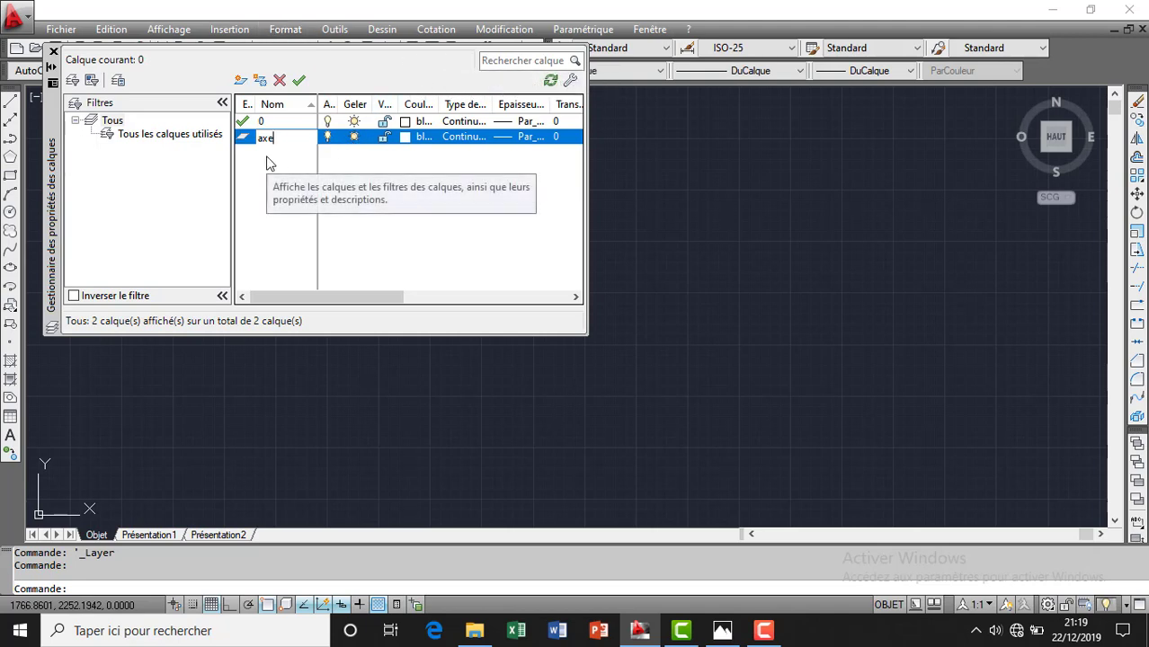
key(Return)
click(241, 81)
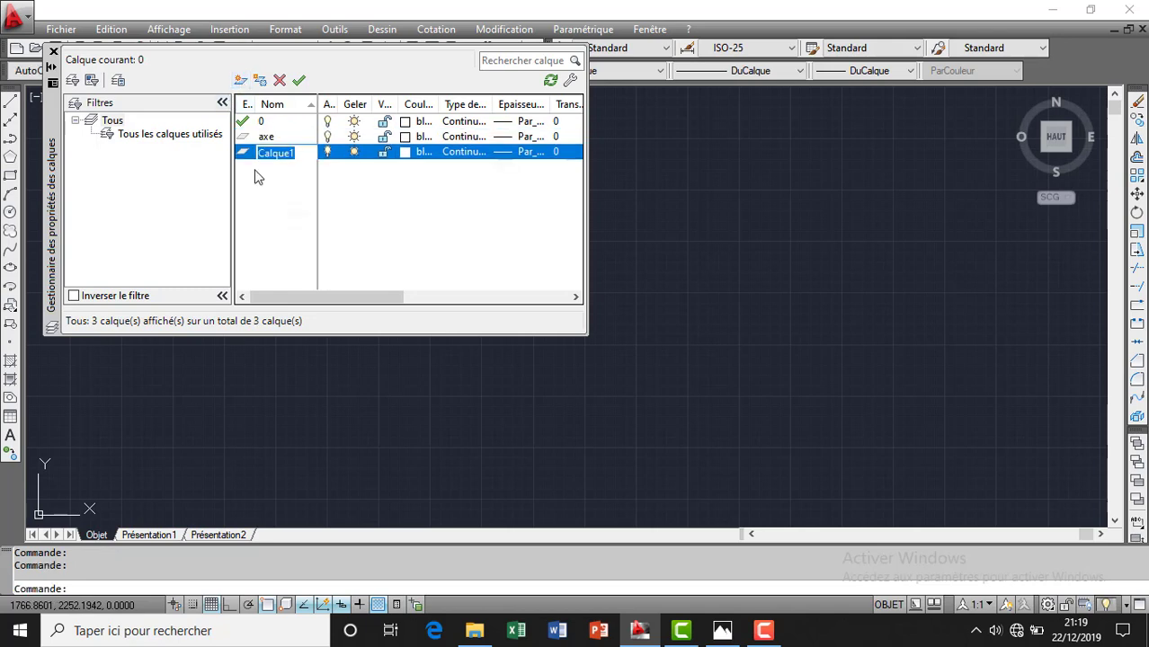
key(BackSpace)
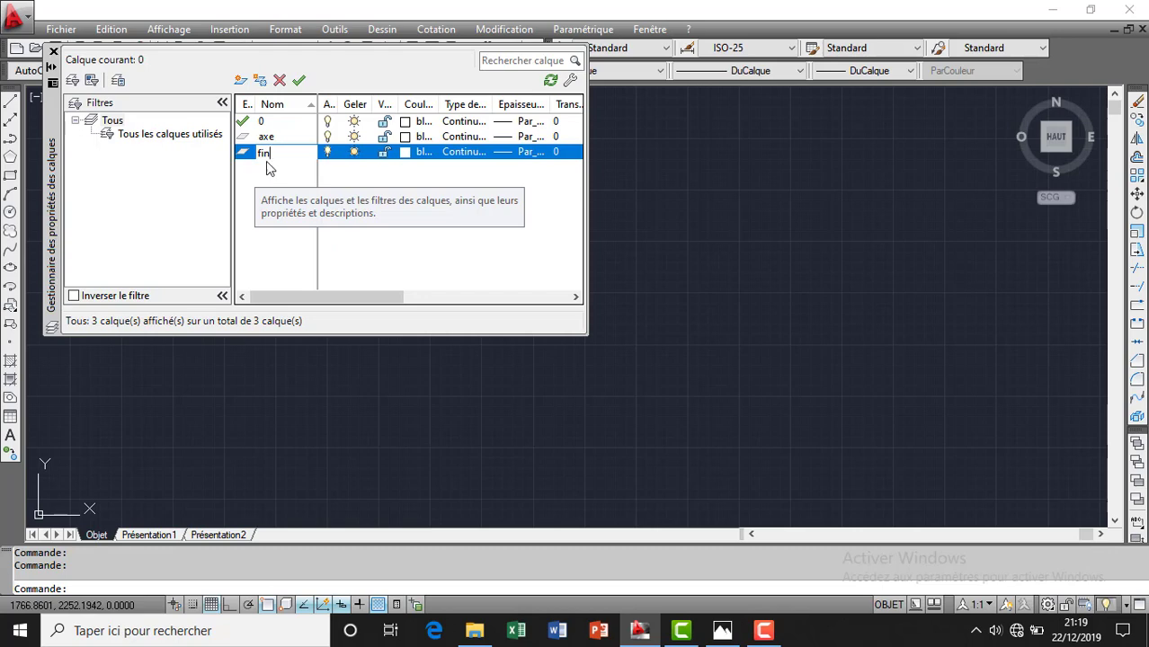
Set the fin layer's colour to yellow.
click(406, 153)
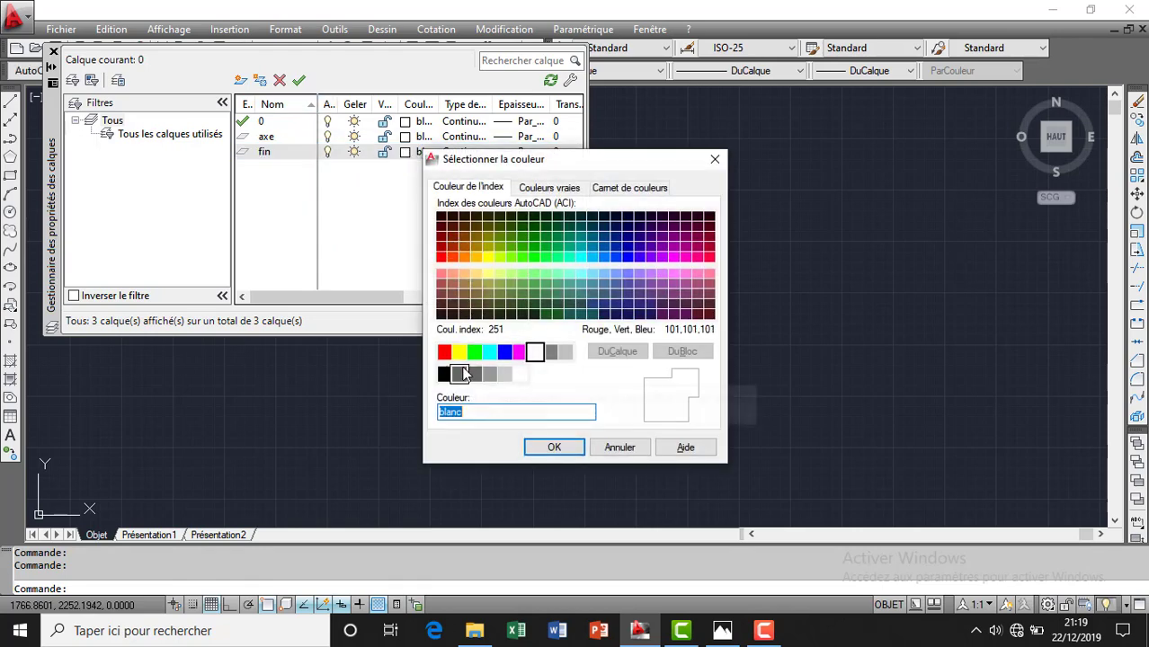
click(458, 351)
click(551, 446)
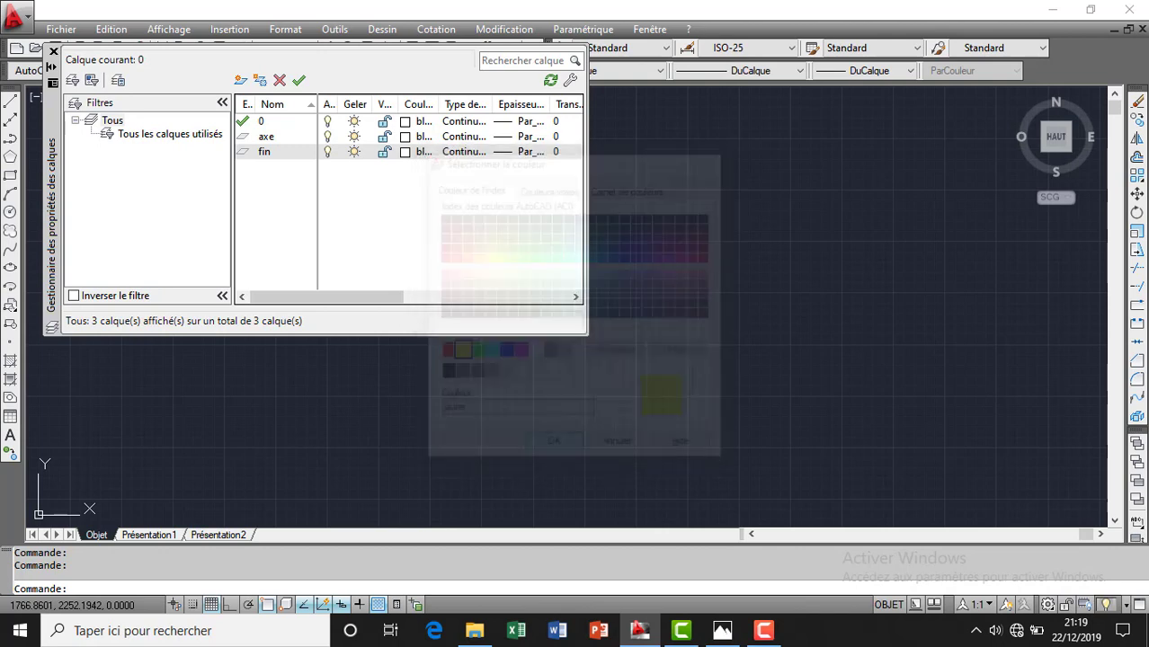
Create a layer named fort and give it green colour 95, replacing an initial 139.
click(241, 80)
key(BackSpace)
text(for)
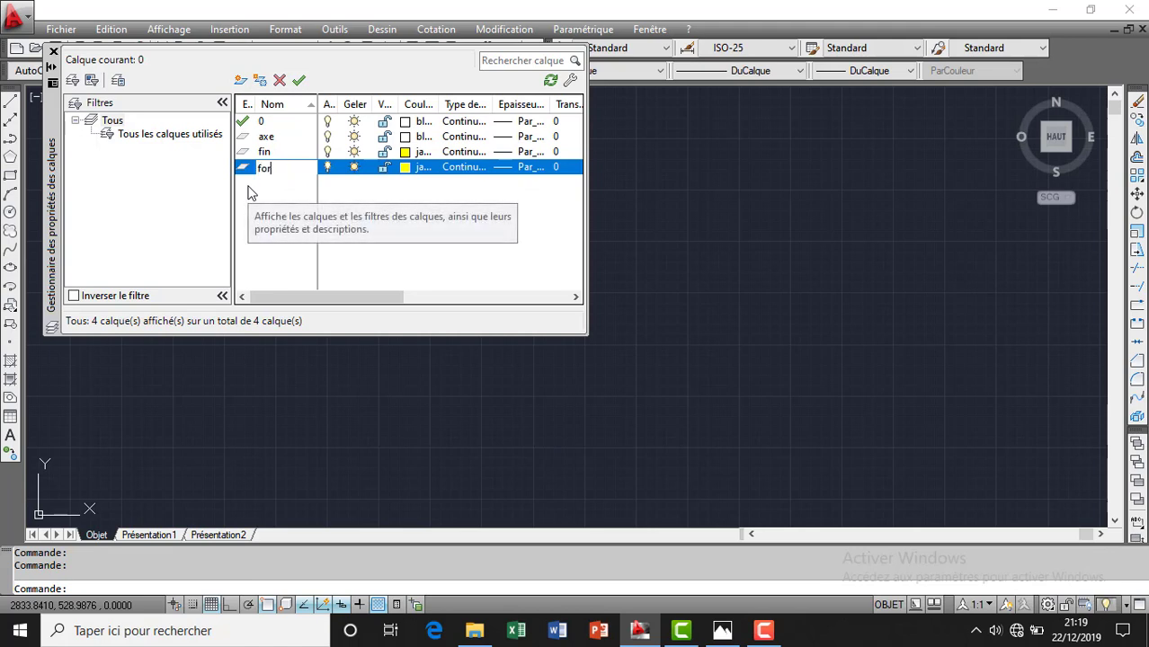
text(t)
key(Return)
click(402, 166)
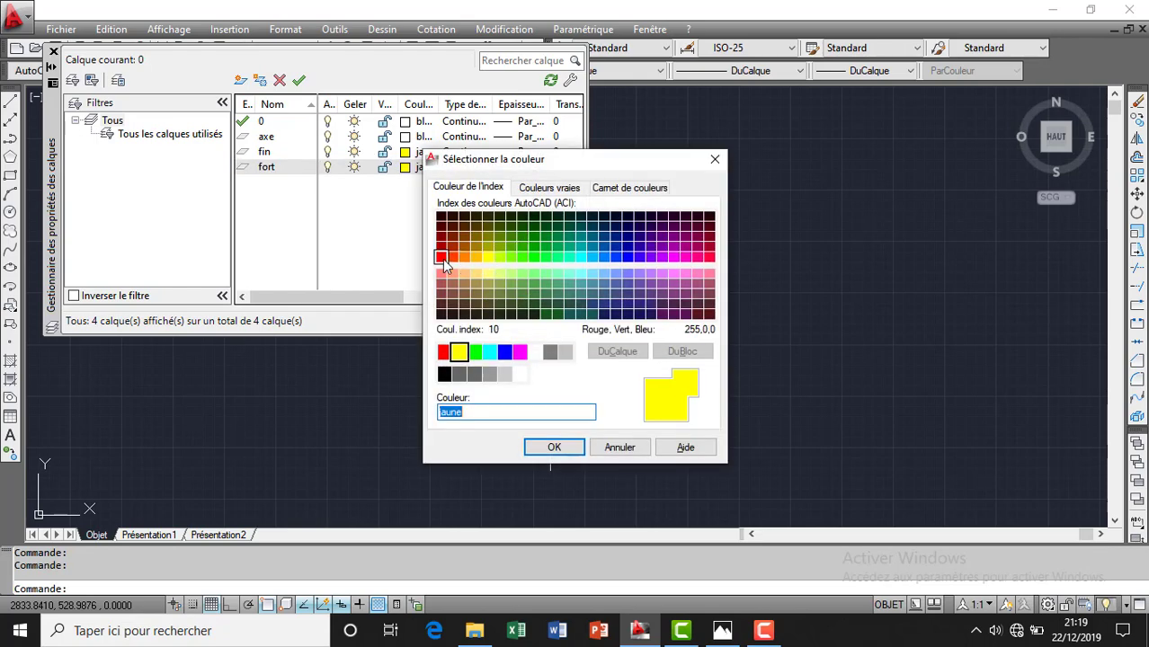
click(581, 314)
click(555, 447)
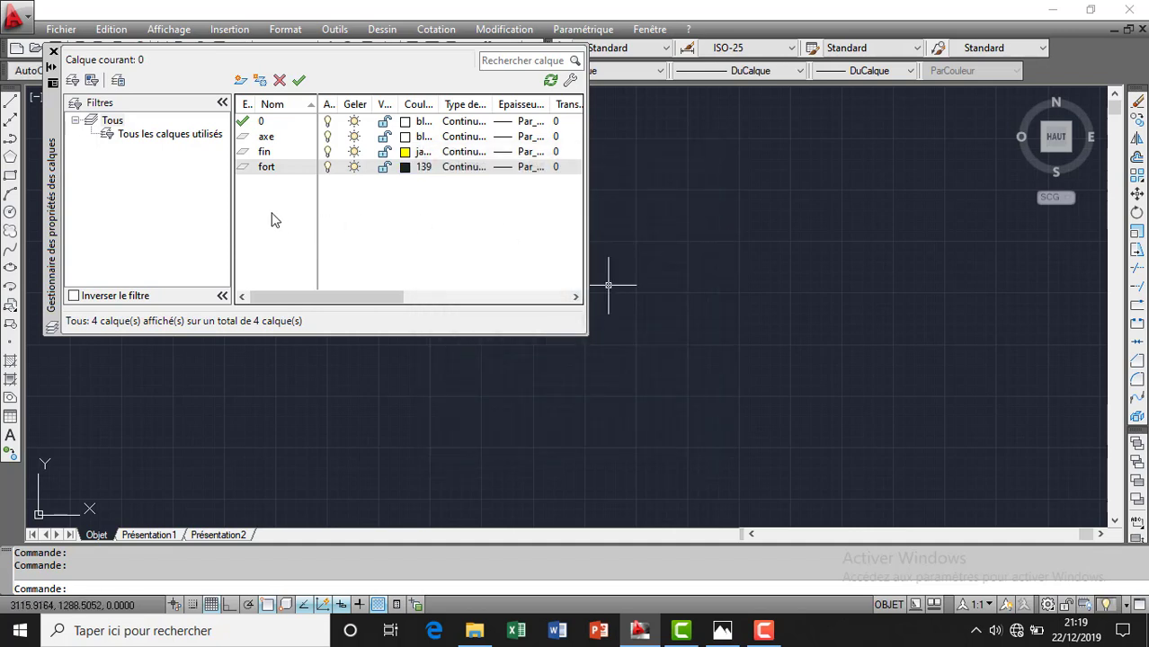
click(405, 168)
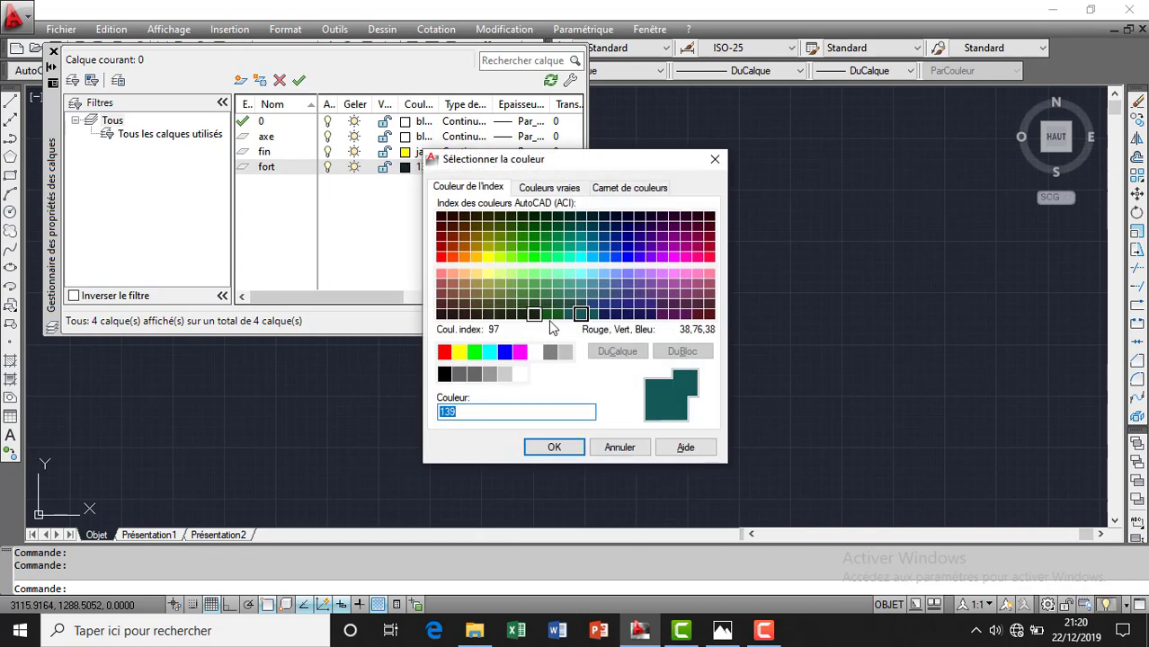
click(534, 293)
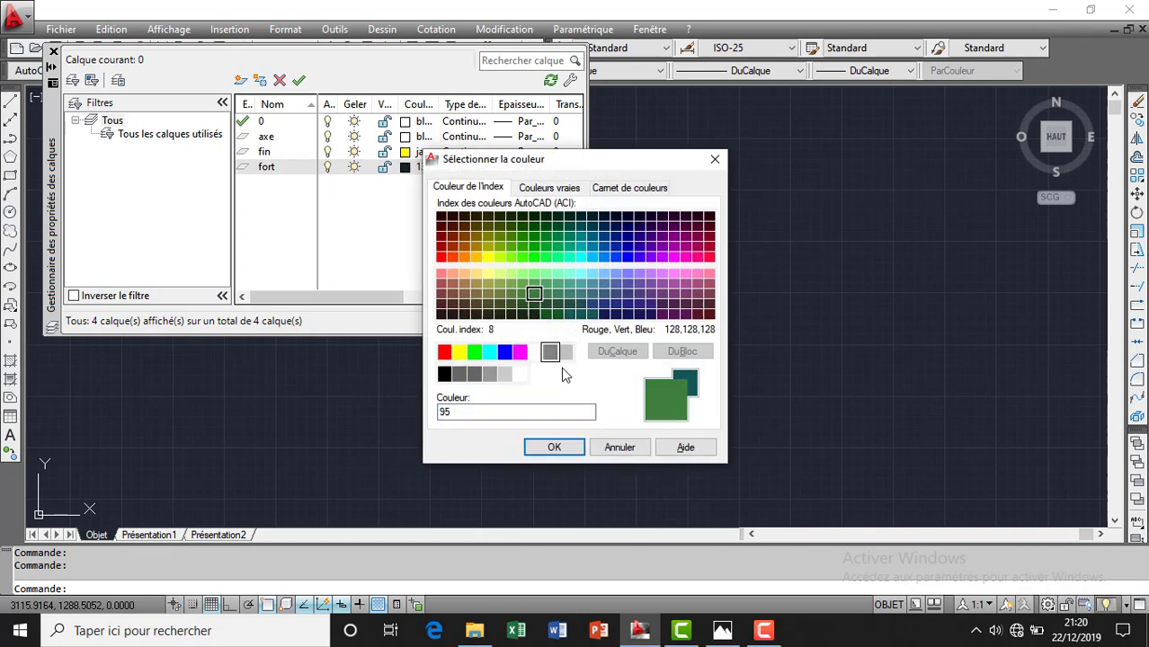
click(554, 447)
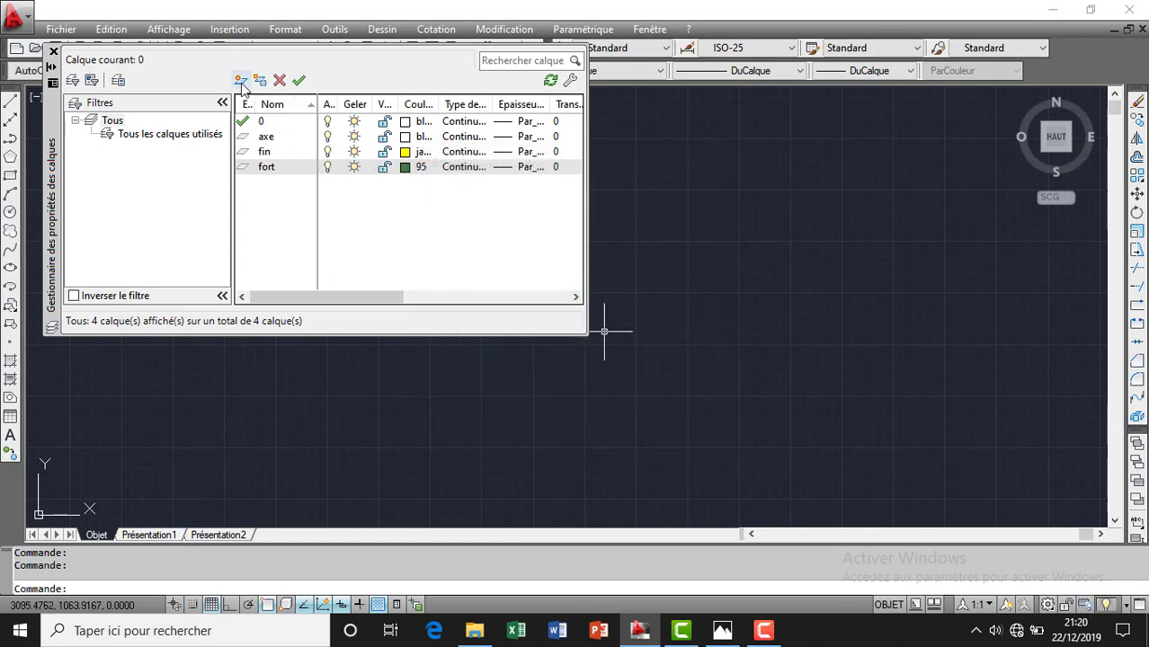
Create two new layers named interrompu and potaux.
click(240, 80)
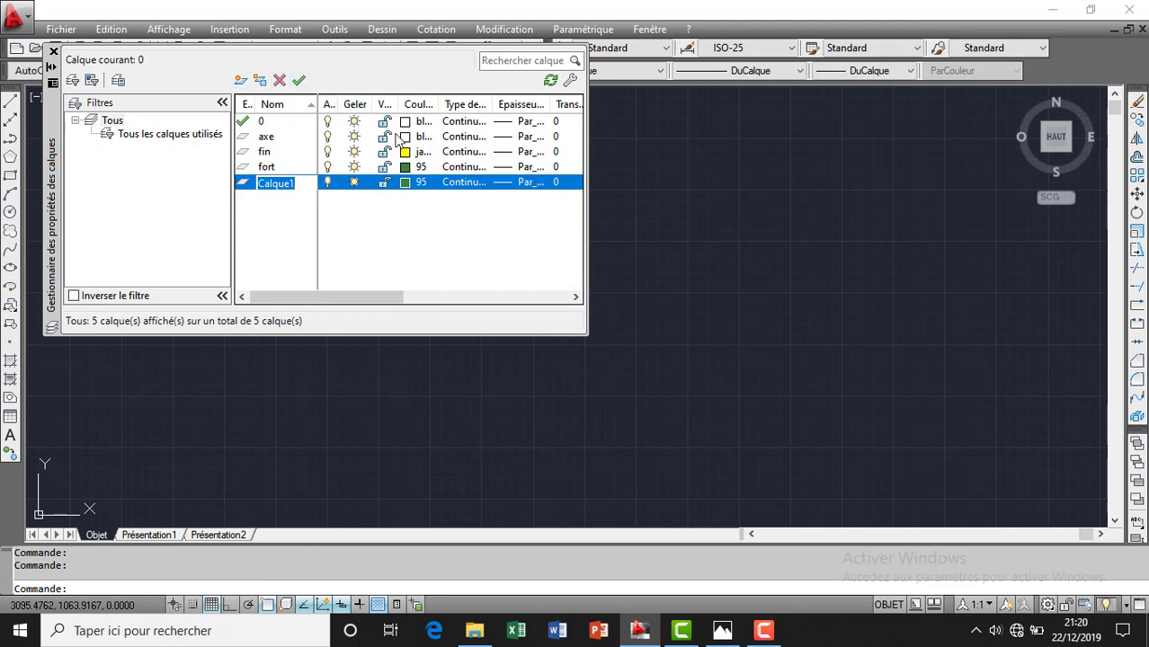
key(BackSpace)
text(ro)
text(mpu)
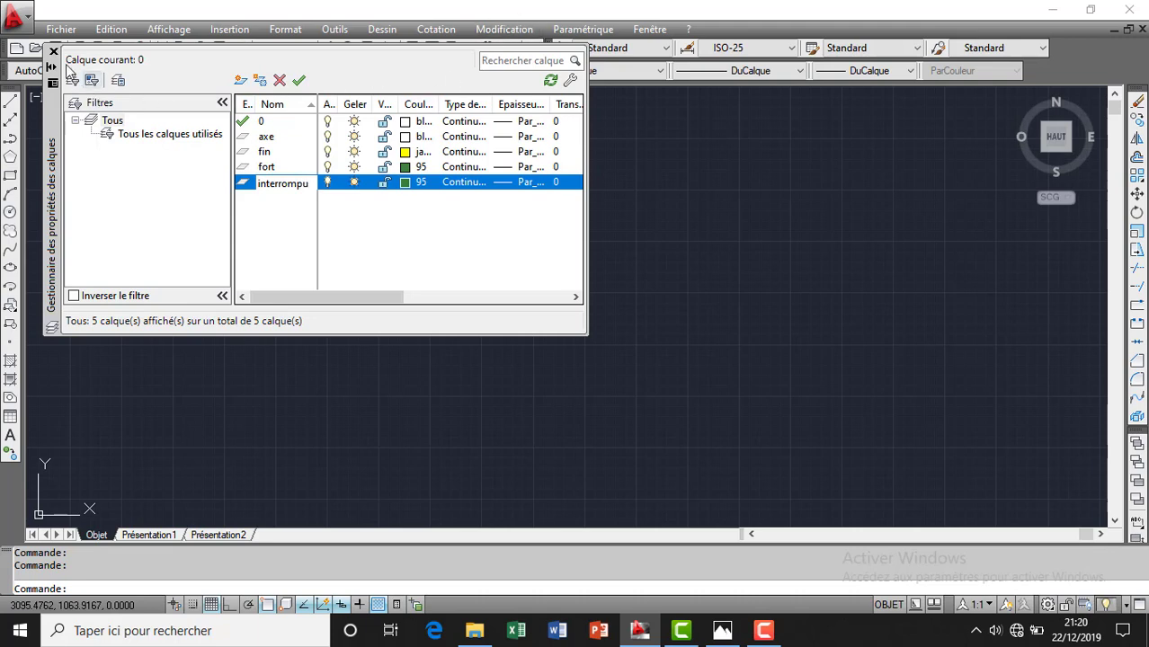
click(241, 80)
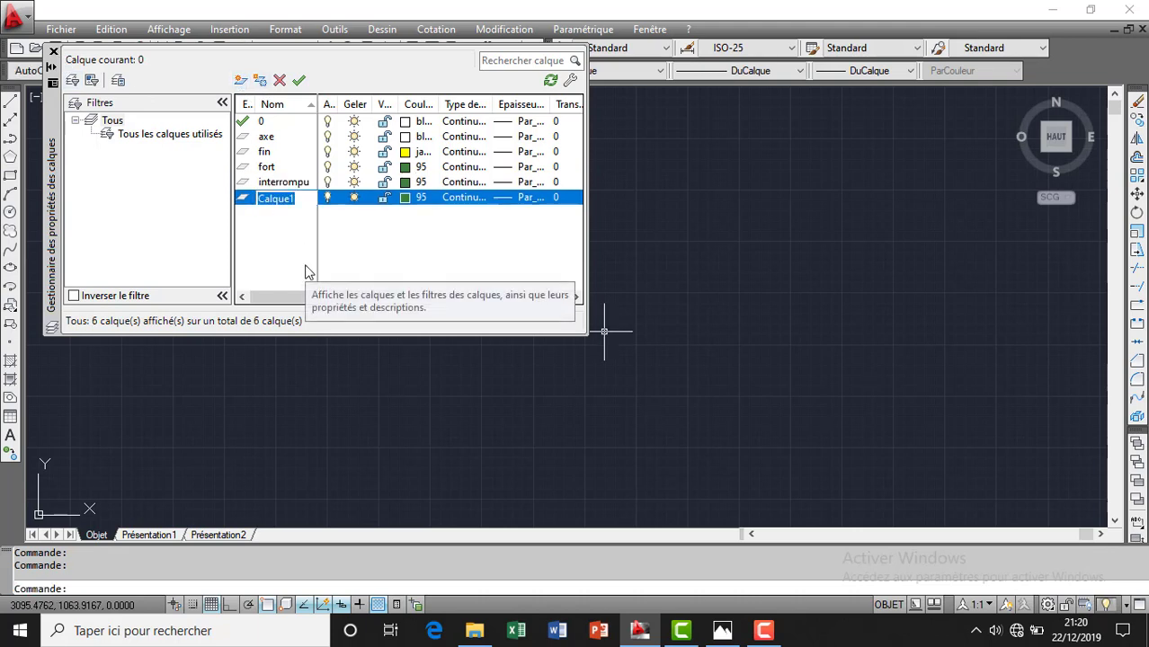
key(BackSpace)
text(aux)
click(404, 199)
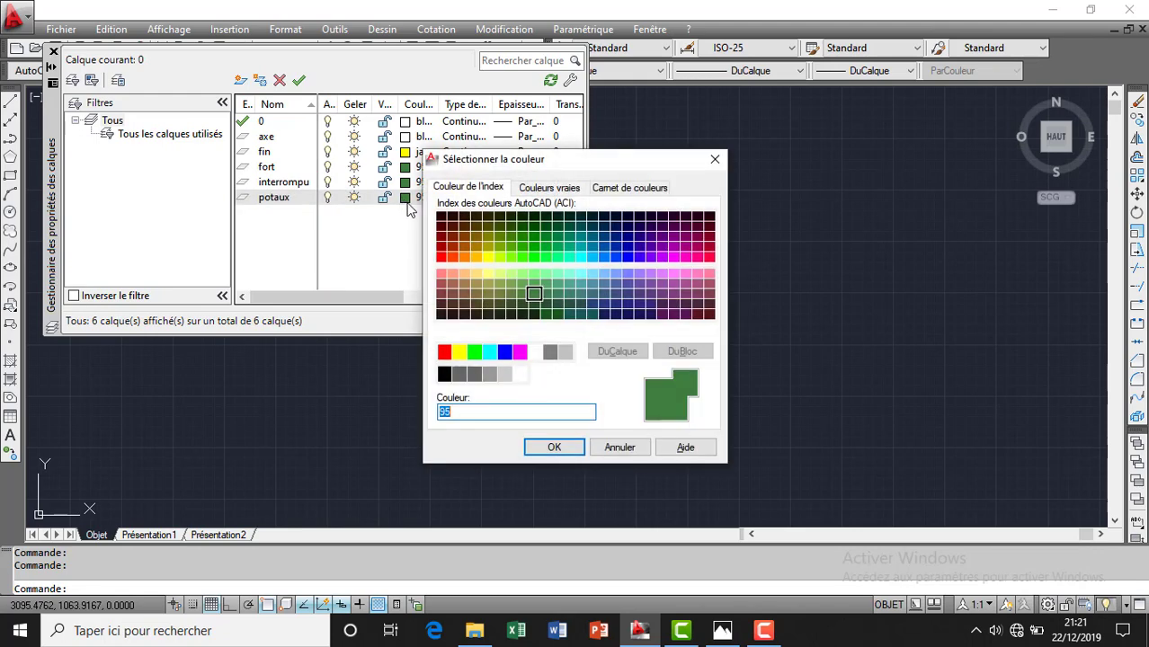
Make the potaux layer cyan and the interrompu layer orange colour 30.
click(490, 353)
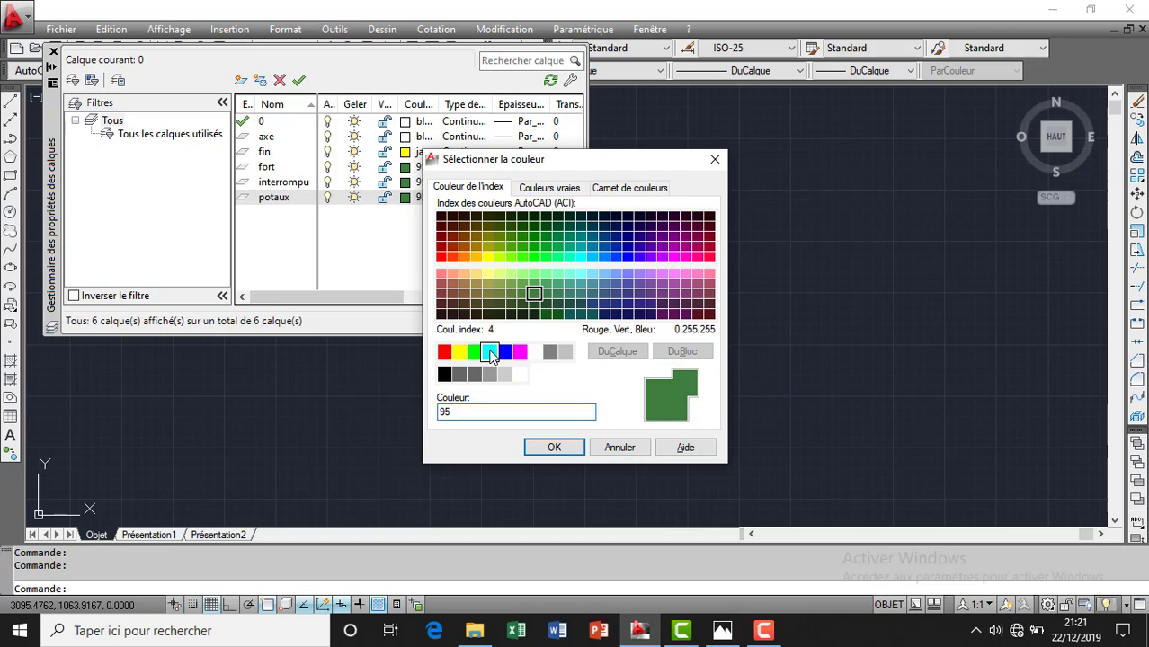
click(550, 447)
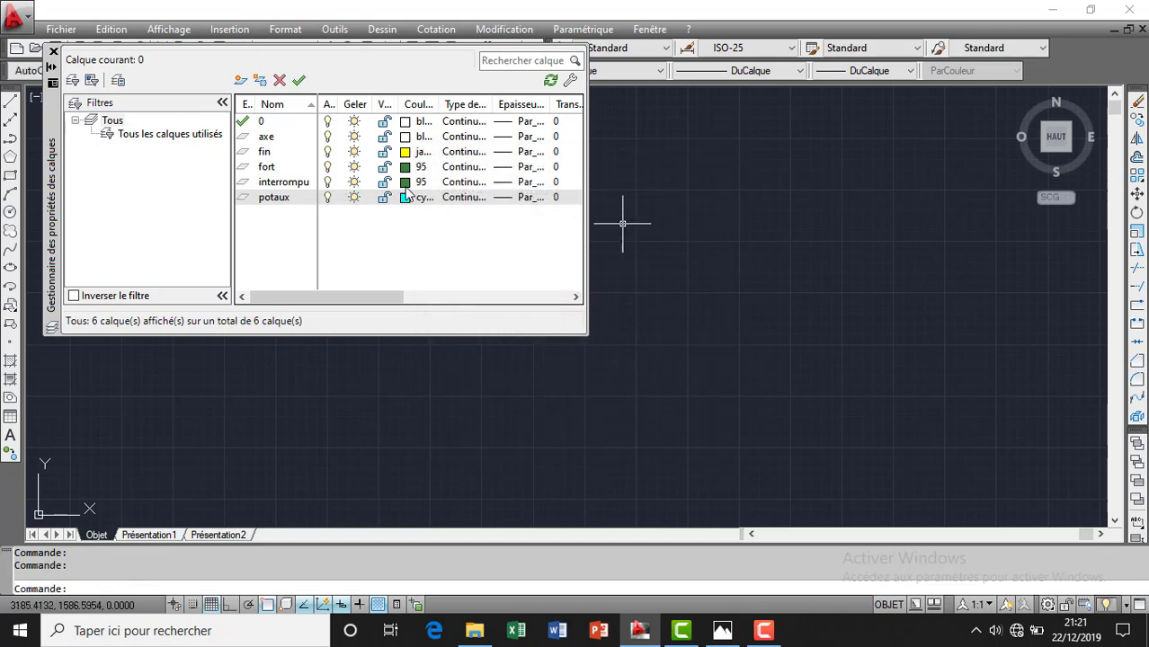
click(409, 183)
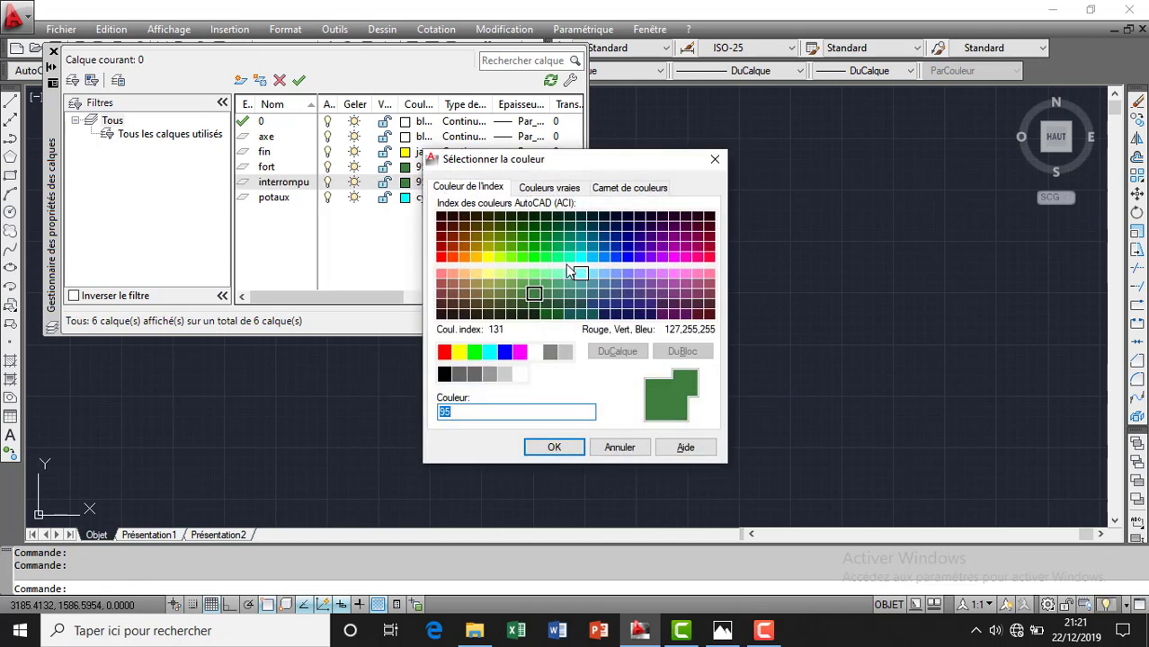
click(464, 257)
click(554, 447)
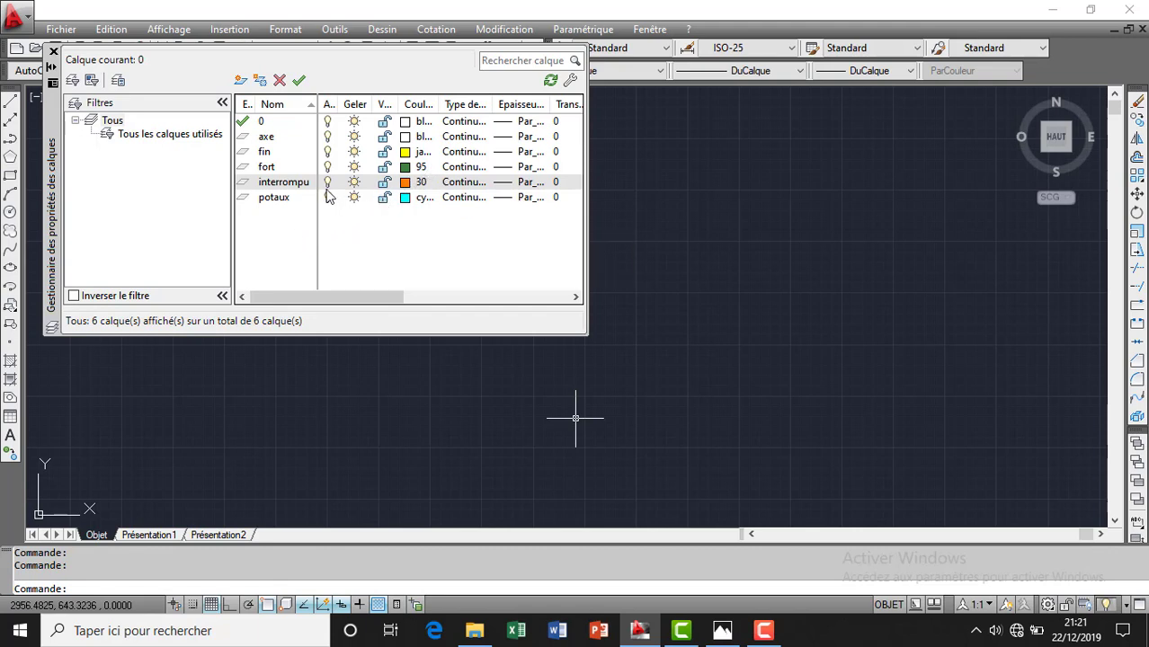
Add a new layer named GB with bright green colour 80.
click(240, 82)
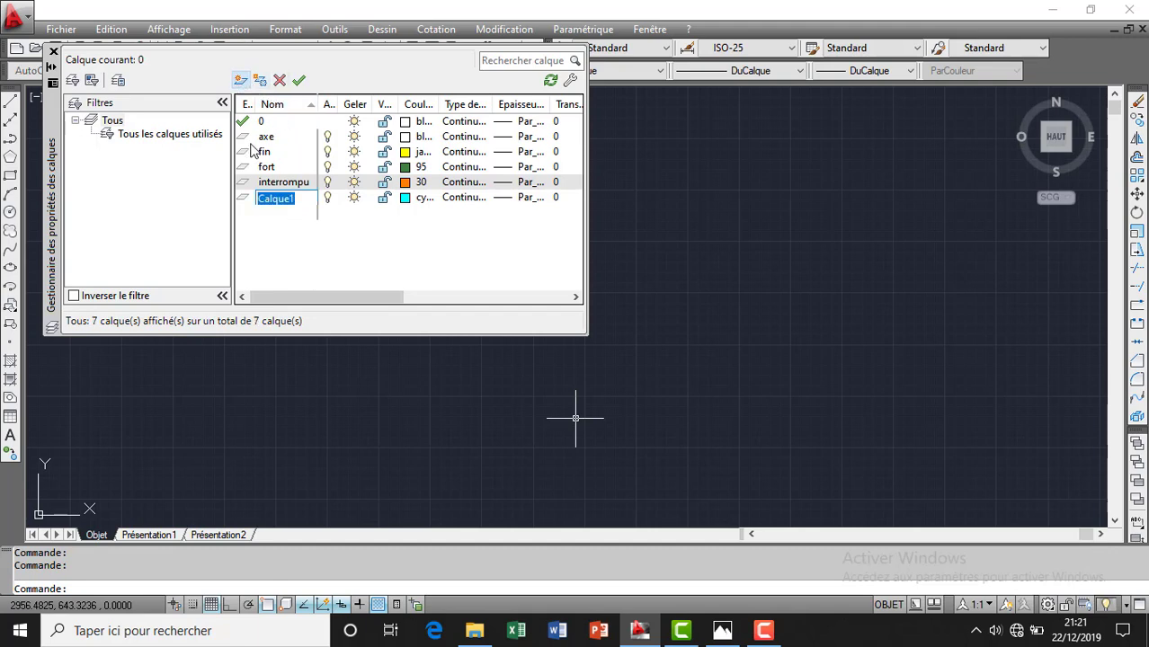
key(BackSpace)
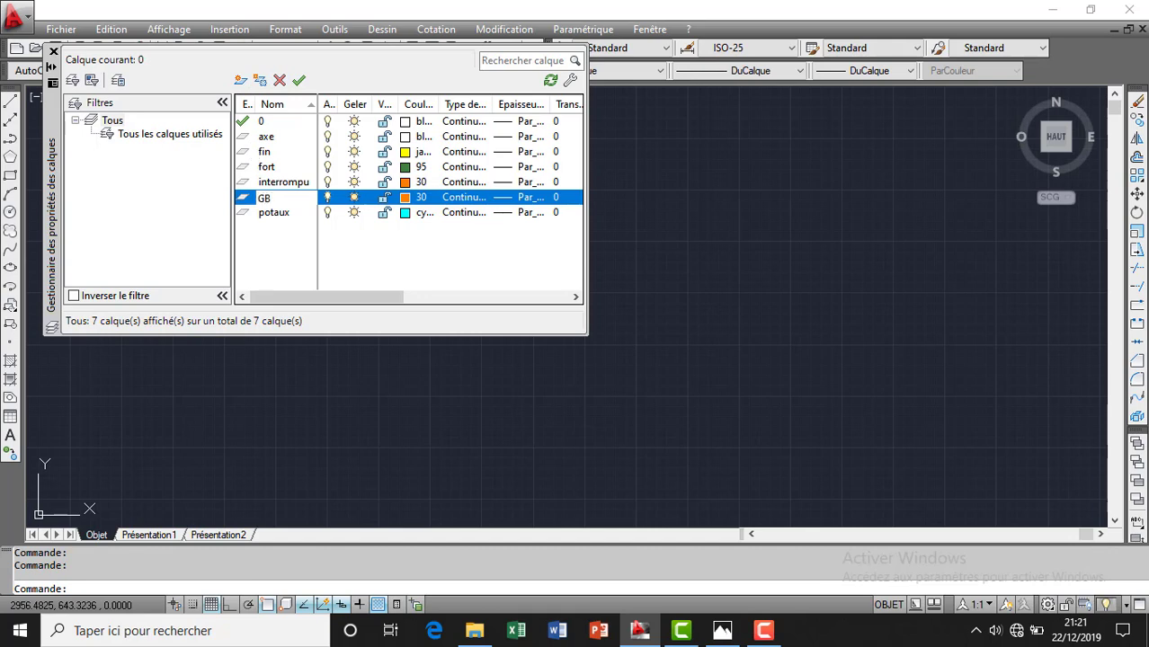
click(404, 204)
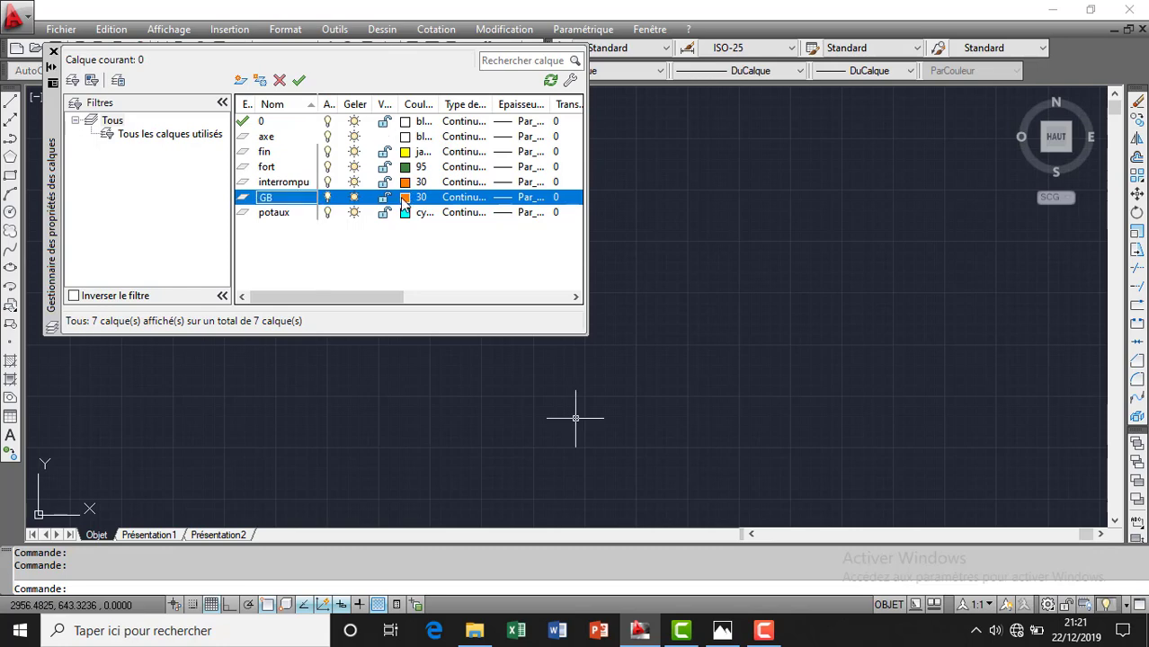
click(403, 204)
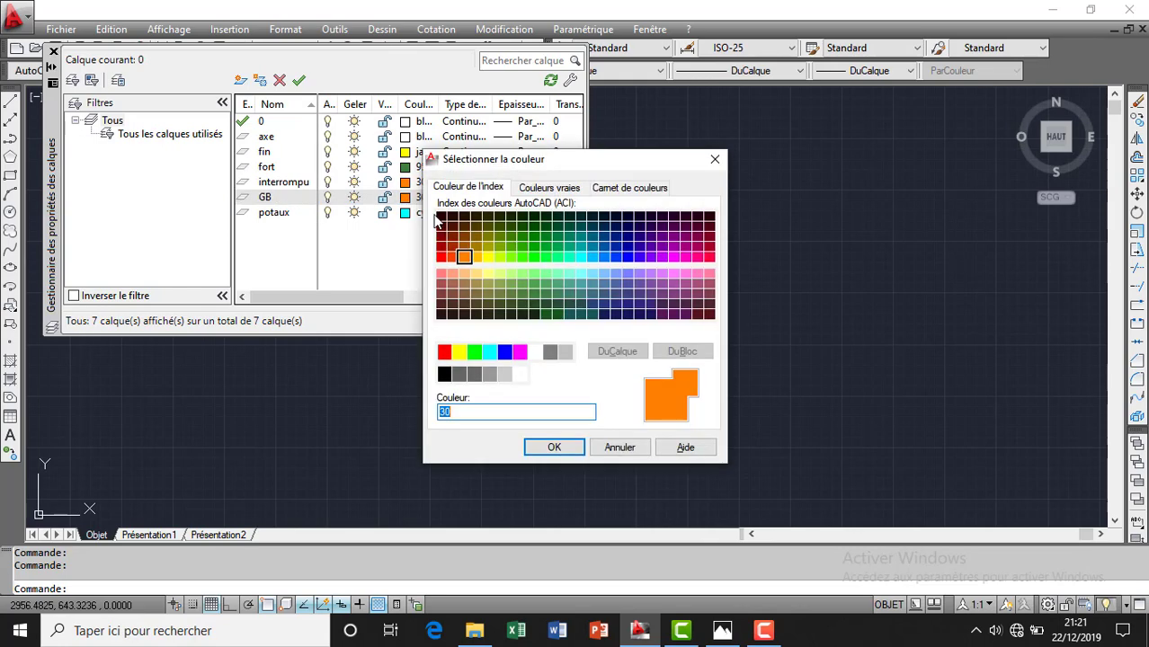
click(531, 250)
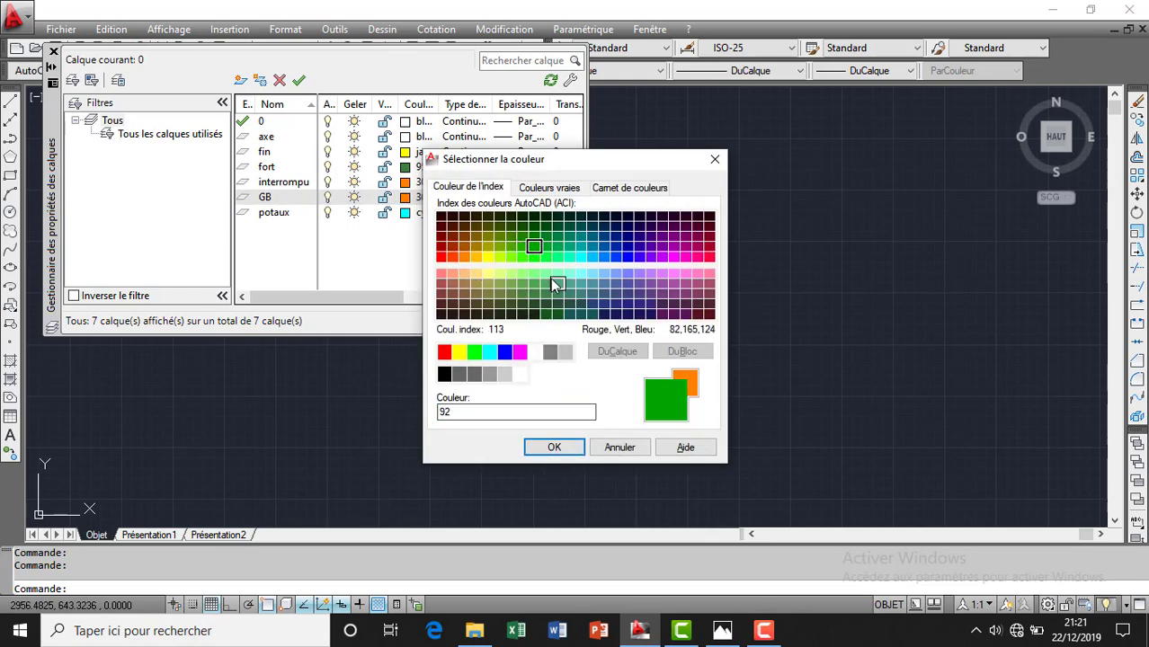
click(523, 253)
click(524, 259)
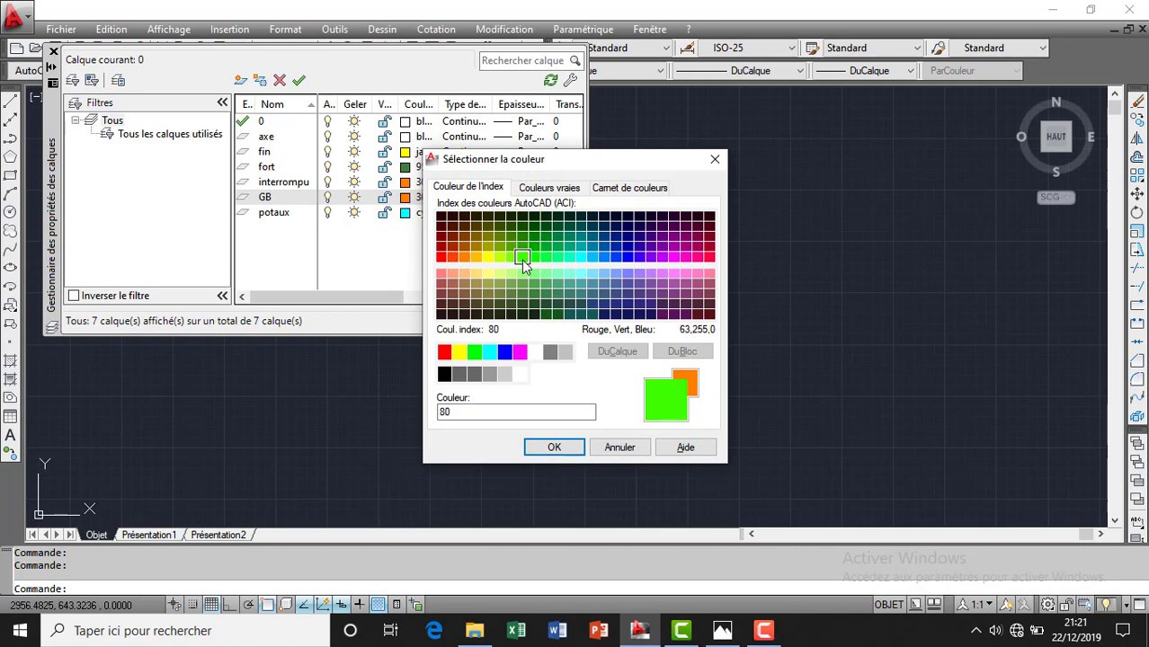
click(552, 449)
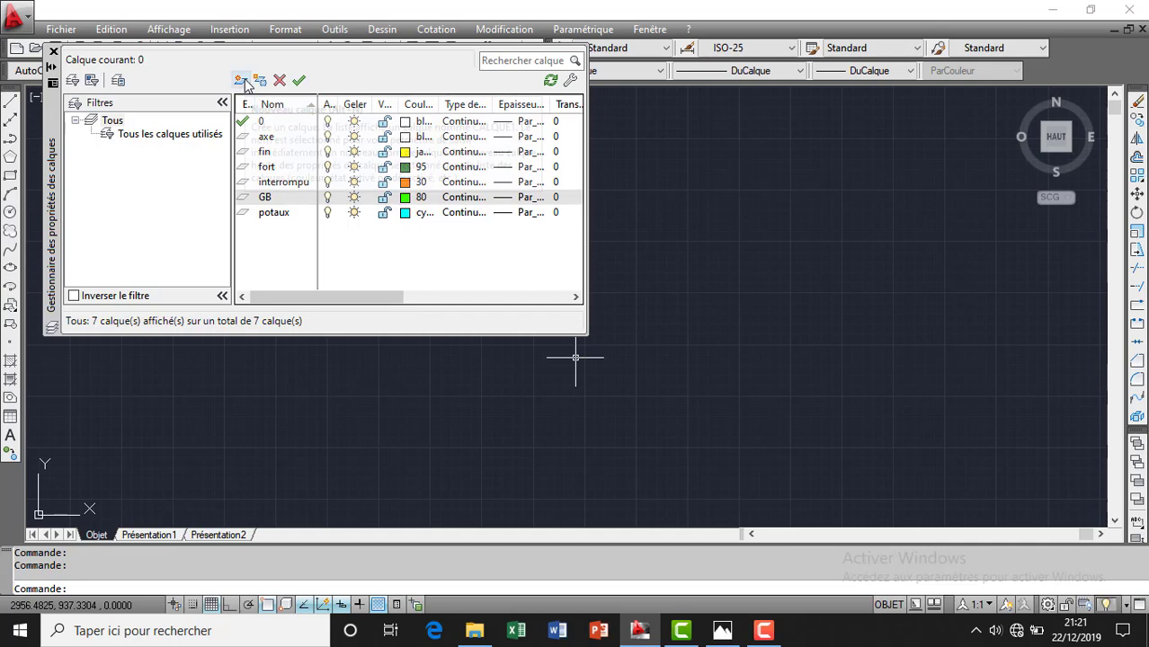
Load the ACAD_ISO02W100 linetype and assign it to the GB layer.
click(477, 197)
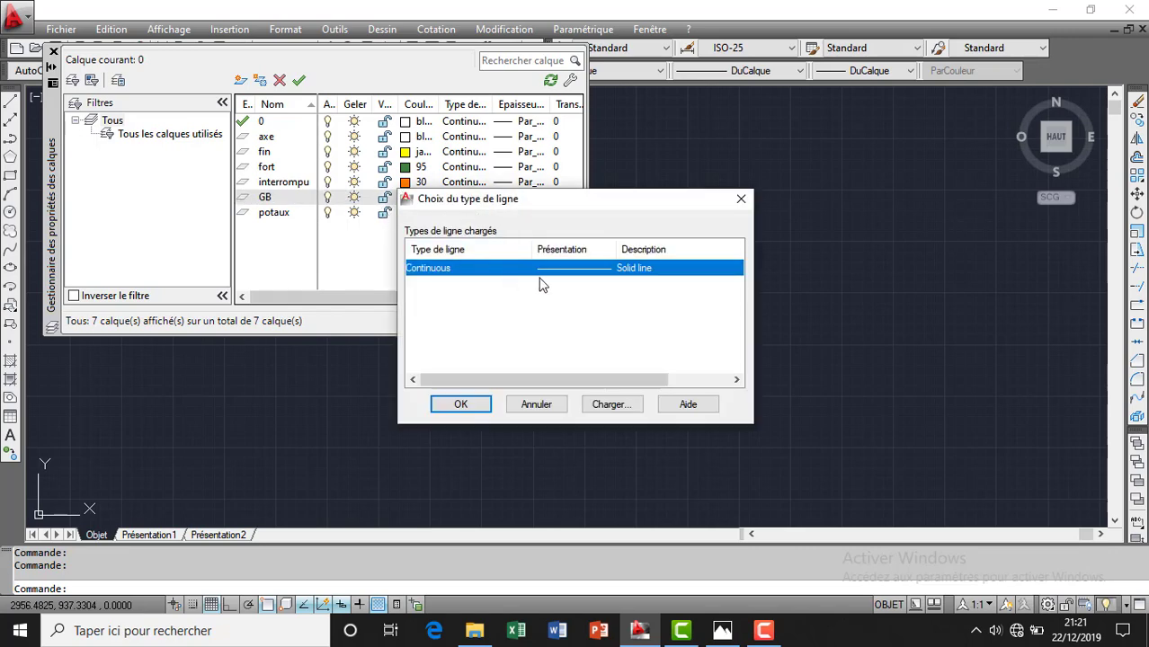
click(622, 407)
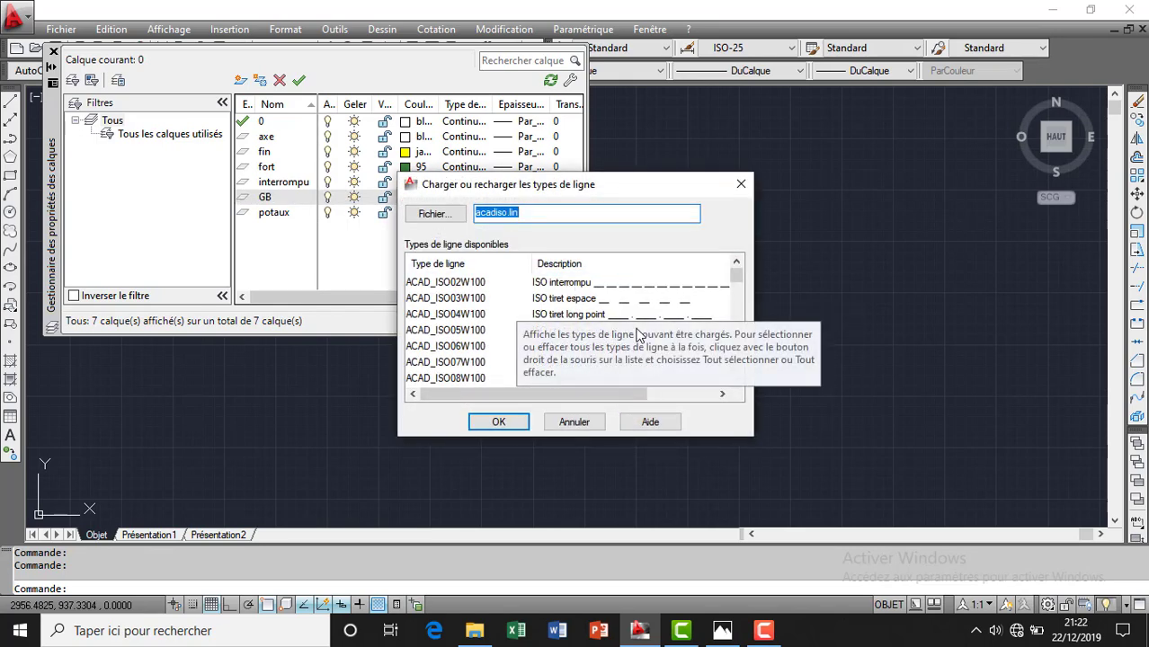
click(447, 282)
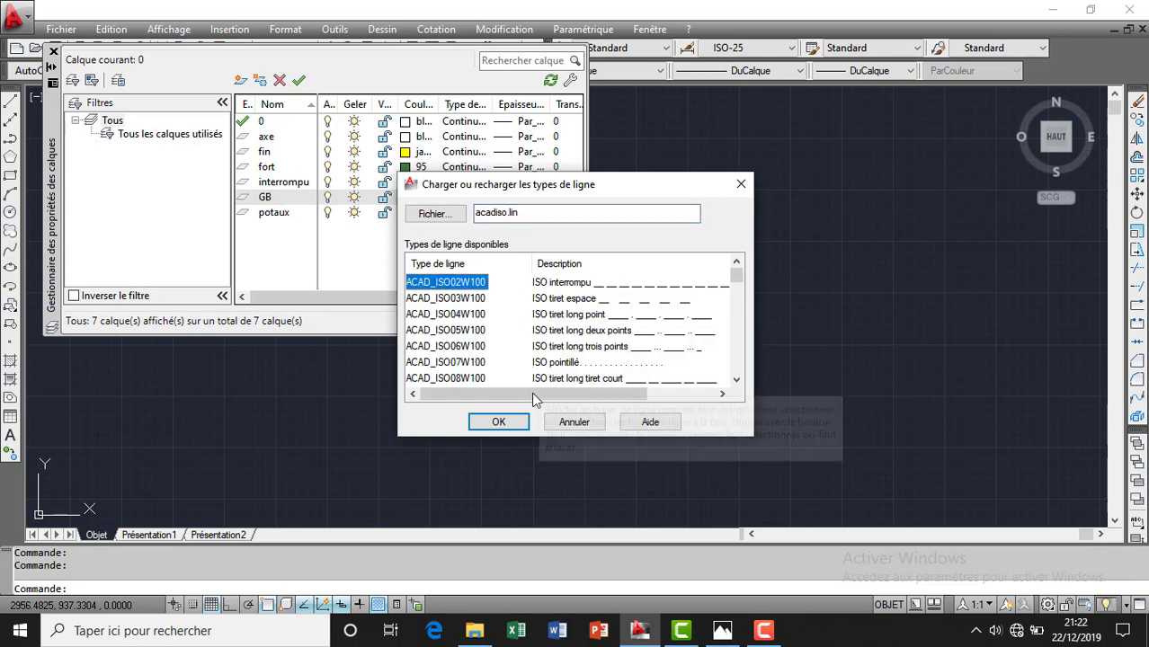
click(500, 420)
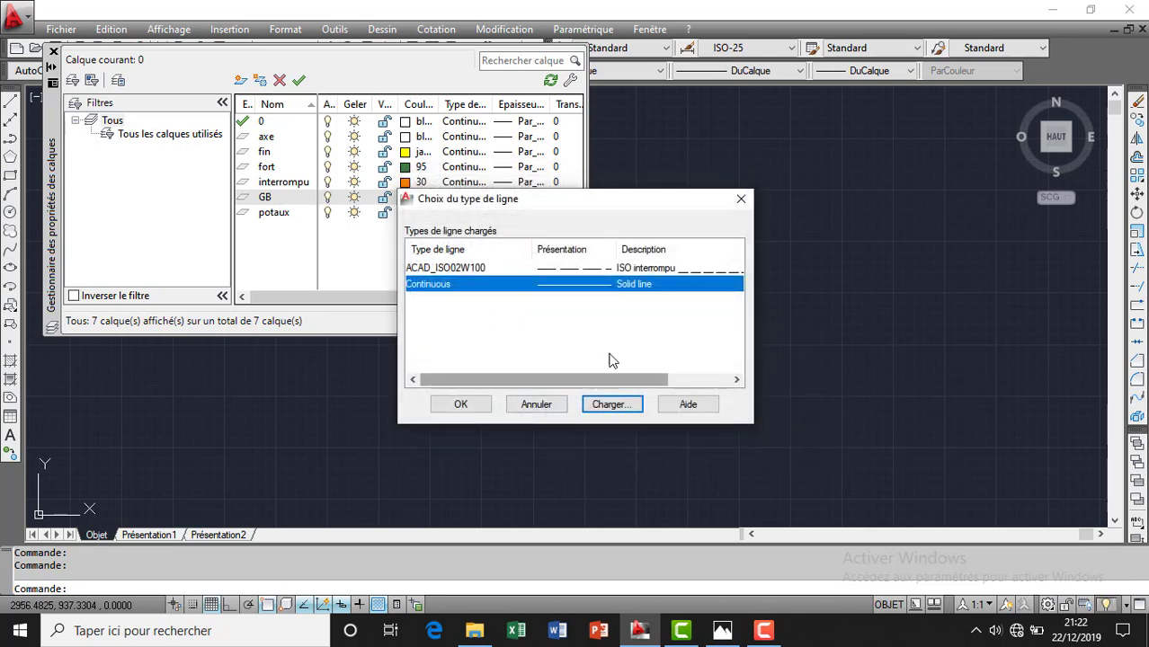
click(595, 272)
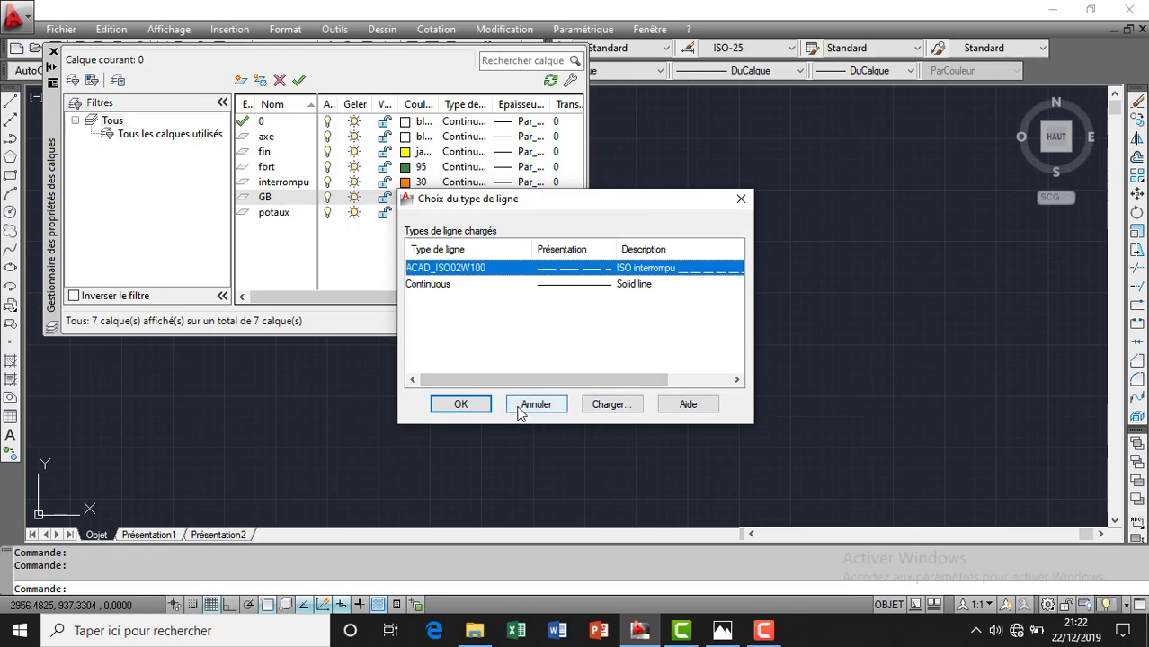
click(466, 407)
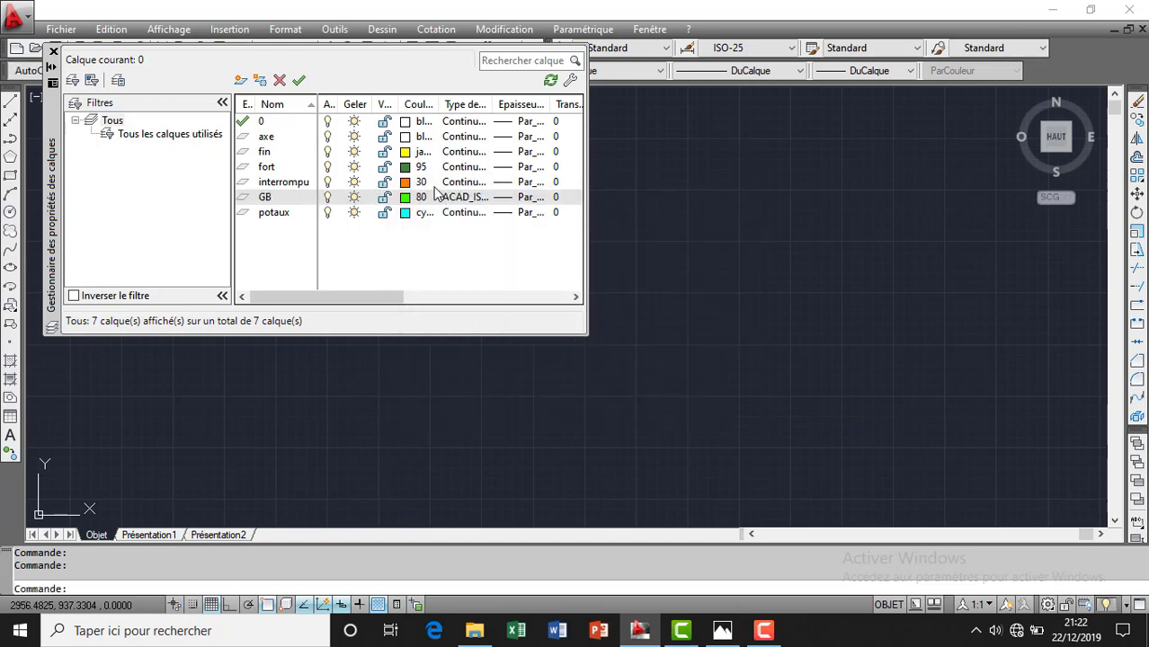
Give the interrompu layer the ACAD_ISO02W100 dashed linetype as well.
click(467, 181)
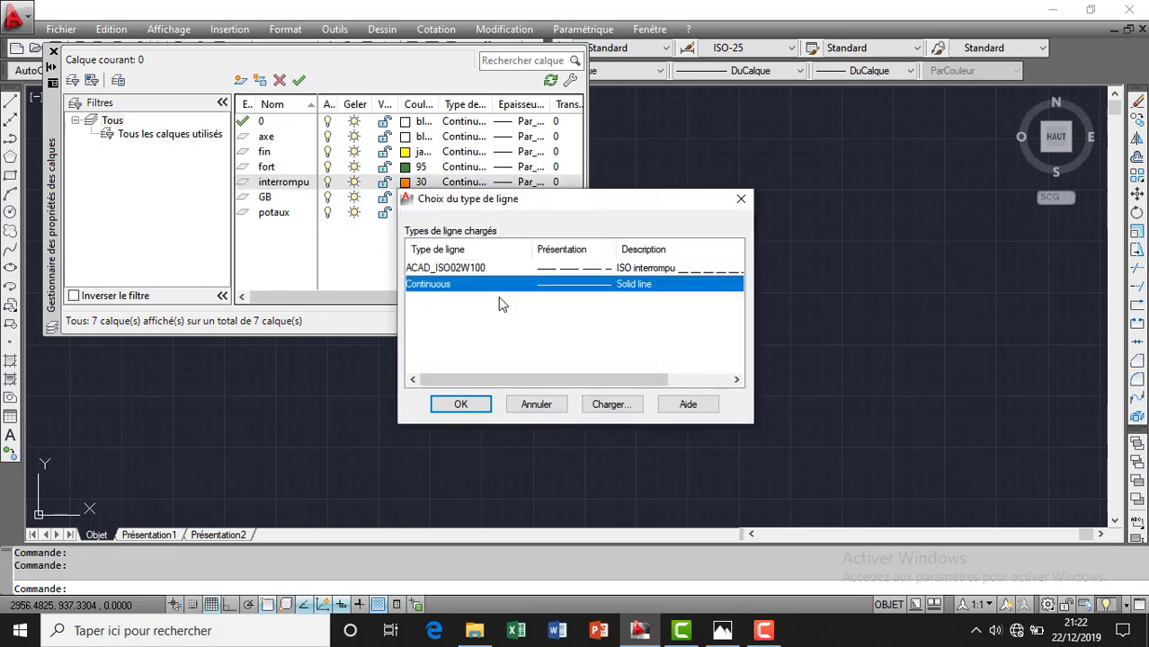
click(508, 270)
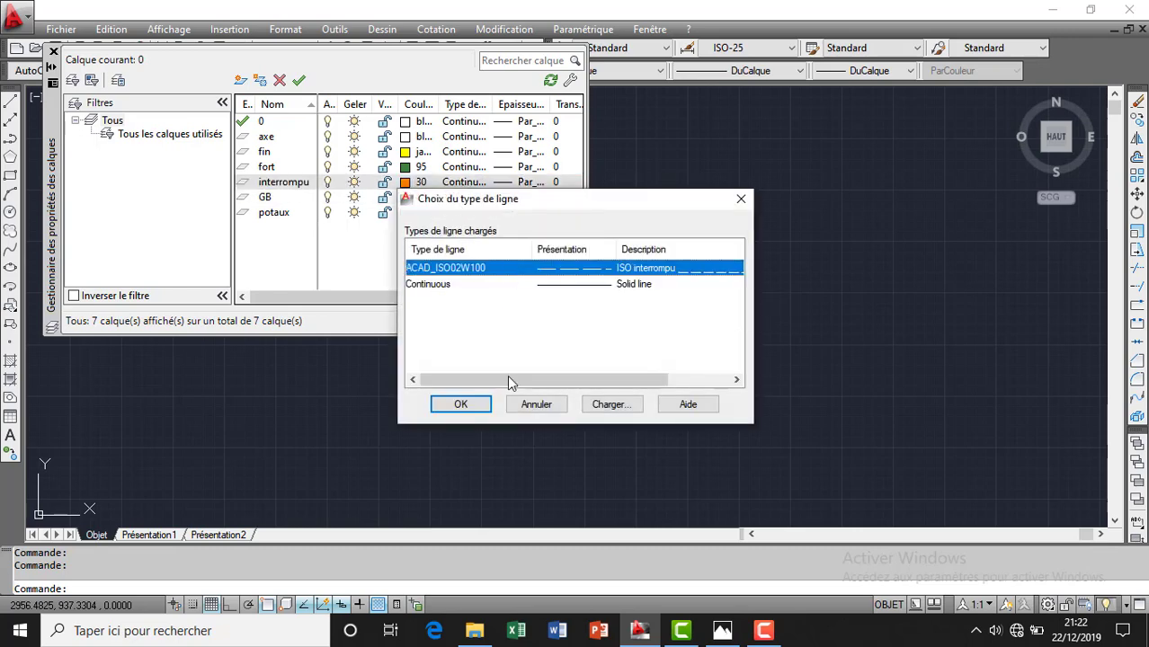
click(473, 405)
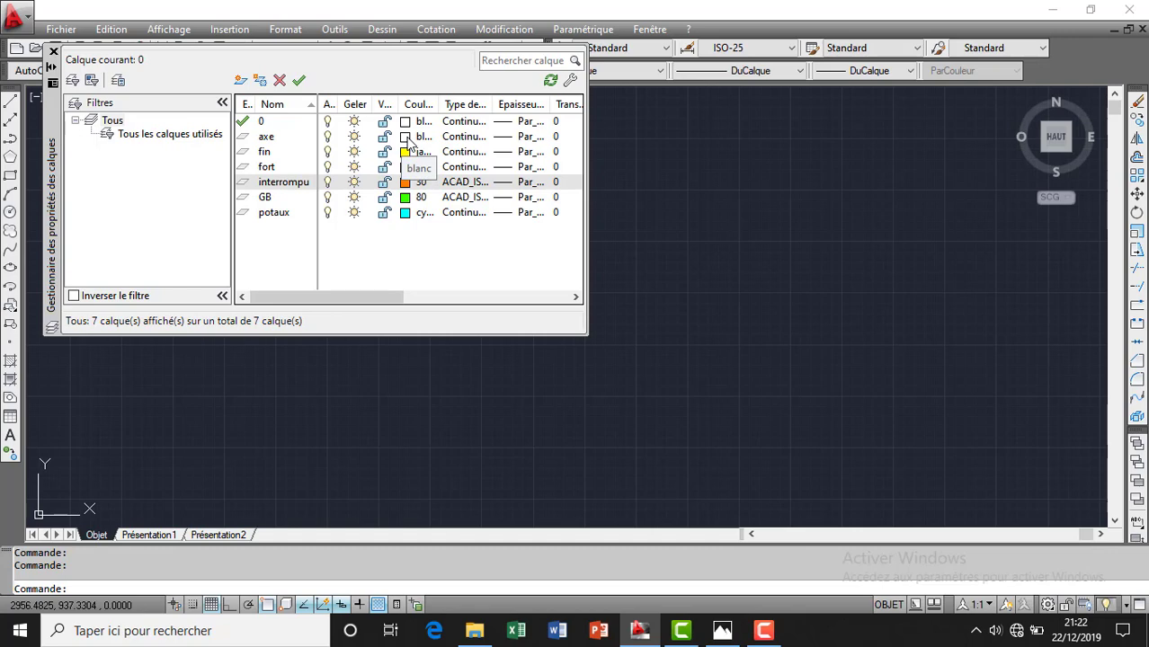
Change the axe layer's colour to red.
click(407, 139)
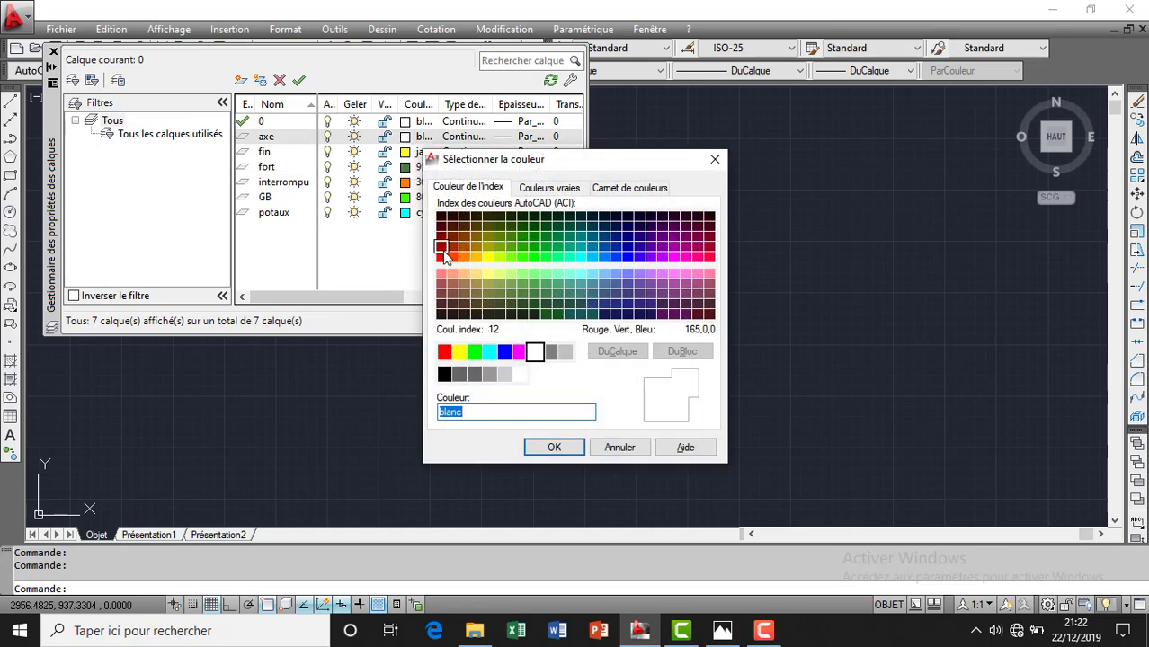
click(443, 258)
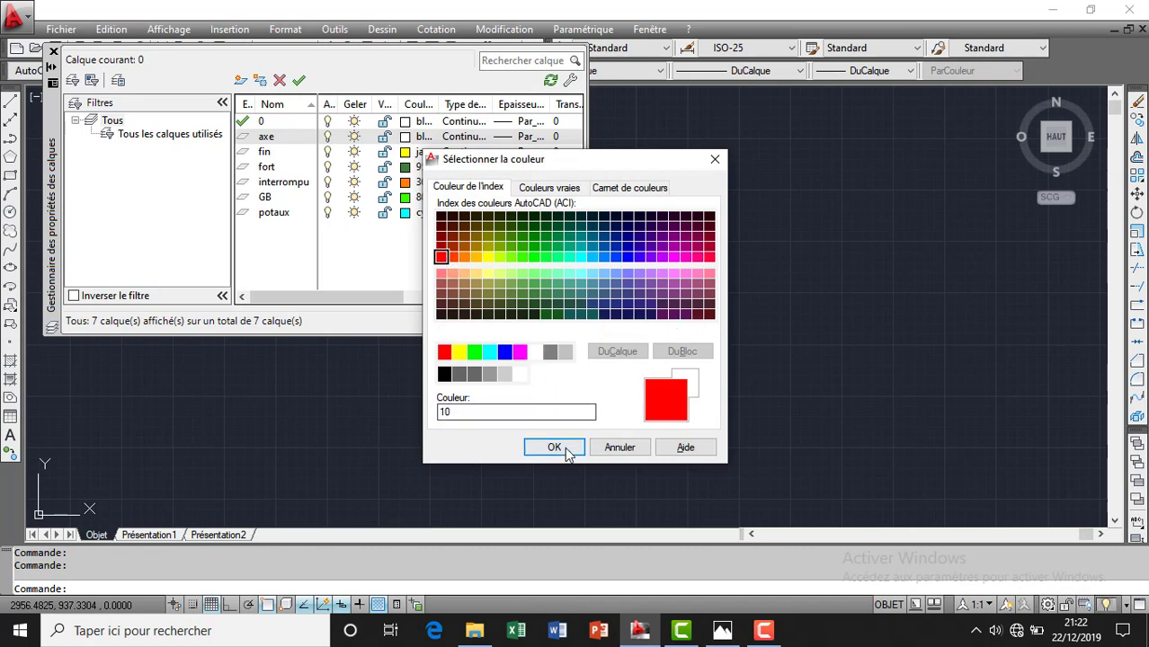
click(556, 447)
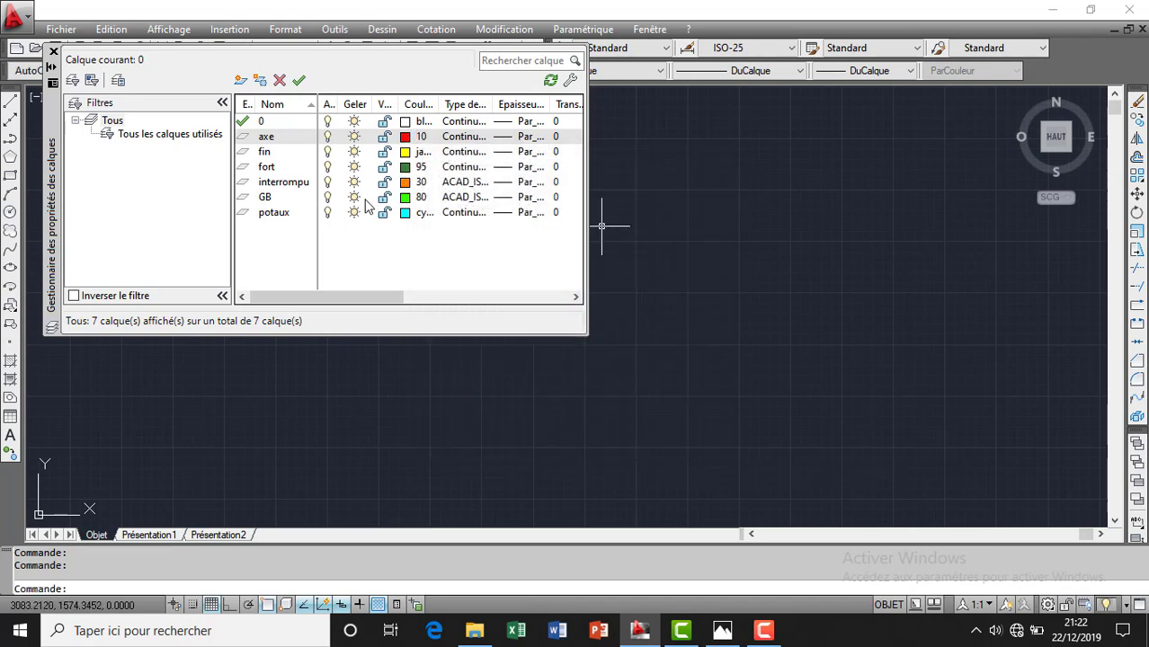
Add a new layer named SEM and set its colour to grey 8.
click(241, 82)
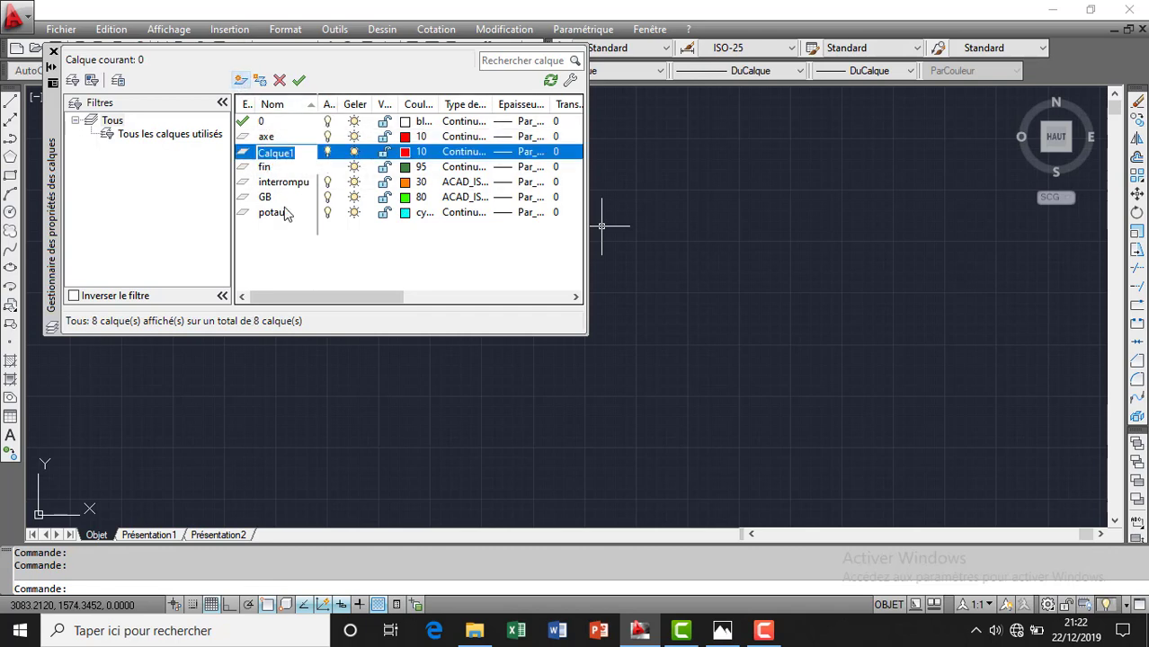
key(BackSpace)
text(sem)
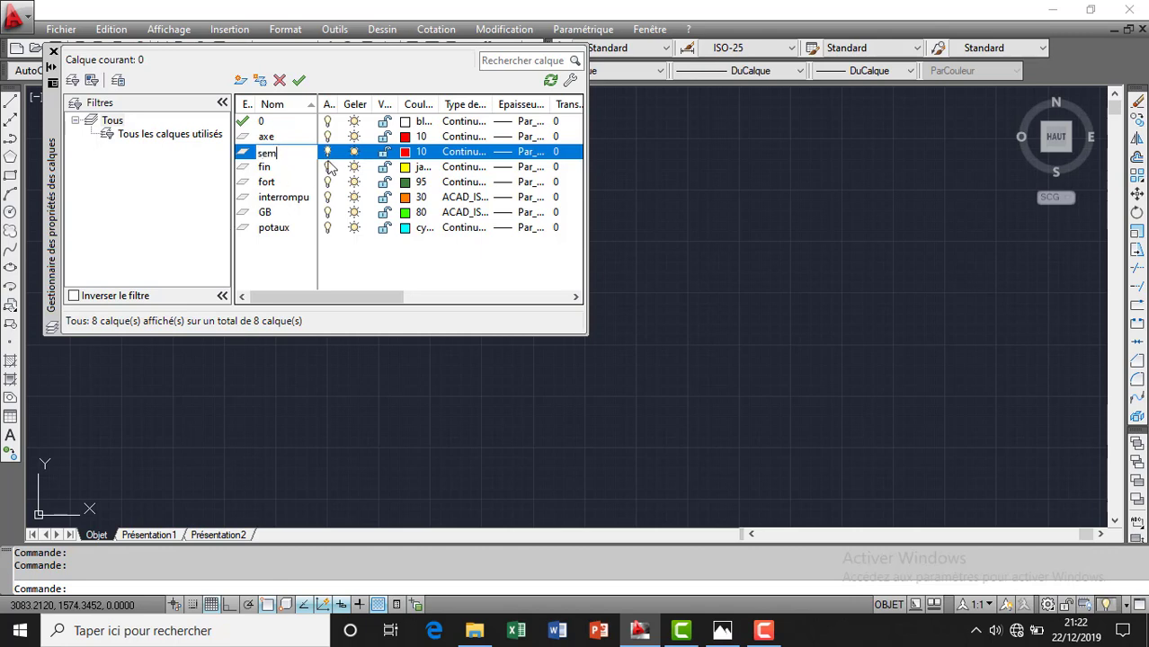
key(BackSpace)
key(BackSpace)
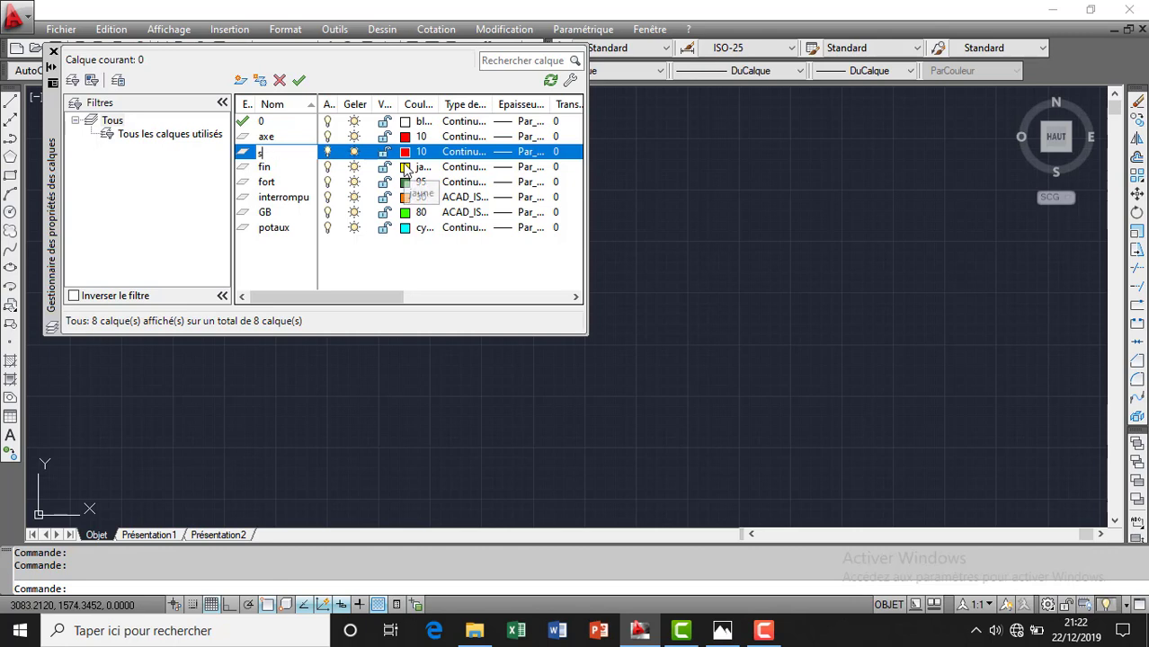
key(BackSpace)
text(SEM)
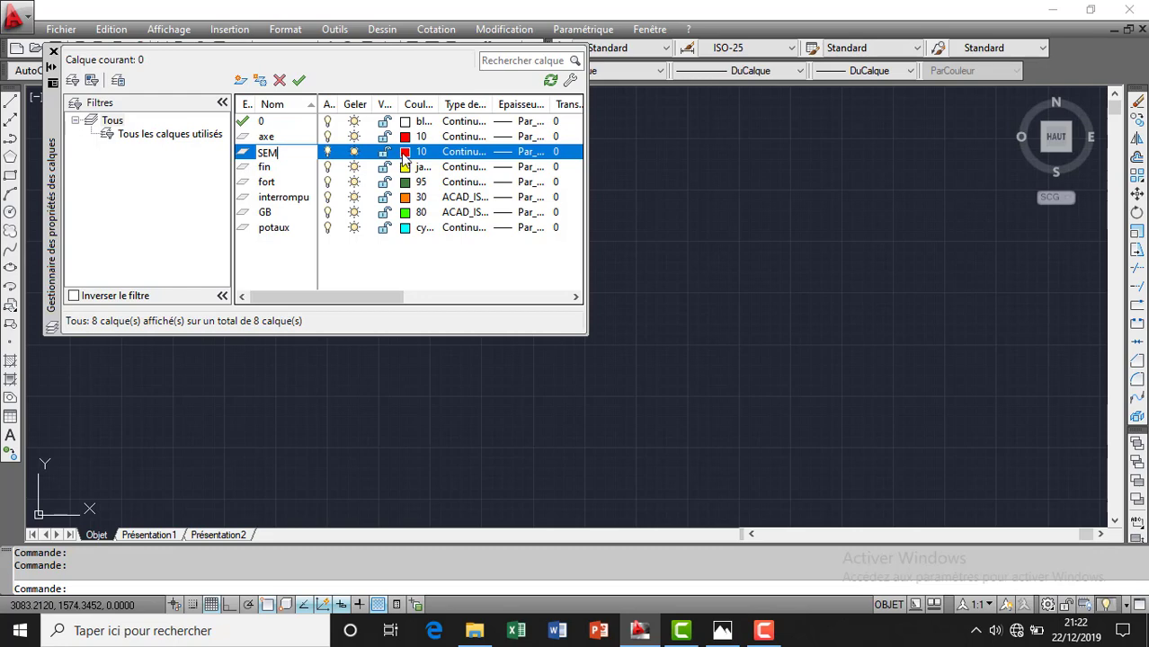
key(F2)
click(403, 153)
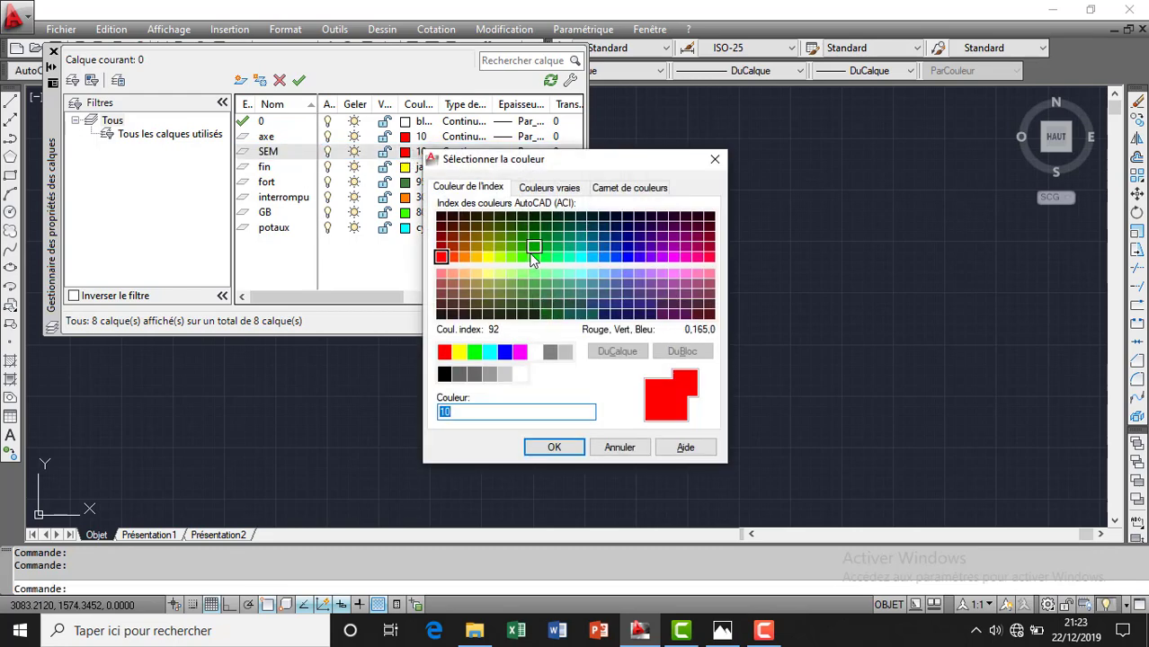
click(479, 356)
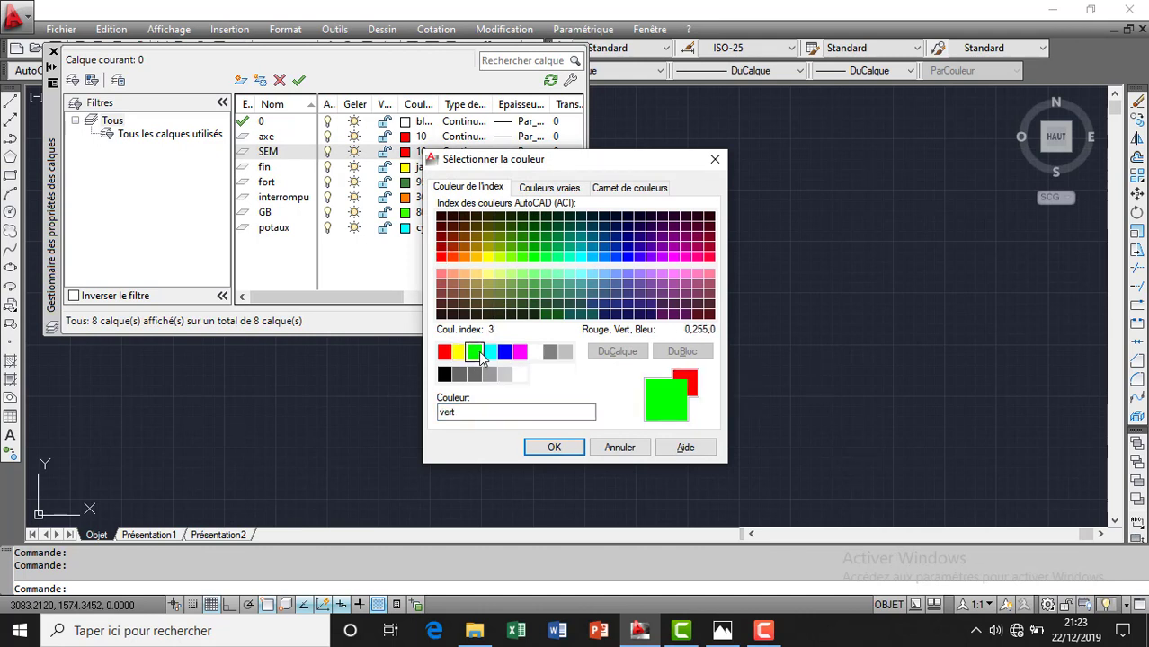
click(551, 446)
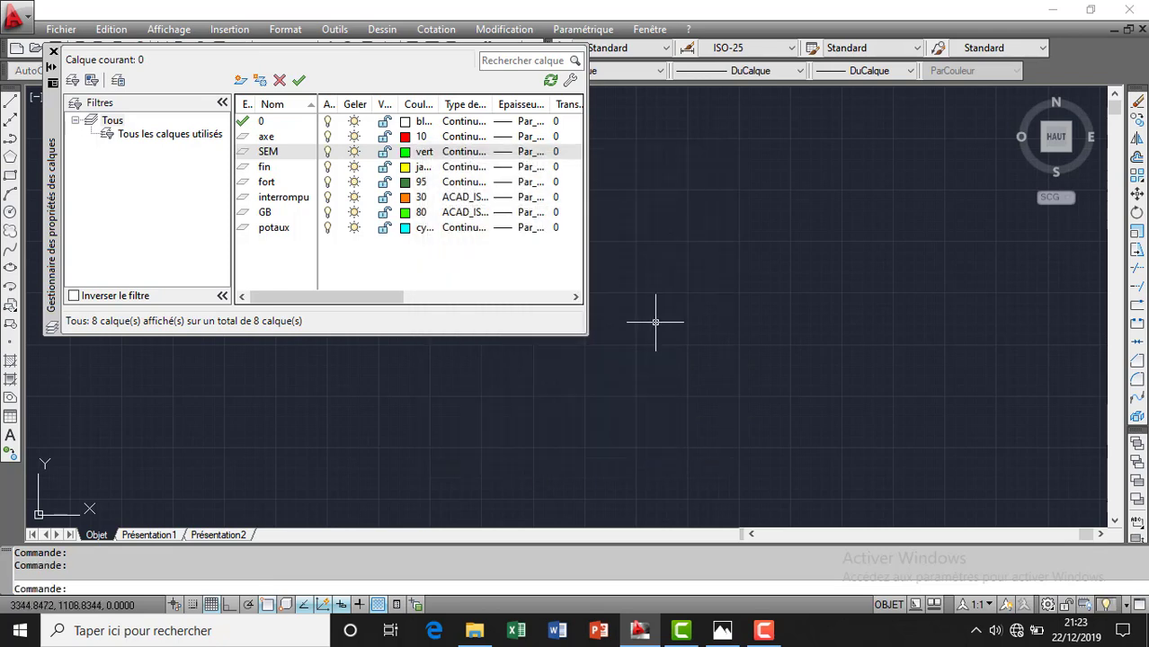
click(410, 153)
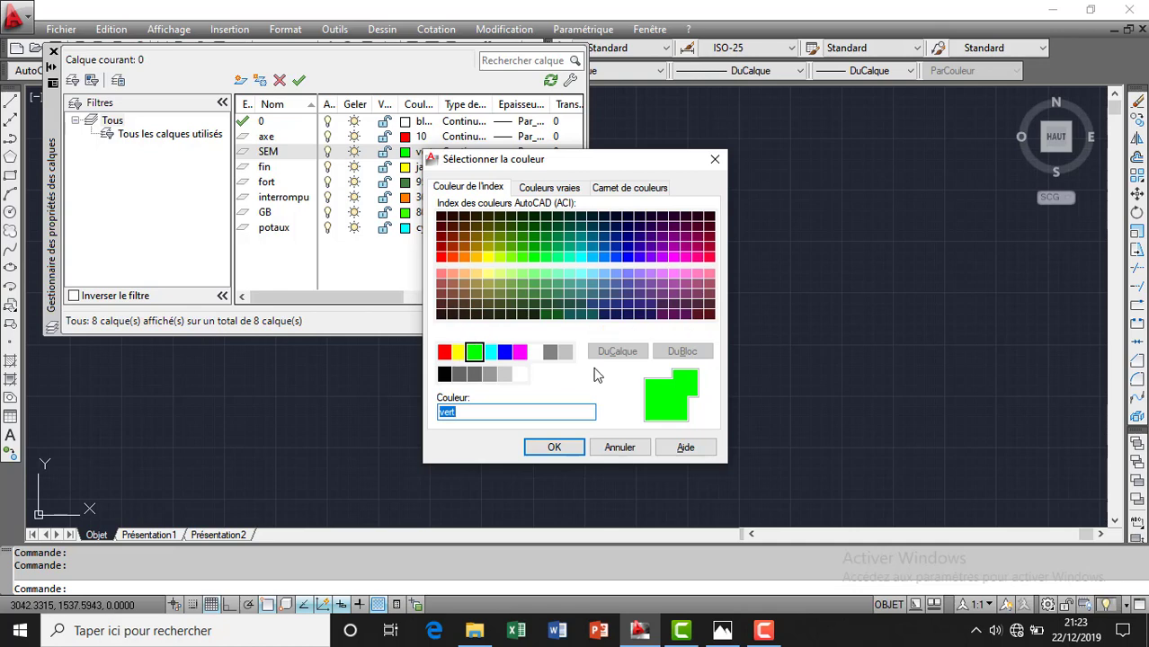
click(550, 352)
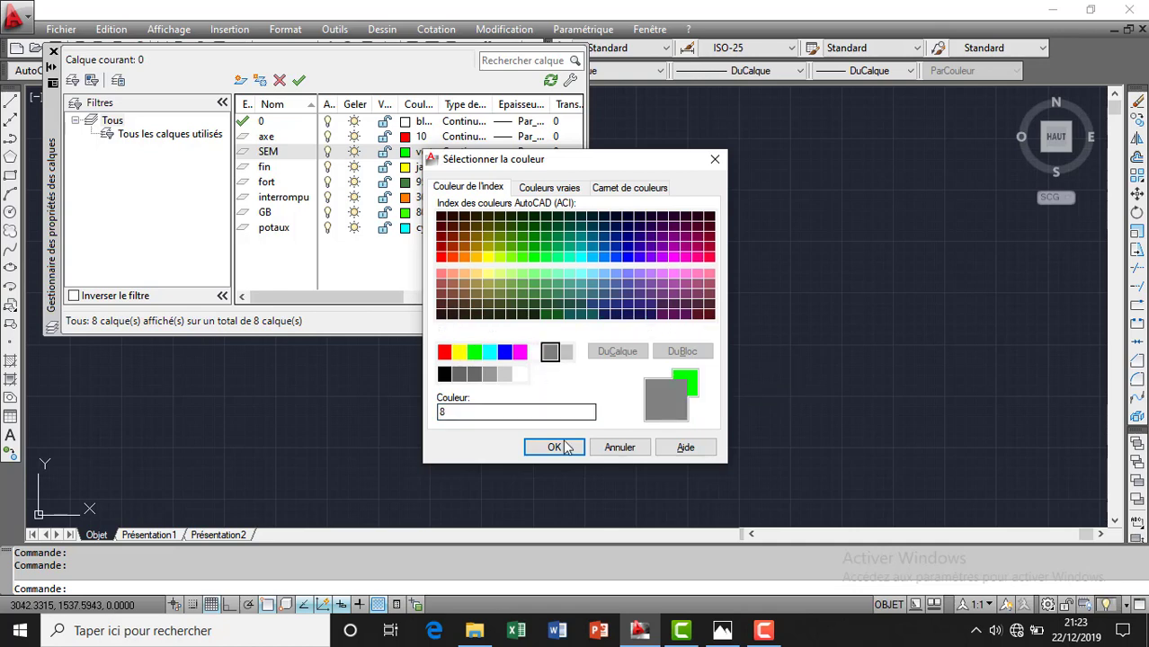
click(555, 448)
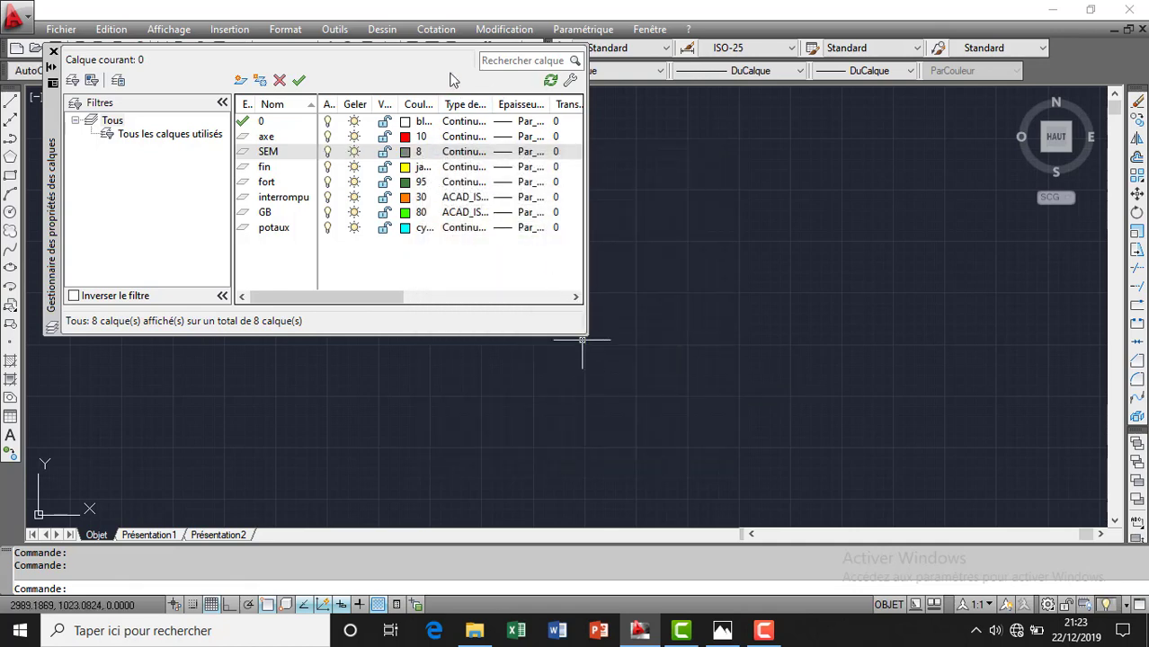
Close the layer manager and pick axe as current from the Layers toolbar, after briefly choosing fin.
click(53, 52)
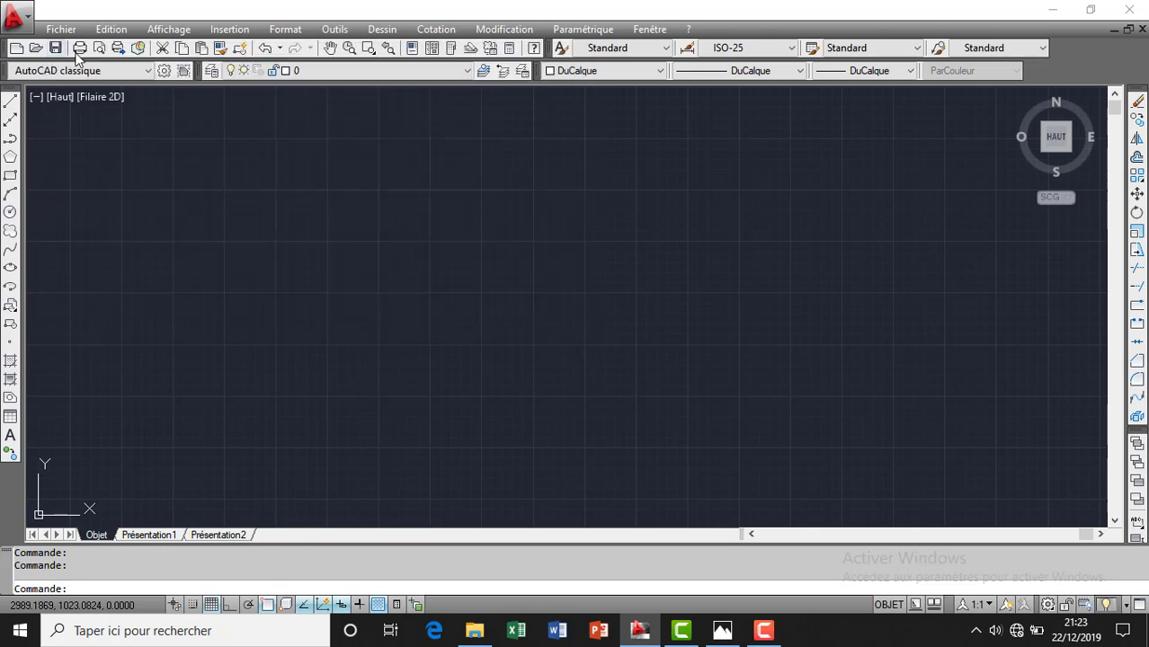
click(311, 71)
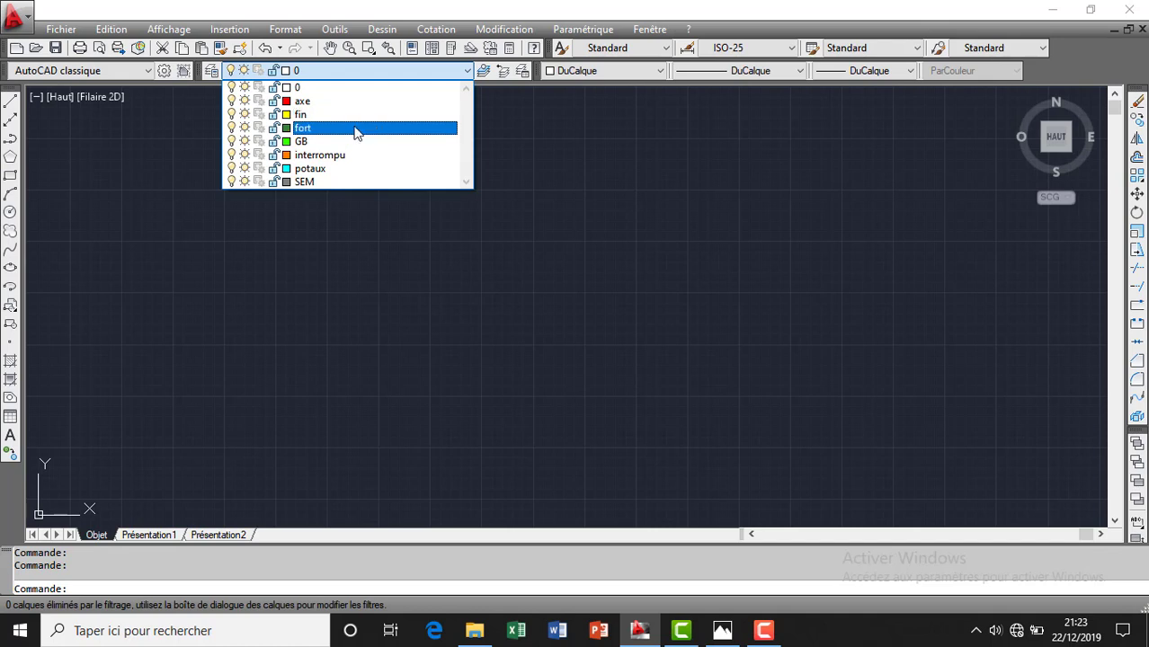
click(355, 115)
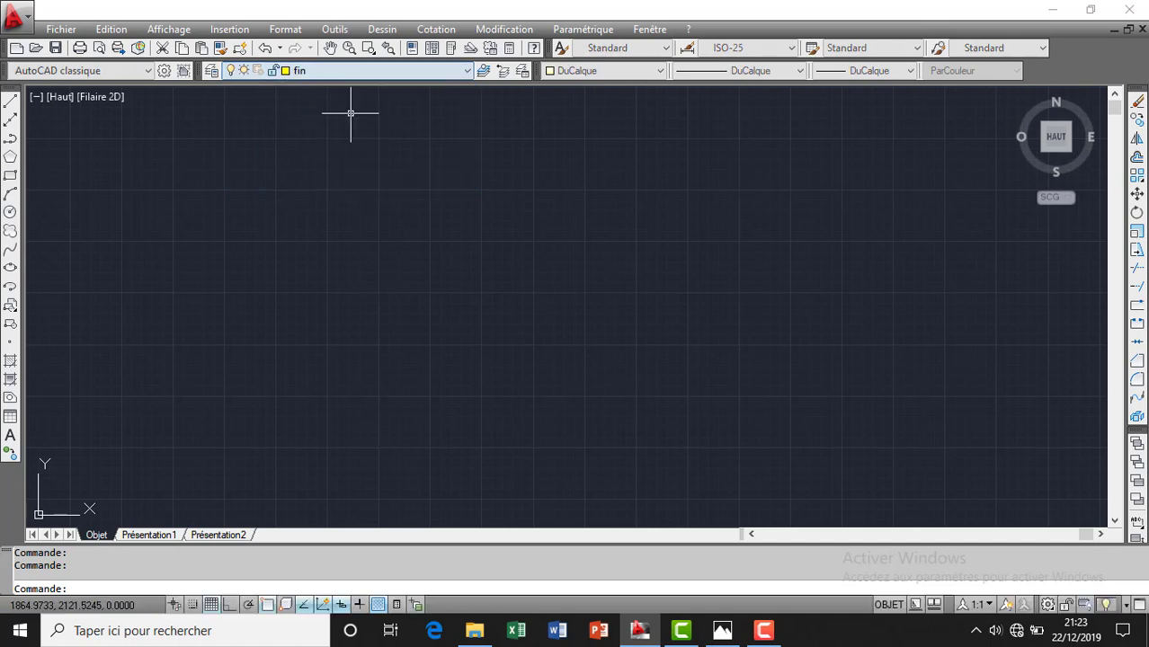
click(324, 70)
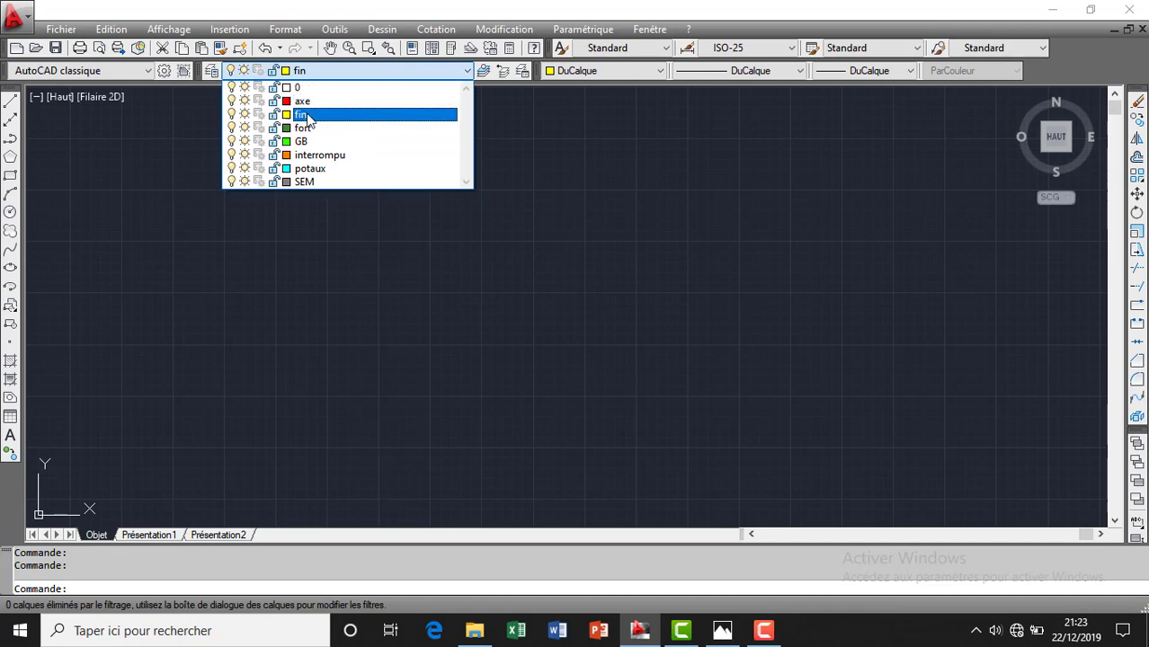
click(306, 101)
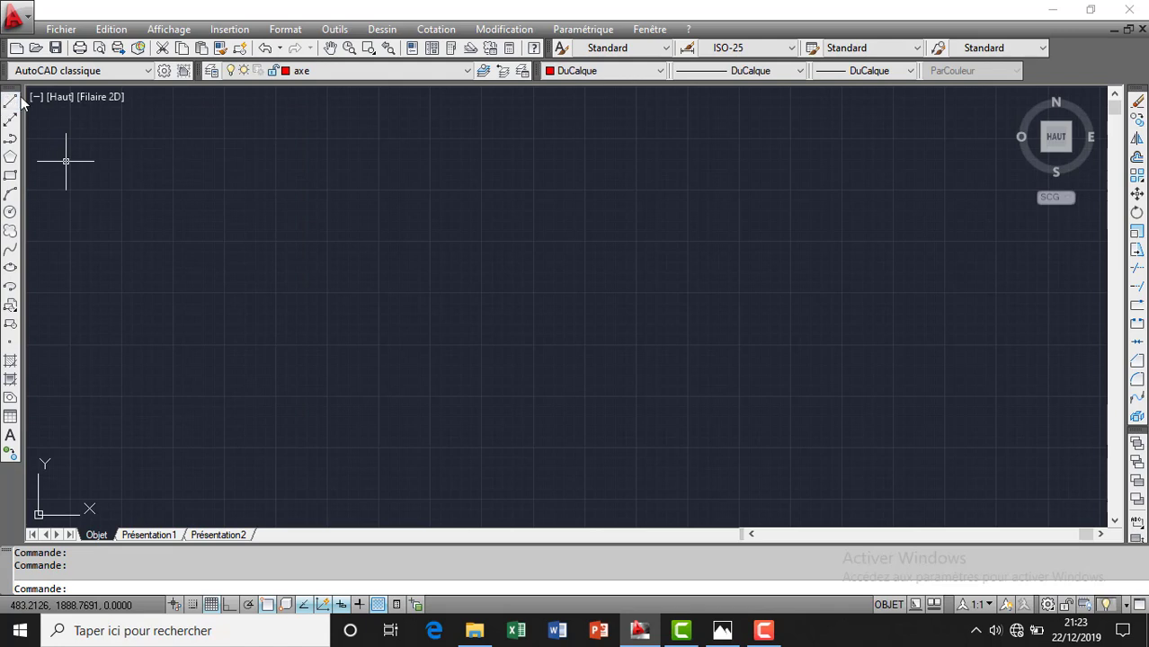
Draw a horizontal 1000-unit line with Ortho on from a picked start point.
click(11, 105)
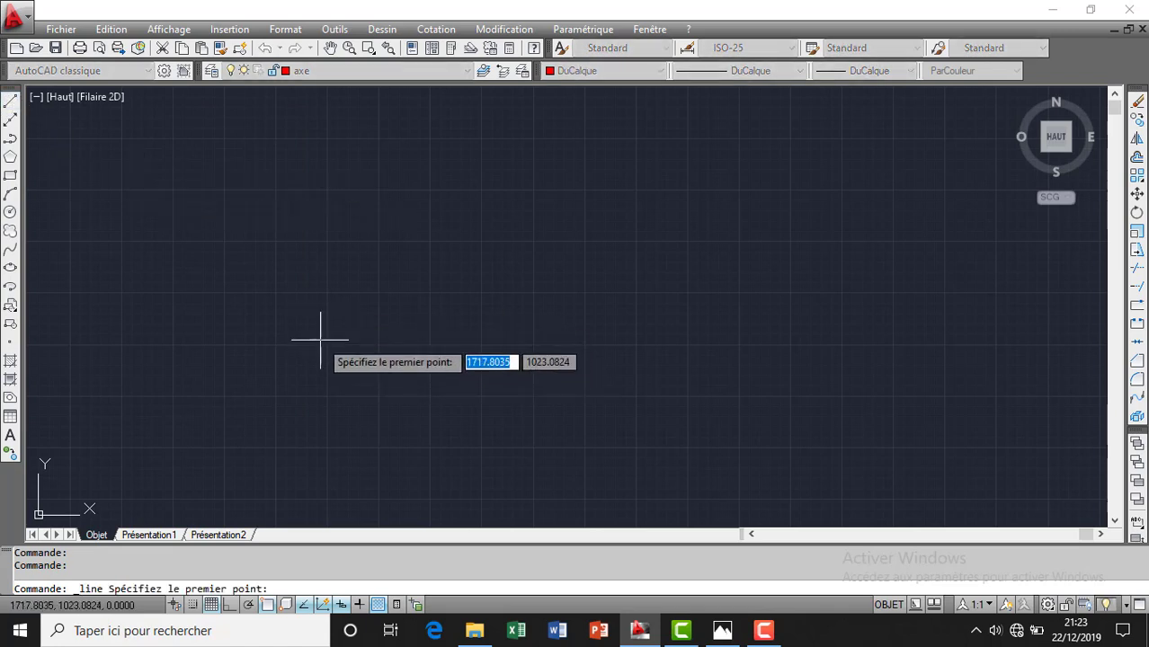
click(320, 340)
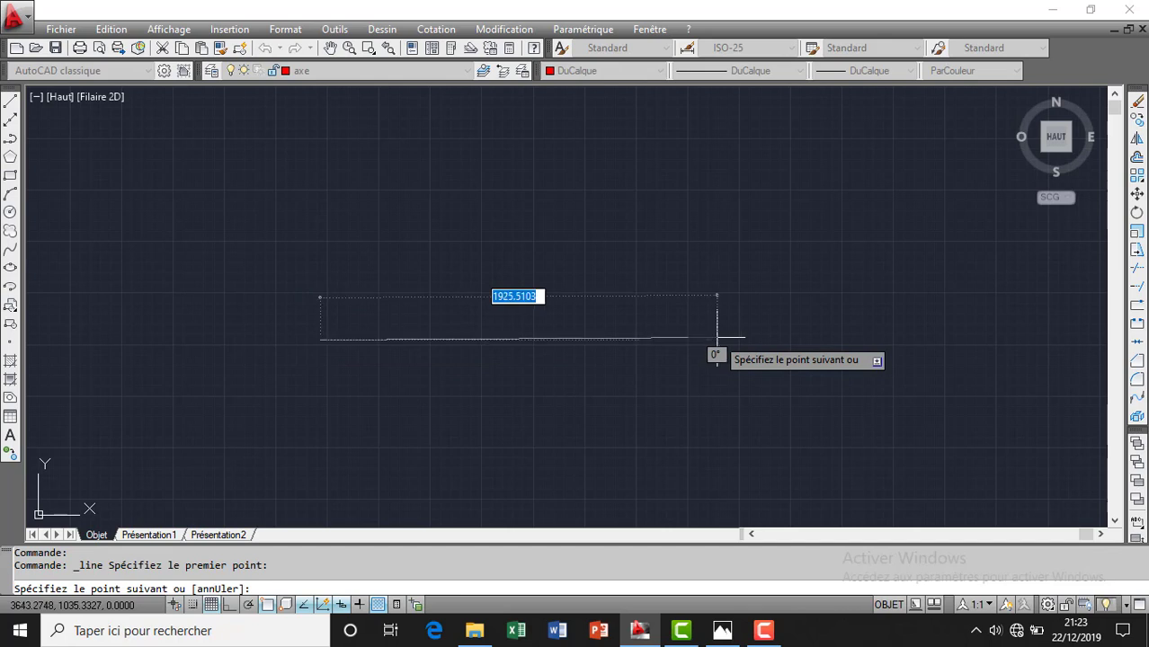
key(F8)
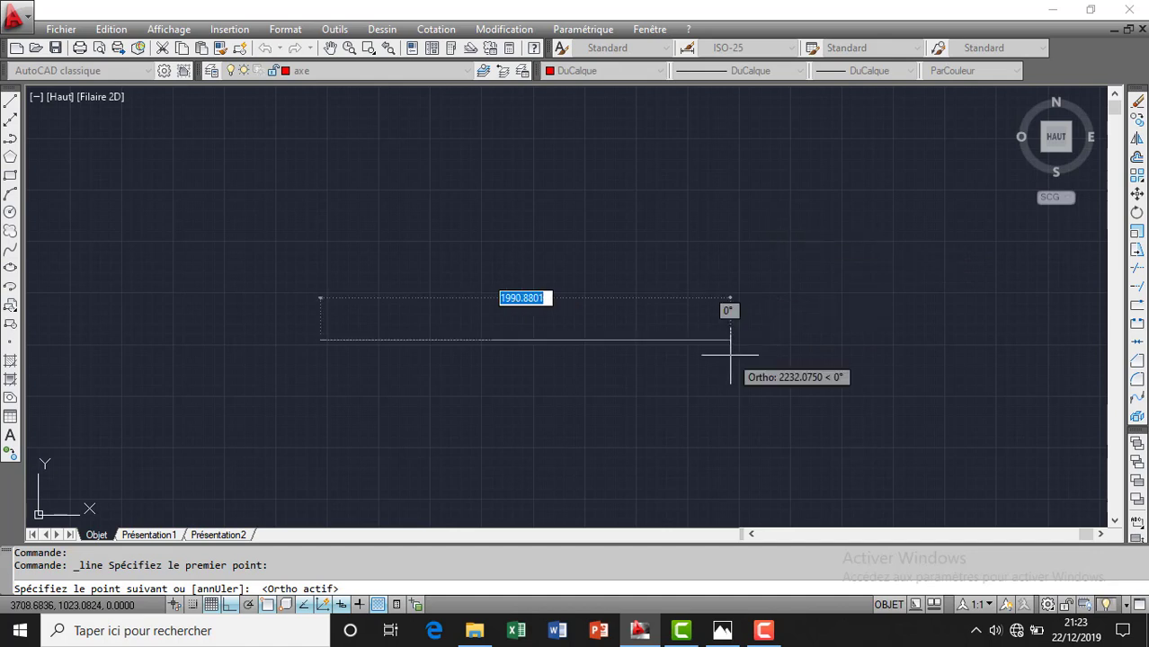
key(BackSpace)
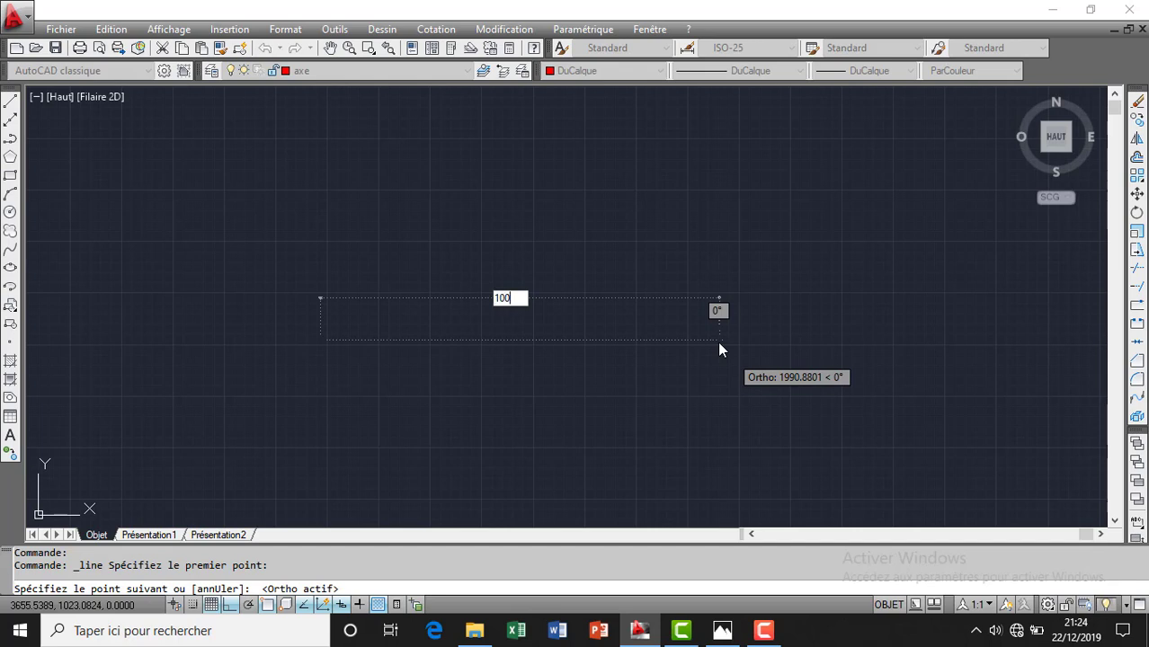
text(0)
key(Return)
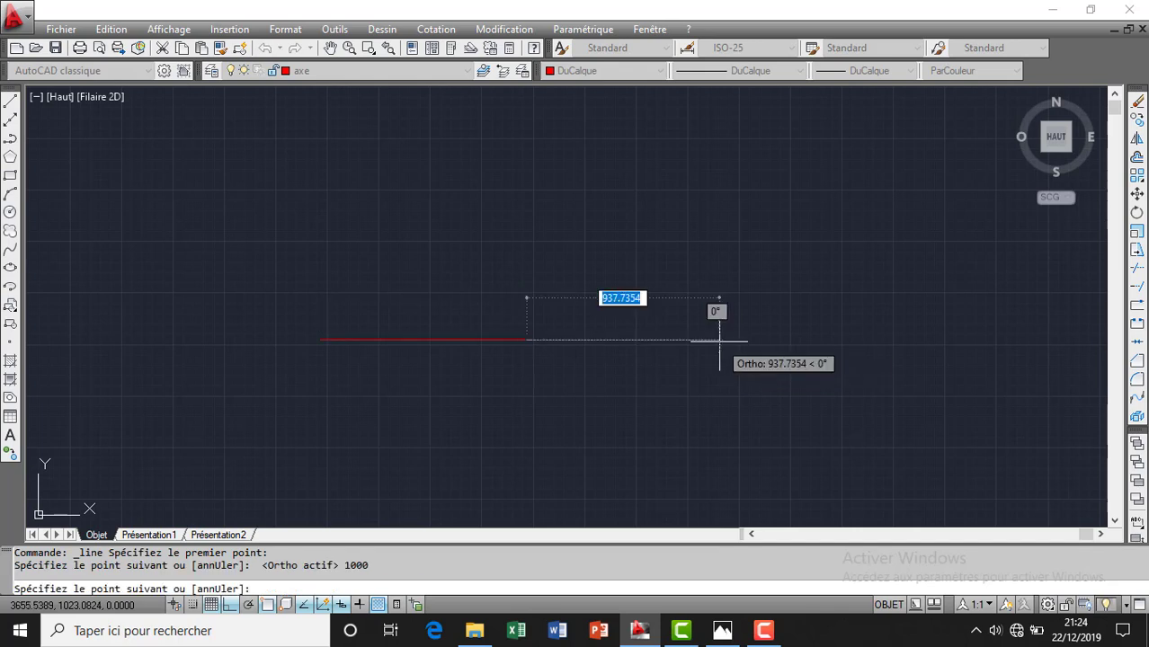
key(Escape)
scroll(441, 371, up, 5)
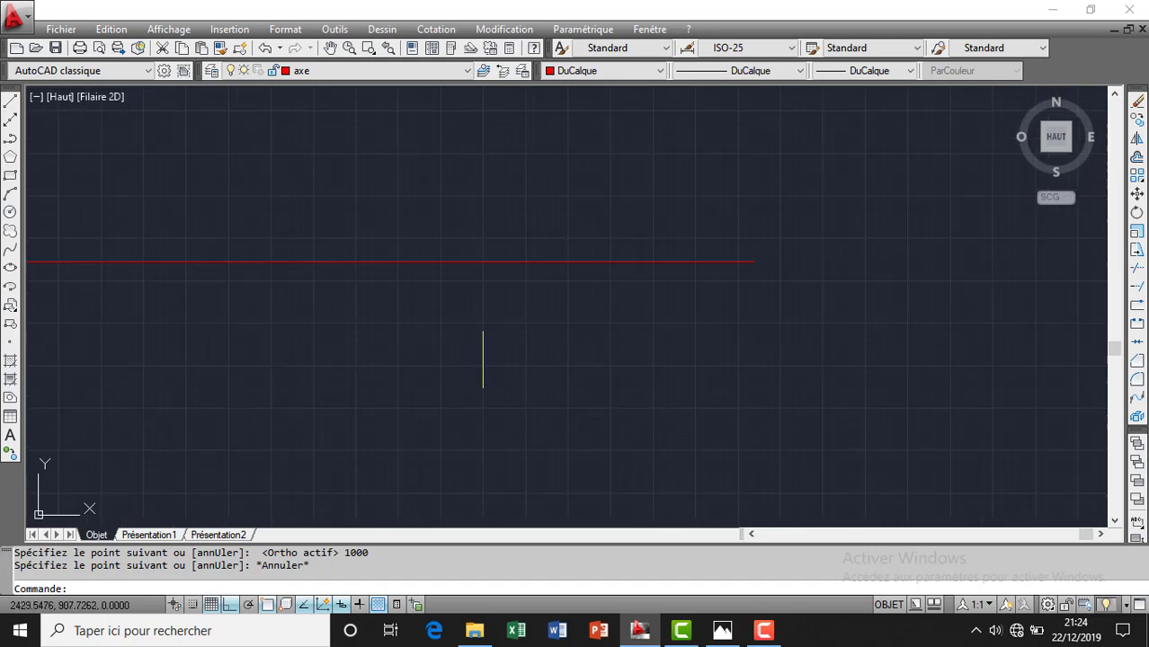
scroll(621, 360, down, 4)
scroll(490, 347, up, 2)
scroll(486, 344, up, 3)
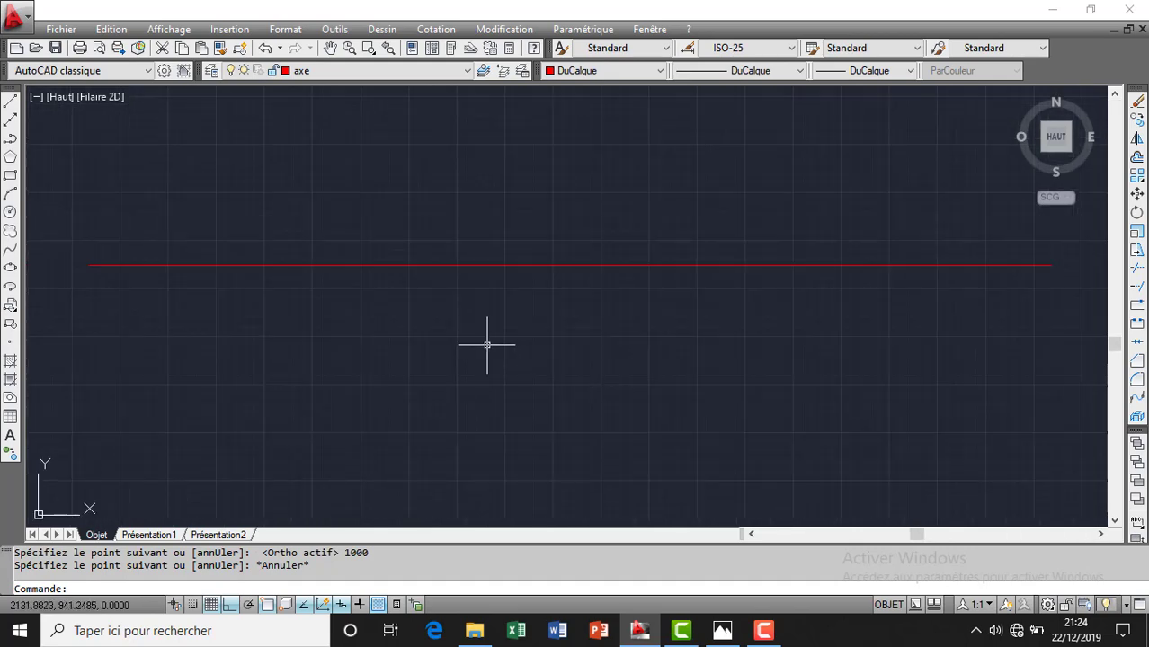
scroll(487, 344, down, 2)
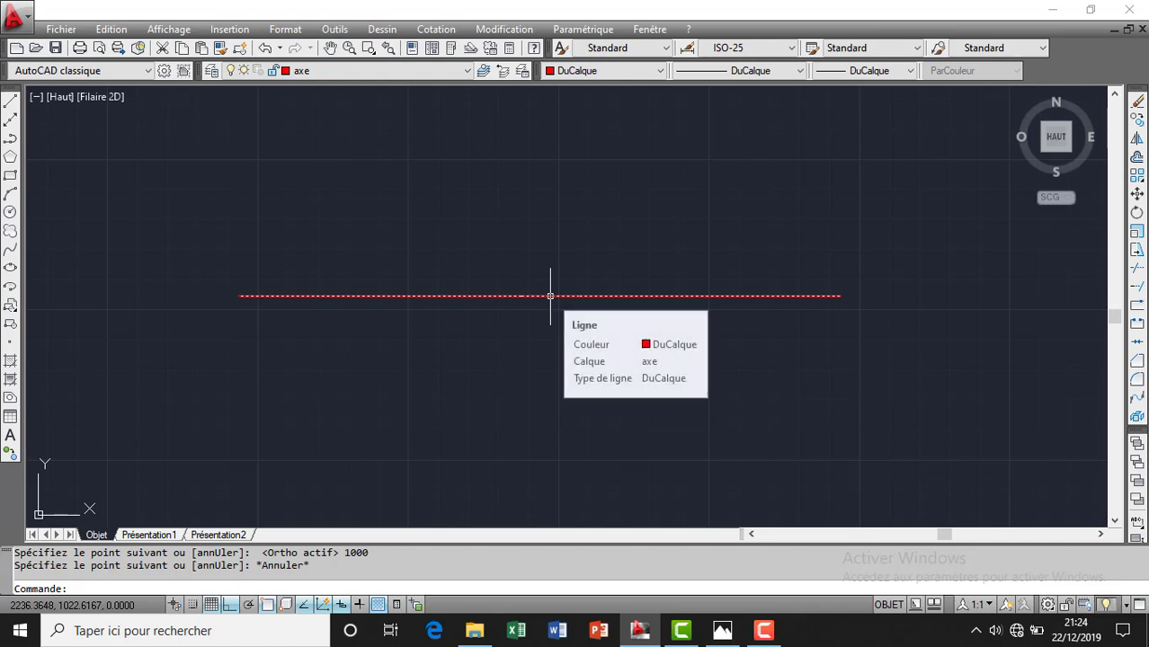
Select the red axis line and start the Offset command.
click(550, 296)
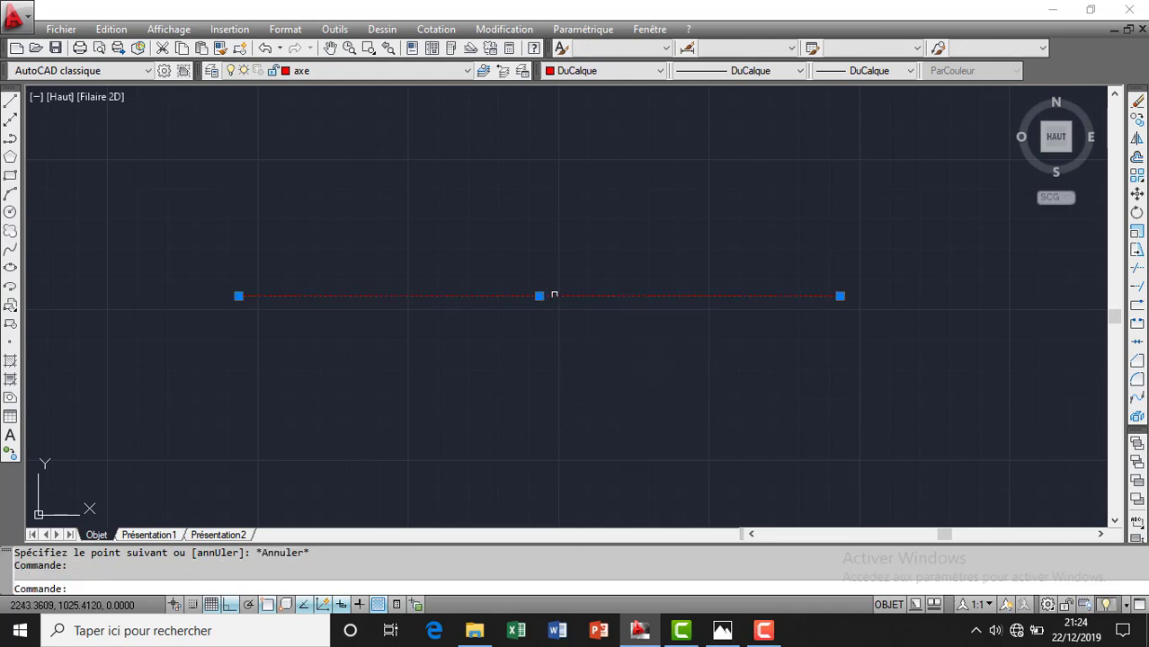
click(1136, 157)
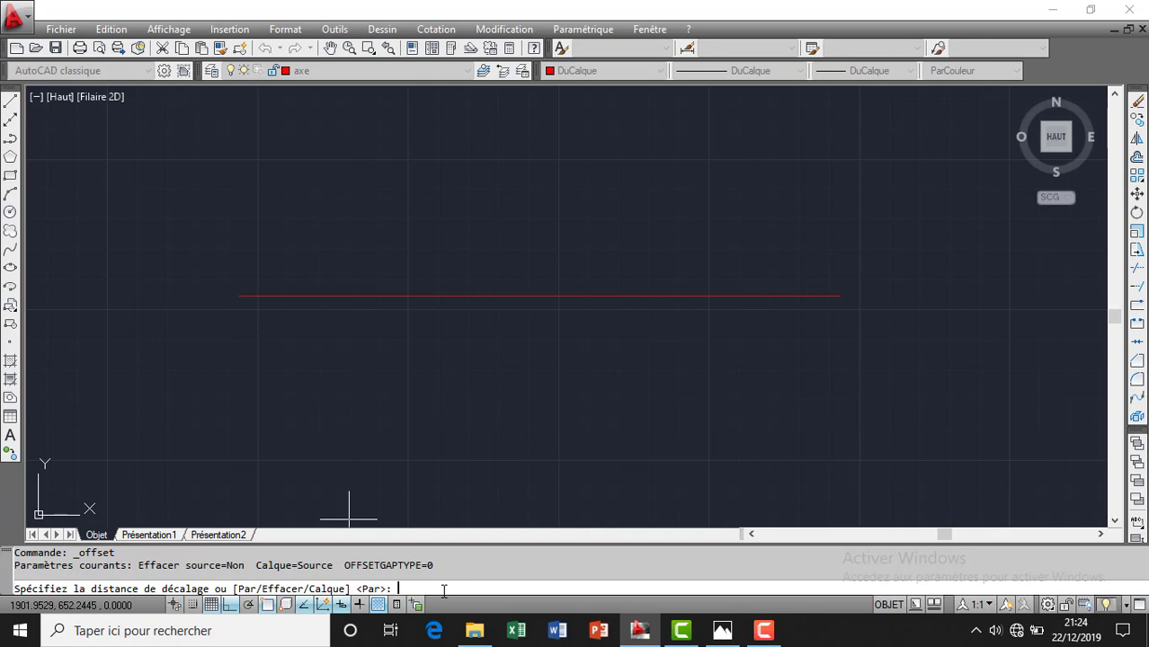
Offset the red axis line upward by 176, then offset the new line by 244.
text(P)
key(Return)
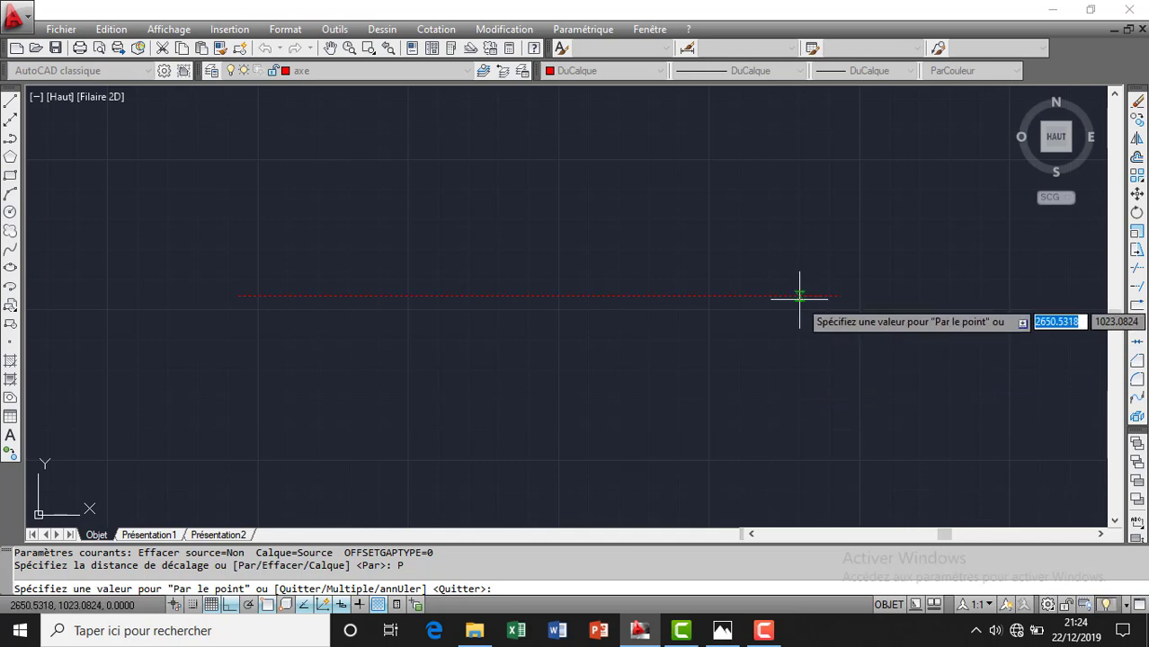
key(Return)
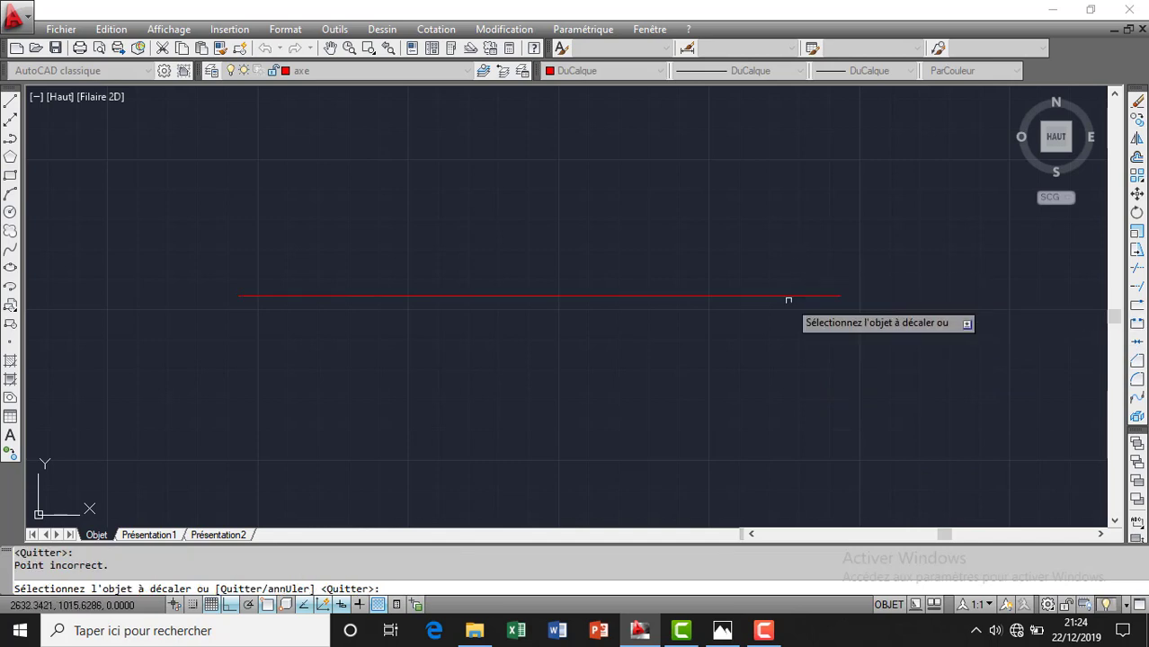
click(788, 296)
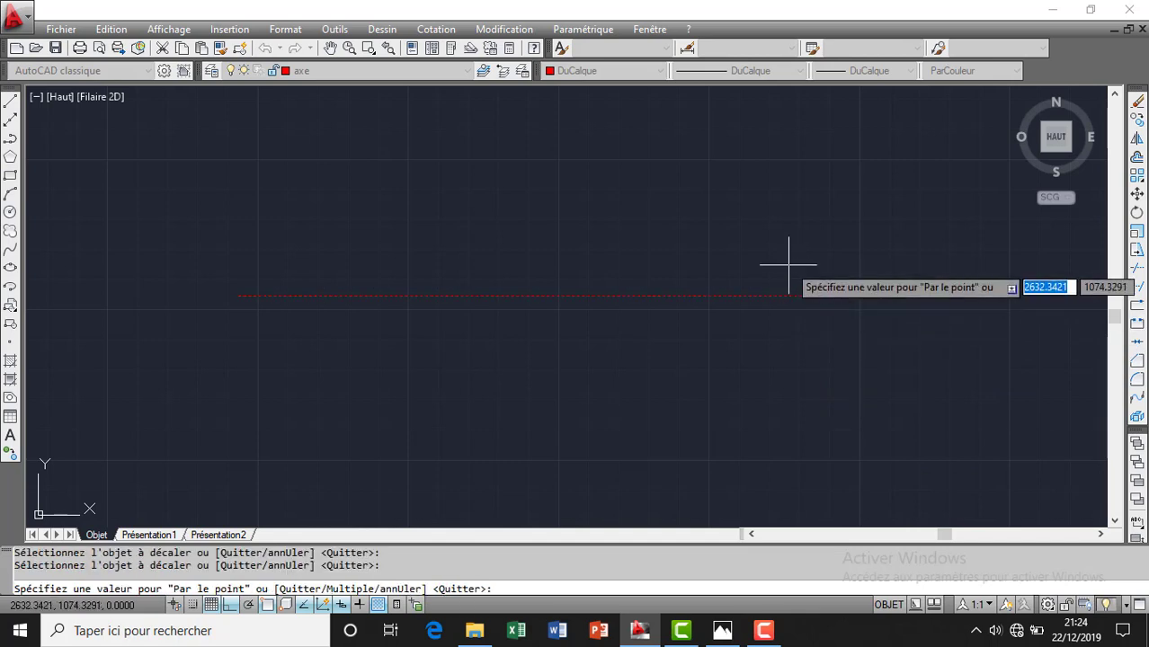
key(BackSpace)
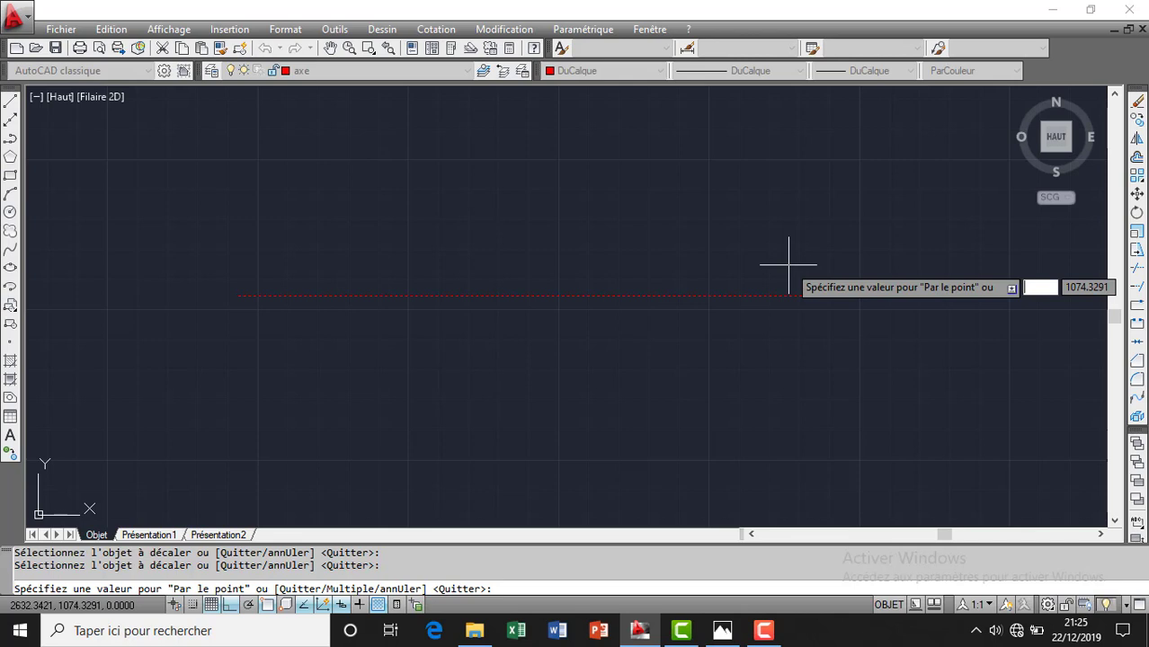
text(1)
text(76)
key(Return)
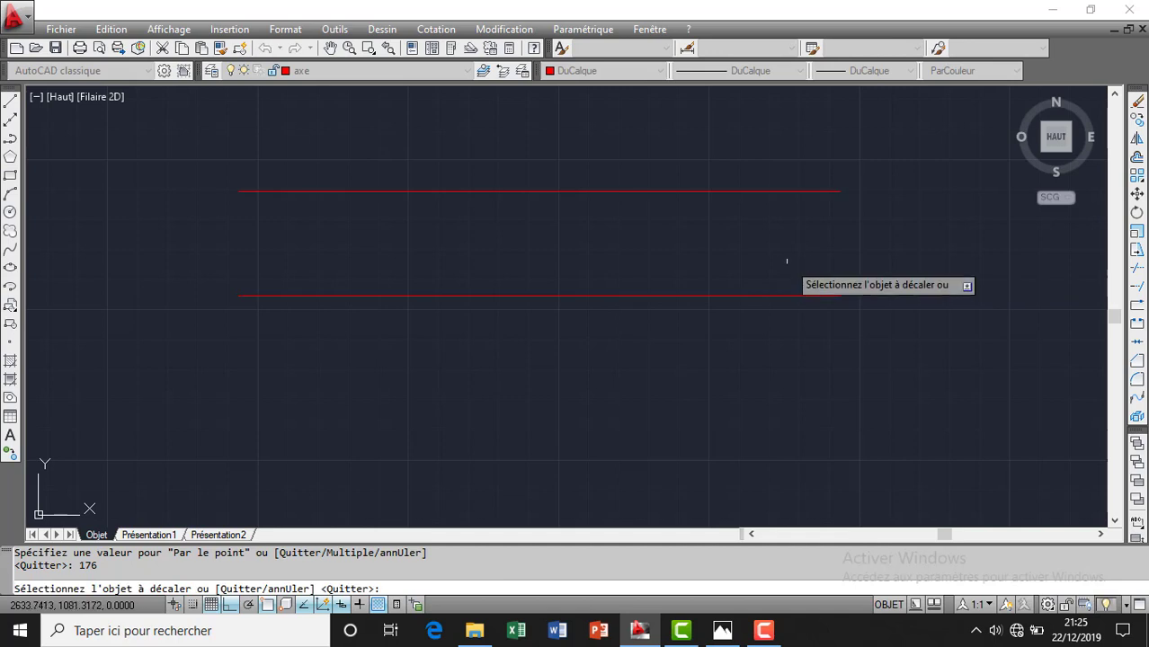
click(817, 193)
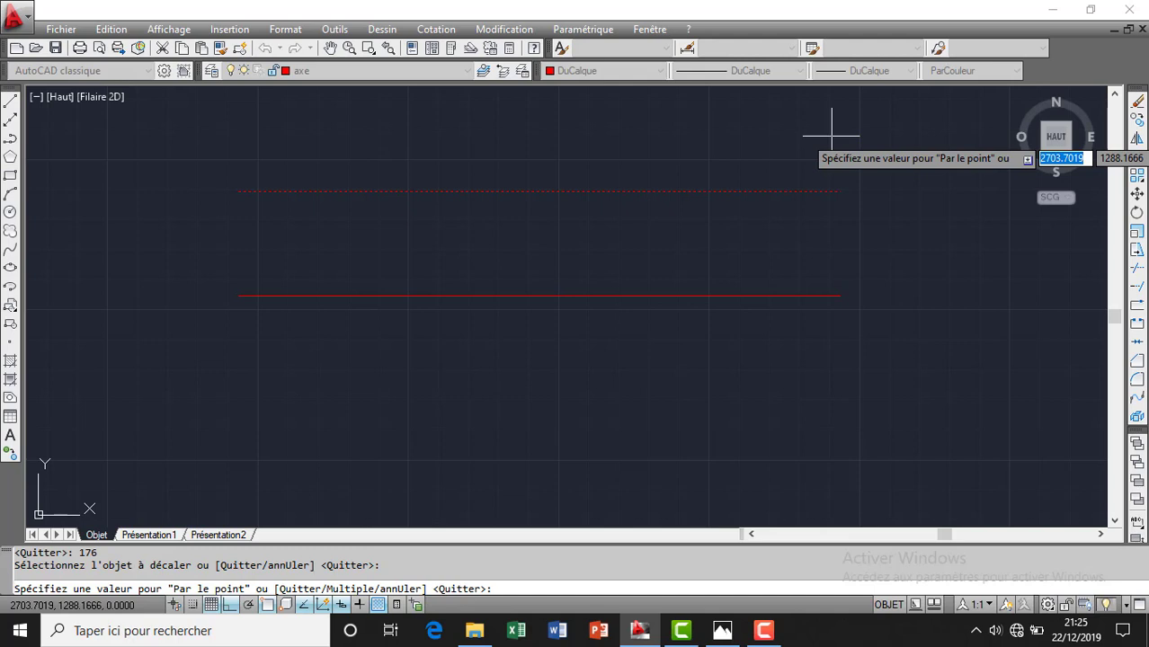
text(244)
key(Return)
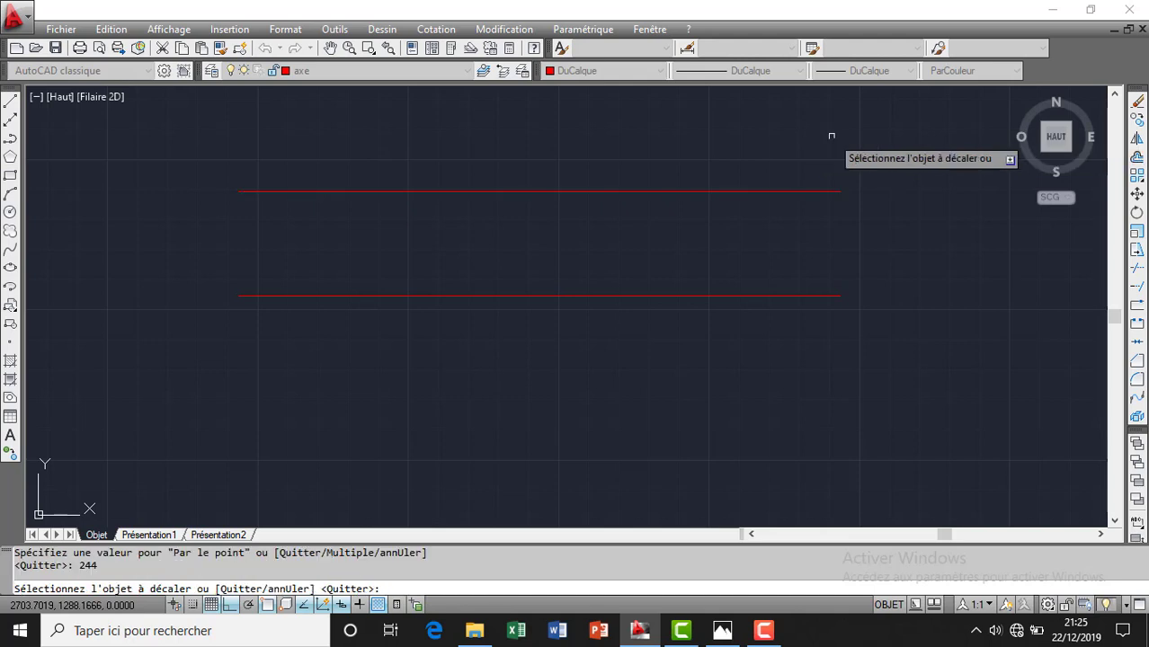
Offset the top axis line upward by 129, then again by 160.
scroll(848, 298, down, 4)
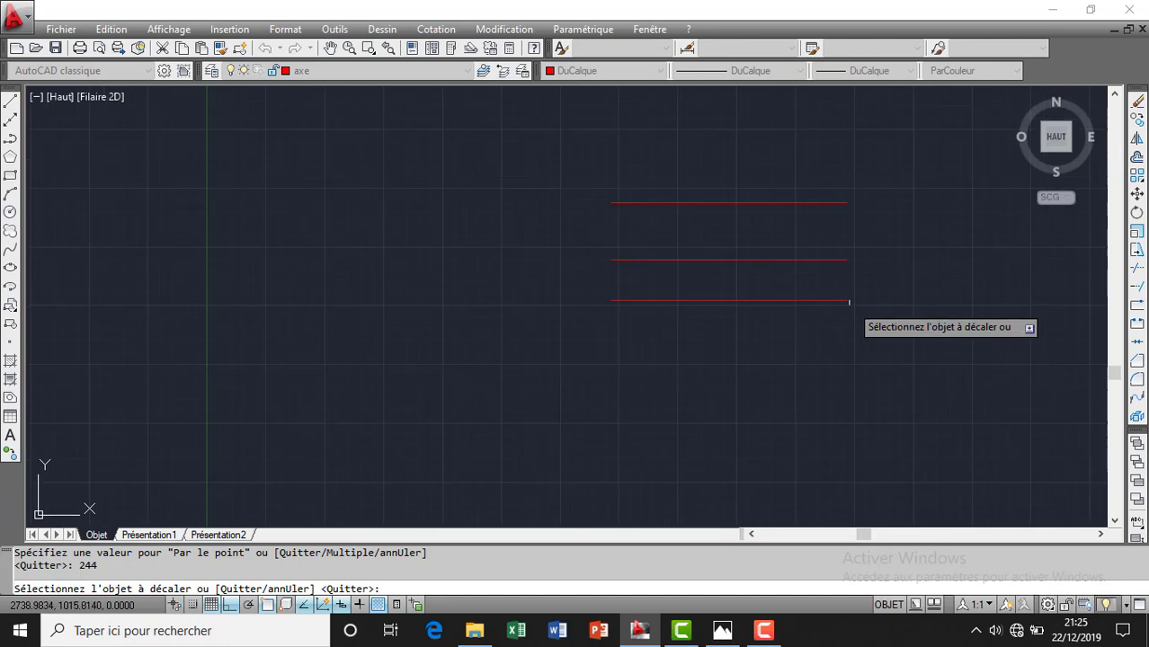
scroll(828, 194, up, 5)
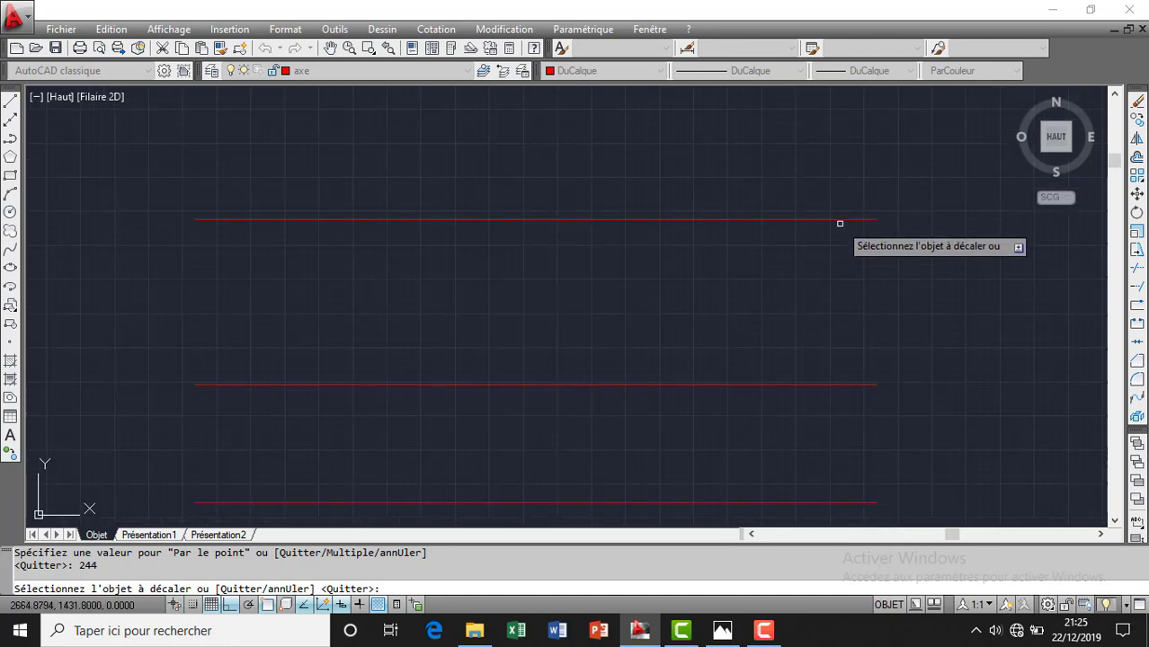
click(840, 219)
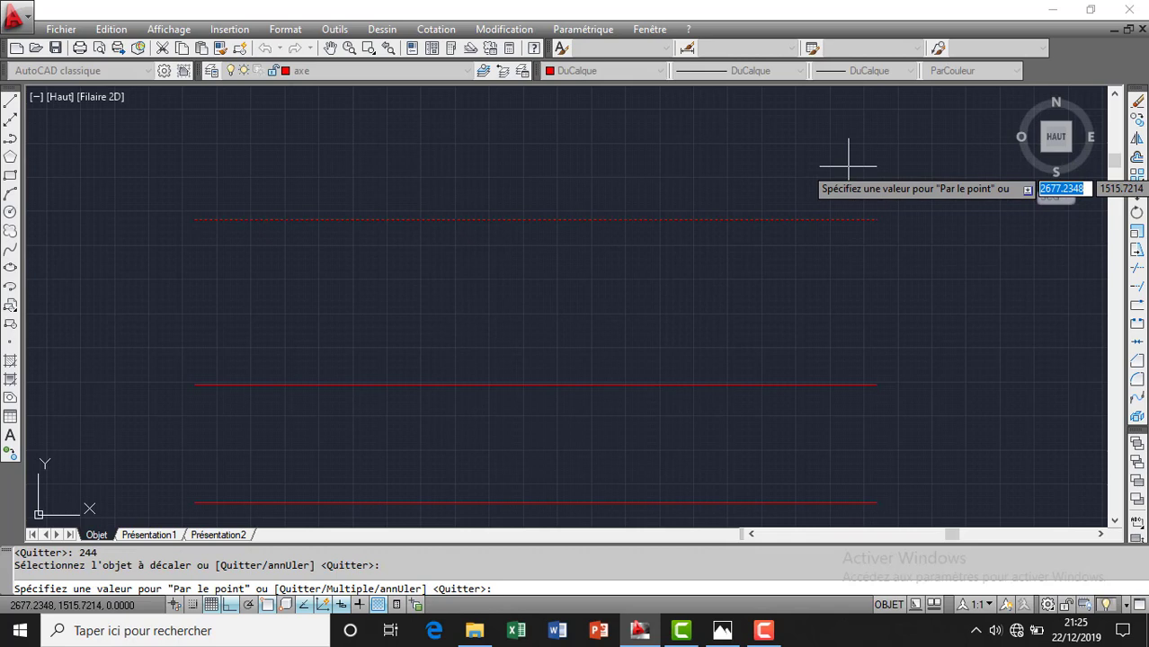
text(129)
key(Return)
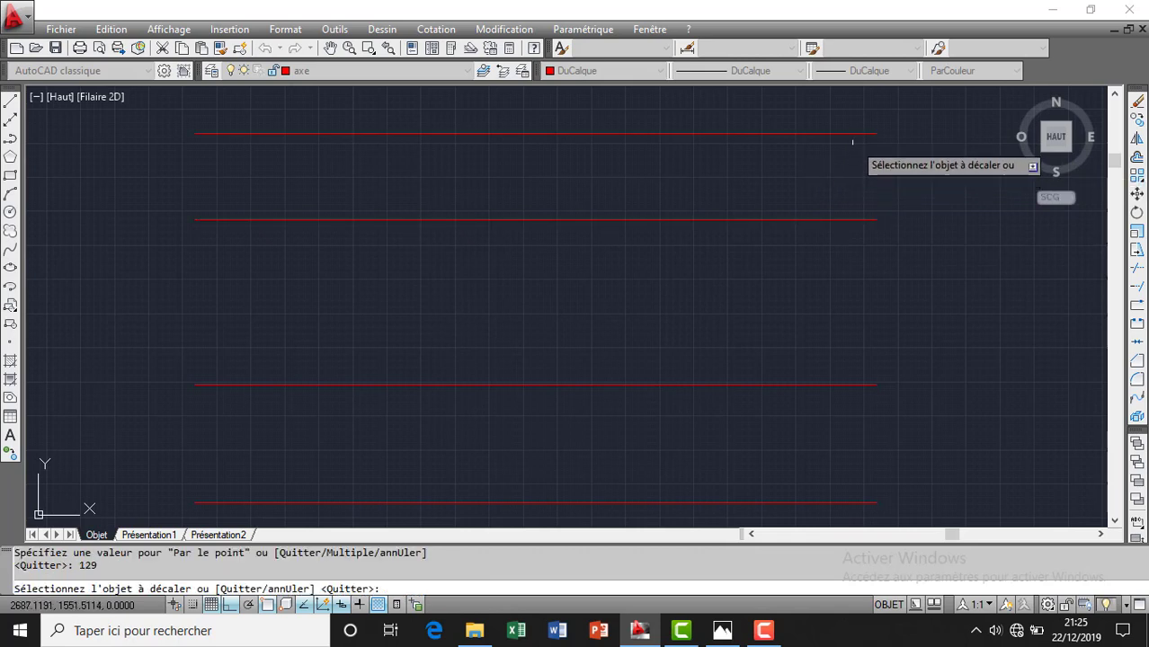
scroll(881, 234, down, 4)
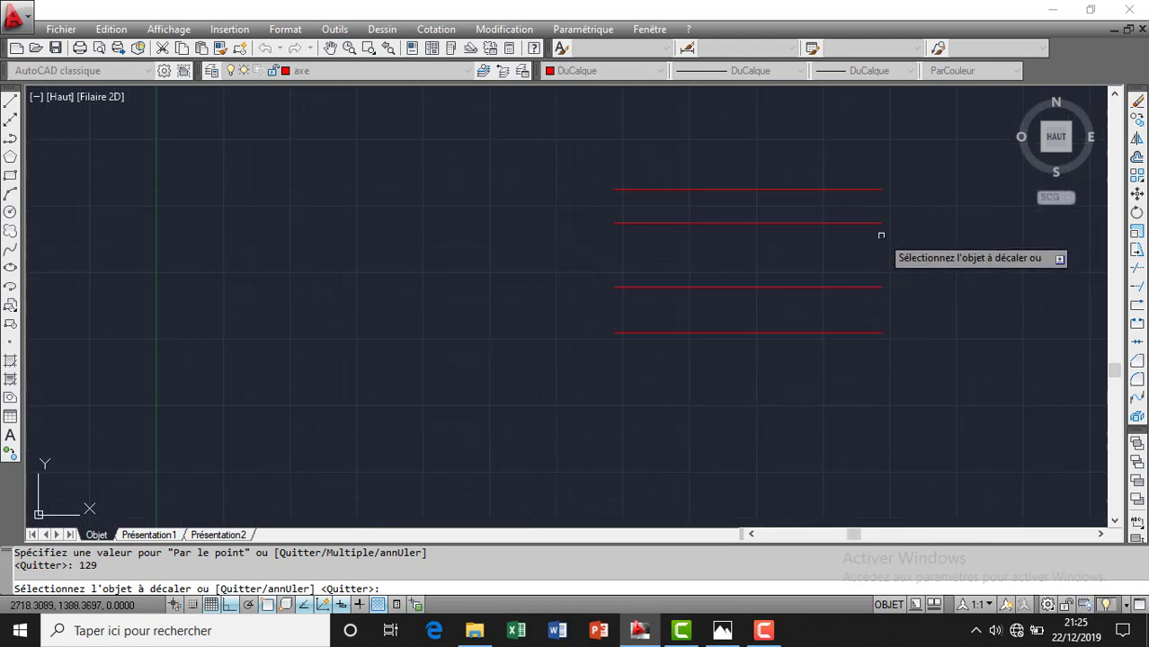
click(859, 188)
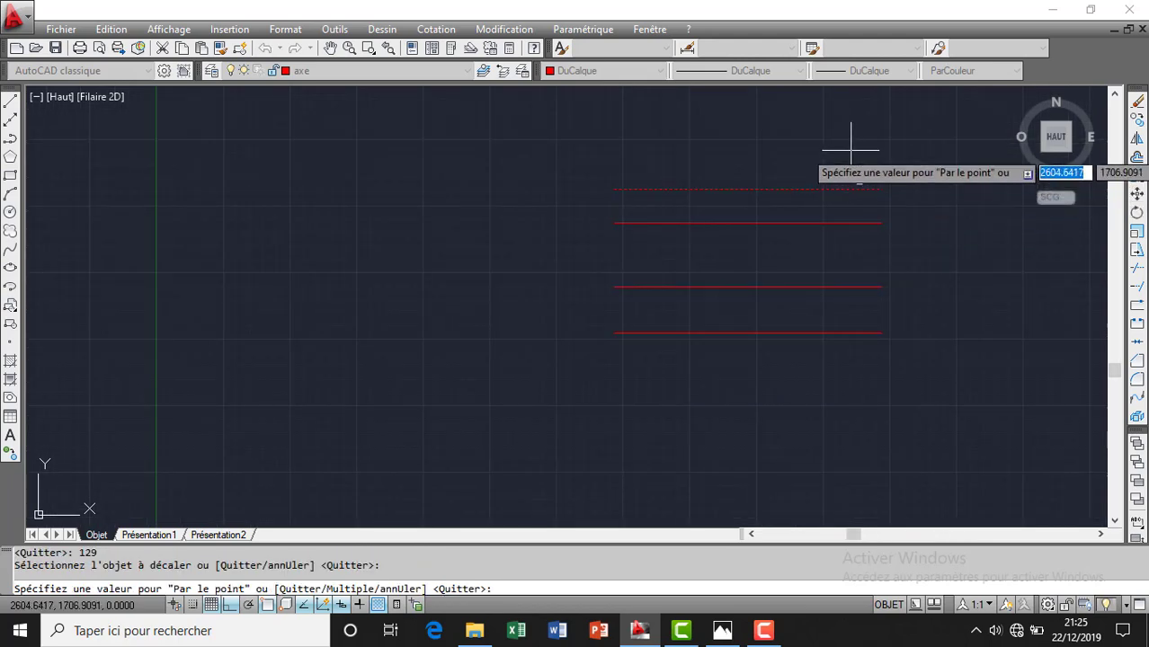
text(160)
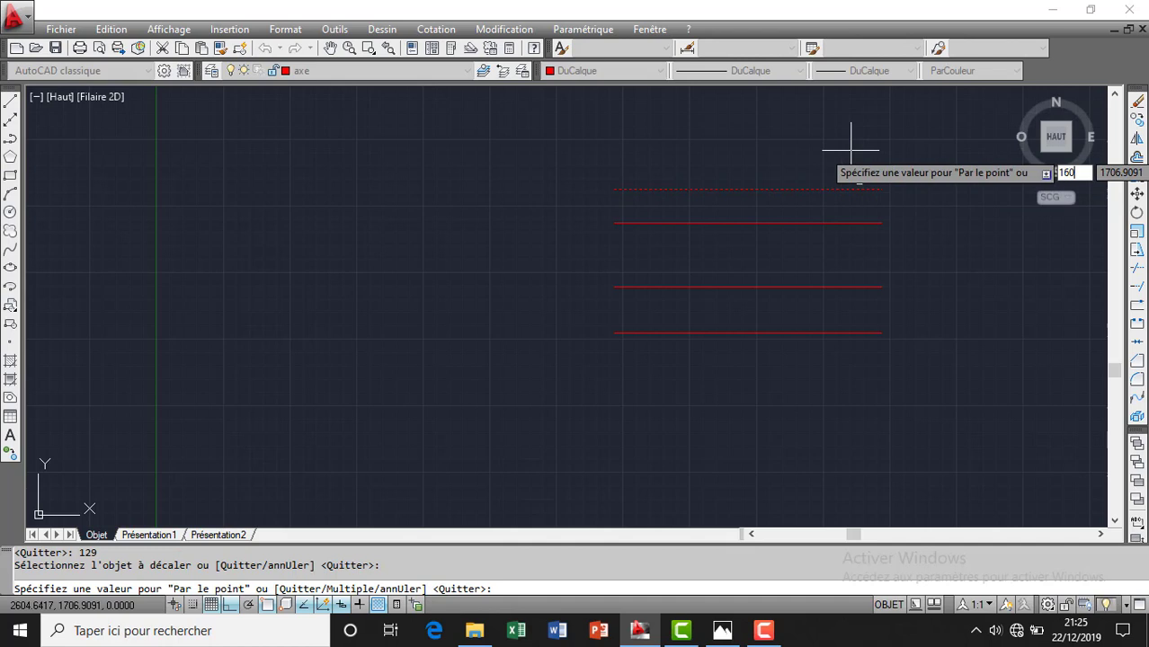
key(Return)
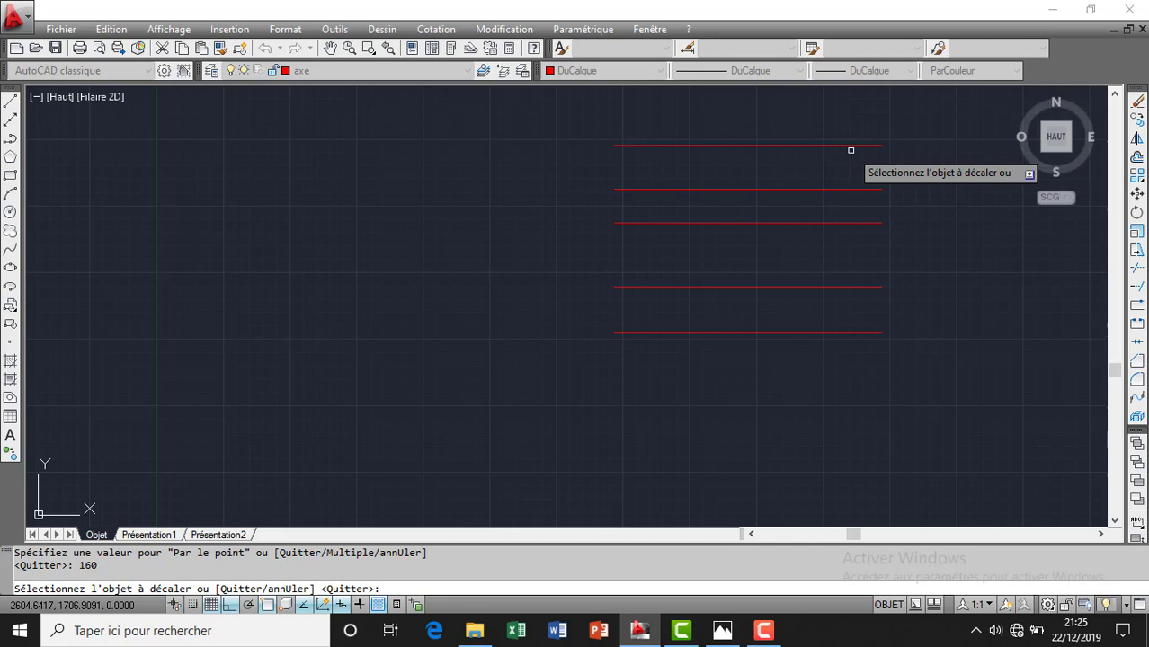
Add another horizontal axis line 422 above the current top one.
scroll(846, 272, down, 2)
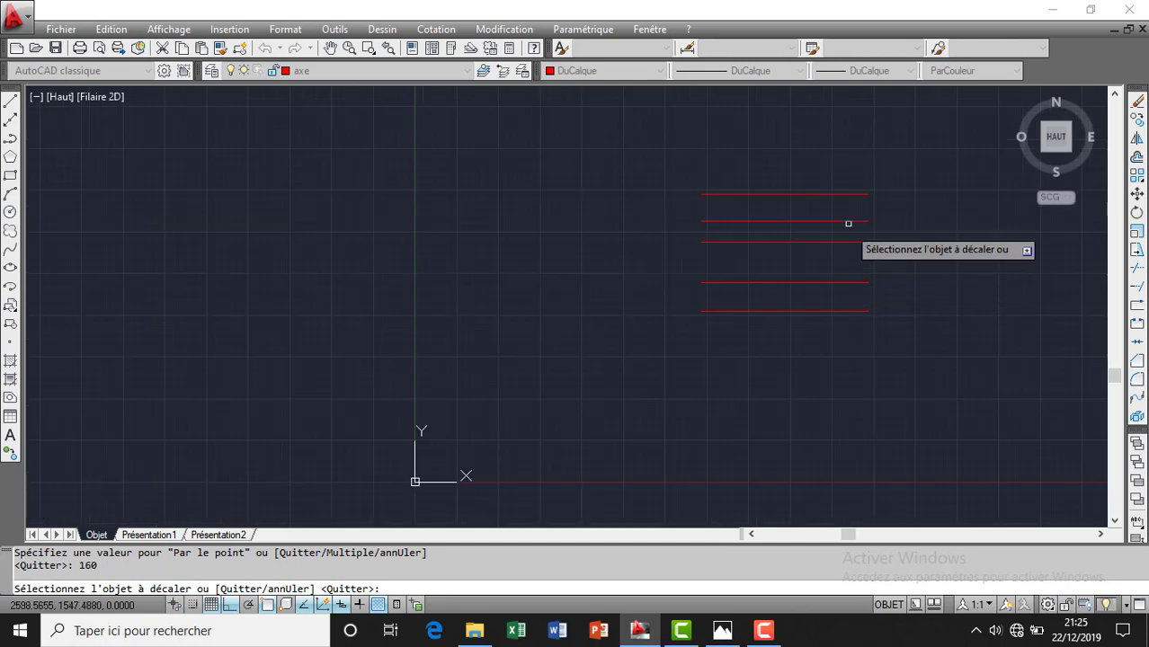
click(853, 193)
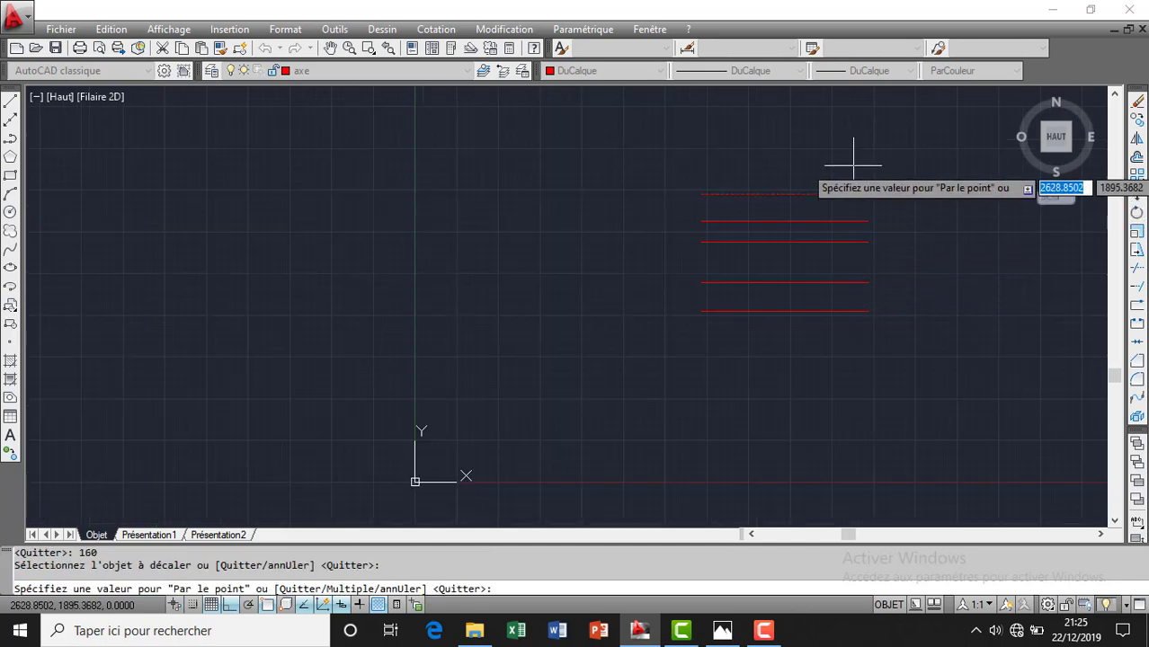
key(BackSpace)
text(422)
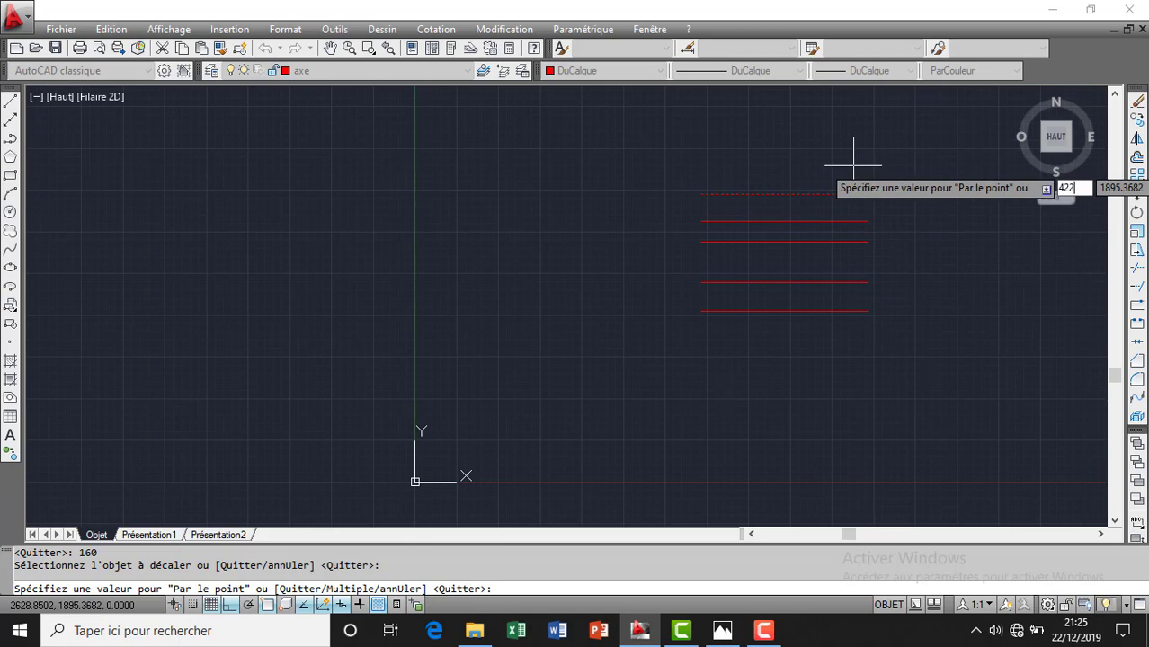
key(Return)
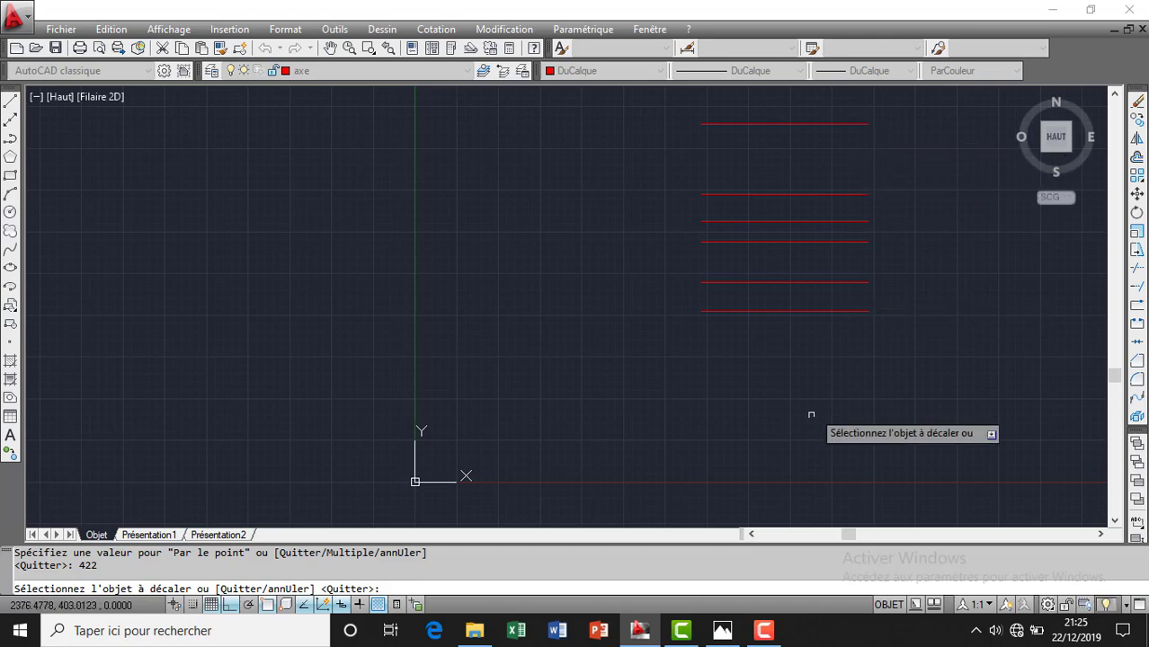
Offset the top axis line upward by 133, then by 55, and end the offset command.
scroll(810, 419, down, 2)
scroll(877, 227, up, 3)
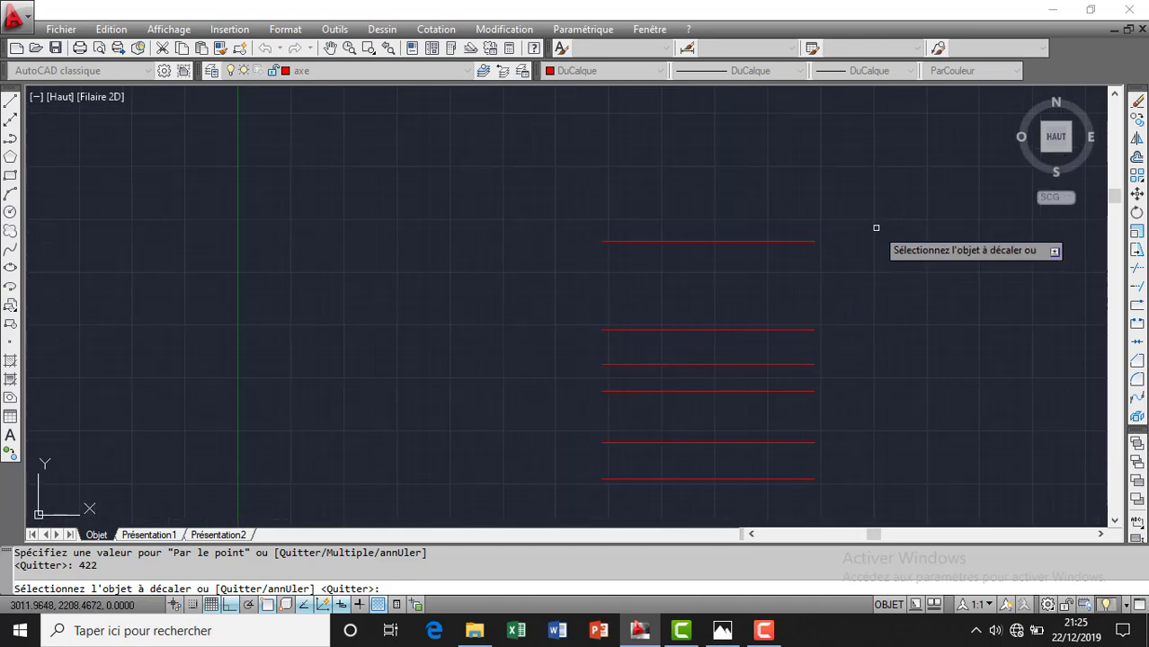
click(803, 241)
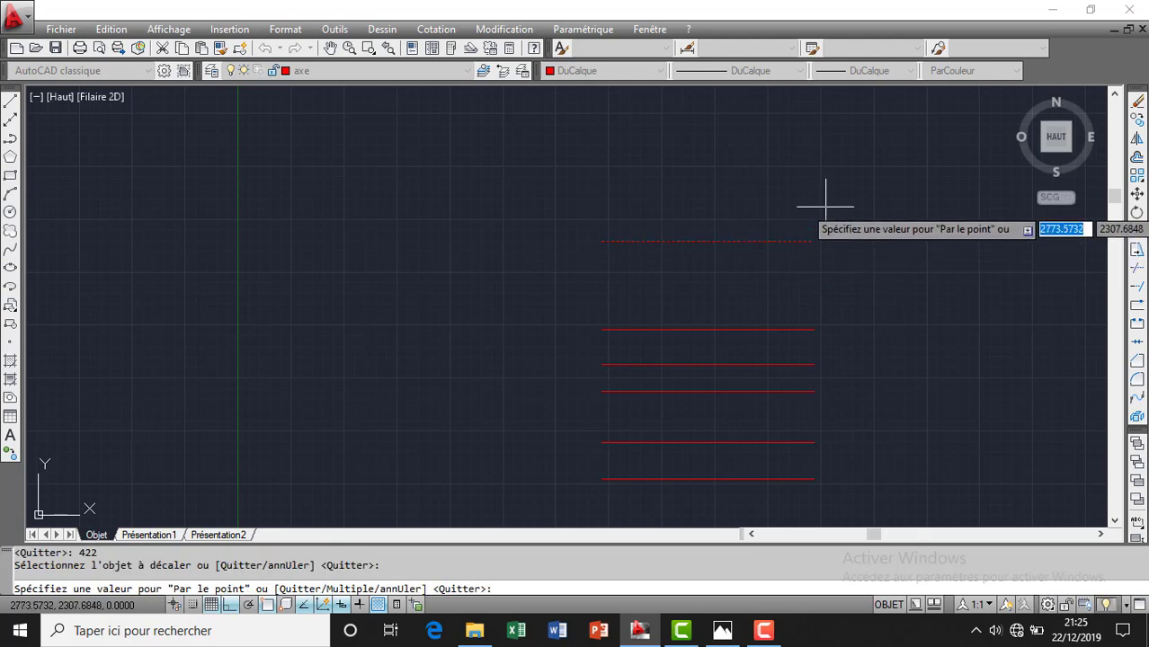
text(13)
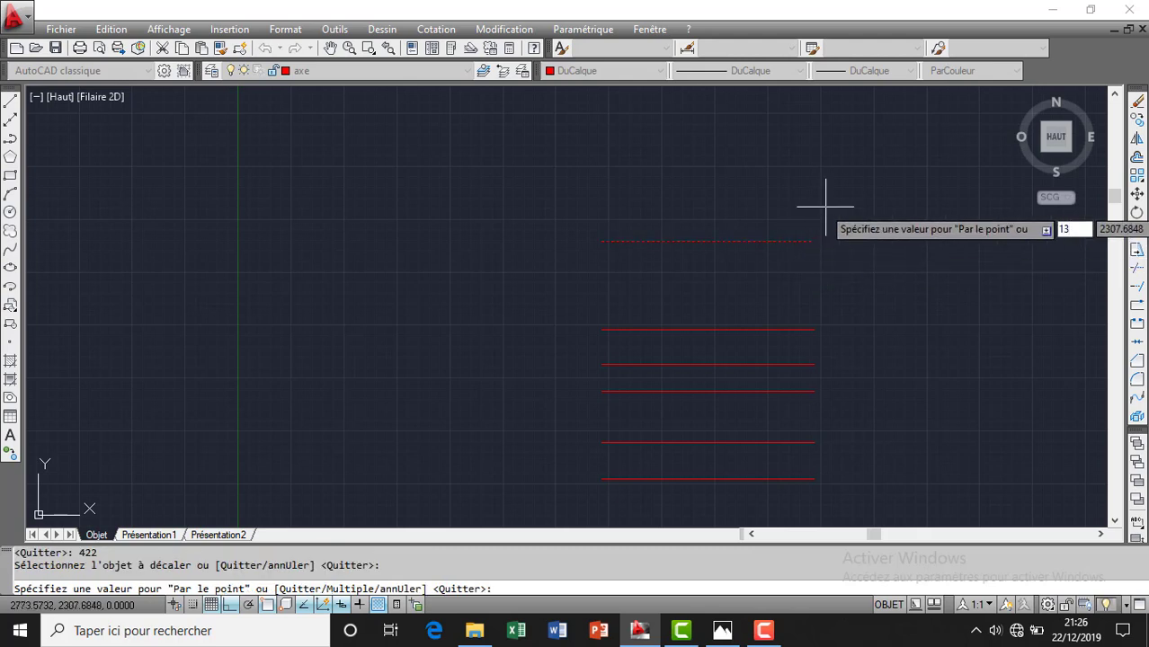
text(3)
key(Return)
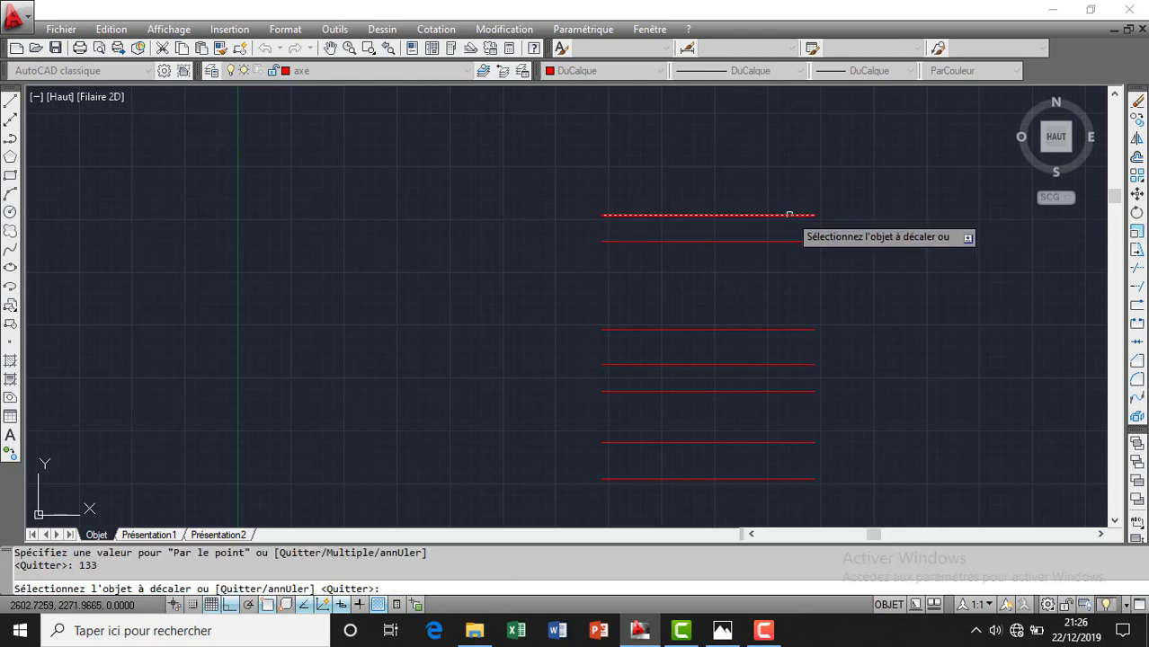
click(787, 215)
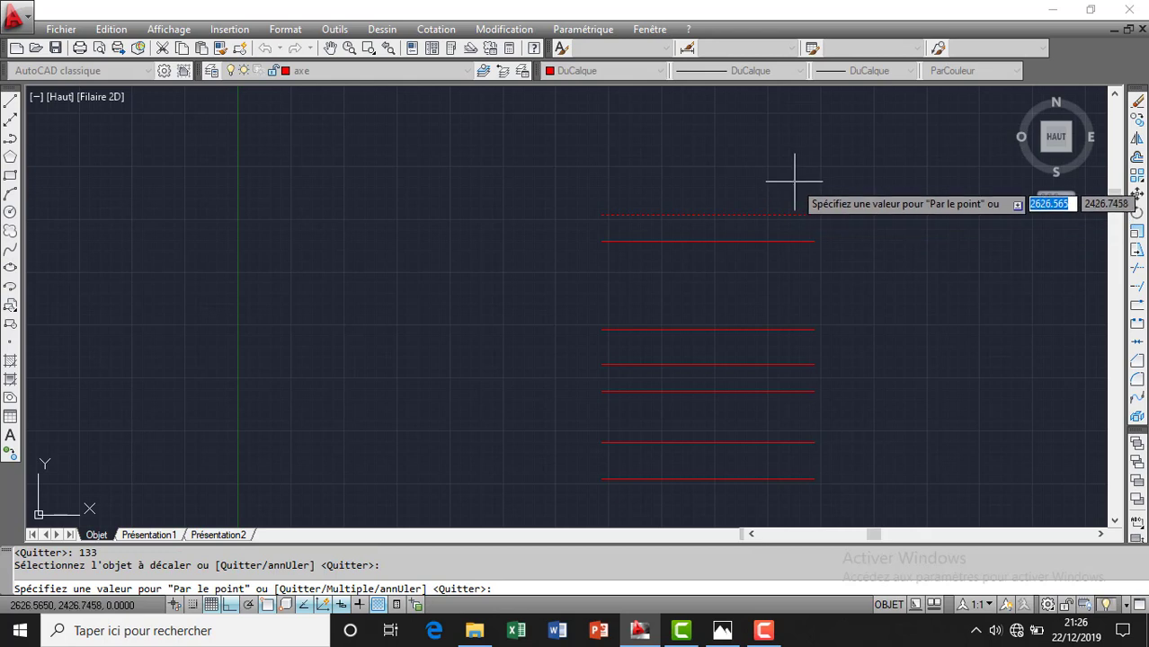
key(BackSpace)
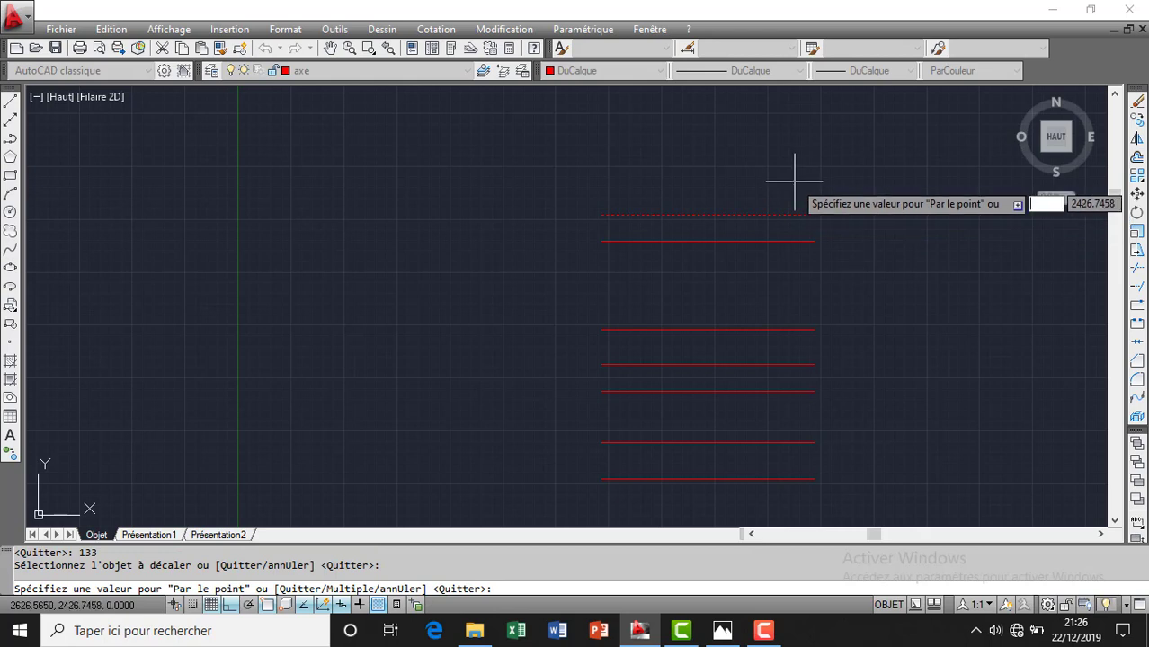
text(55)
key(Return)
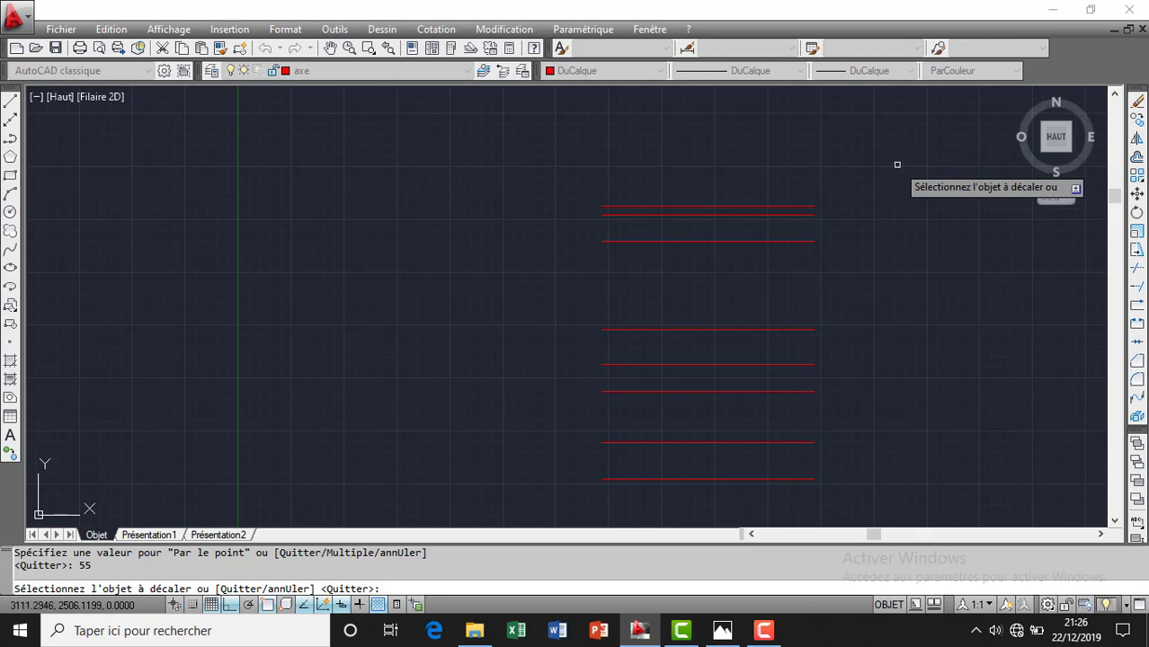
key(Escape)
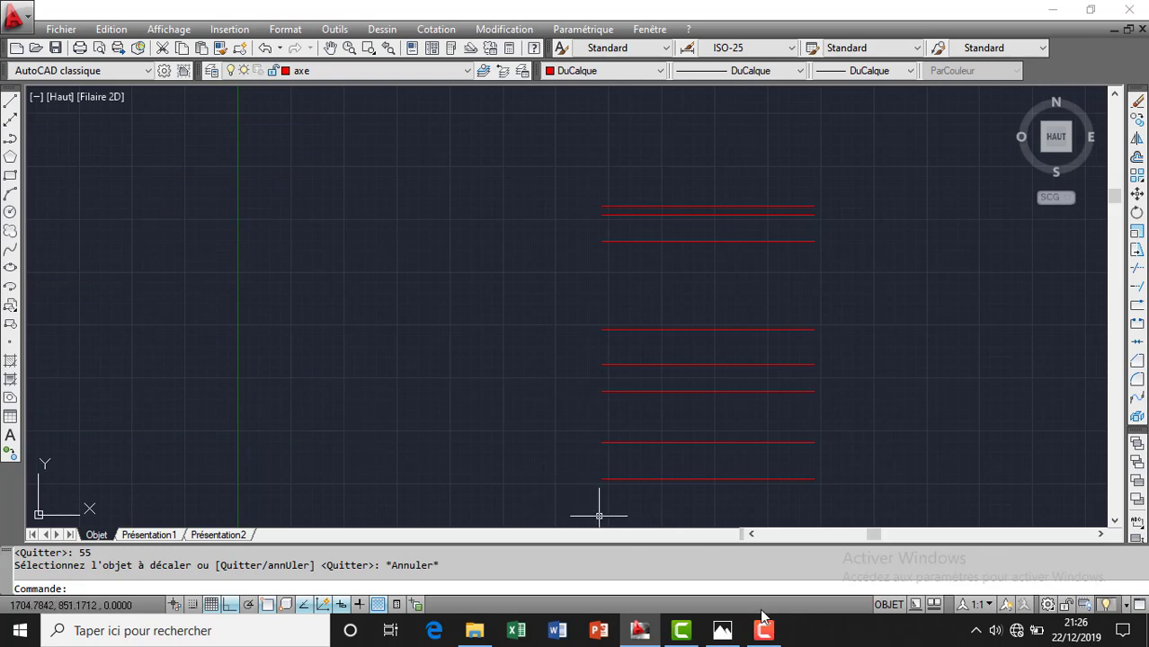
click(711, 632)
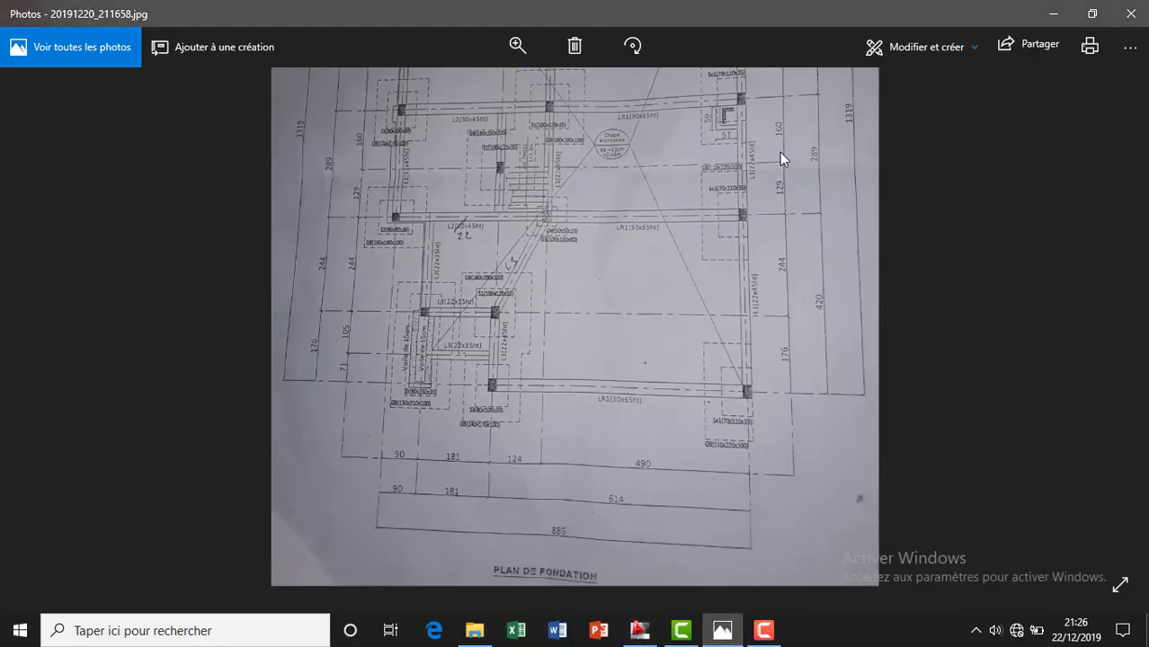
scroll(634, 334, down, 1)
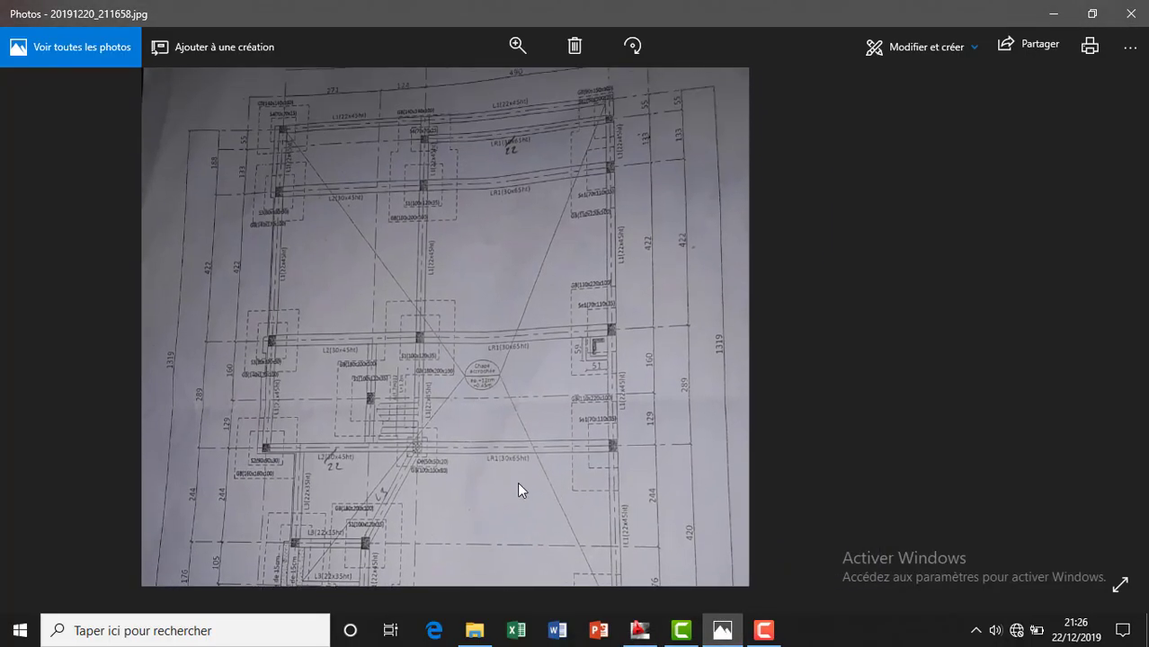
scroll(518, 484, down, 1)
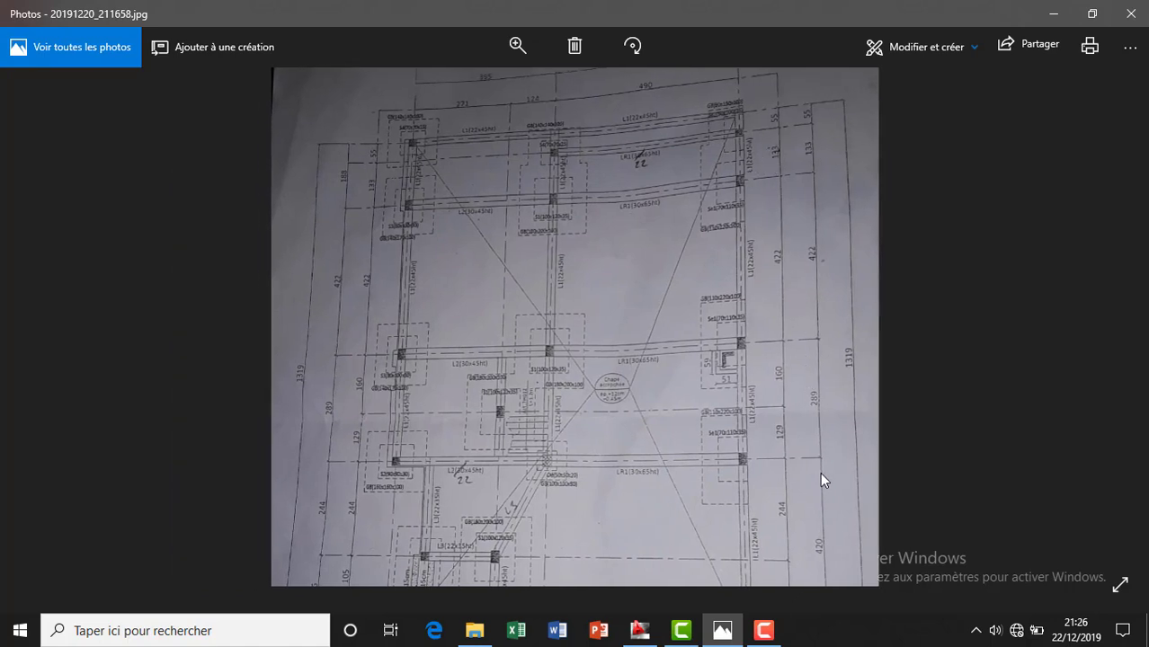
scroll(636, 260, down, 1)
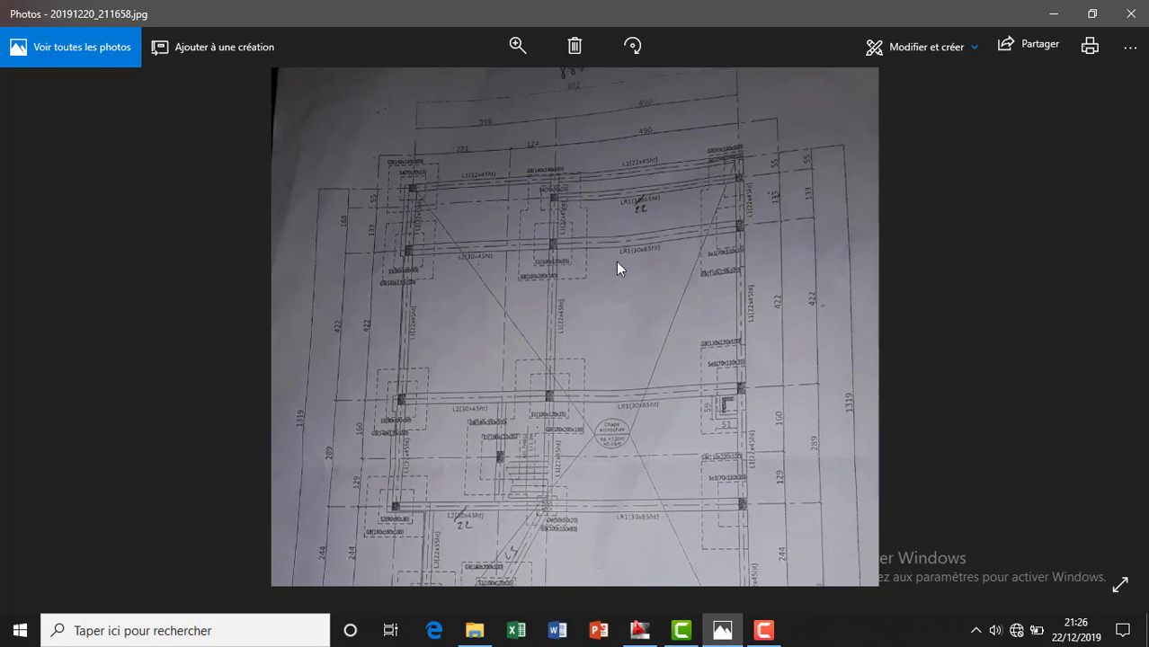
scroll(612, 287, down, 1)
scroll(600, 314, down, 1)
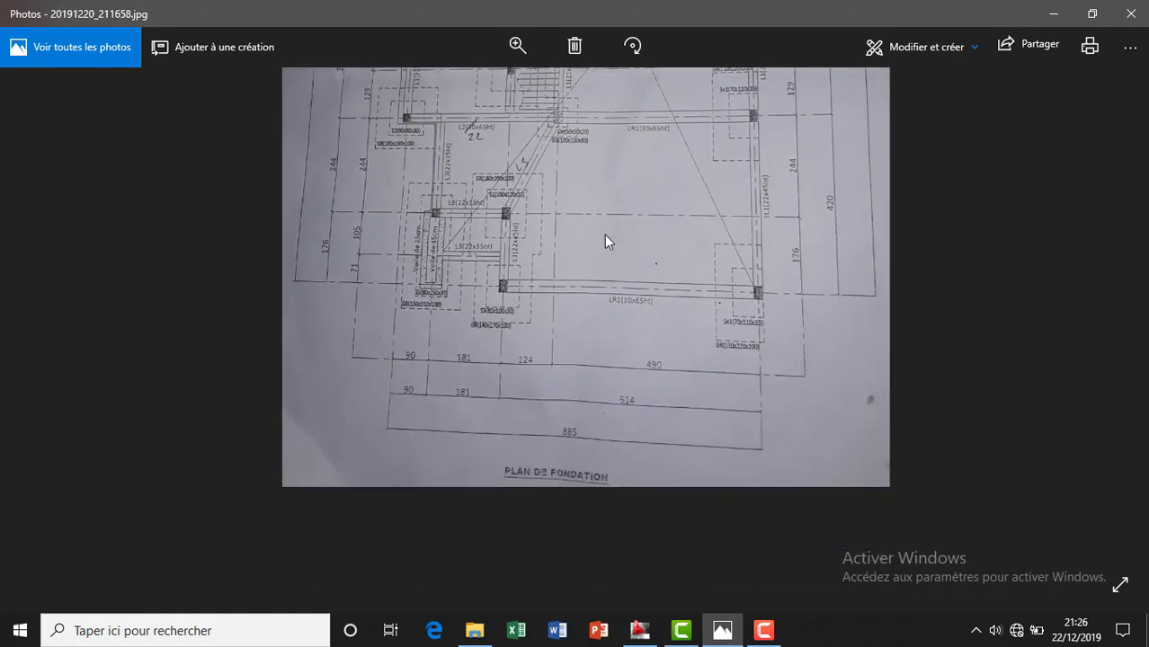
scroll(604, 238, down, 1)
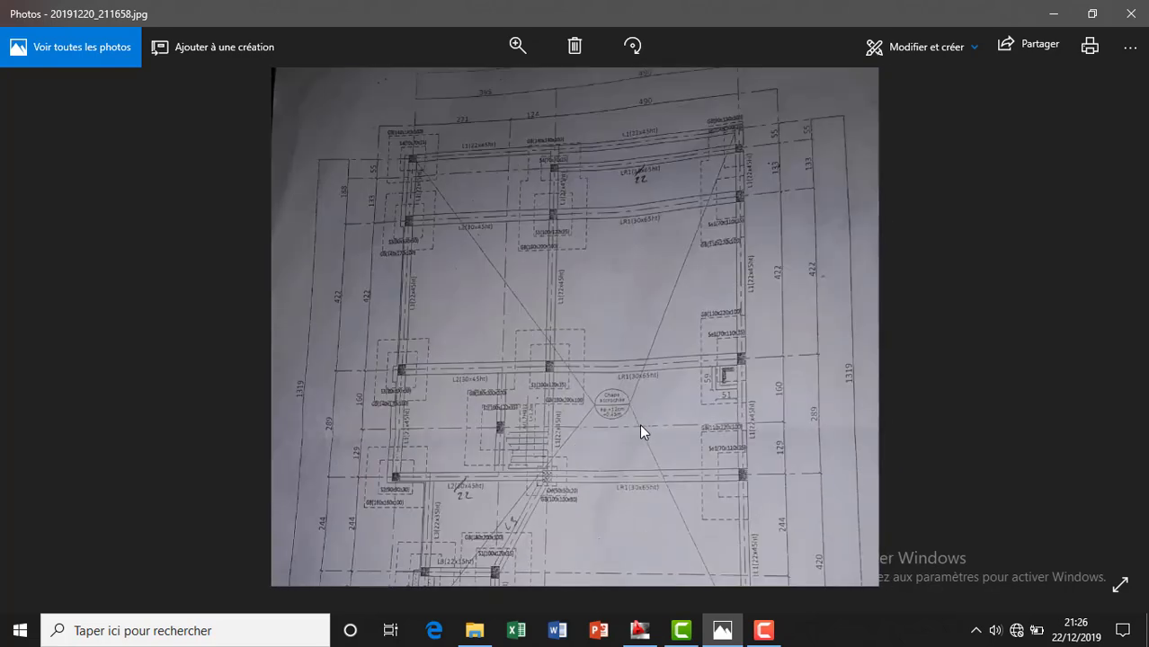
scroll(647, 306, down, 1)
scroll(642, 251, down, 1)
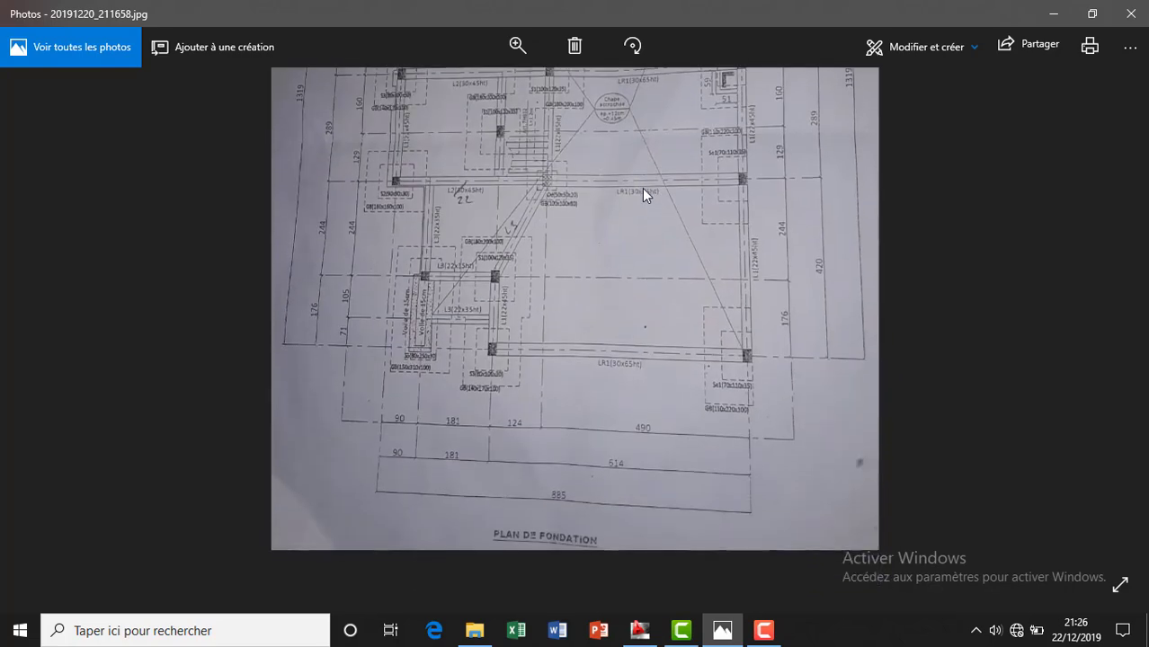
scroll(652, 342, down, 1)
click(644, 631)
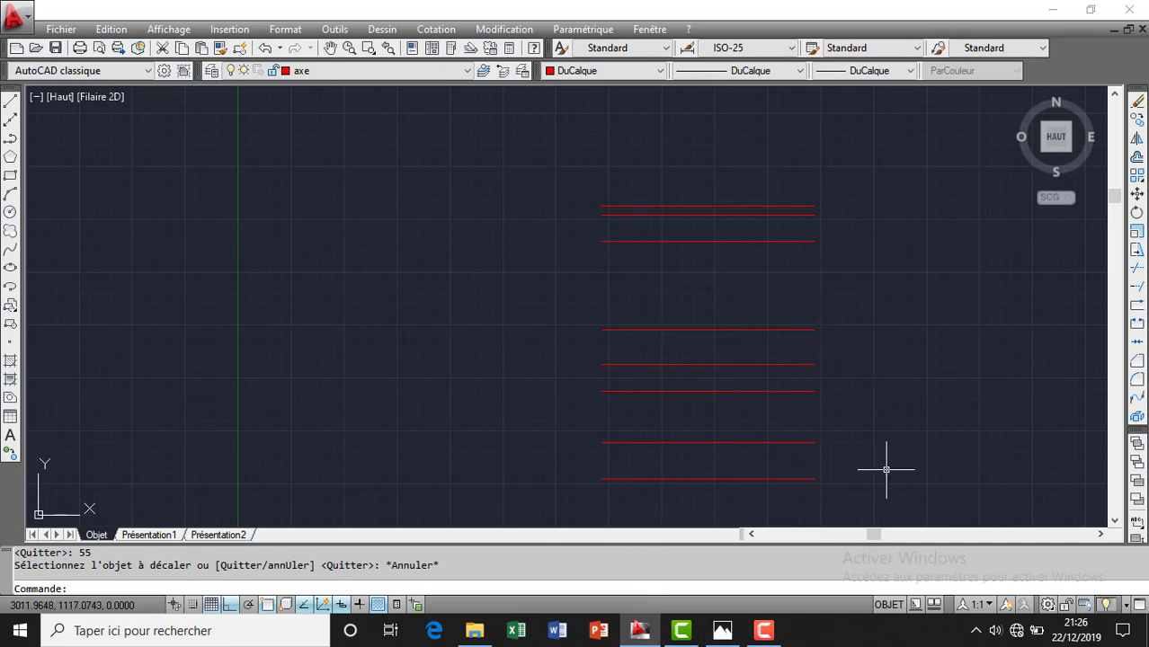
Start a line near the top of the grid, then abandon it.
click(11, 100)
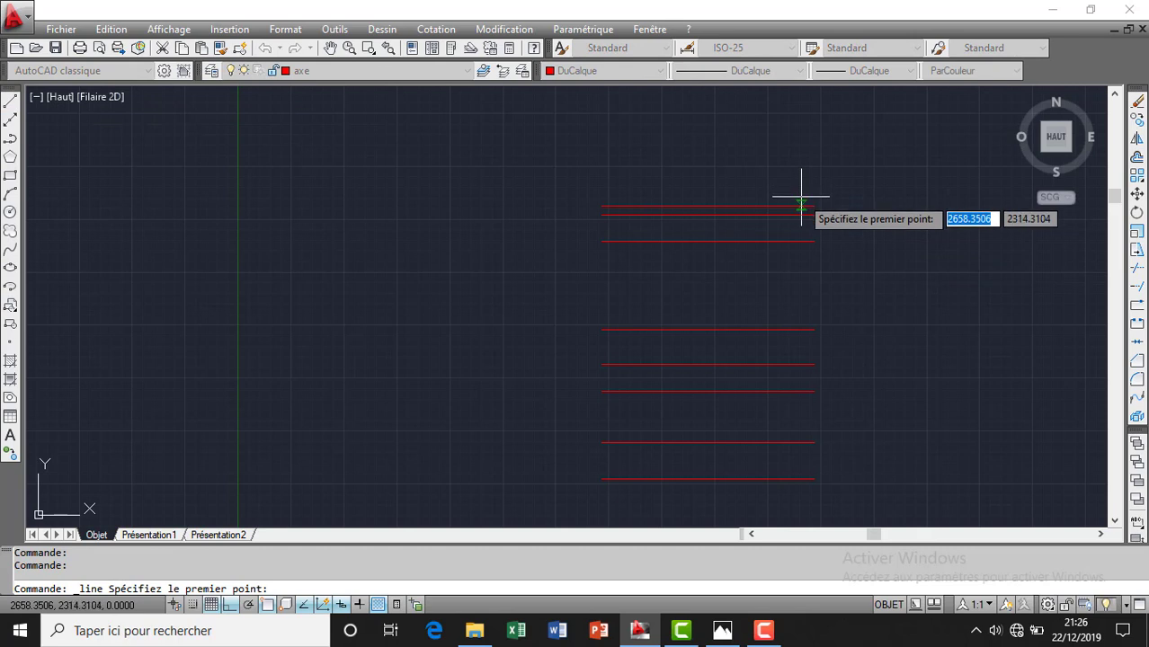
scroll(820, 199, up, 3)
scroll(820, 199, up, 3)
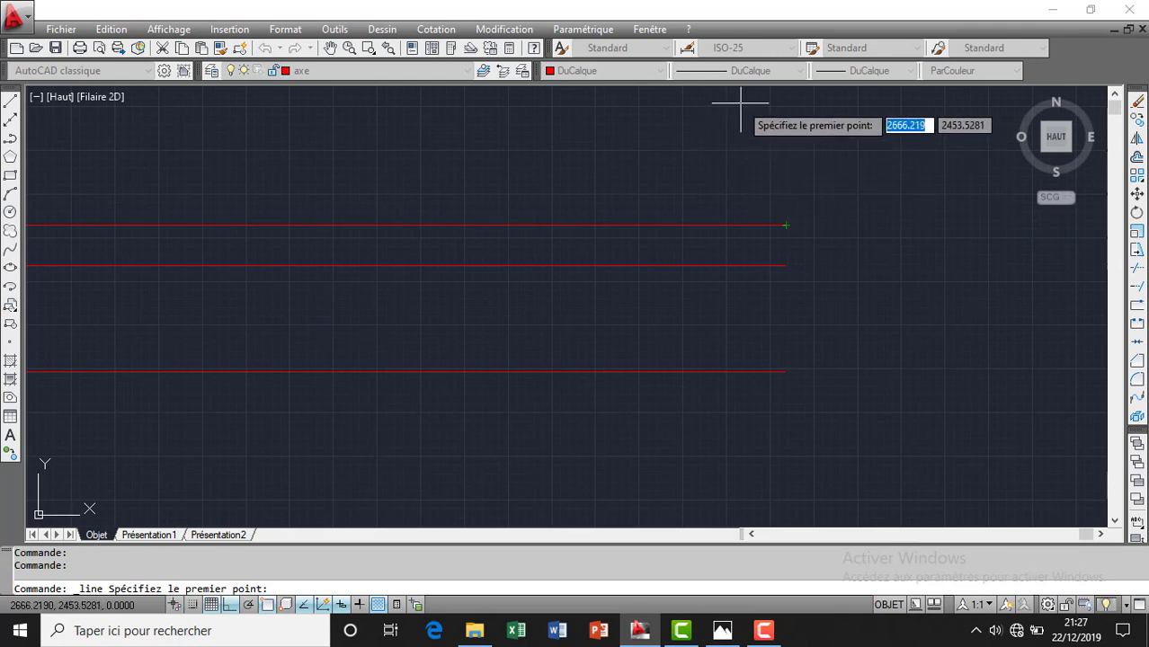
key(BackSpace)
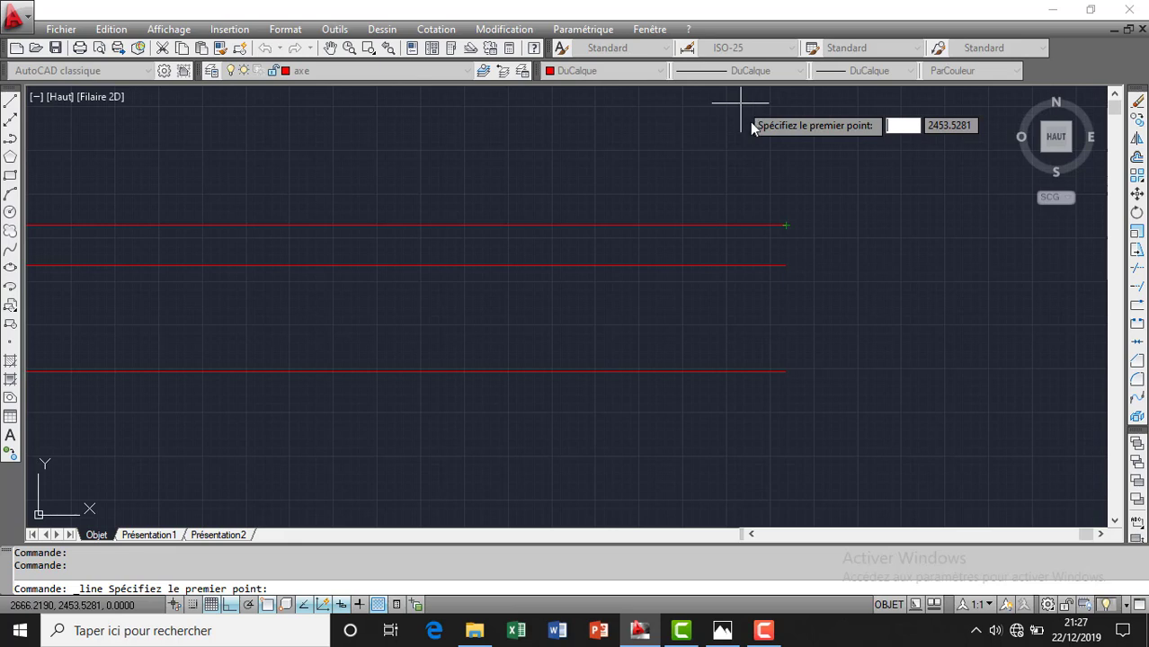
click(741, 101)
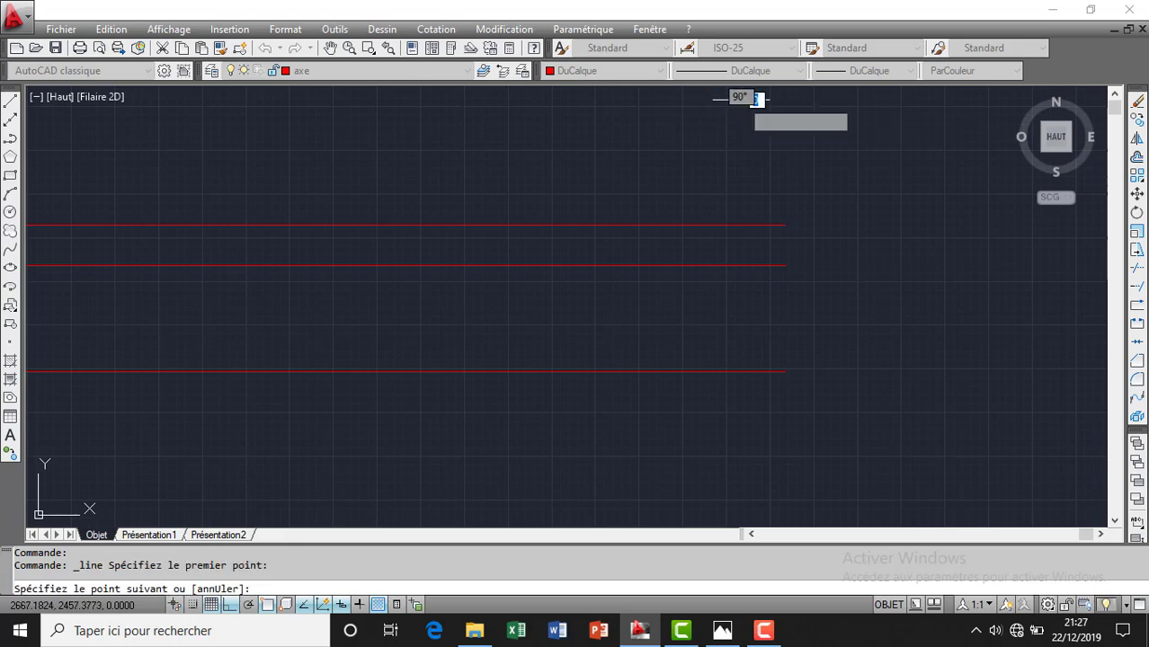
scroll(738, 225, down, 2)
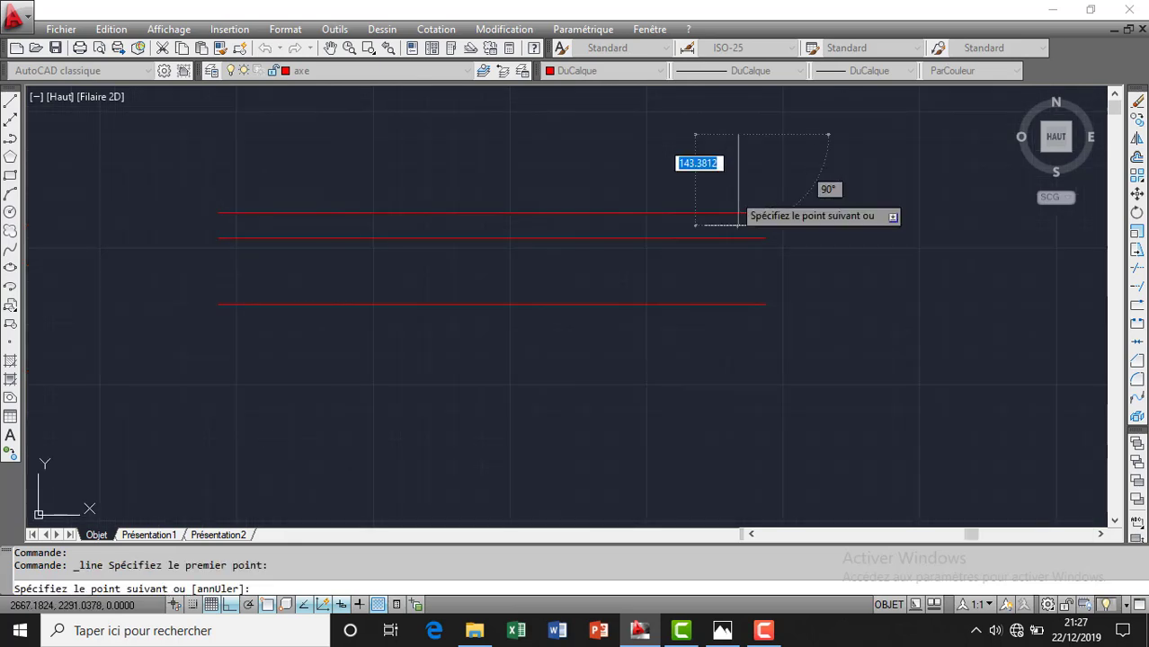
scroll(745, 198, down, 2)
scroll(710, 158, down, 2)
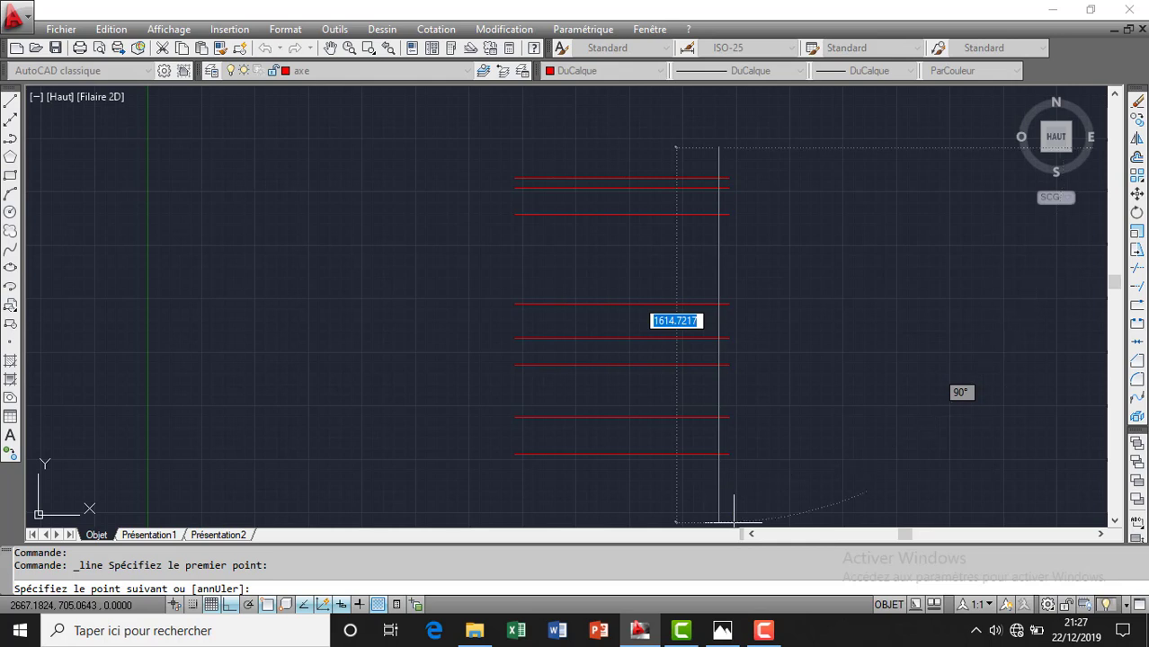
key(Escape)
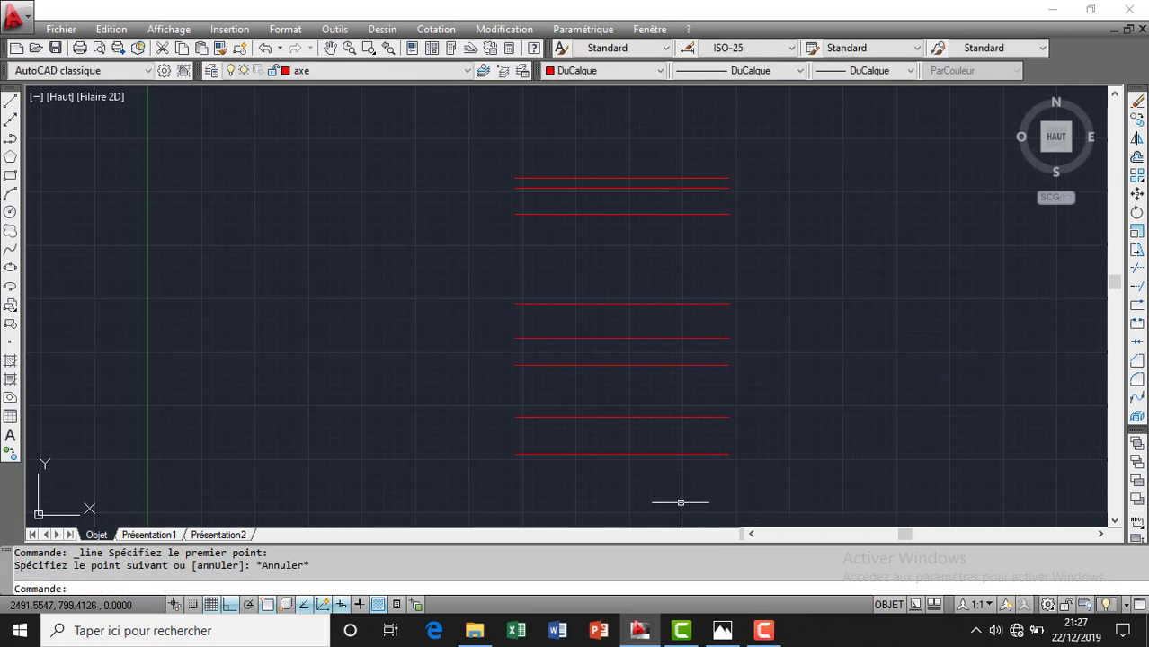
Draw a vertical red axis from above the top axis line to below the bottom one.
click(10, 102)
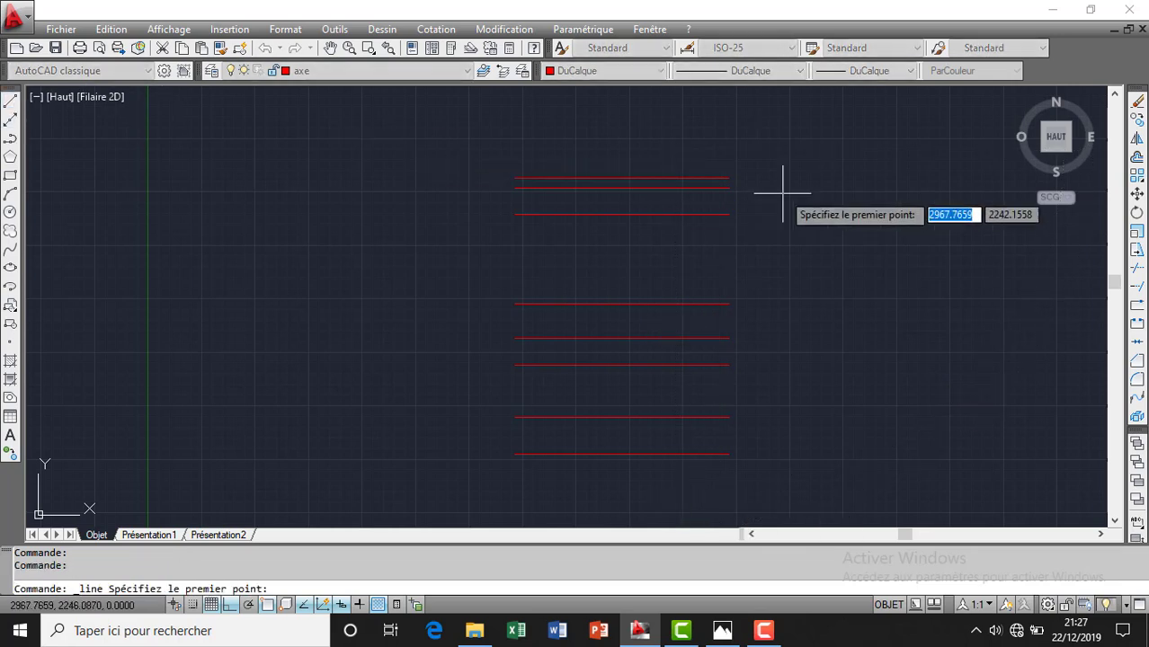
click(713, 165)
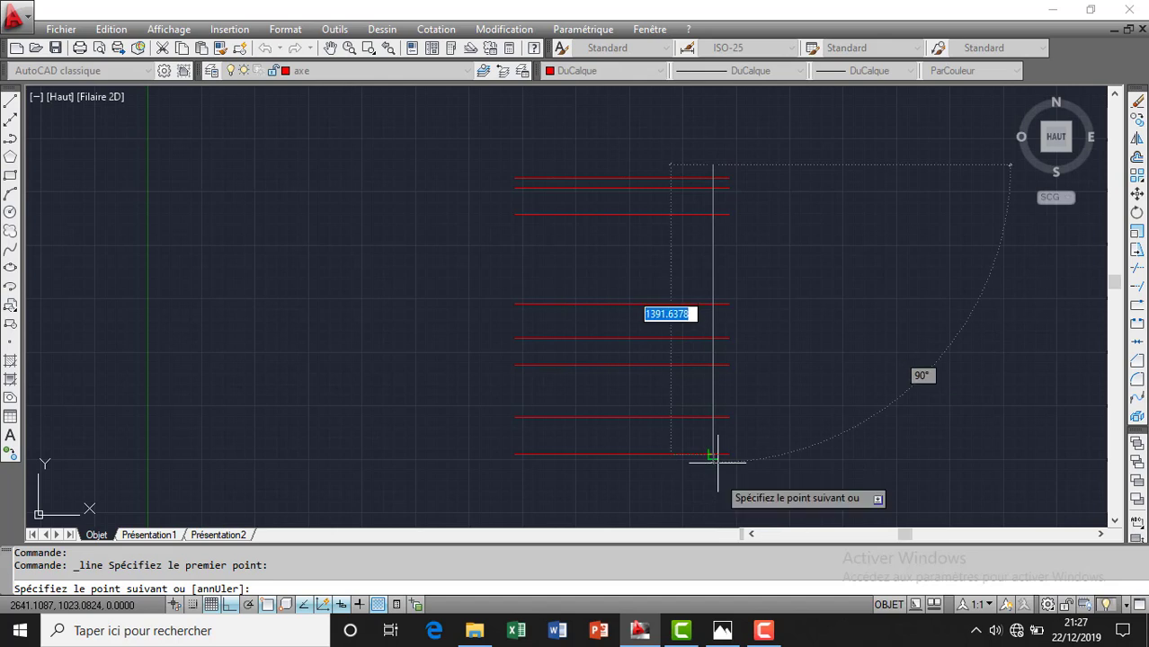
click(714, 456)
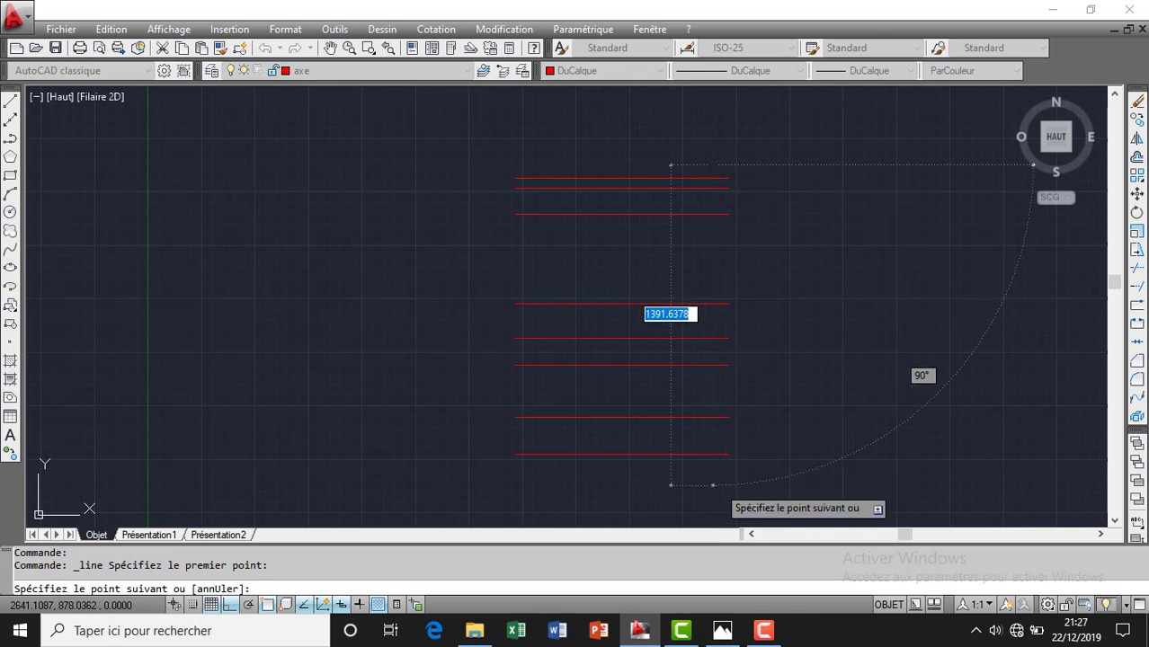
key(Return)
click(713, 486)
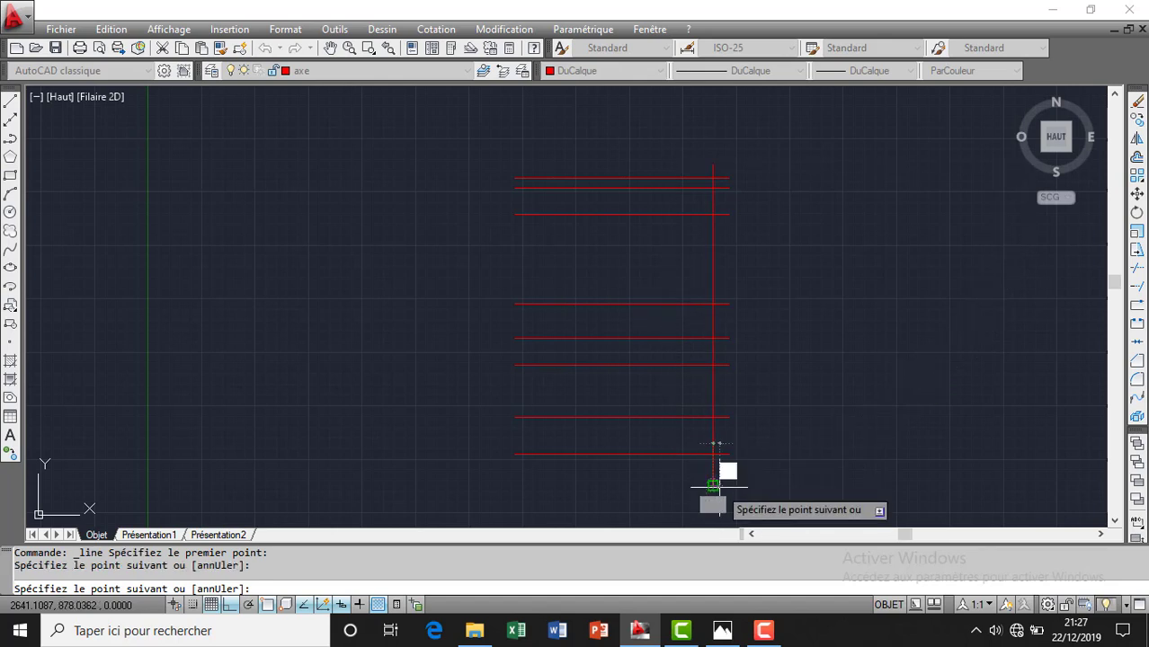
key(Escape)
scroll(721, 178, up, 3)
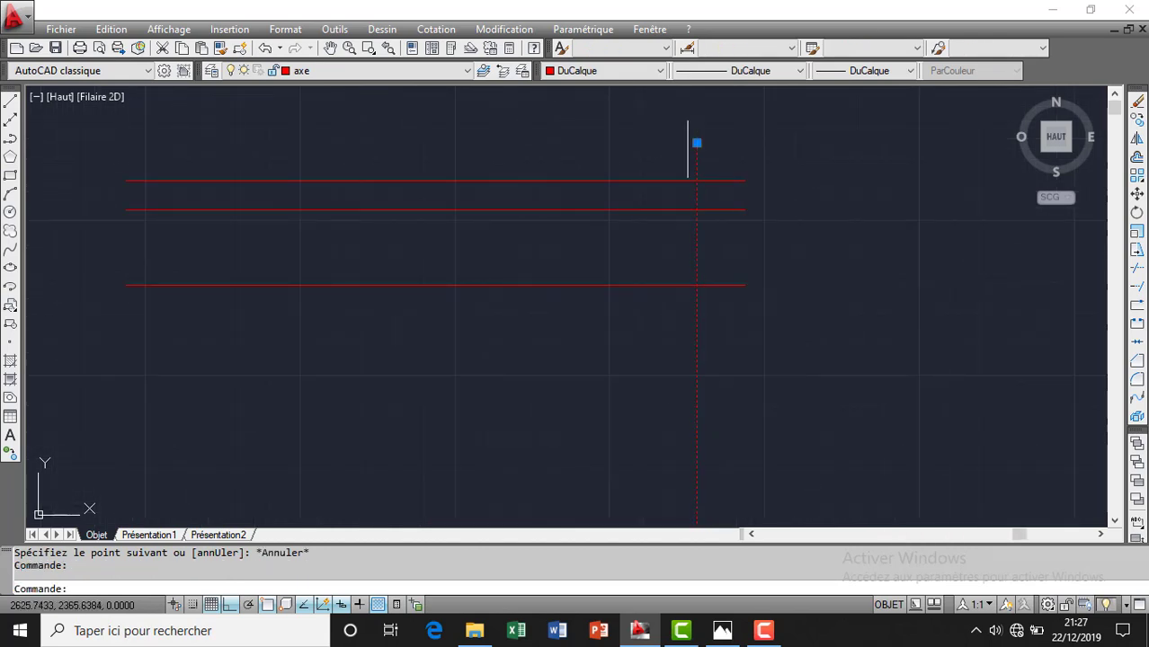
click(1137, 157)
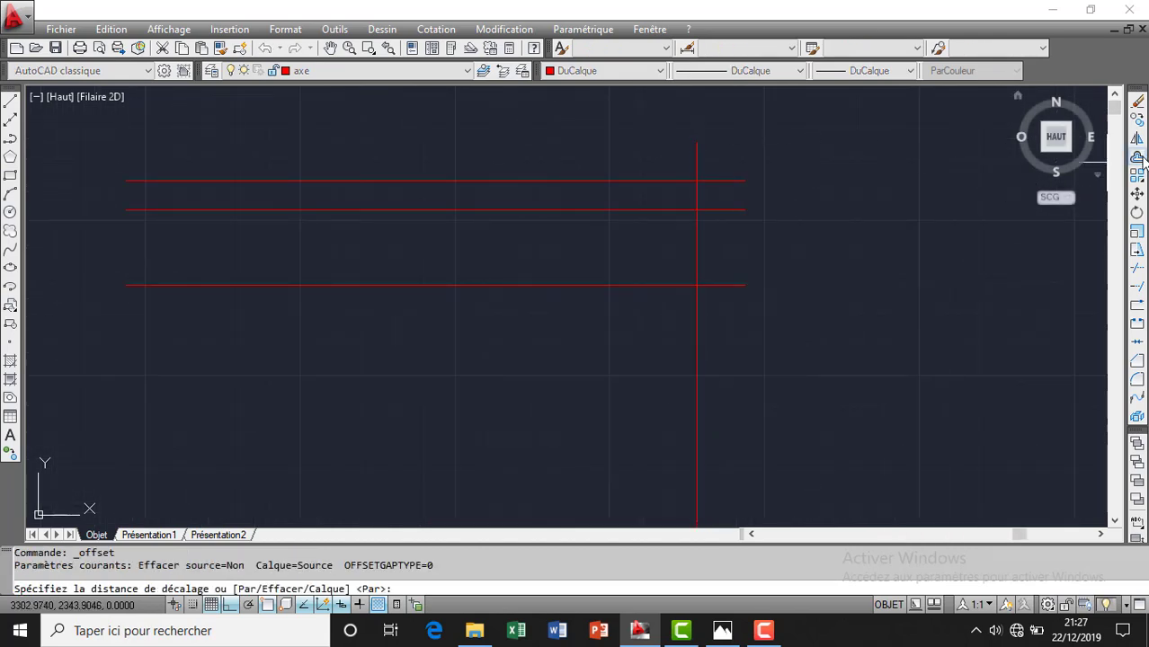
click(697, 144)
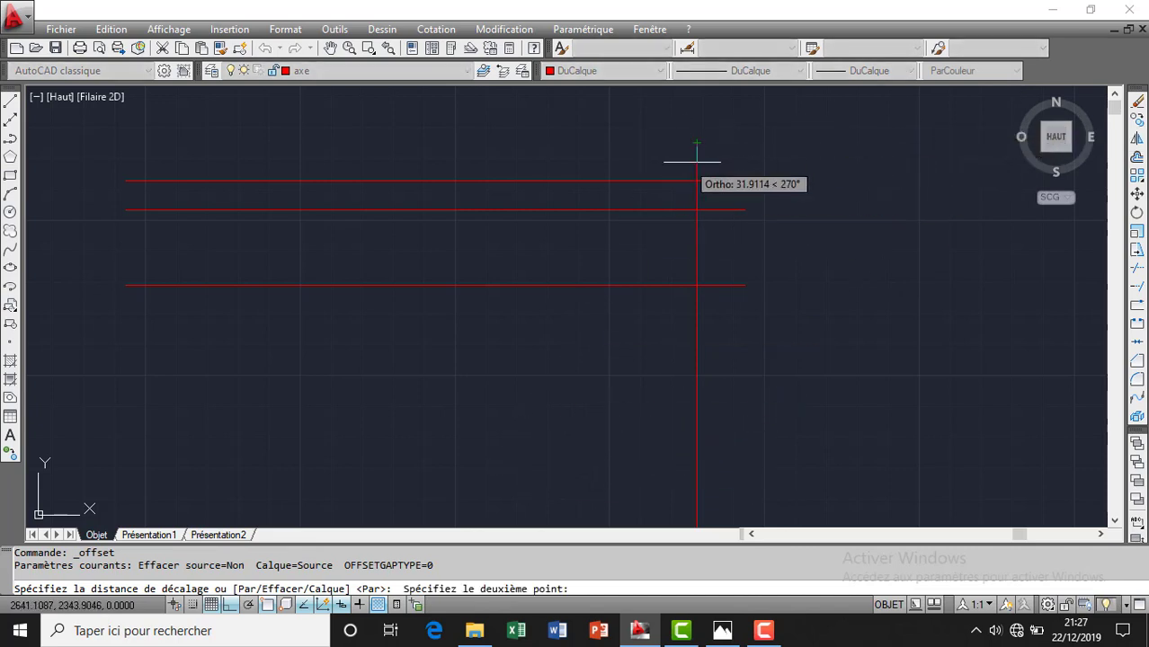
key(Escape)
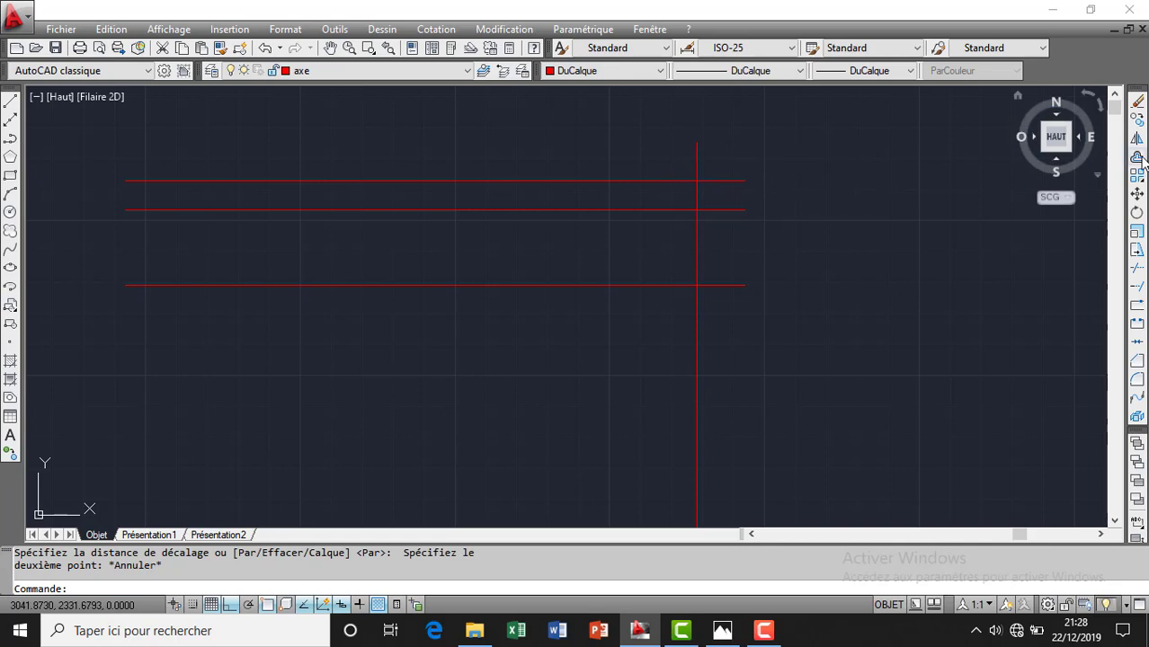
click(696, 142)
mouse_move(1056, 137)
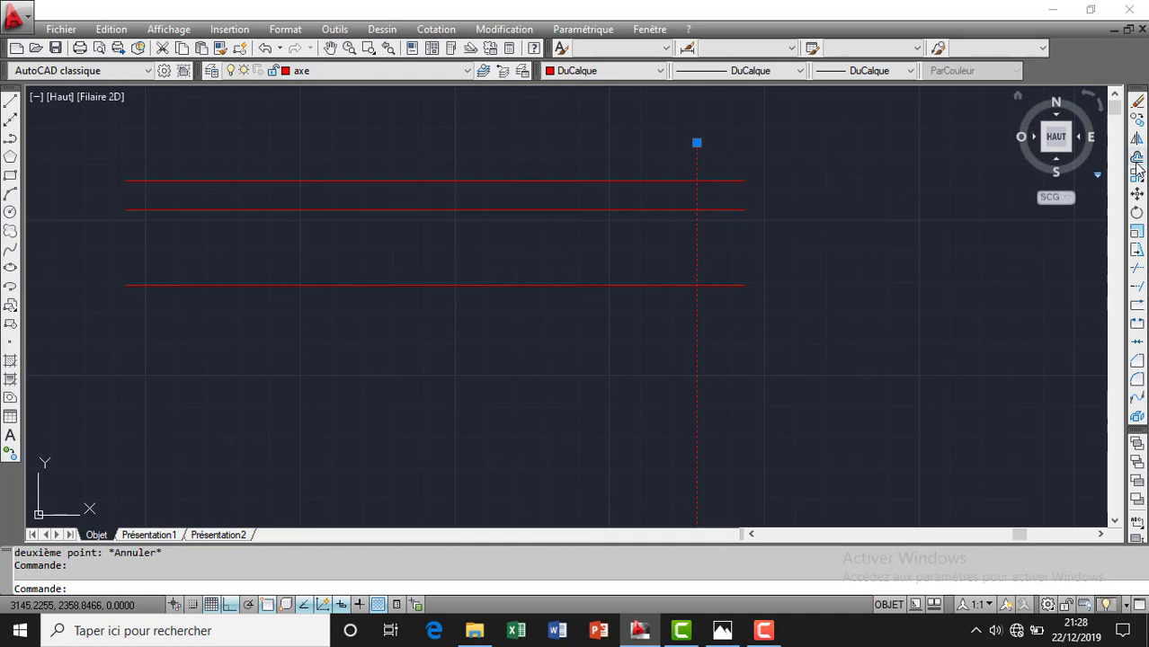
key(Escape)
key(Escape)
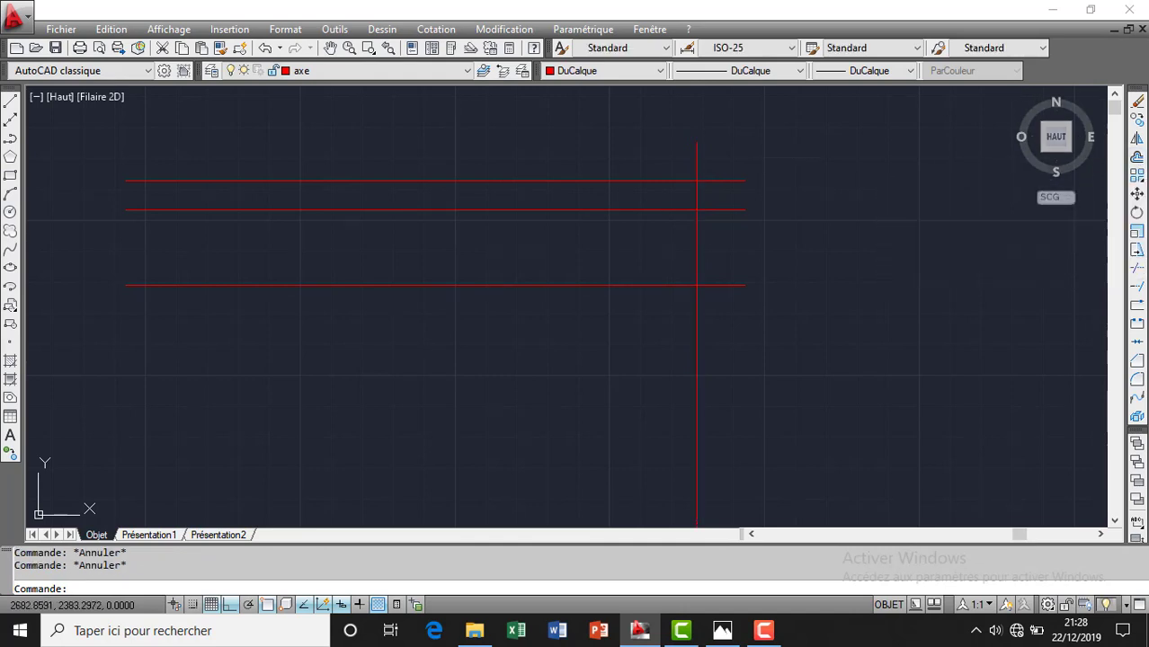
click(696, 145)
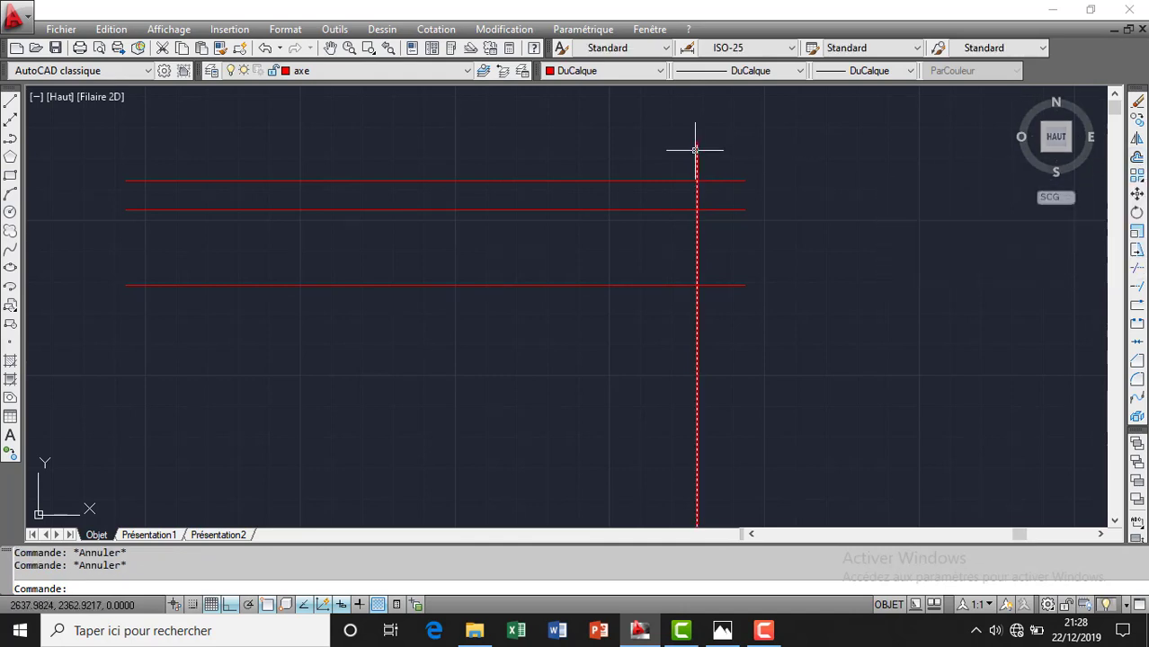
click(1139, 157)
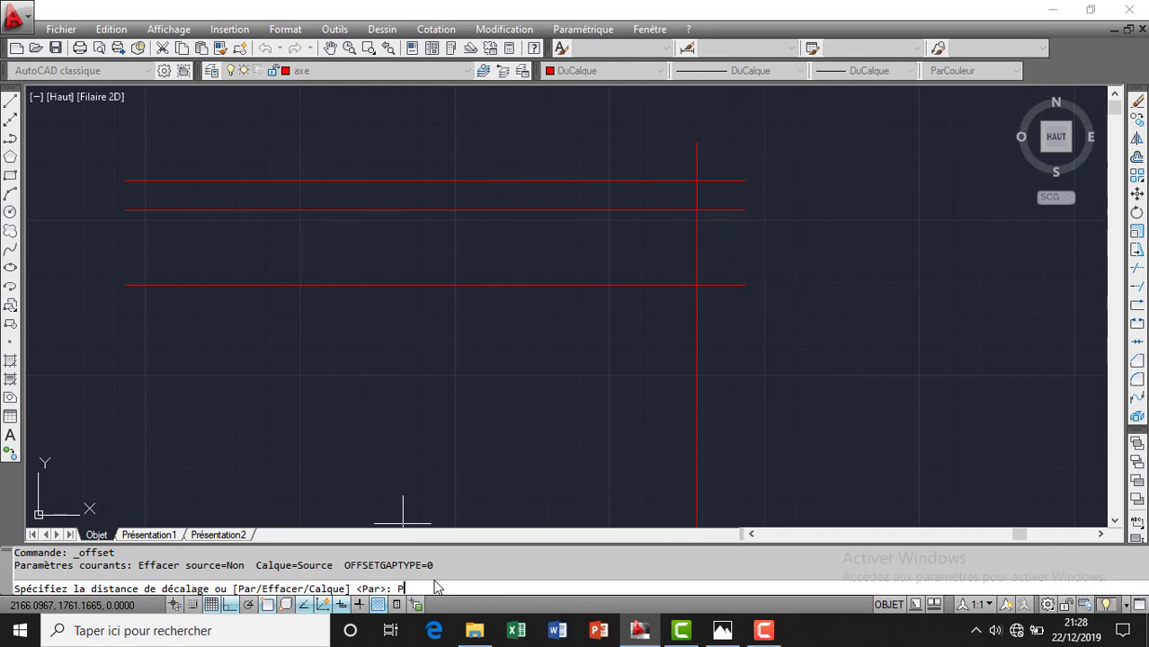
key(Return)
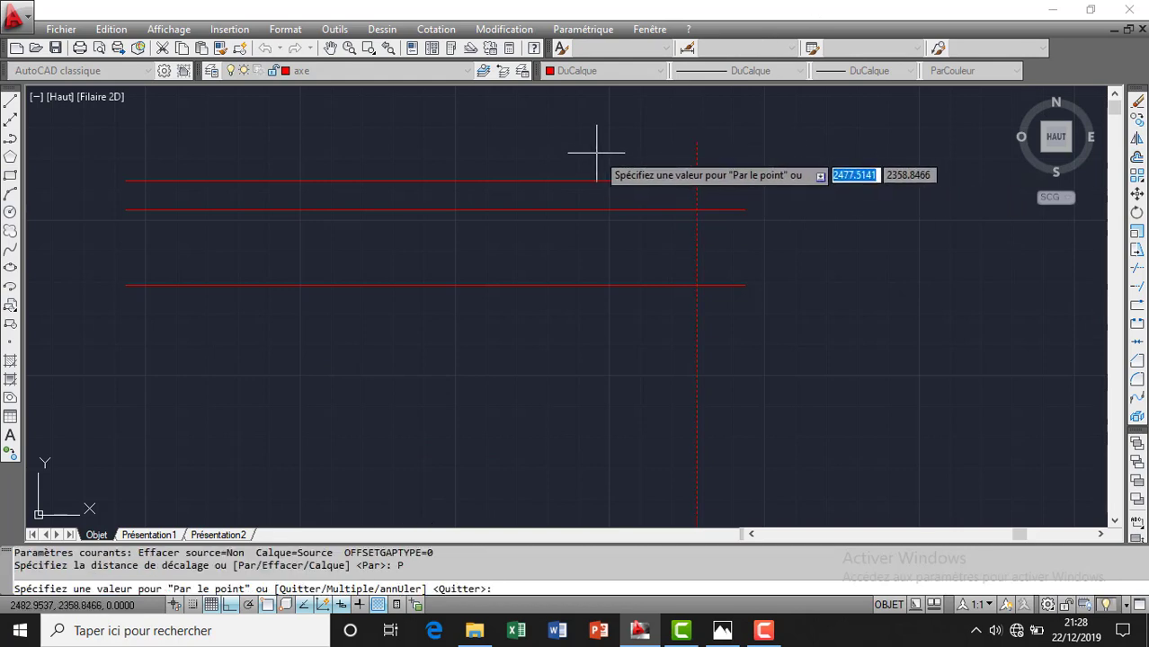
key(BackSpace)
text(490)
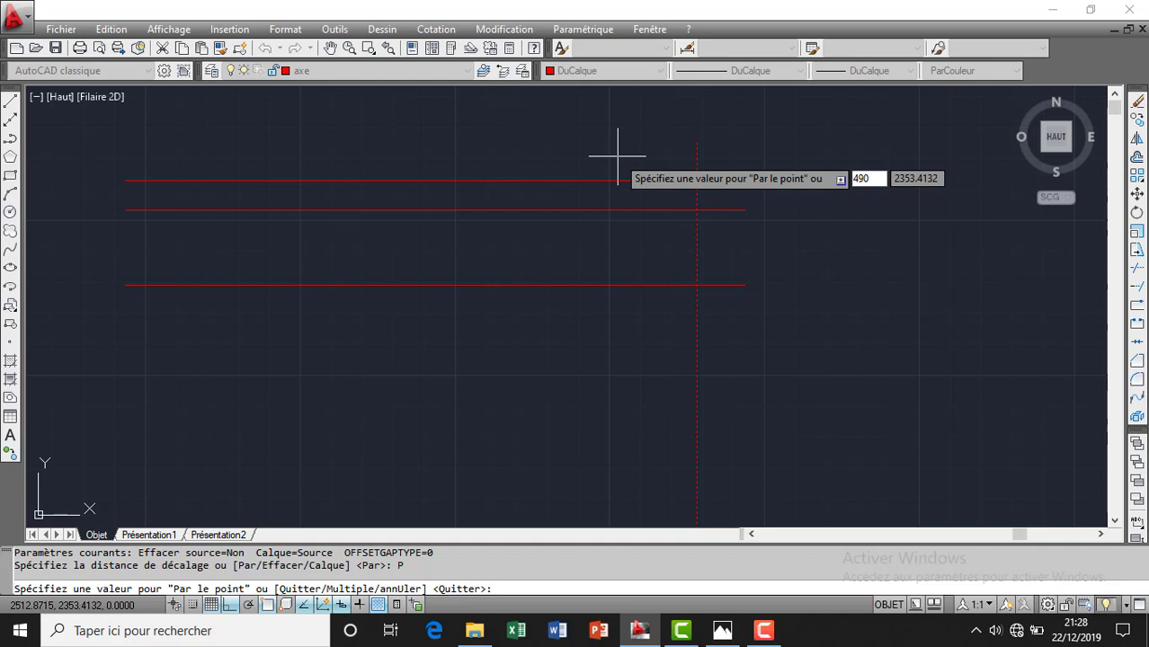
key(Return)
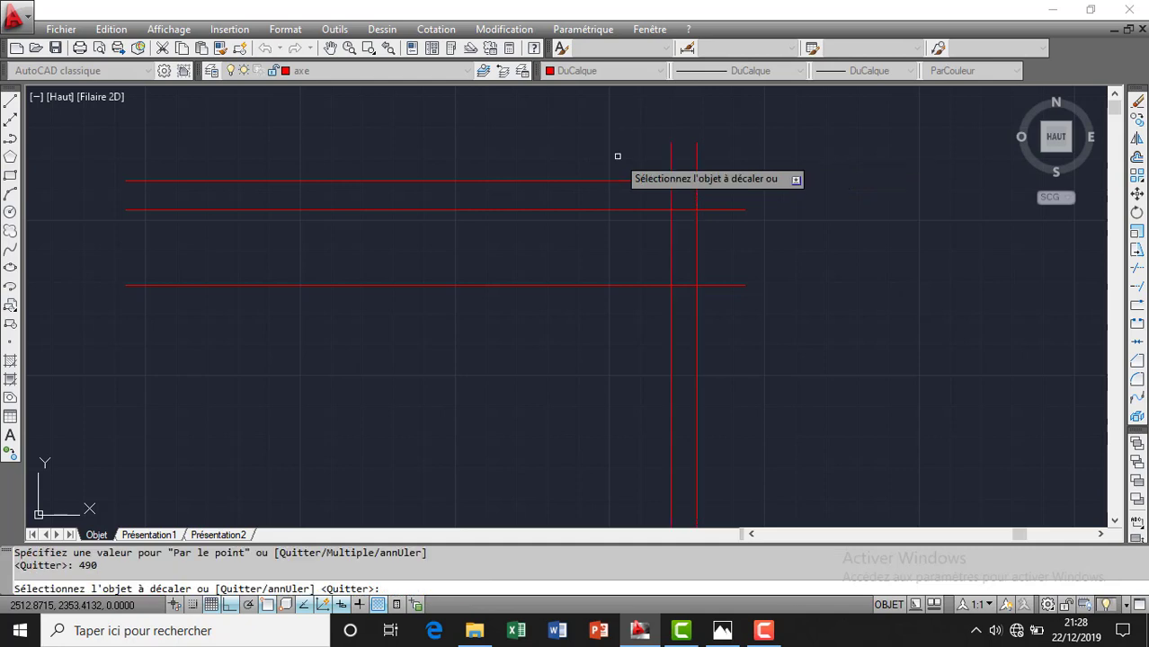
key(Escape)
click(679, 155)
click(646, 169)
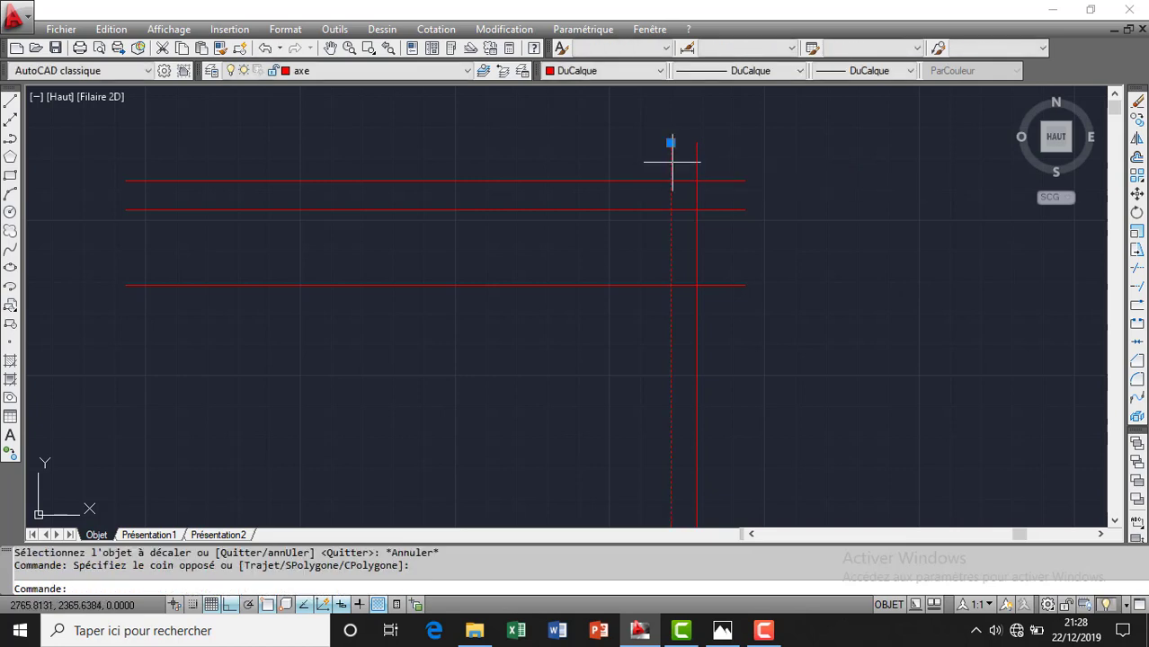
click(1138, 101)
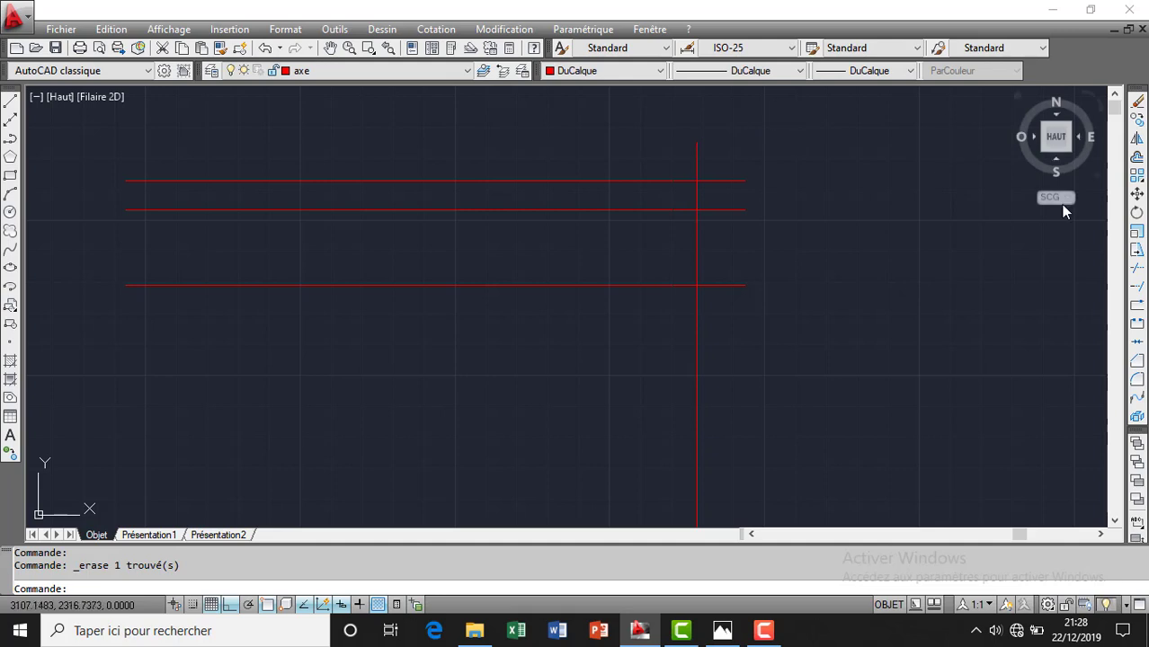
Try offsetting the vertical axis by 490, then cancel the offset.
click(1137, 156)
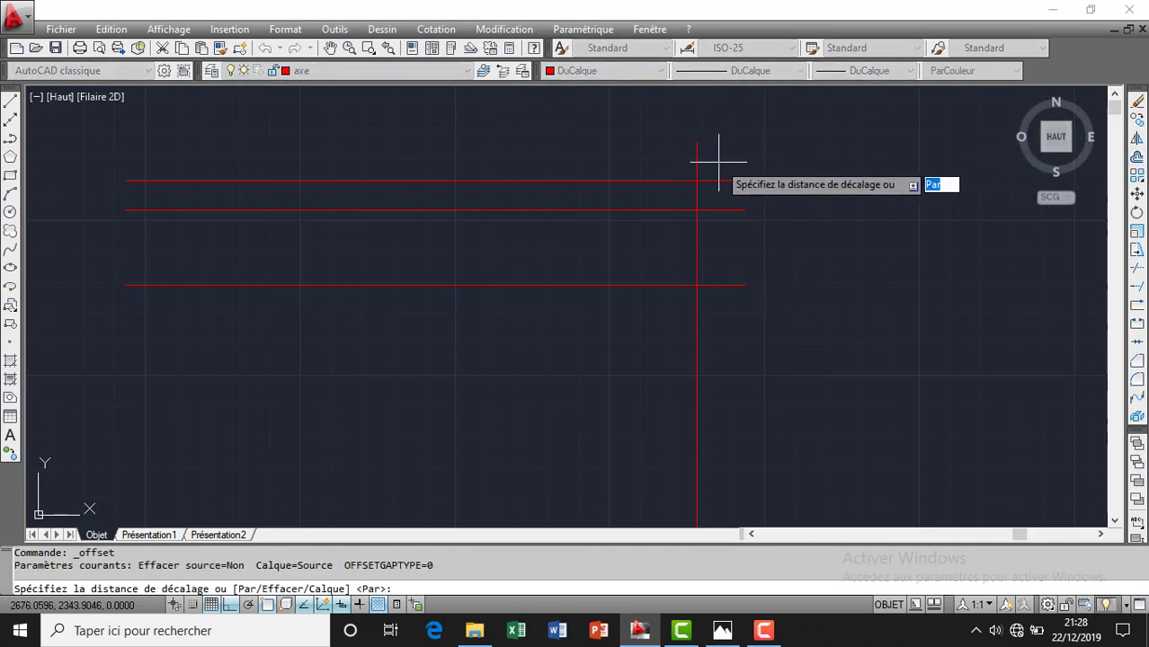
click(697, 167)
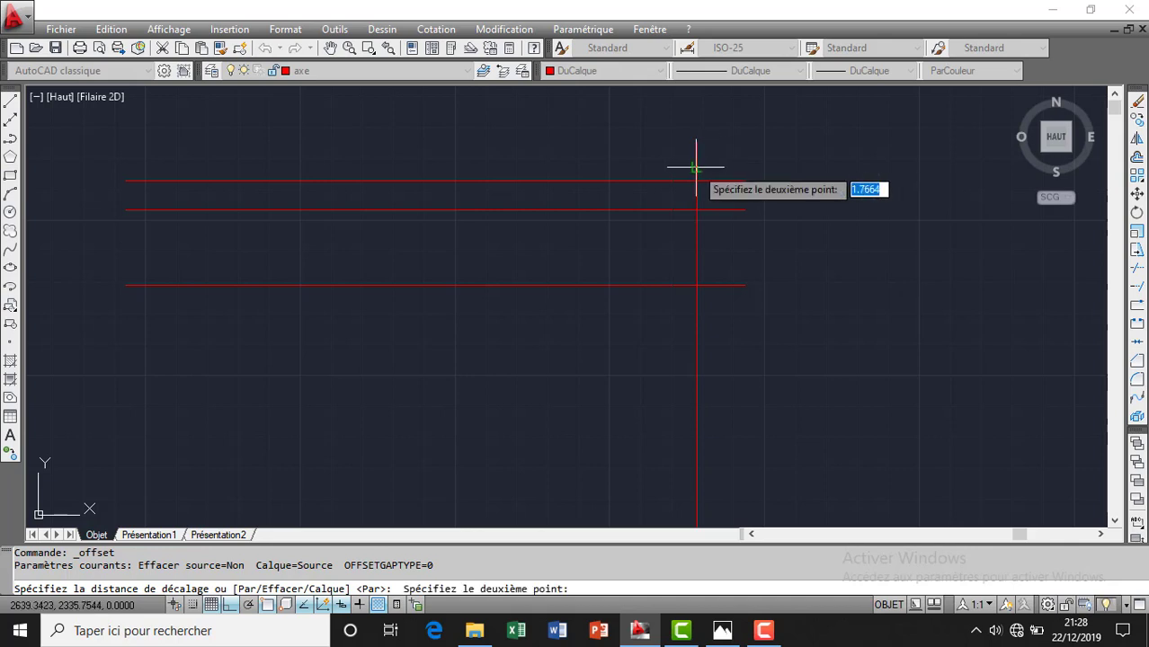
click(674, 162)
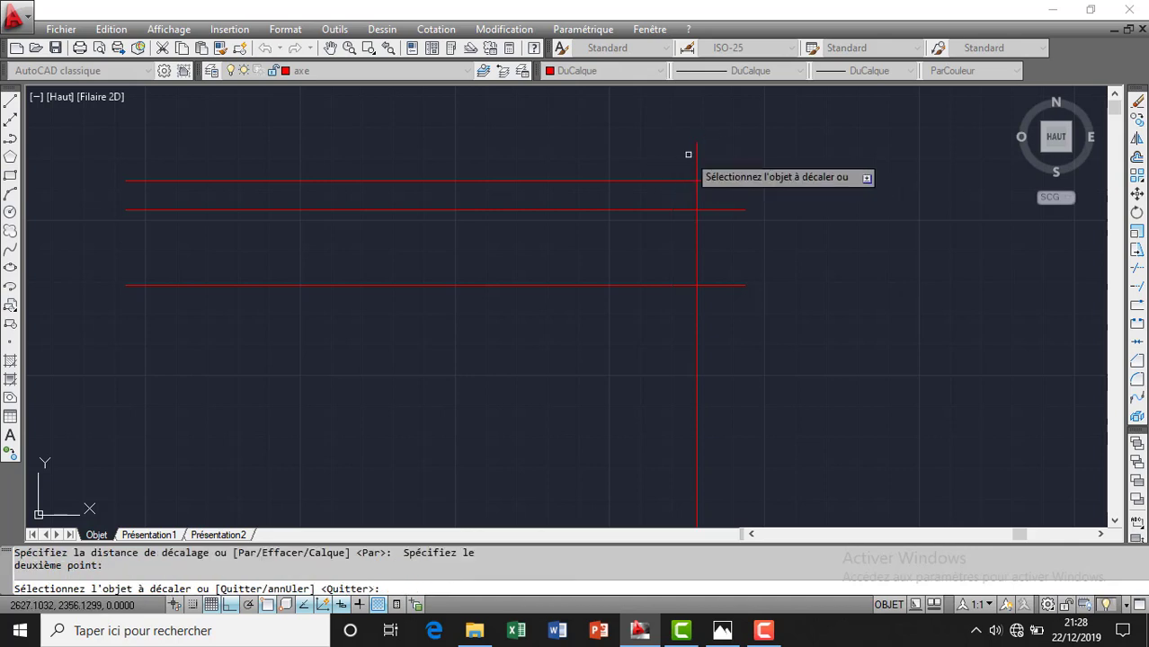
click(698, 155)
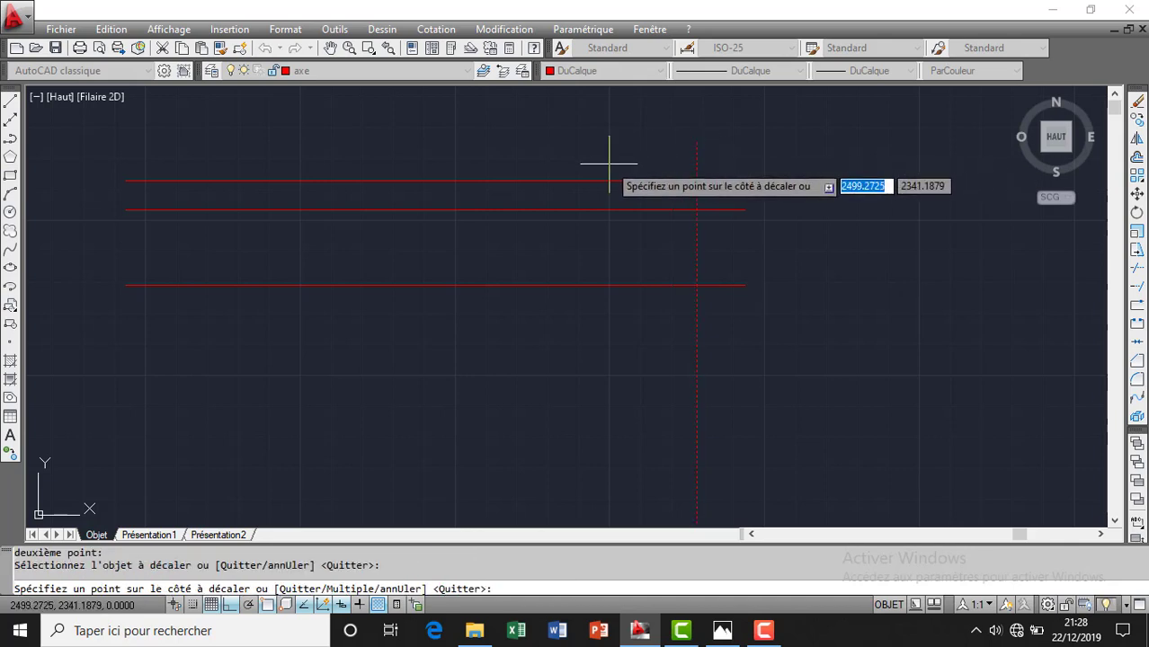
key(BackSpace)
text(490)
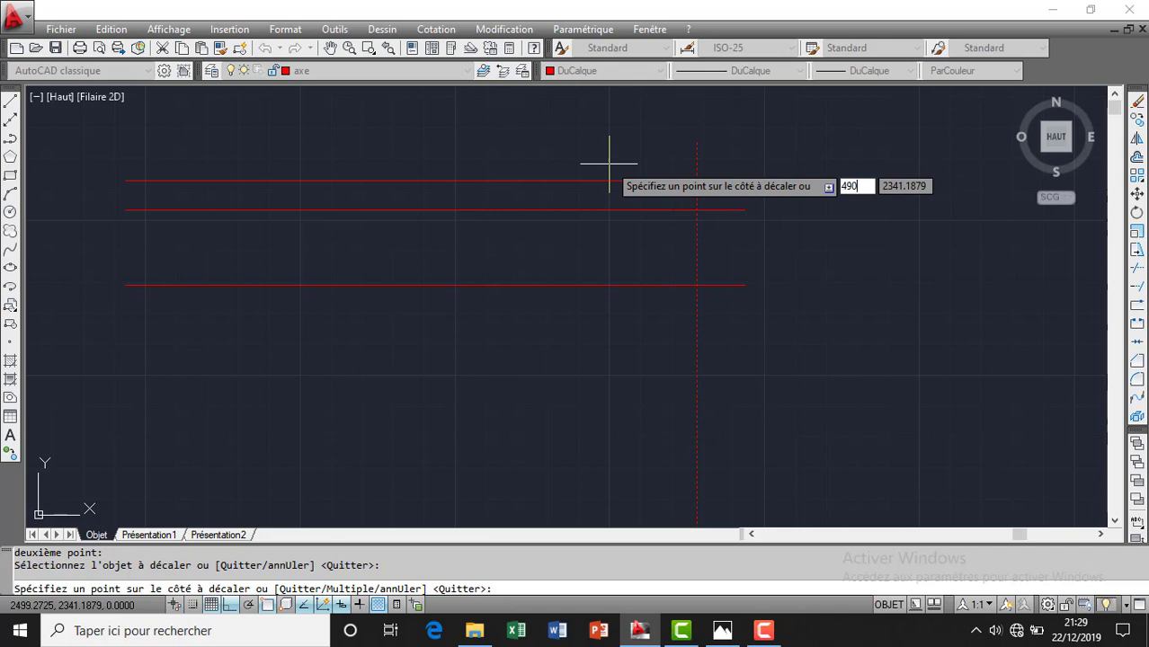
key(Return)
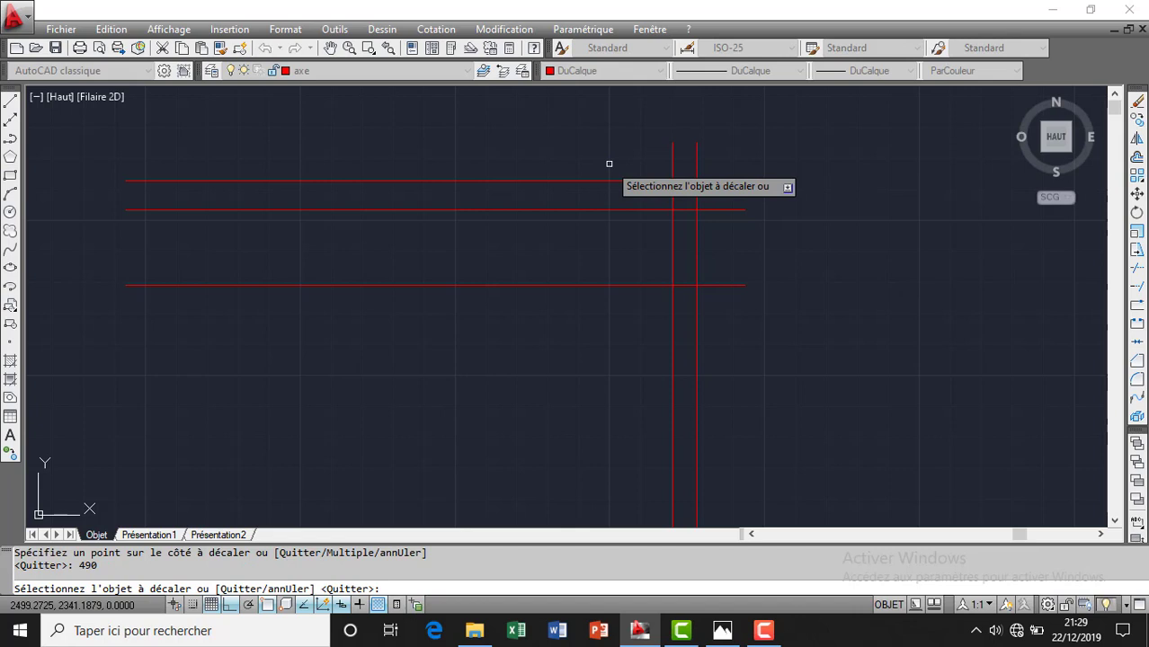
key(Escape)
key(Escape)
key(Escape)
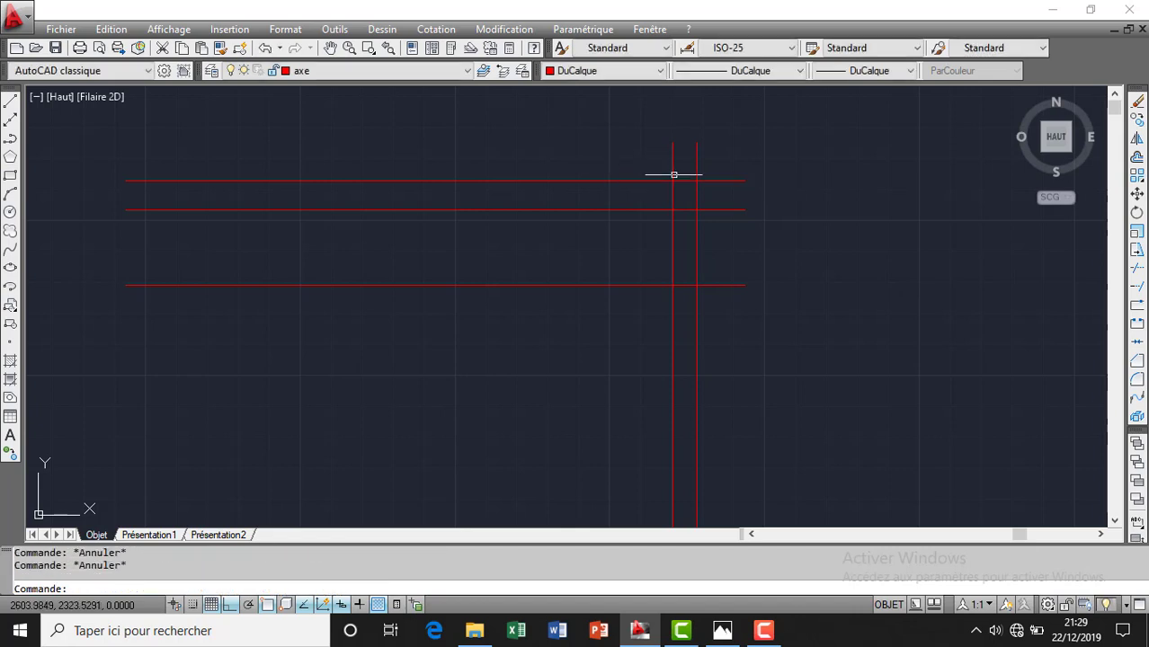
Select and delete the duplicate vertical axis line.
click(672, 142)
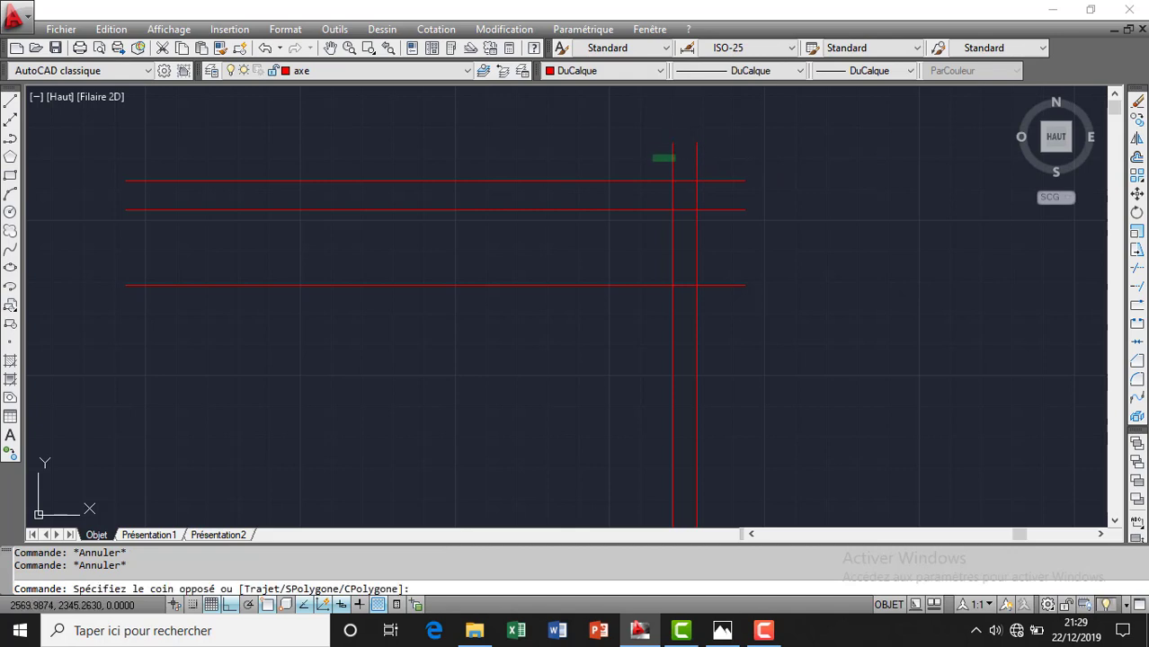
click(618, 111)
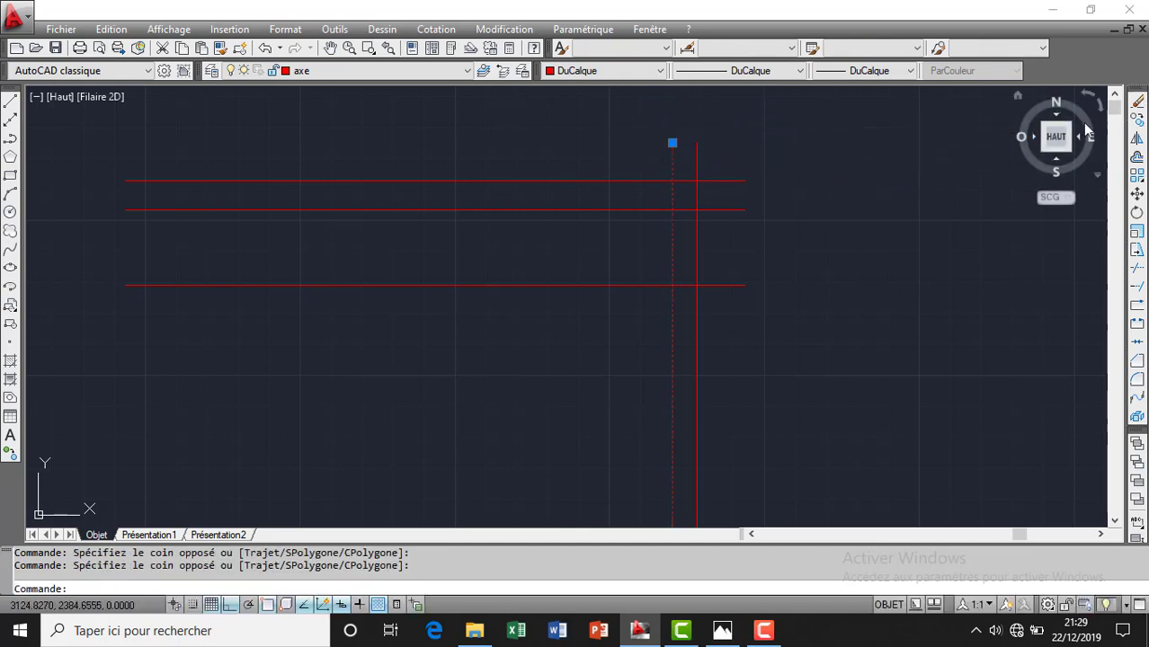
click(1138, 104)
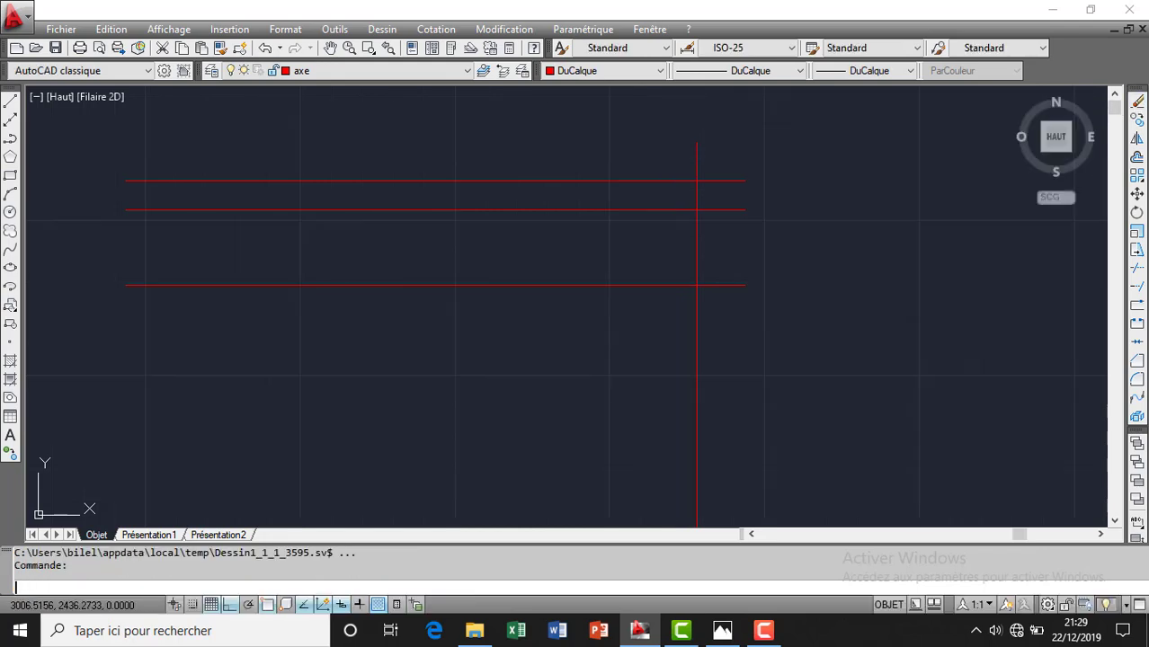
key(Escape)
key(Escape)
click(740, 139)
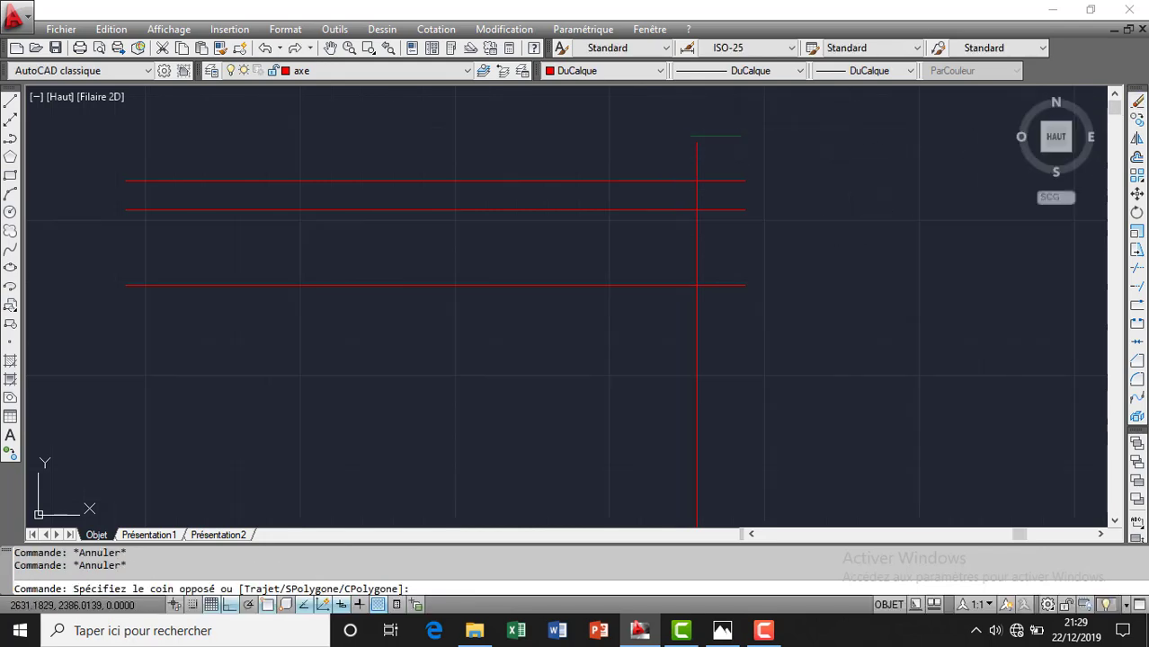
click(665, 161)
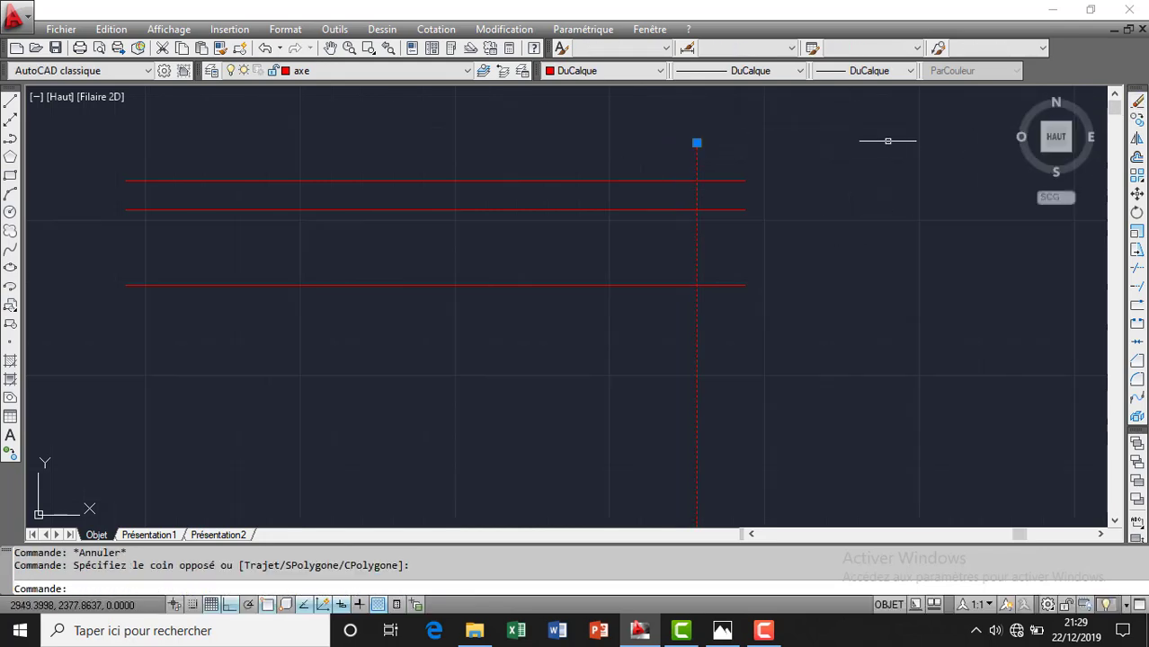
Offset the vertical axis 490 to the left using the through-point option.
click(1137, 160)
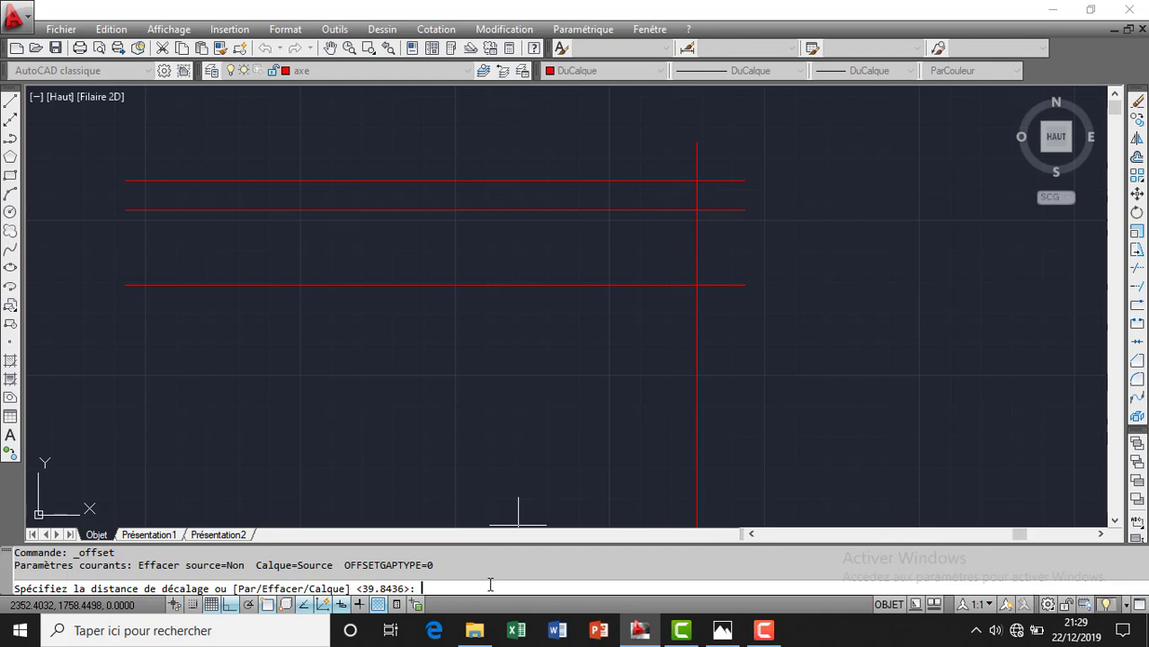
key(Return)
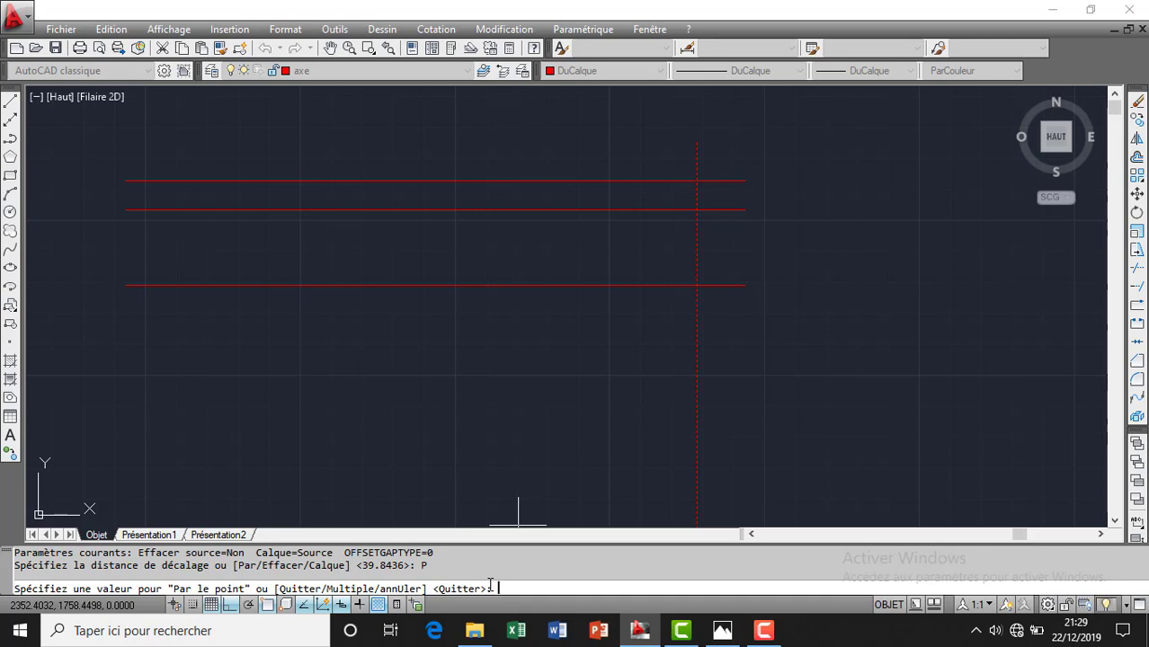
click(695, 160)
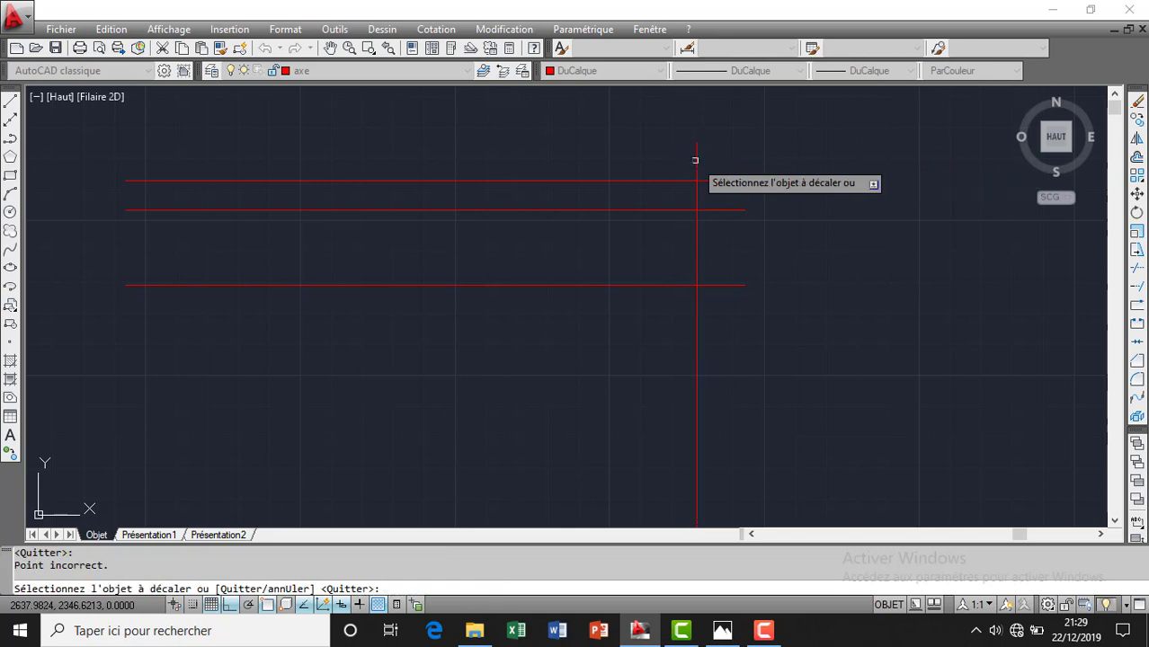
click(695, 157)
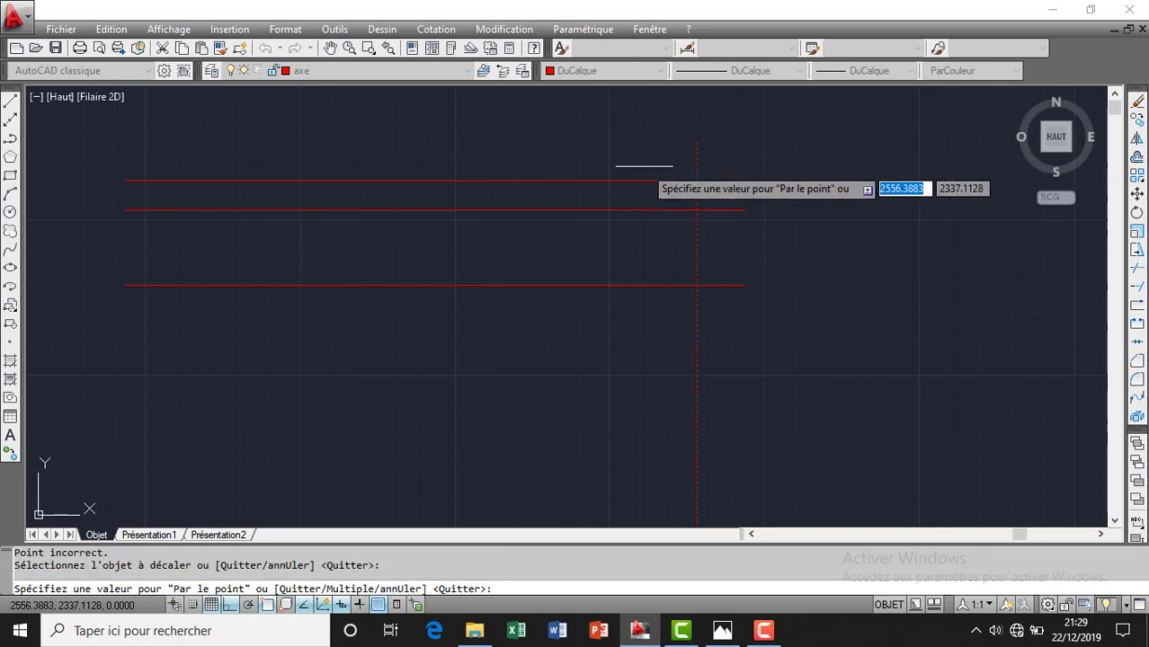
key(BackSpace)
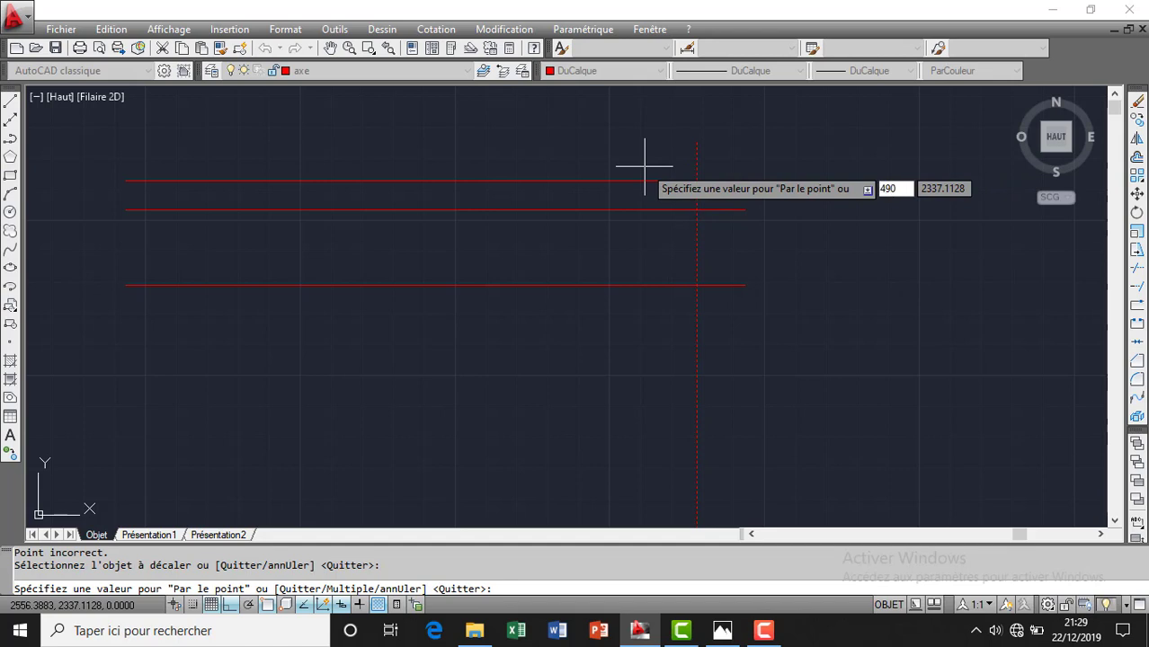
key(Return)
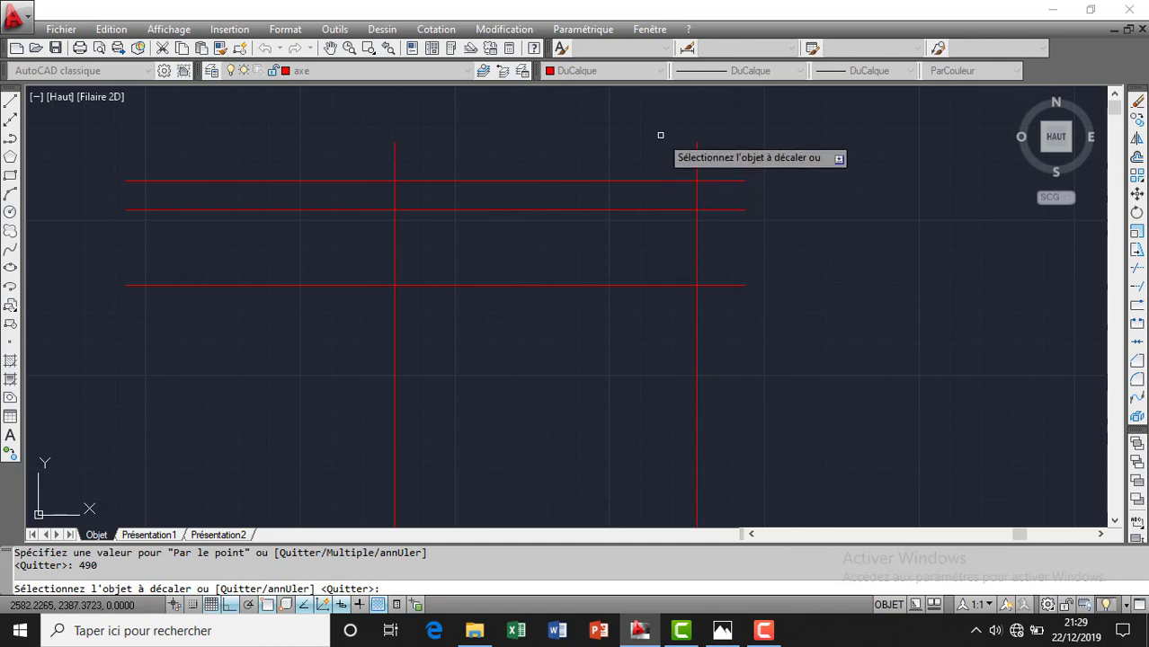
Add two more vertical axes further left, offset 124 and 271.
click(393, 154)
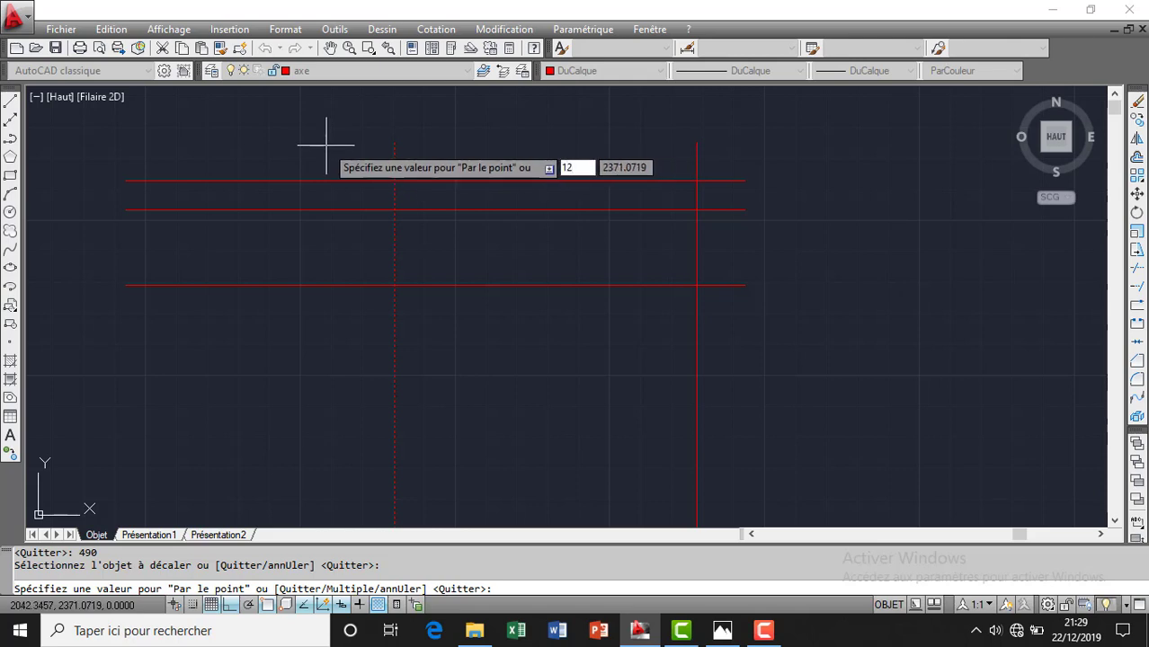
key(Return)
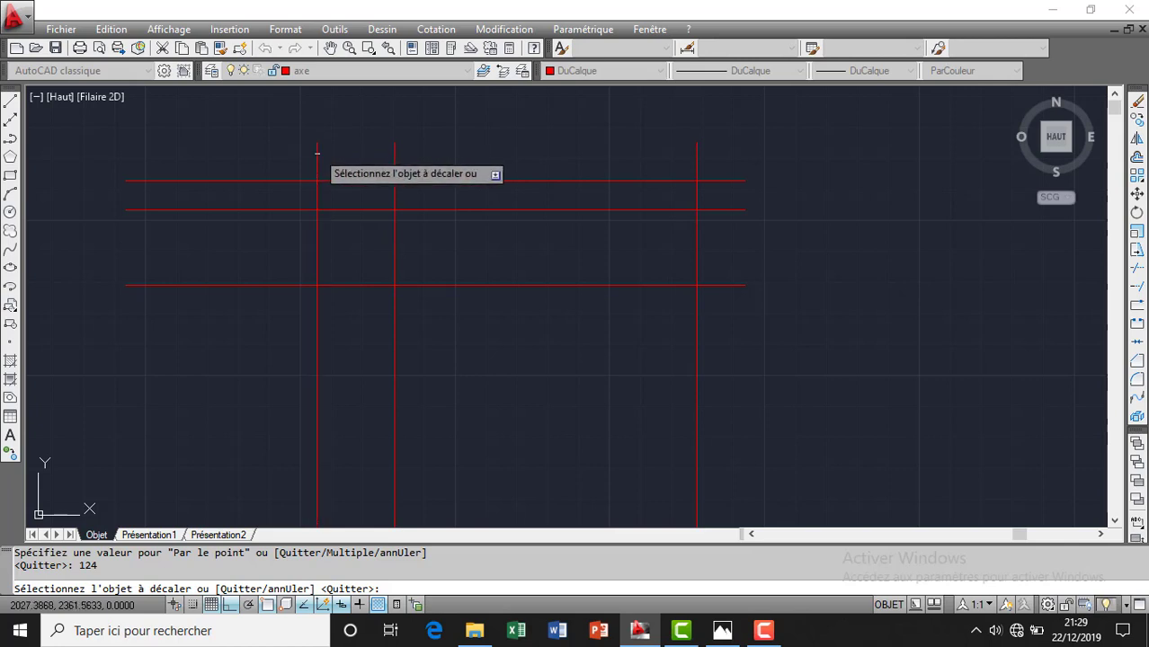
click(317, 155)
key(BackSpace)
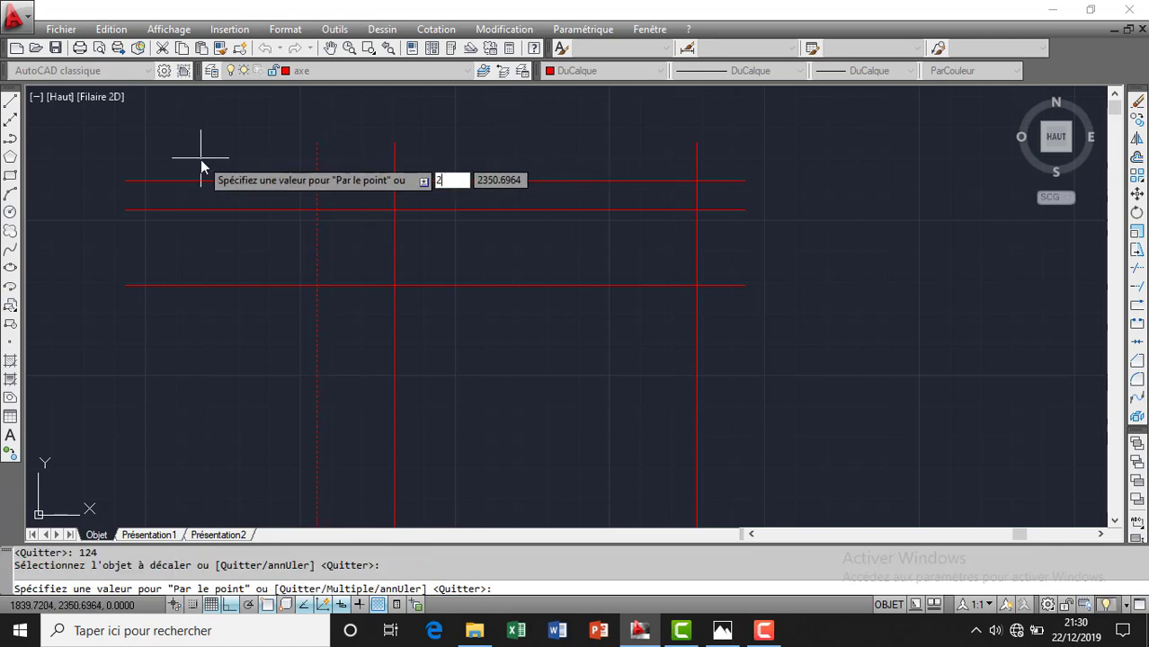
key(Return)
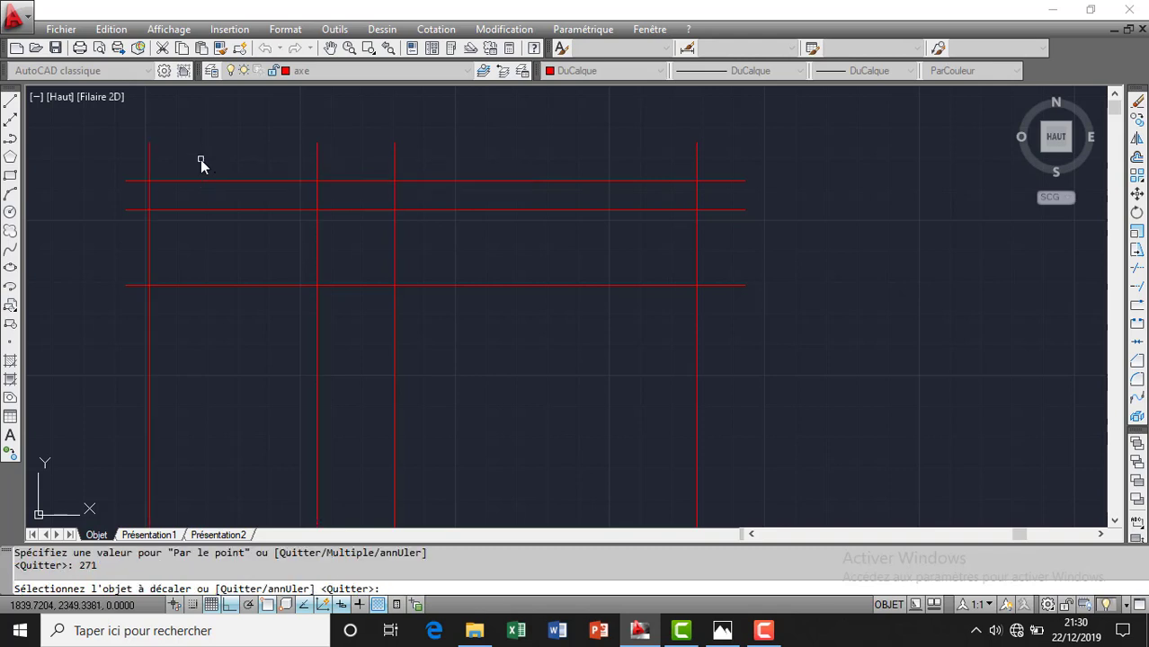
key(Escape)
scroll(213, 149, down, 3)
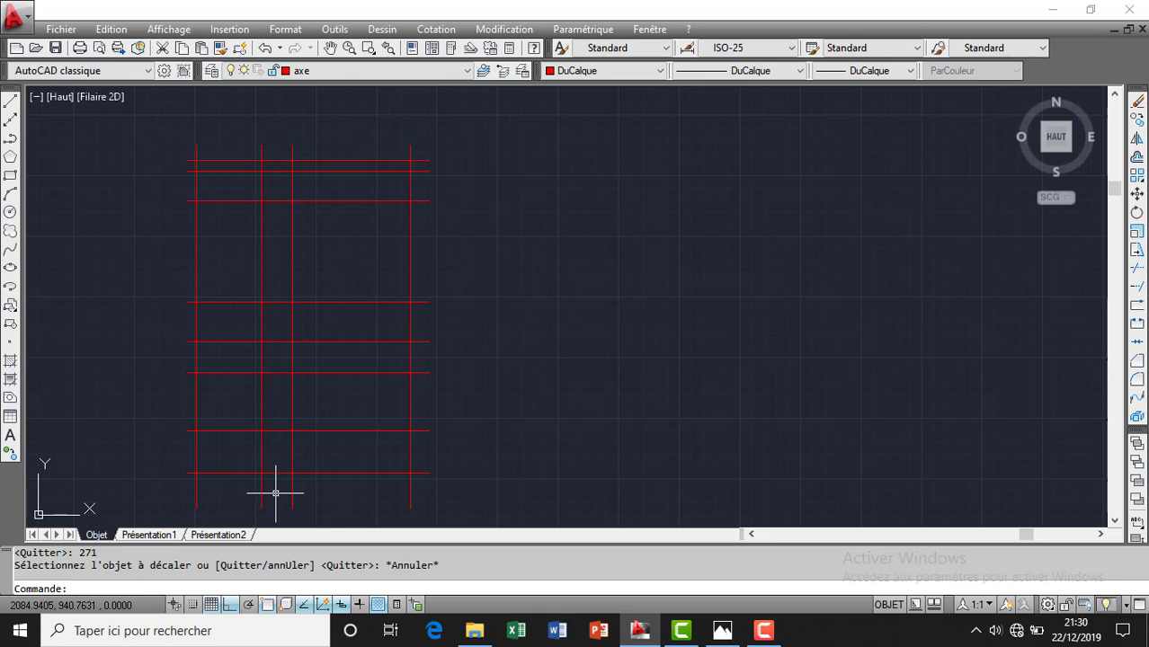
scroll(275, 493, up, 1)
scroll(278, 490, up, 1)
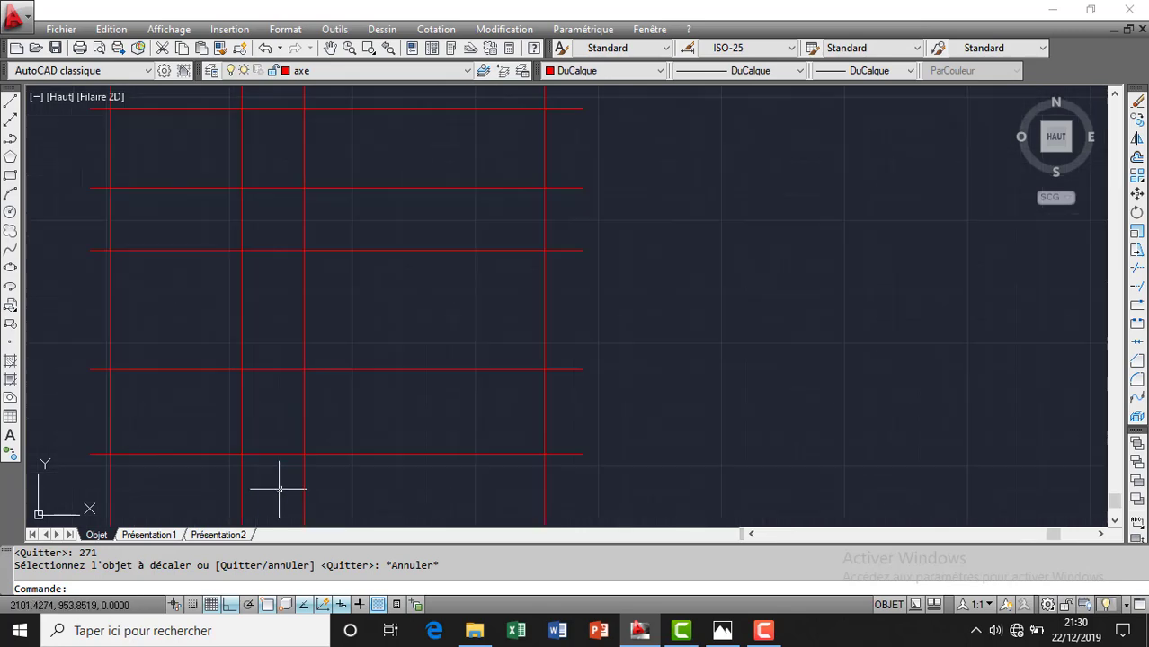
scroll(280, 488, up, 1)
scroll(506, 378, down, 3)
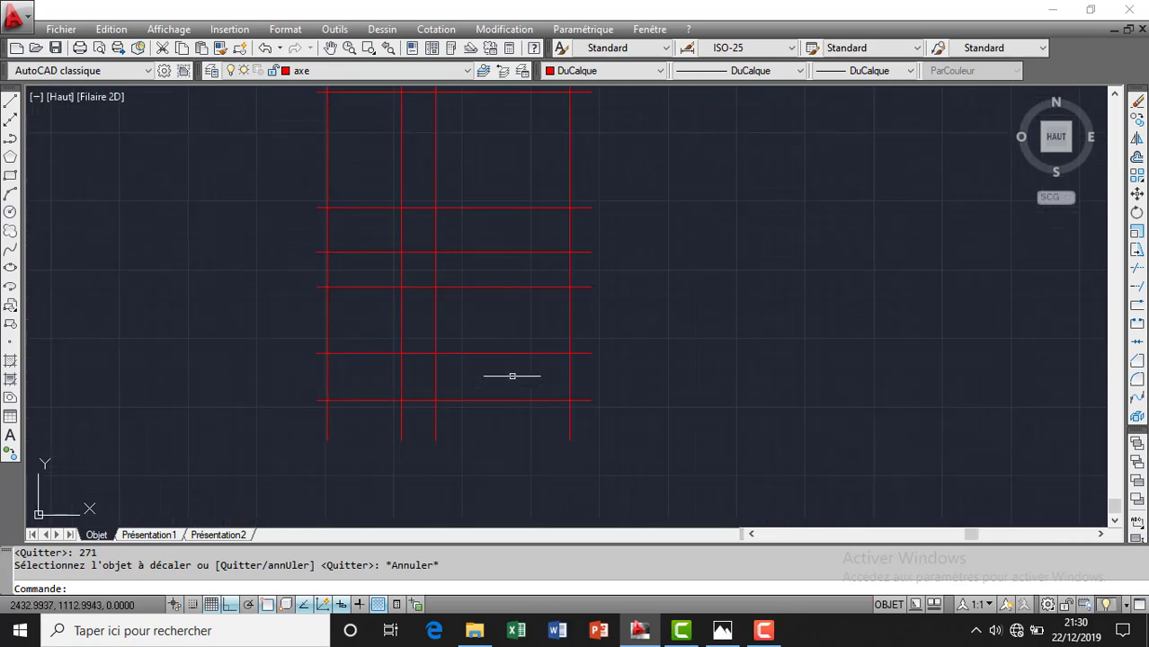
scroll(510, 401, down, 2)
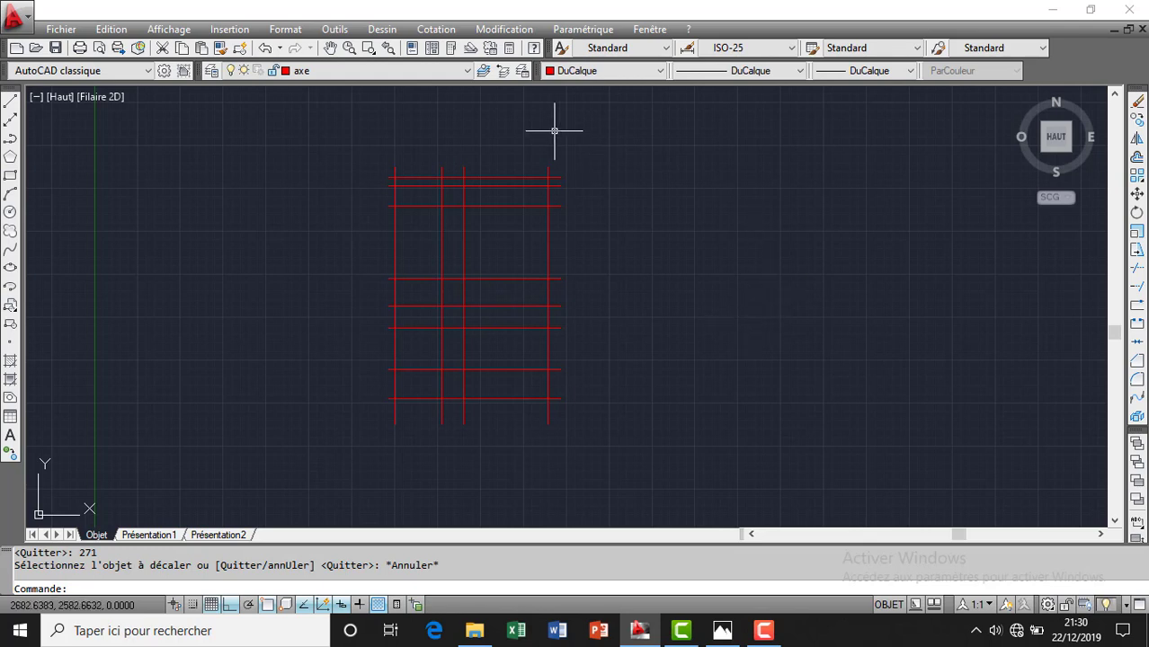
key(Escape)
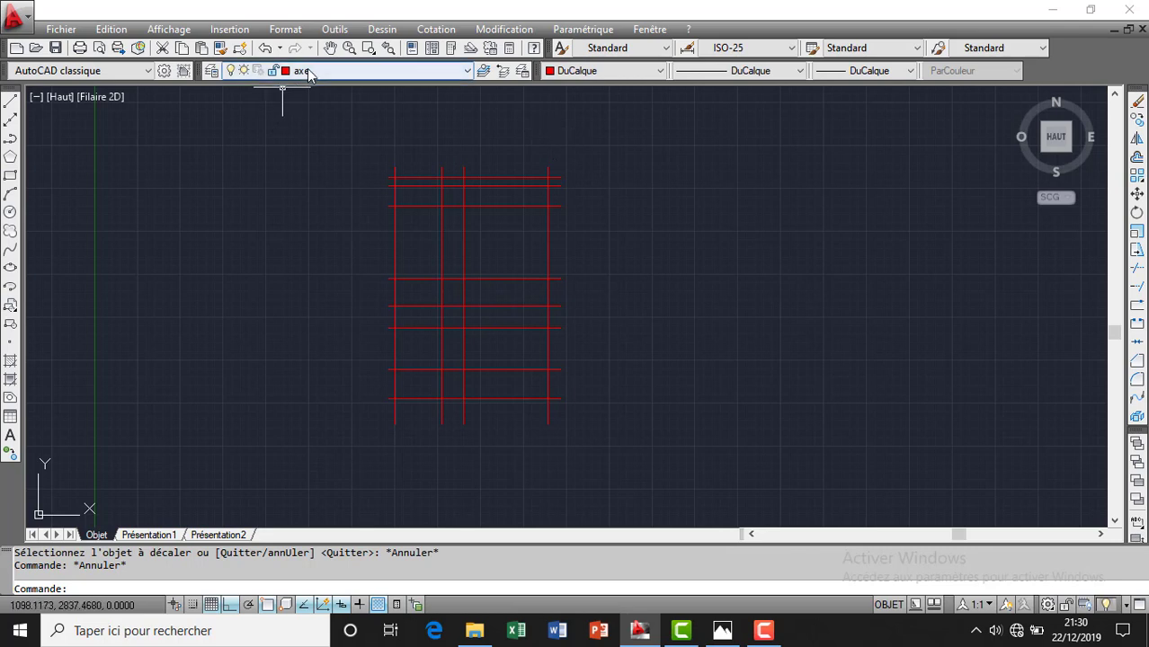
Set fin as the current layer from the Layers dropdown.
click(306, 71)
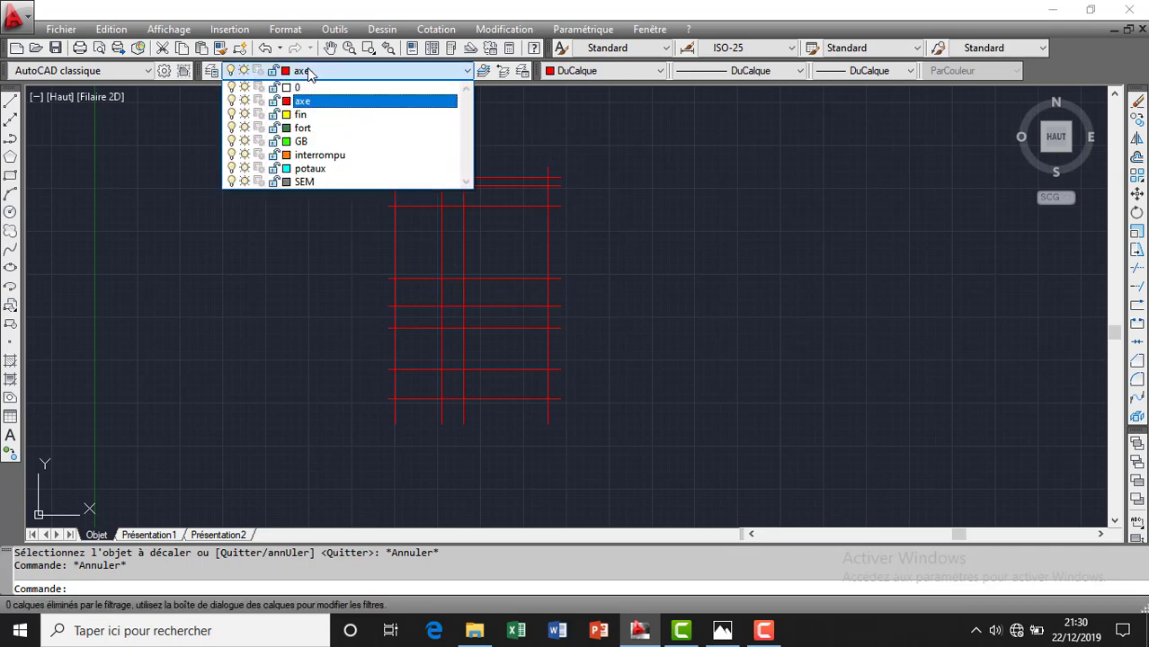
click(306, 114)
scroll(546, 414, up, 4)
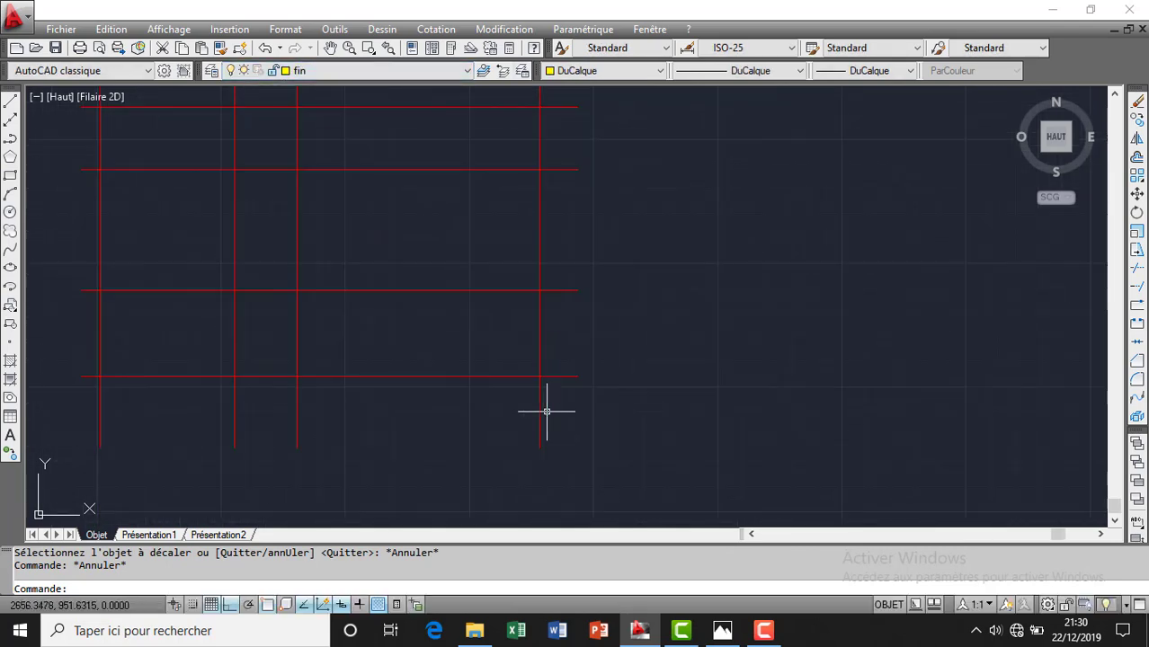
scroll(546, 412, up, 3)
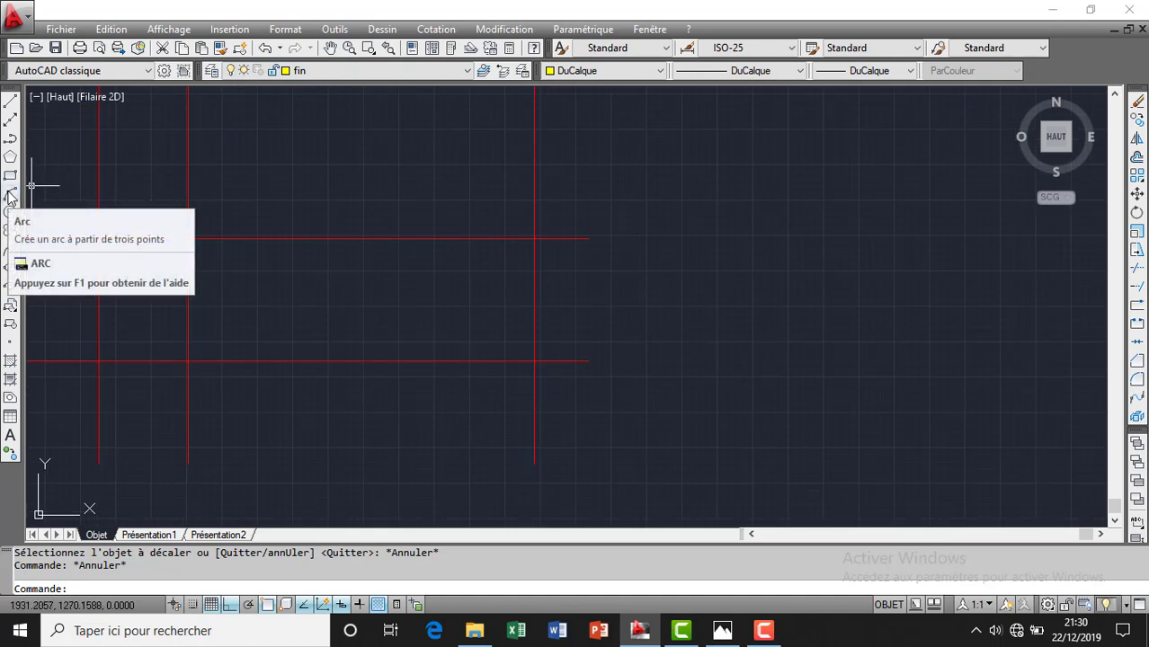
Start the Arc and Polyline tools in turn and cancel both.
click(12, 194)
key(Escape)
key(Escape)
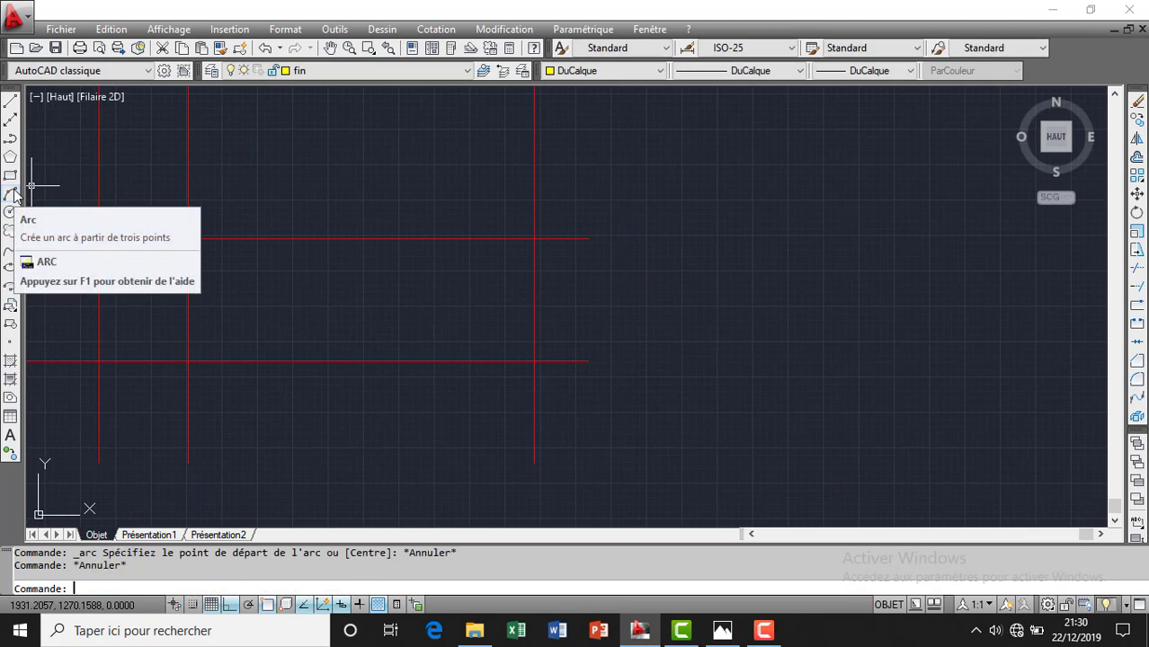
key(Escape)
click(10, 139)
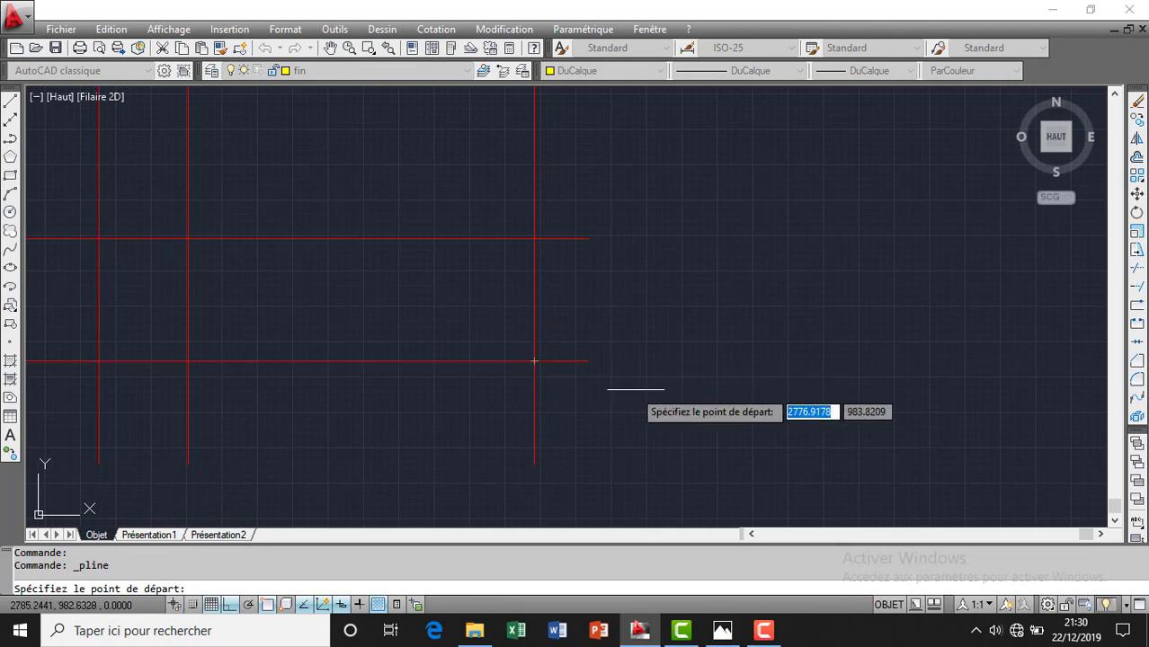
key(Escape)
key(Escape)
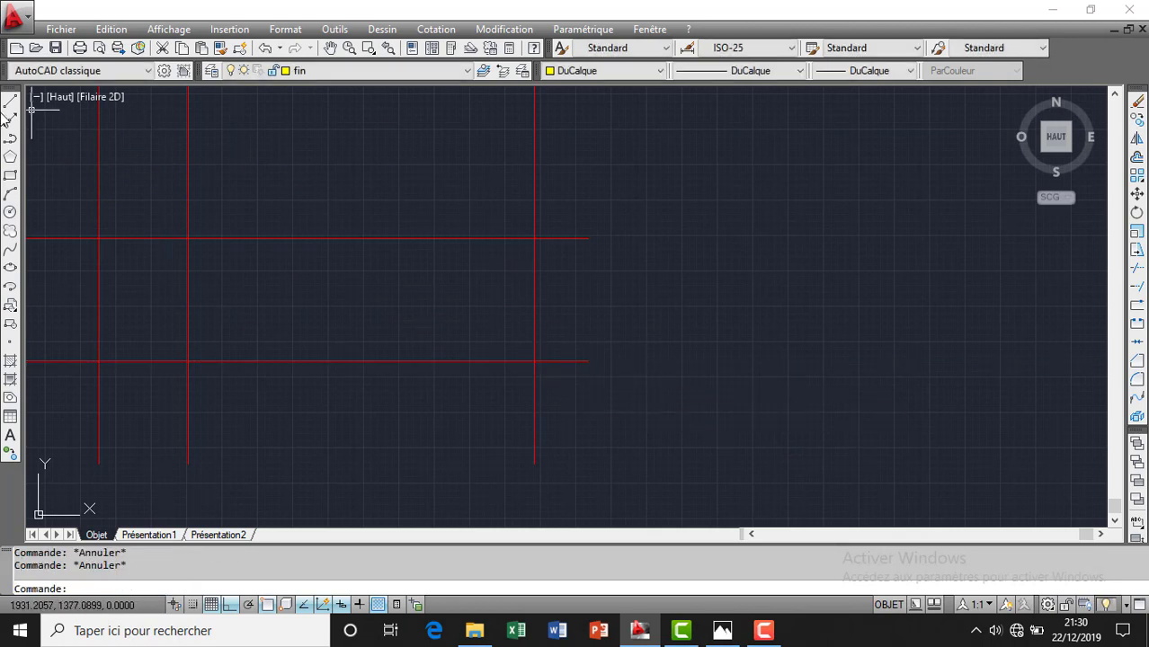
Start a yellow line at the axis intersection and place the outline's top-right corner.
click(10, 101)
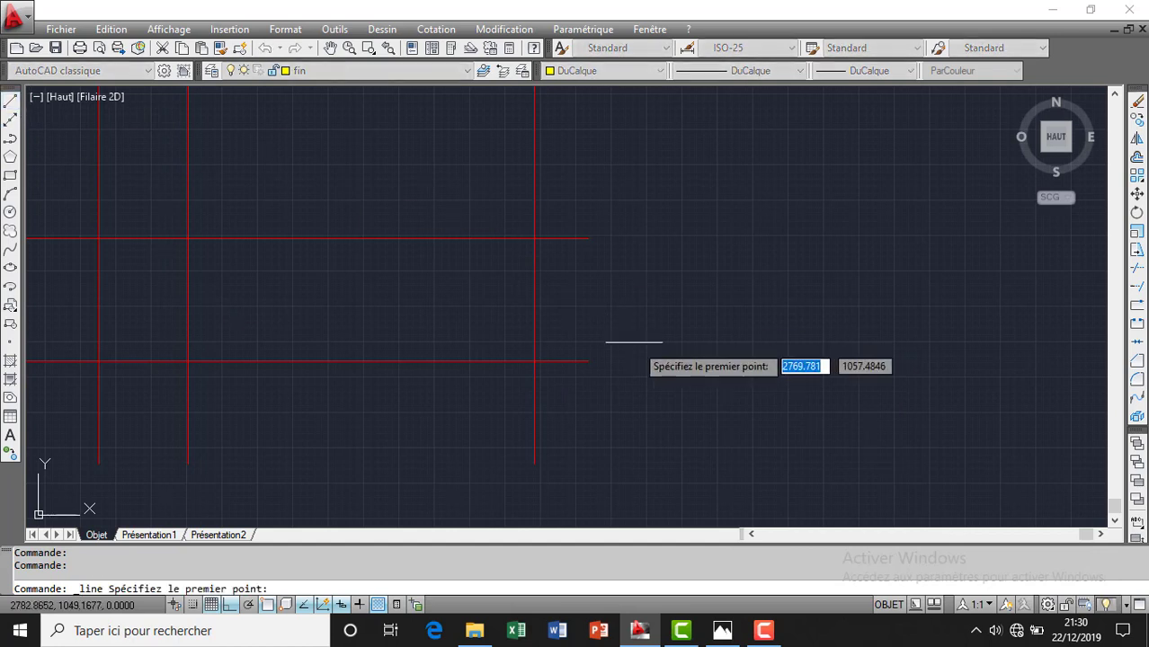
click(534, 360)
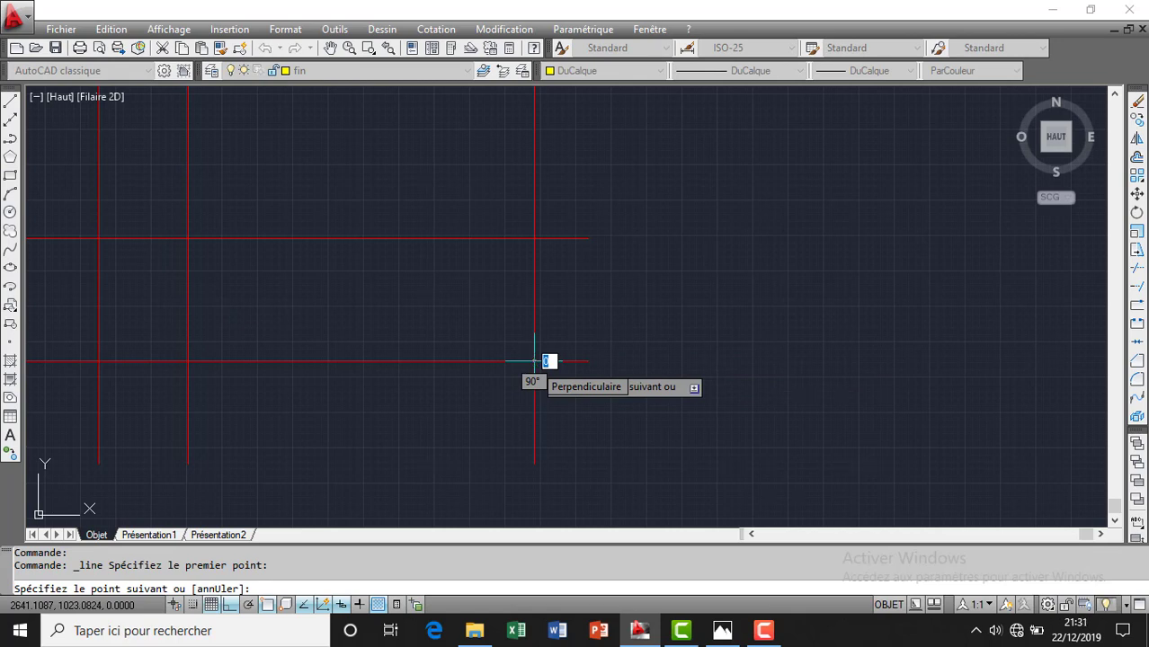
scroll(563, 366, down, 2)
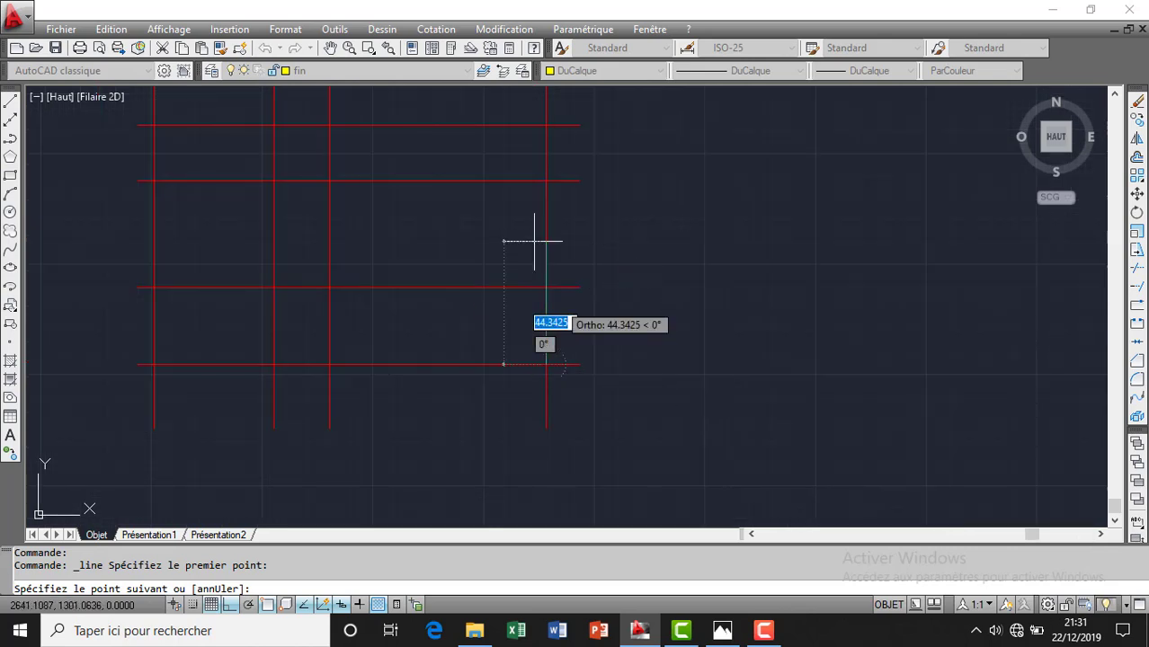
scroll(512, 207, down, 2)
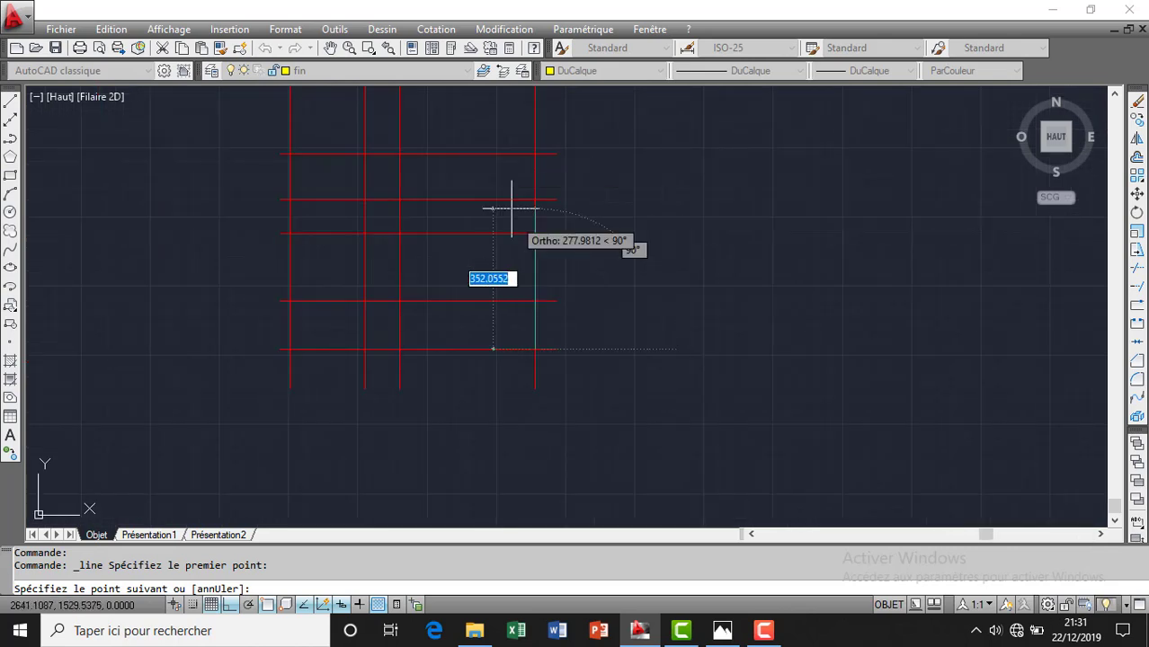
scroll(512, 209, down, 2)
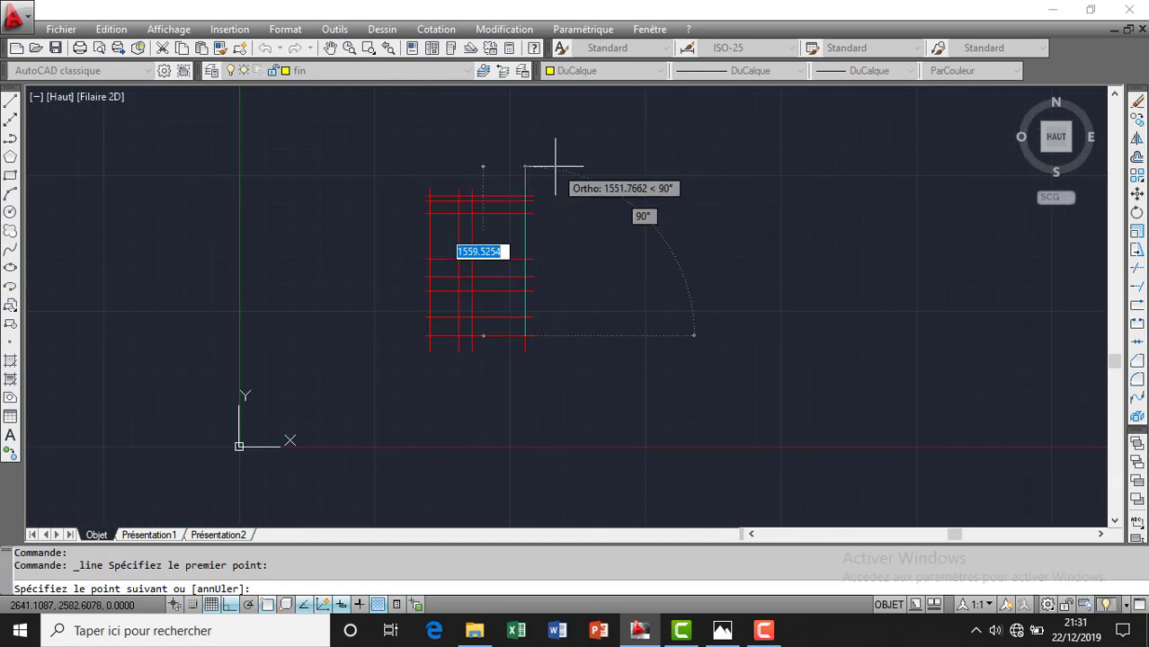
scroll(555, 166, up, 2)
scroll(555, 165, up, 3)
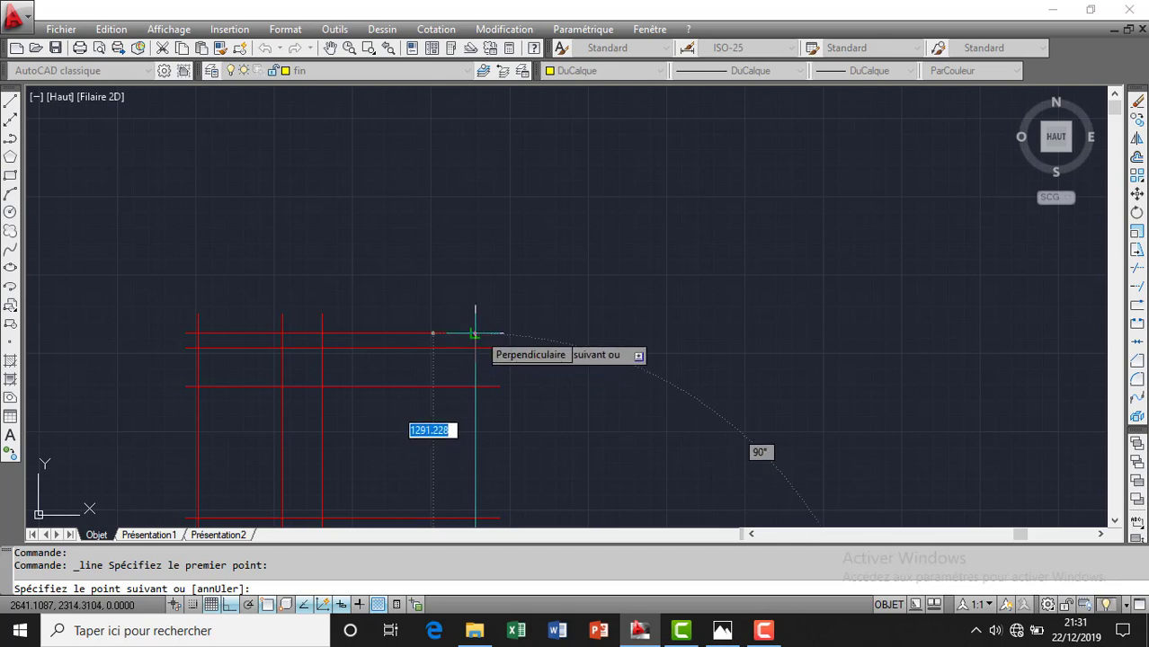
click(474, 334)
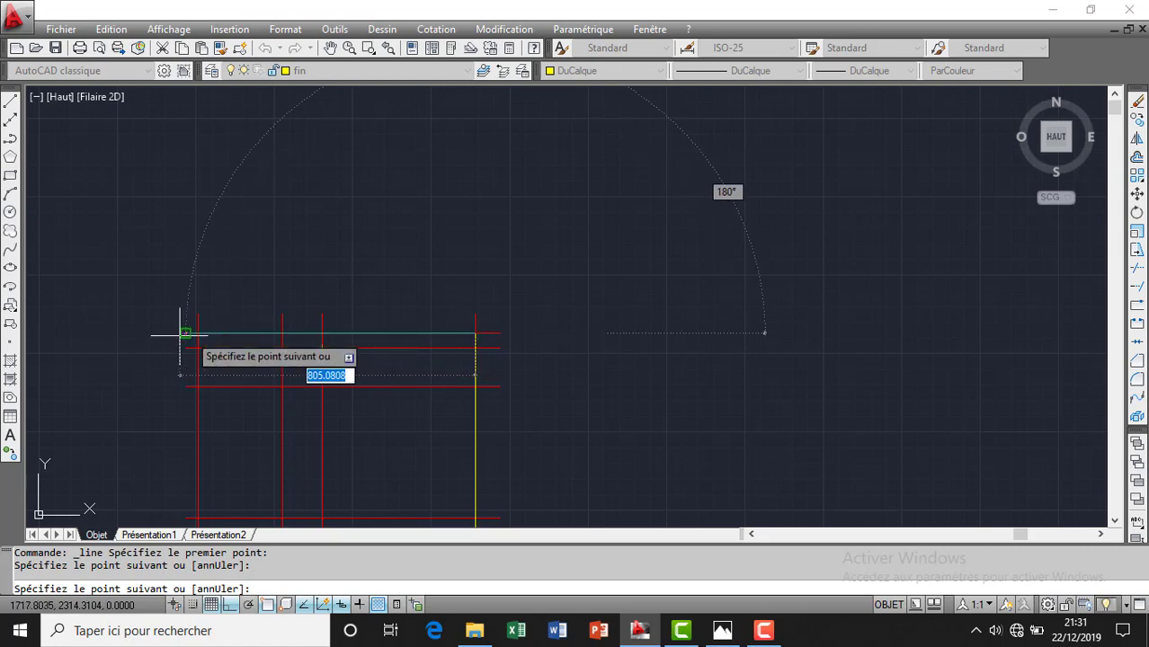
scroll(184, 334, up, 2)
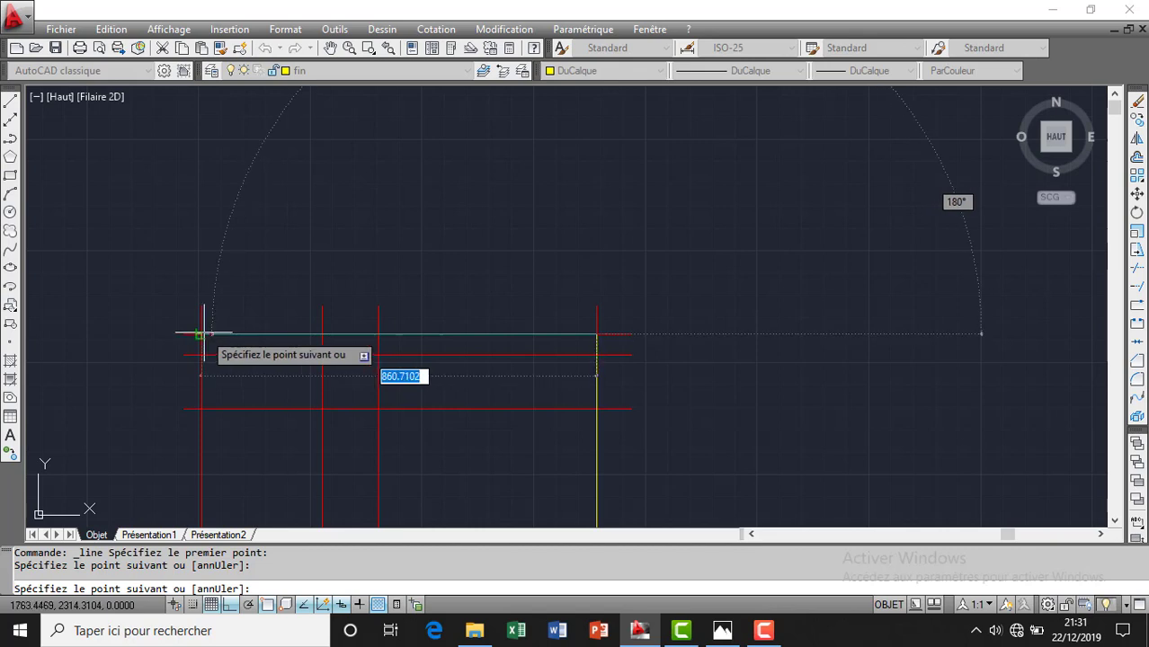
Place the outline's top-left corner on the axis grid, then zoom around to inspect.
click(201, 334)
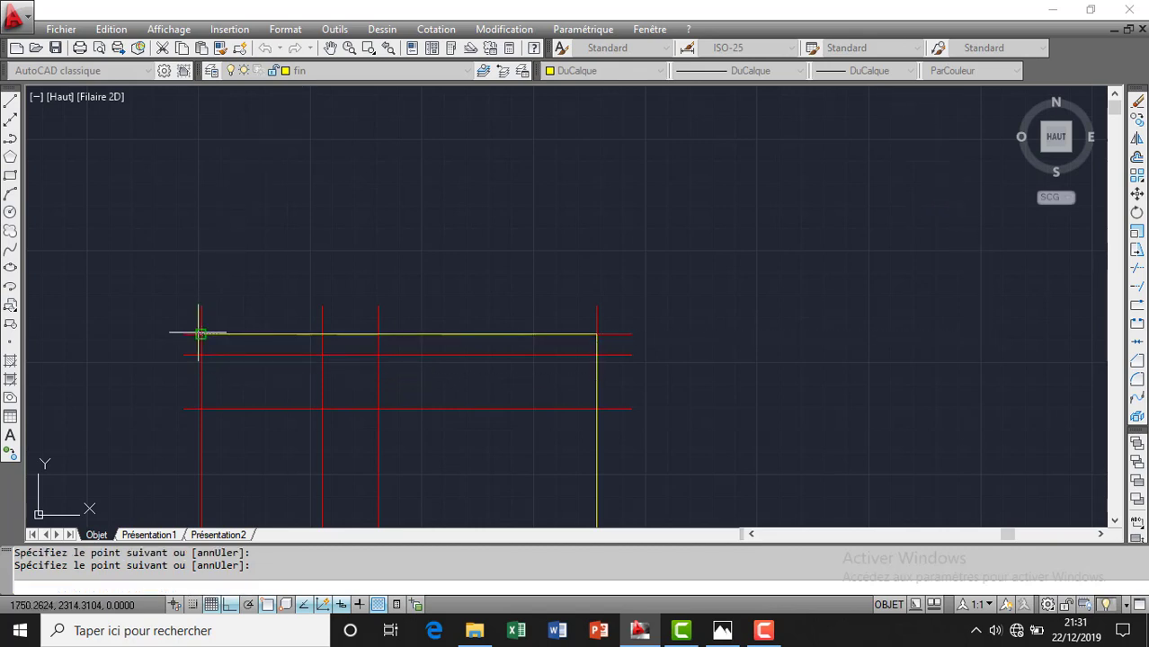
scroll(203, 334, down, 5)
scroll(216, 335, down, 2)
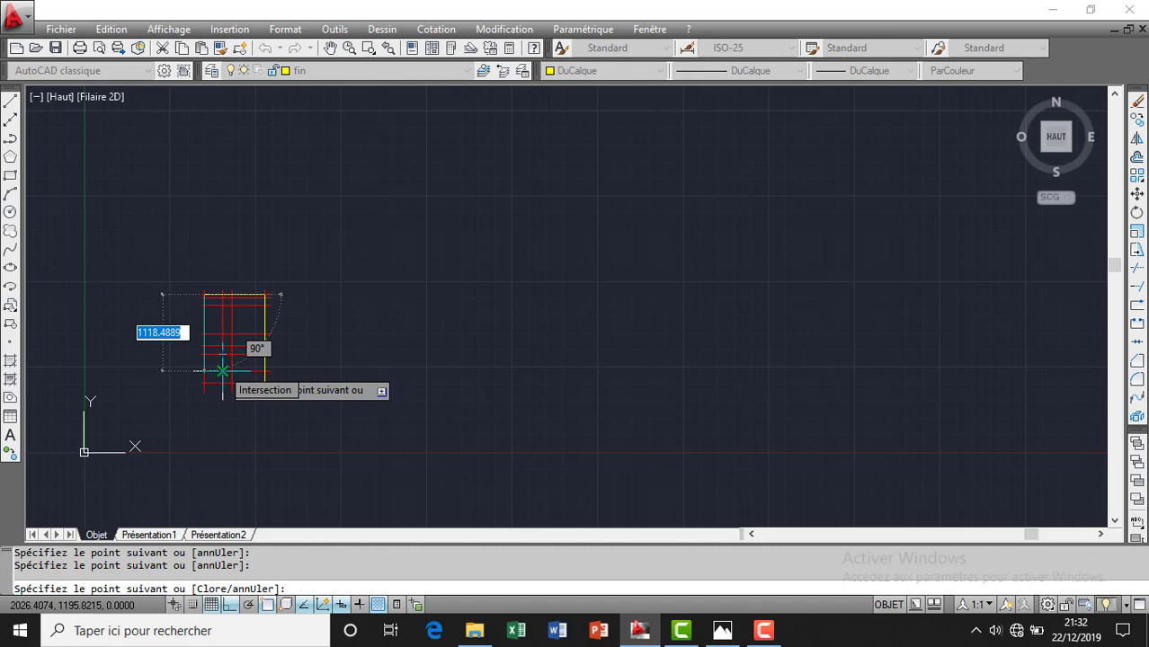
scroll(222, 371, up, 4)
scroll(222, 371, up, 2)
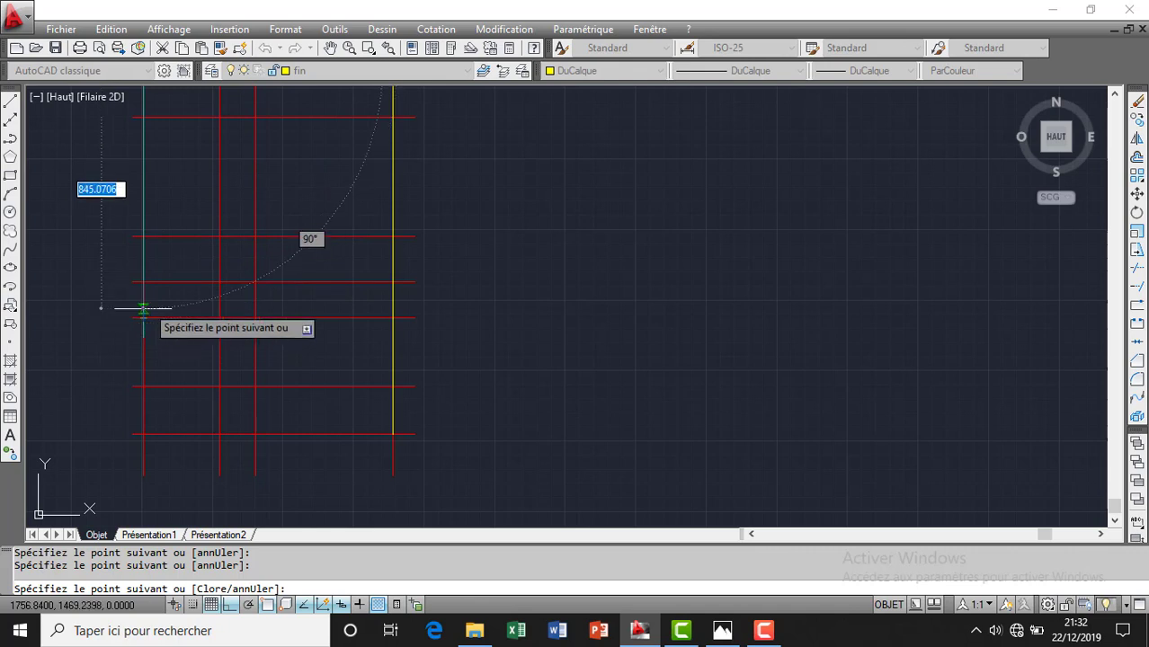
scroll(144, 317, up, 3)
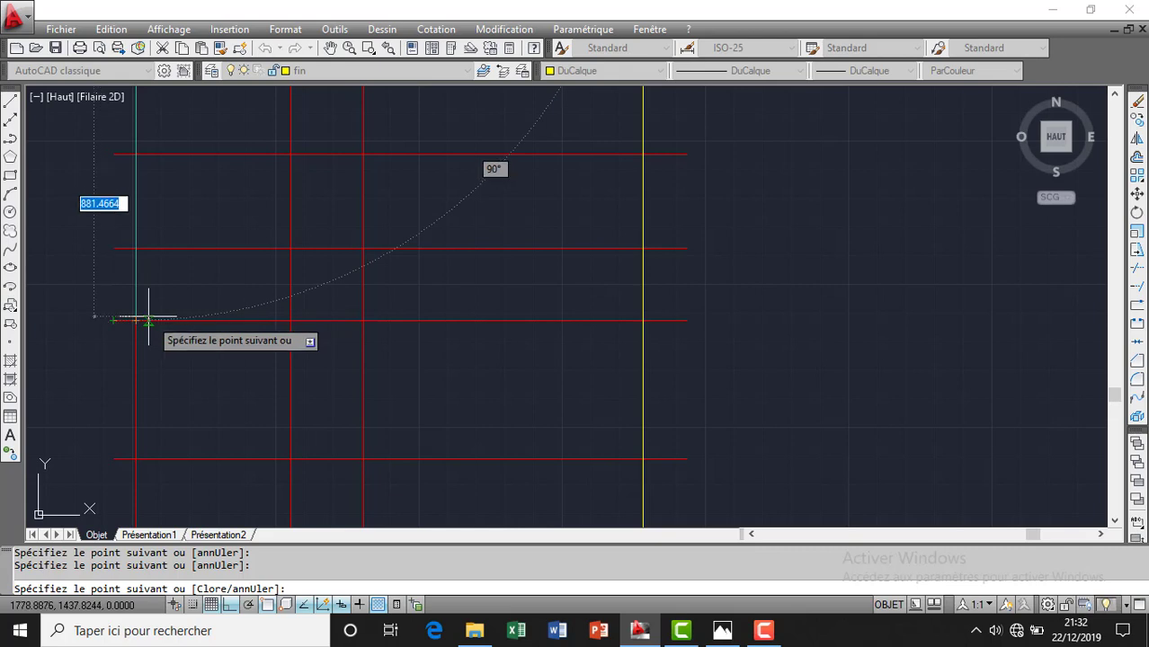
scroll(144, 319, up, 2)
scroll(139, 316, up, 1)
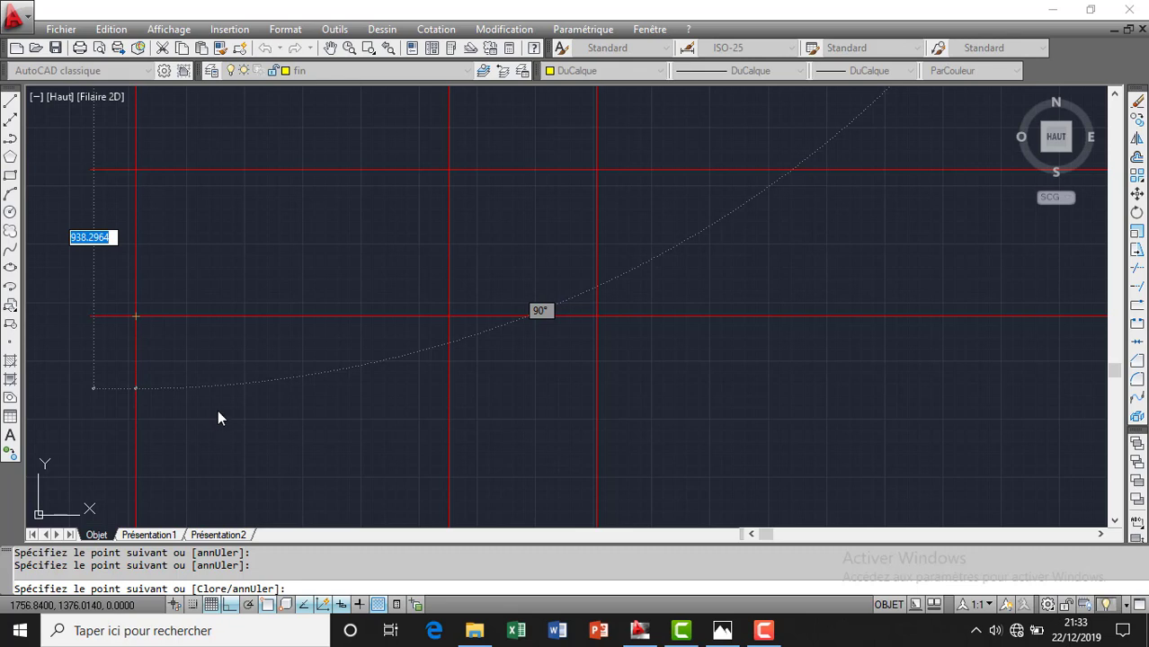
End the current line and start a new one at the yellow right edge's bottom endpoint.
key(Escape)
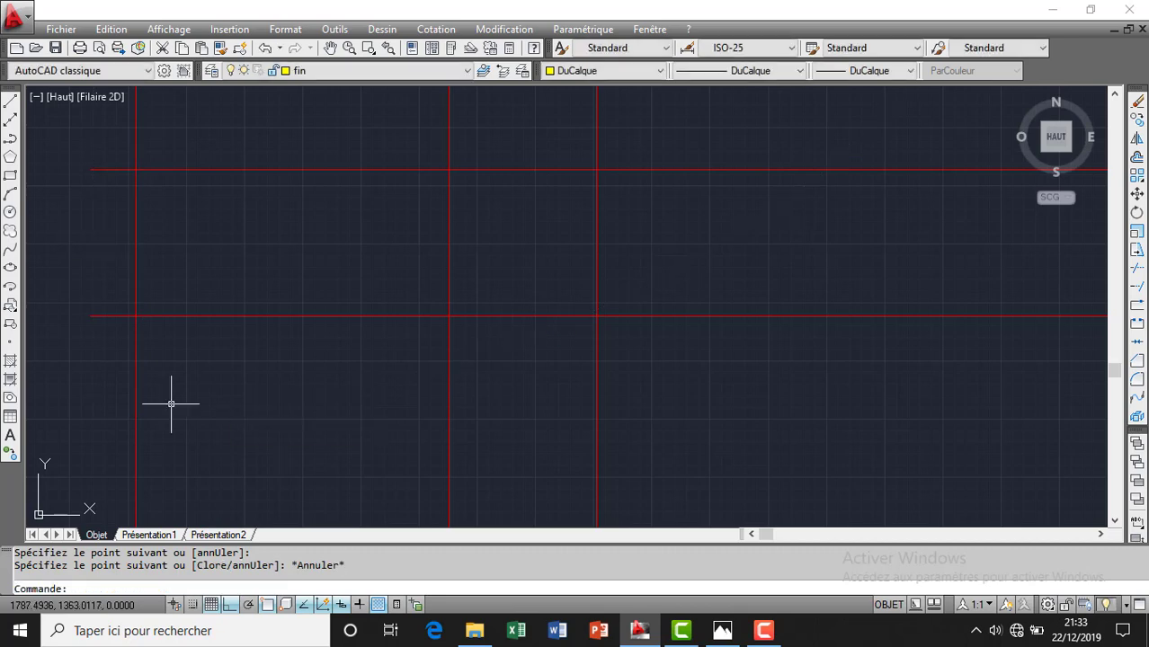
scroll(185, 392, down, 5)
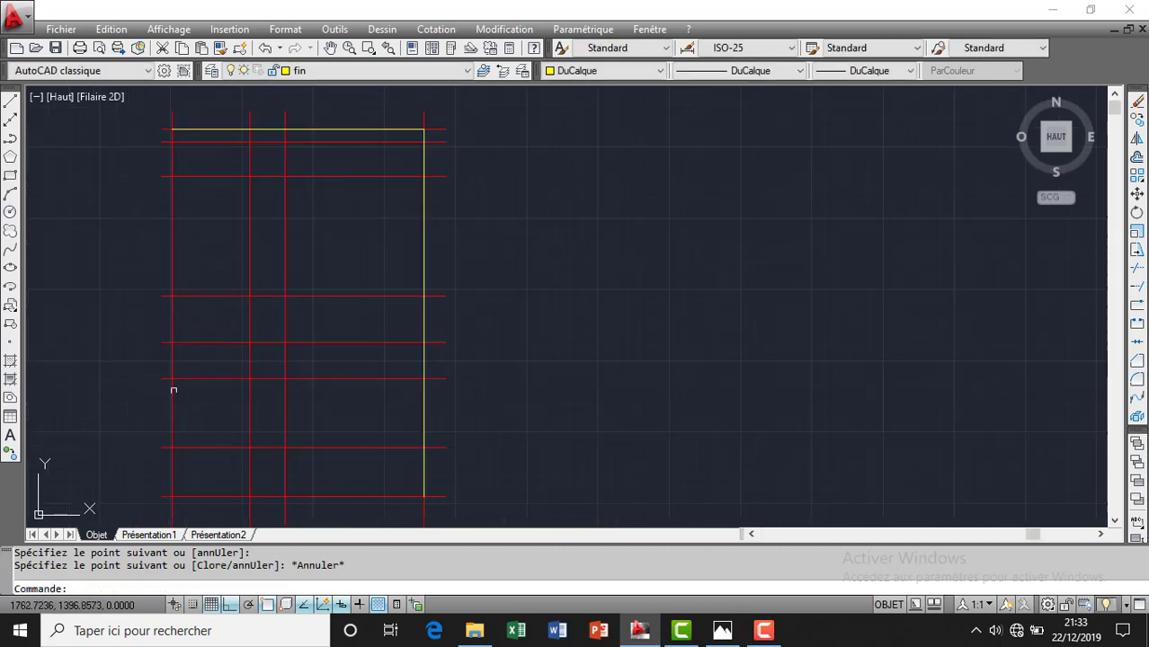
scroll(138, 164, up, 5)
scroll(140, 171, down, 4)
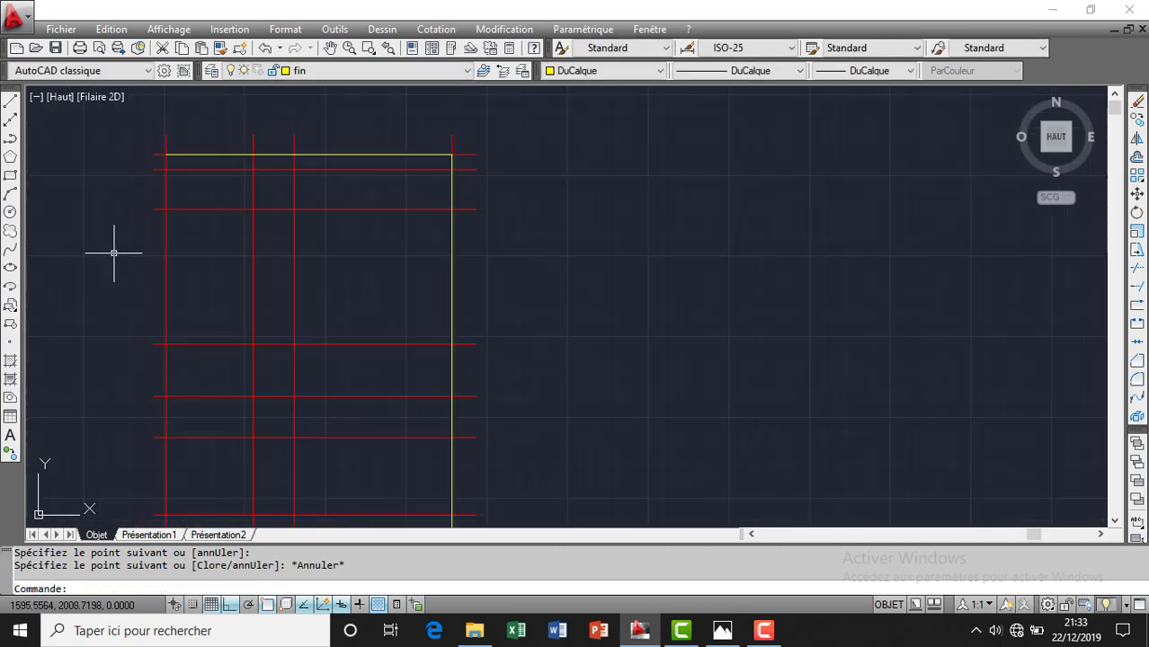
click(10, 102)
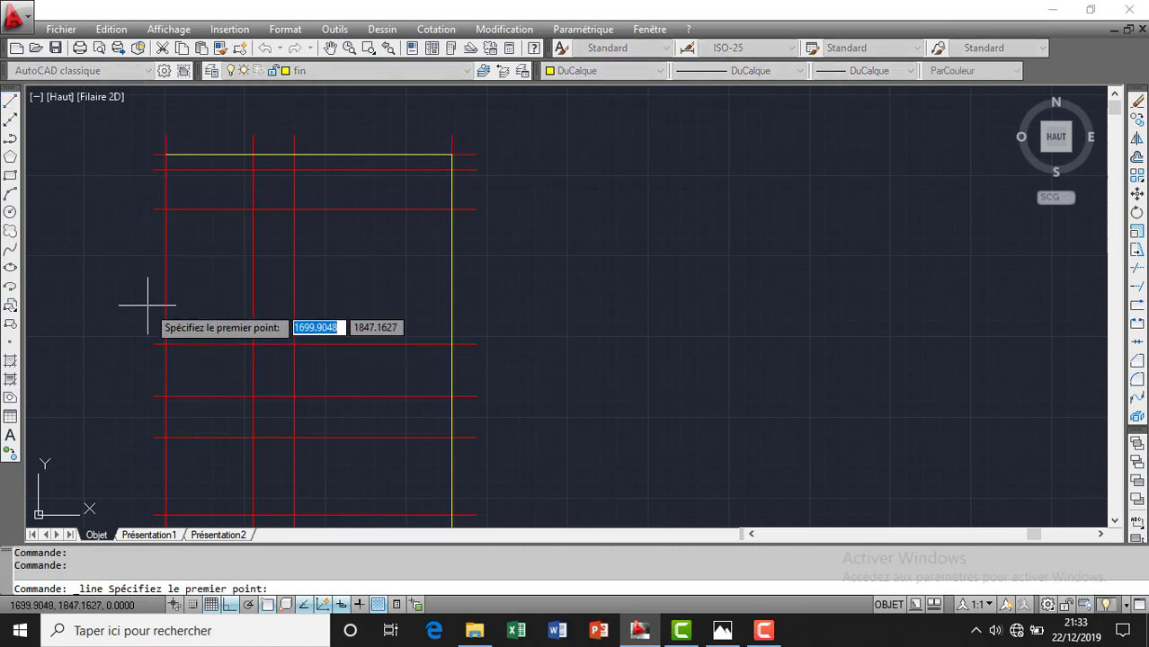
scroll(168, 476, up, 2)
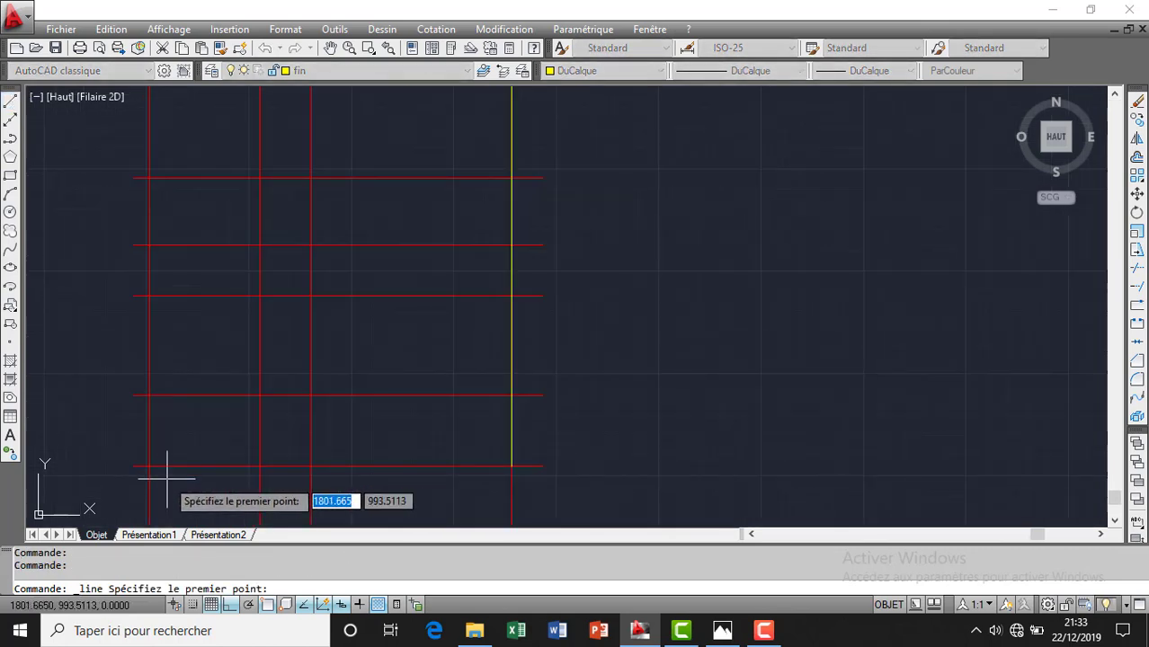
scroll(168, 476, up, 1)
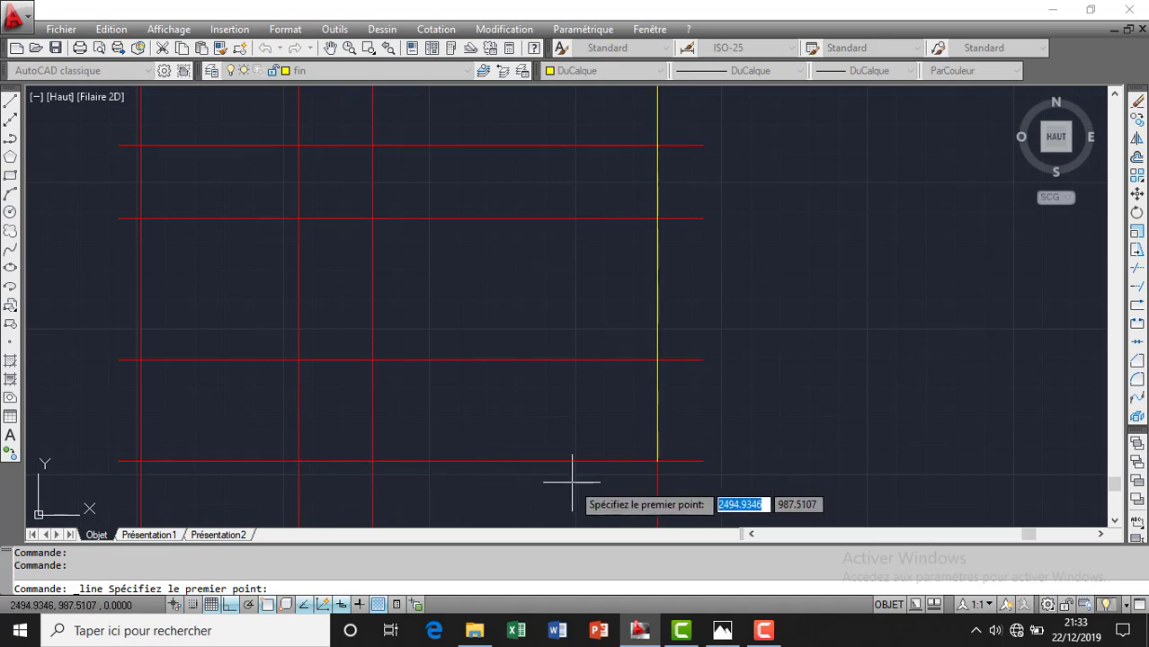
click(657, 461)
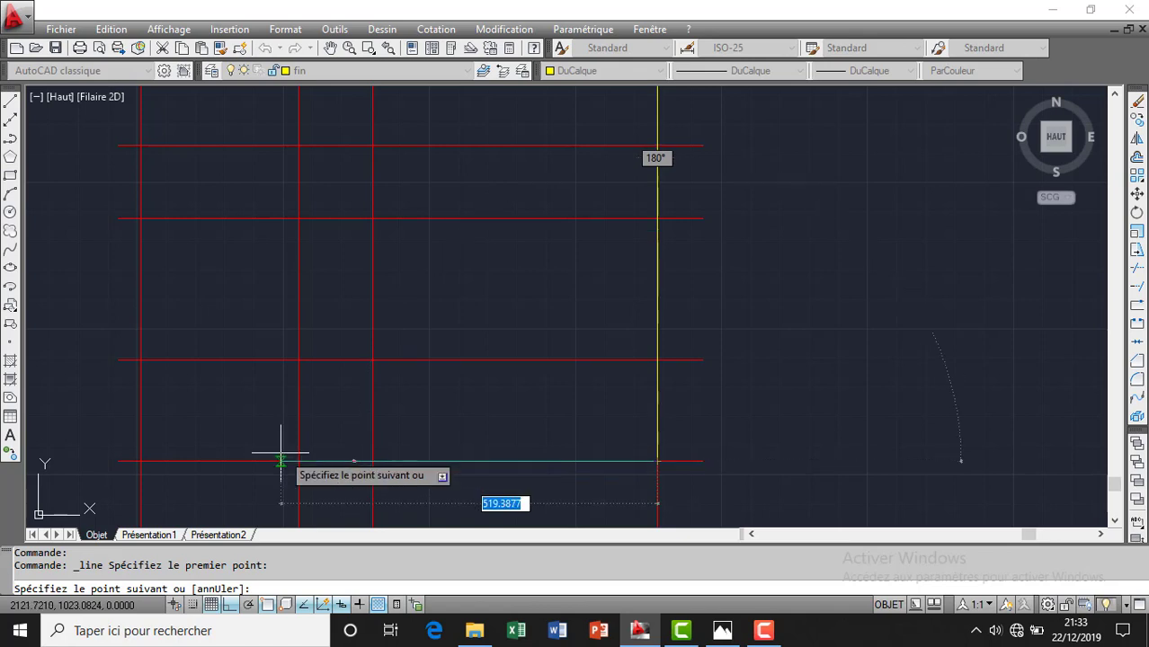
scroll(335, 430, down, 1)
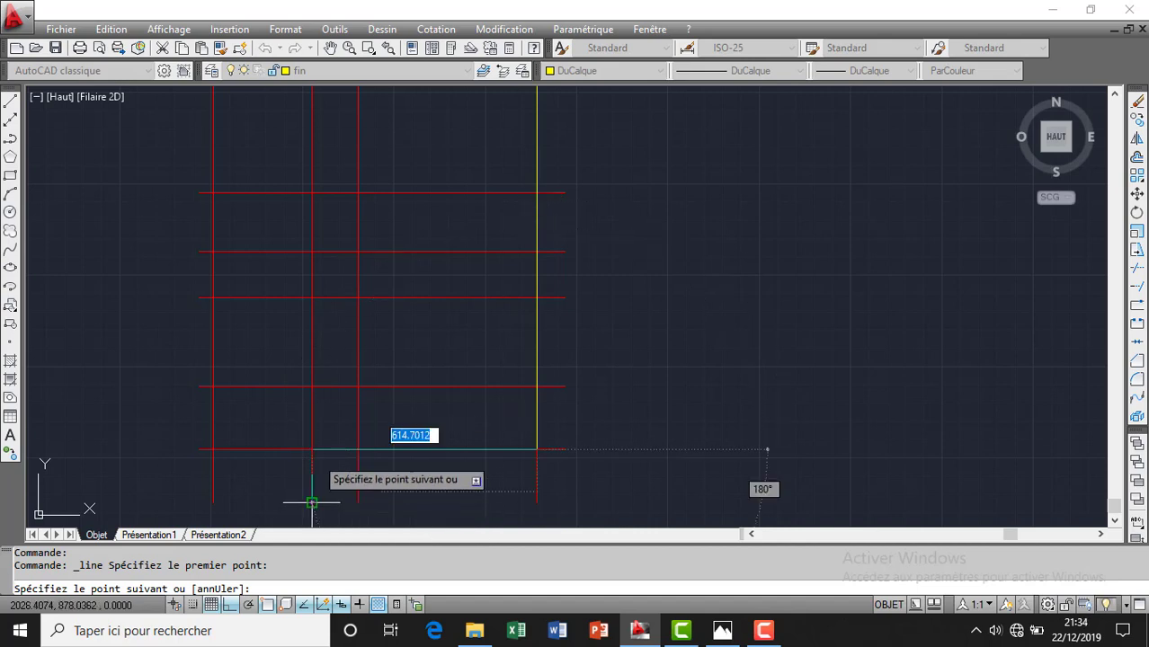
Draw the bottom edge left to the third vertical axis, then a short jog up to the next axis.
click(314, 425)
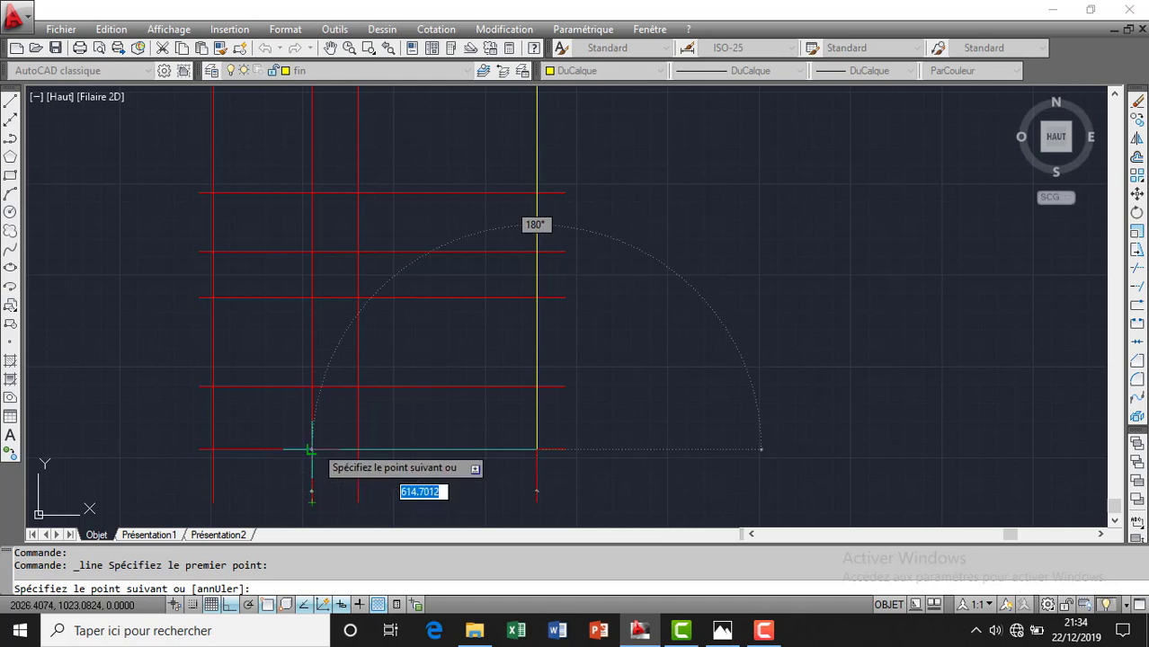
click(312, 449)
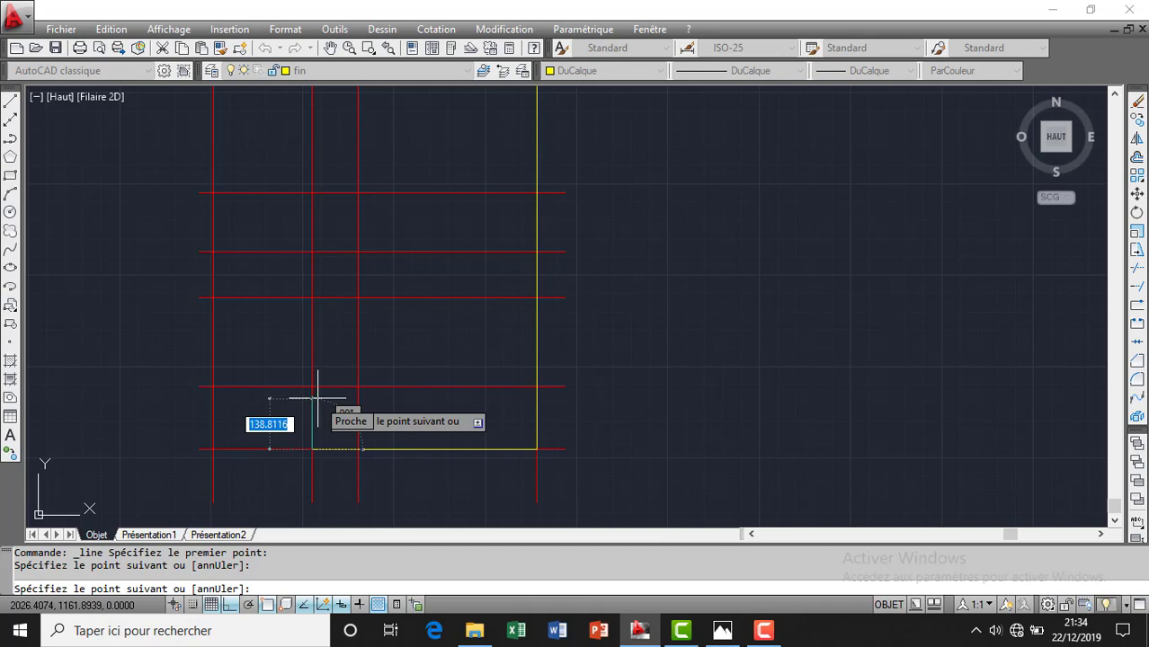
click(312, 387)
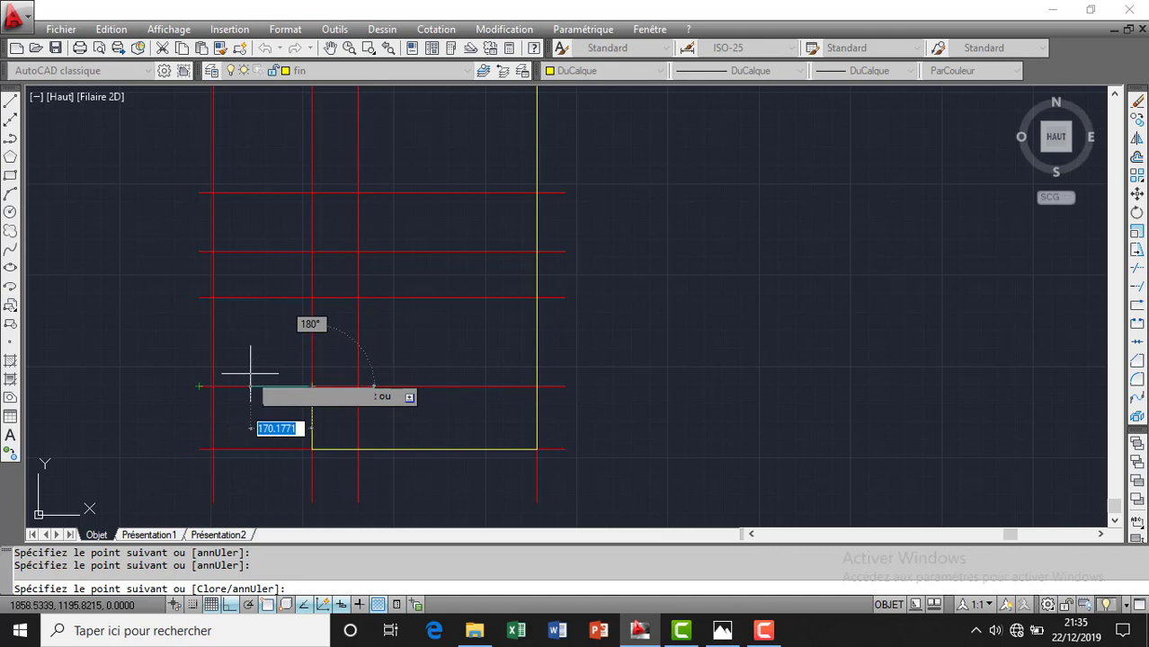
key(Escape)
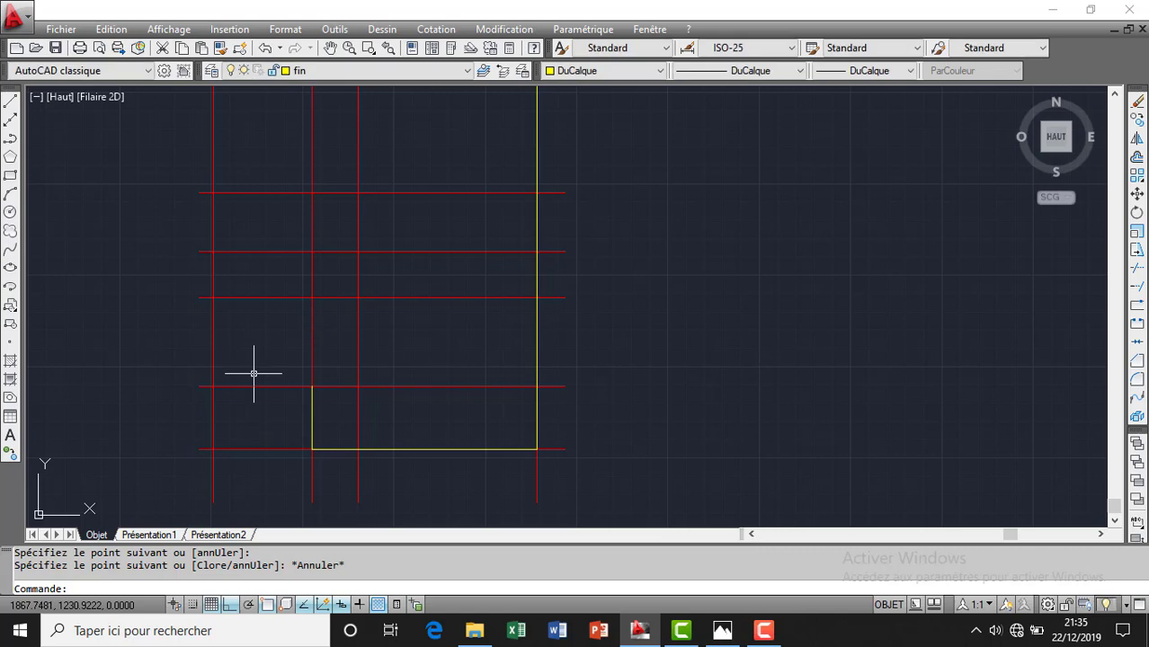
Draw the yellow left edge from the top-left corner down to the axis, then across to the right edge.
scroll(165, 369, down, 2)
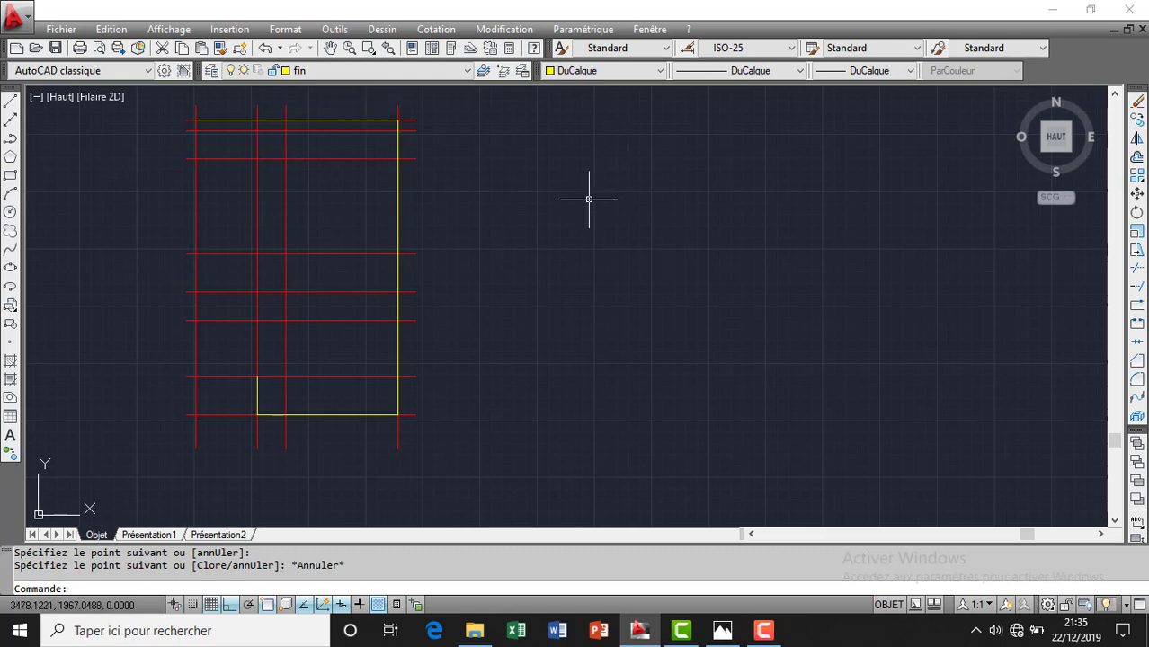
text(L)
key(Return)
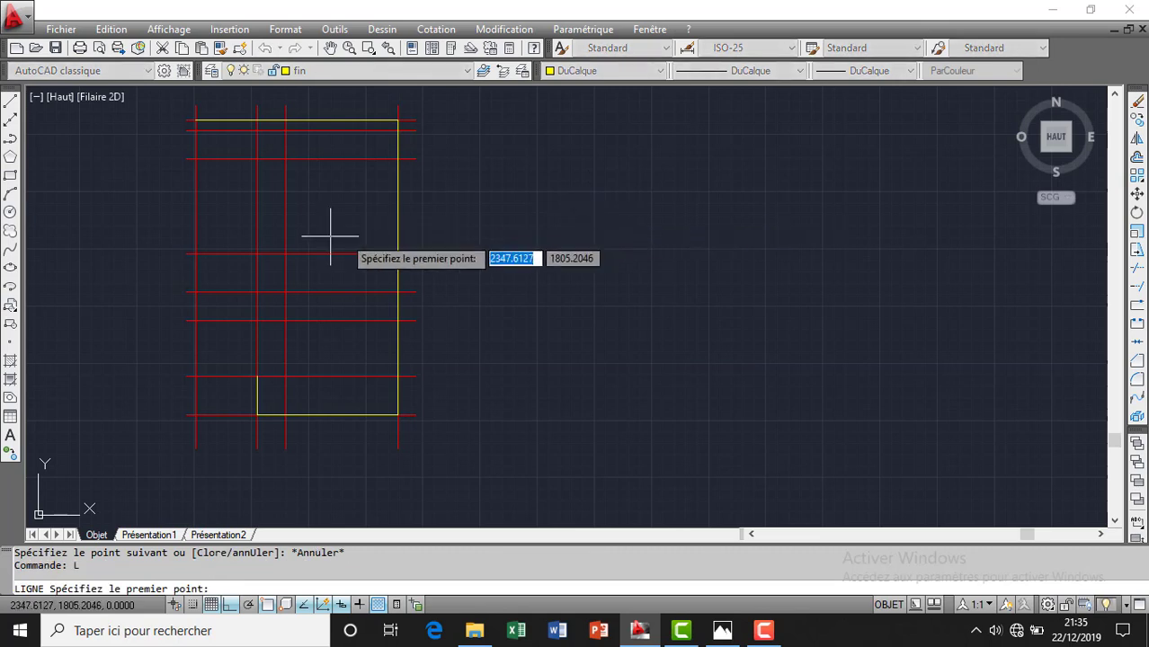
click(195, 119)
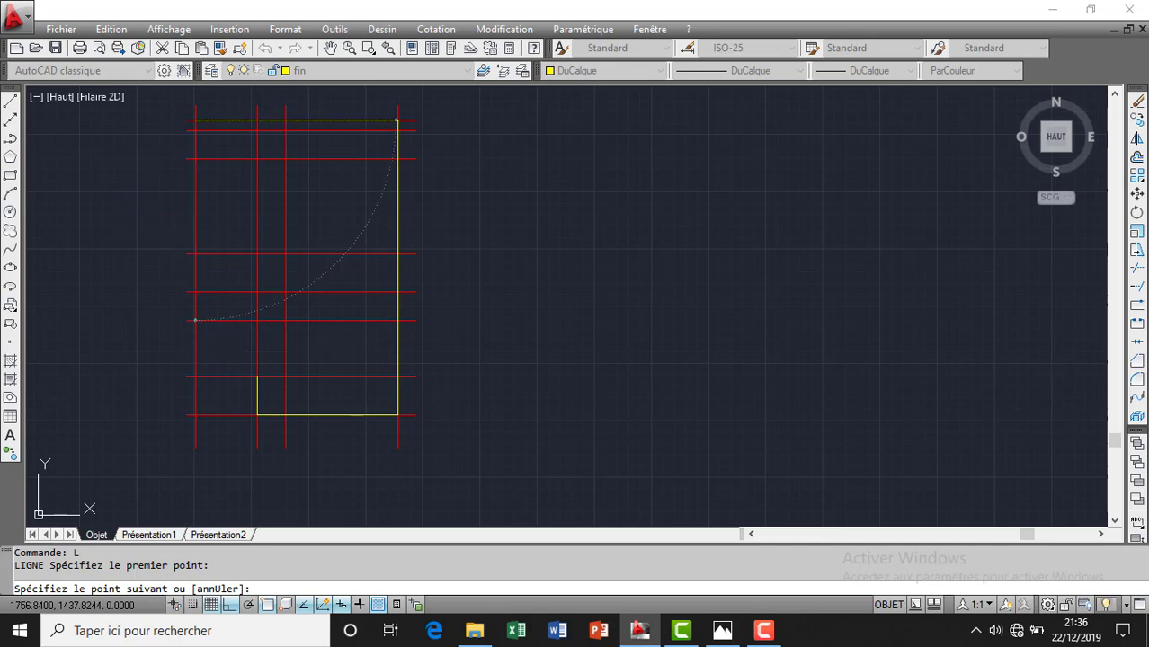
click(195, 320)
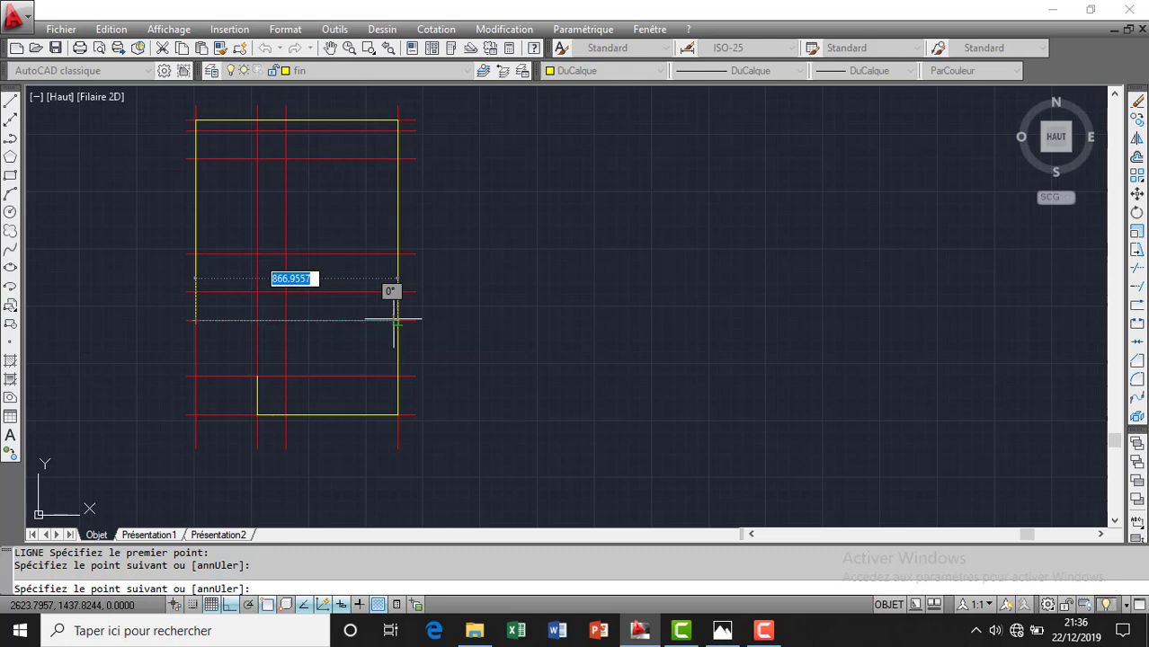
click(397, 320)
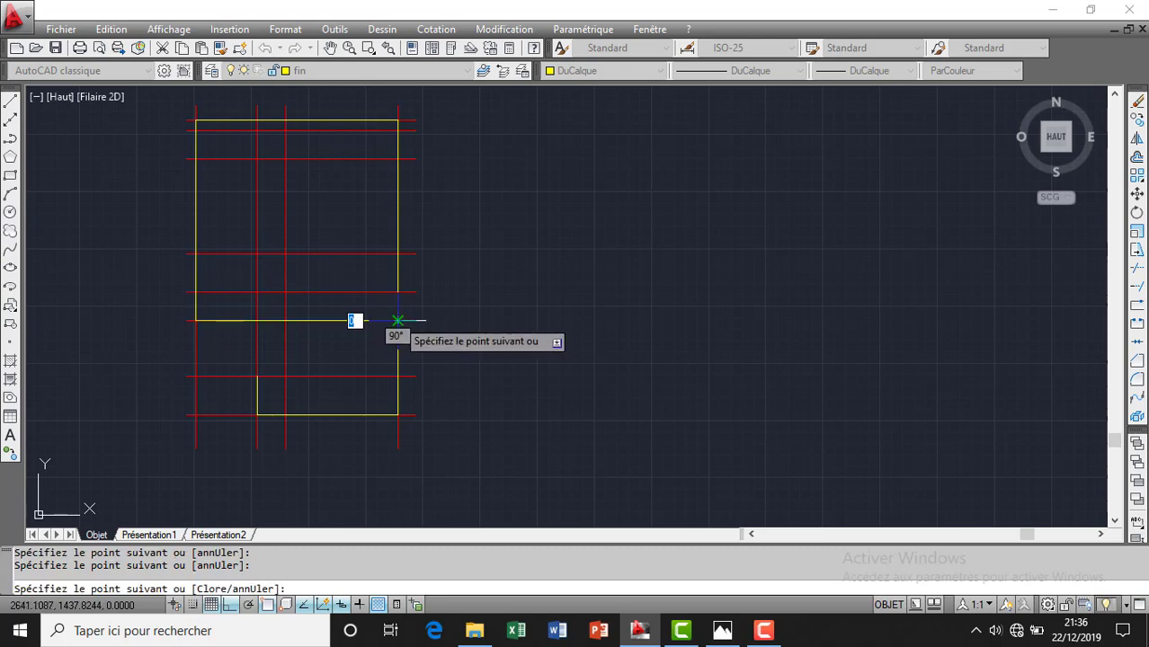
key(Escape)
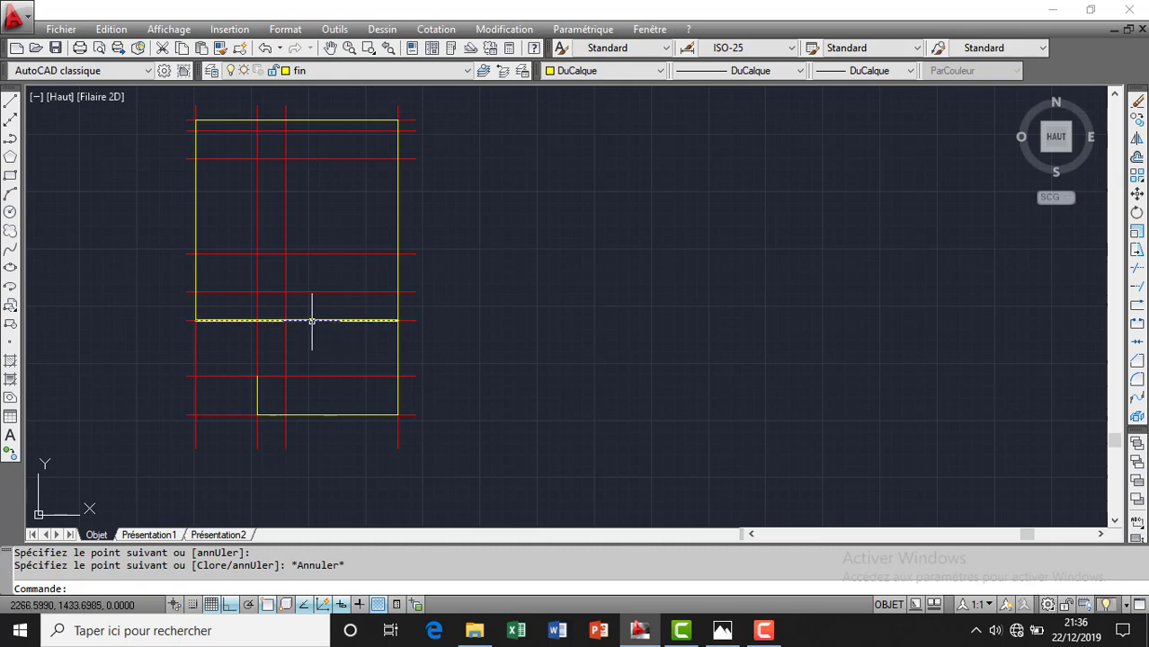
mouse_move(312, 321)
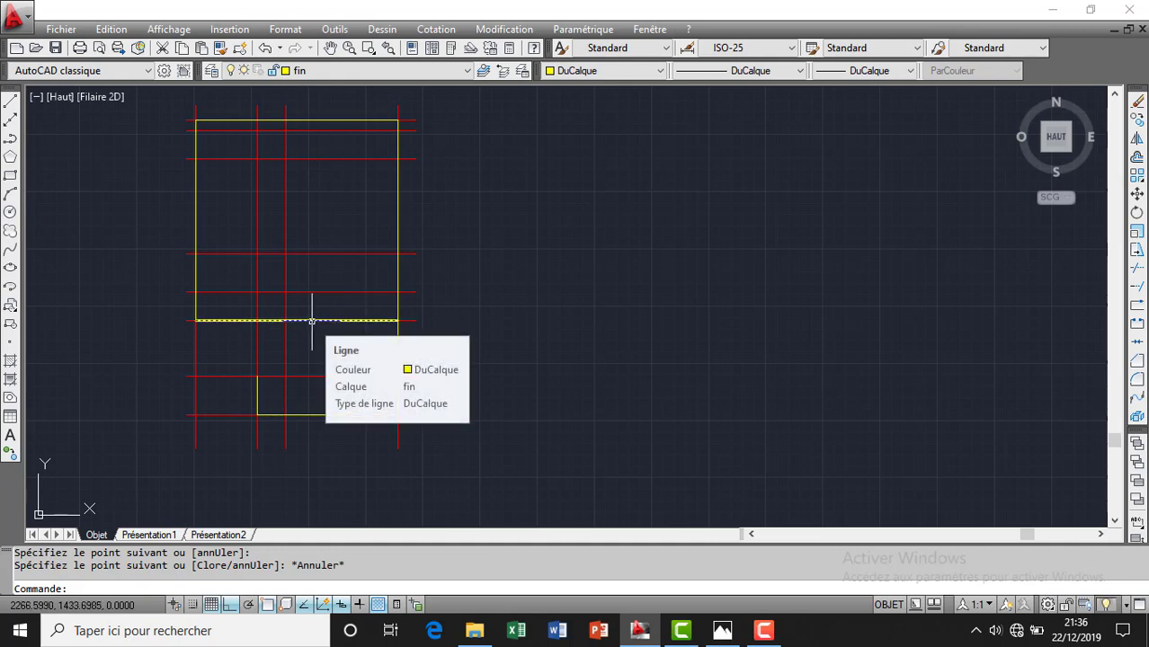
Cancel a stray line, then draw a short yellow segment at the upper axis crossing.
key(Return)
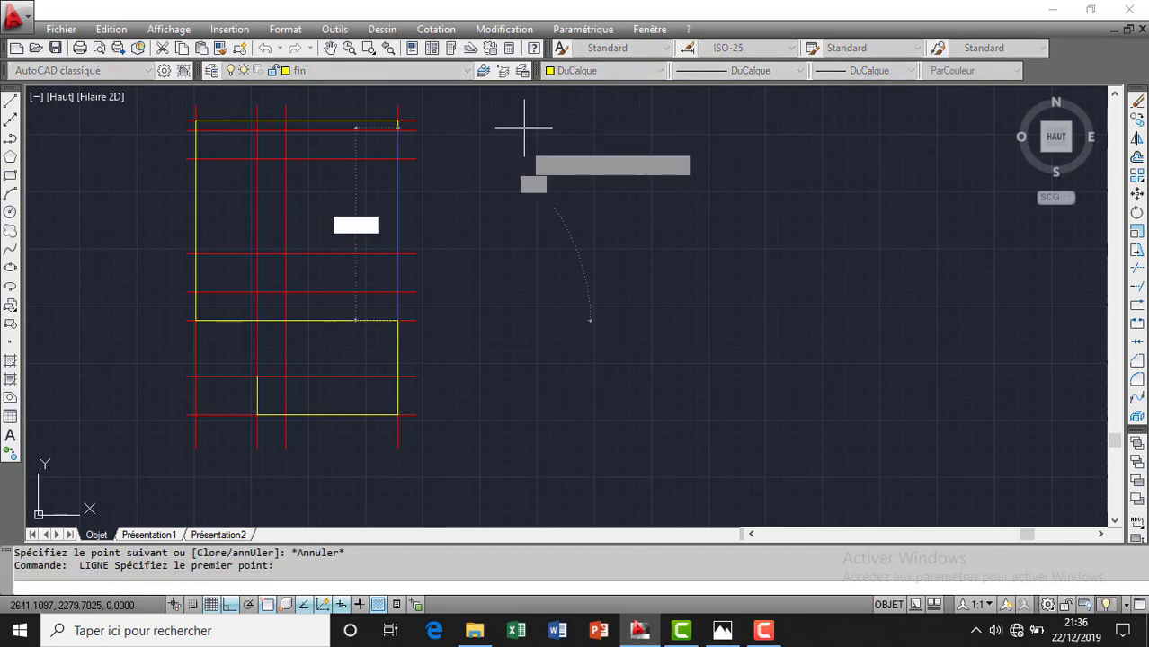
click(399, 320)
key(Escape)
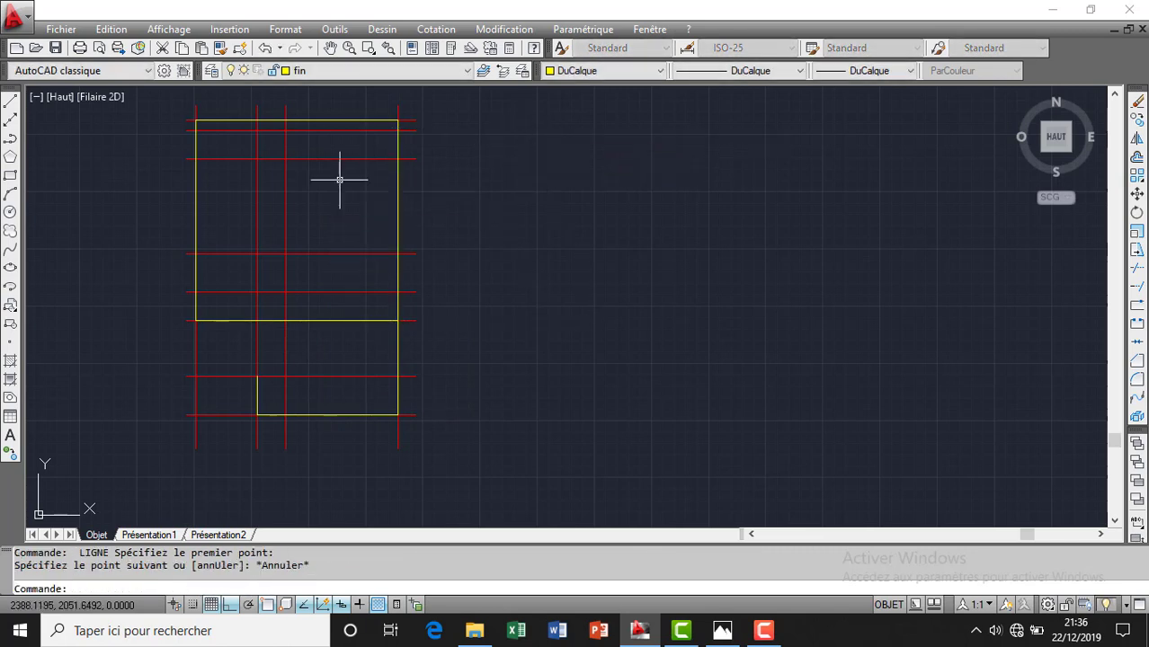
key(Escape)
text(L)
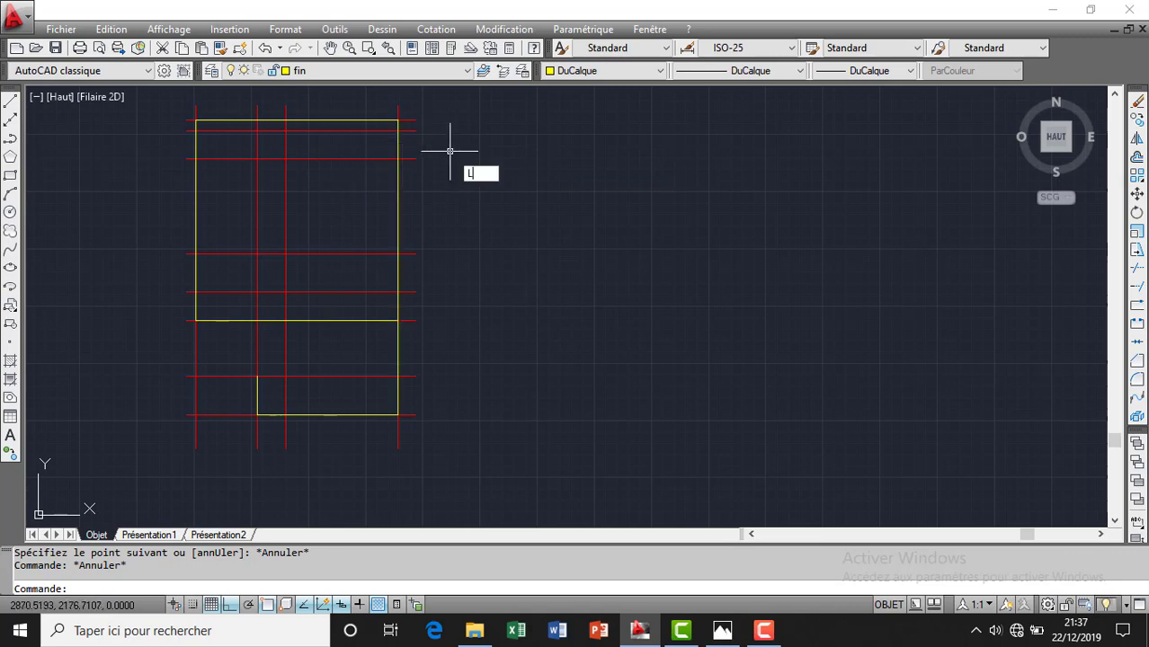
key(Return)
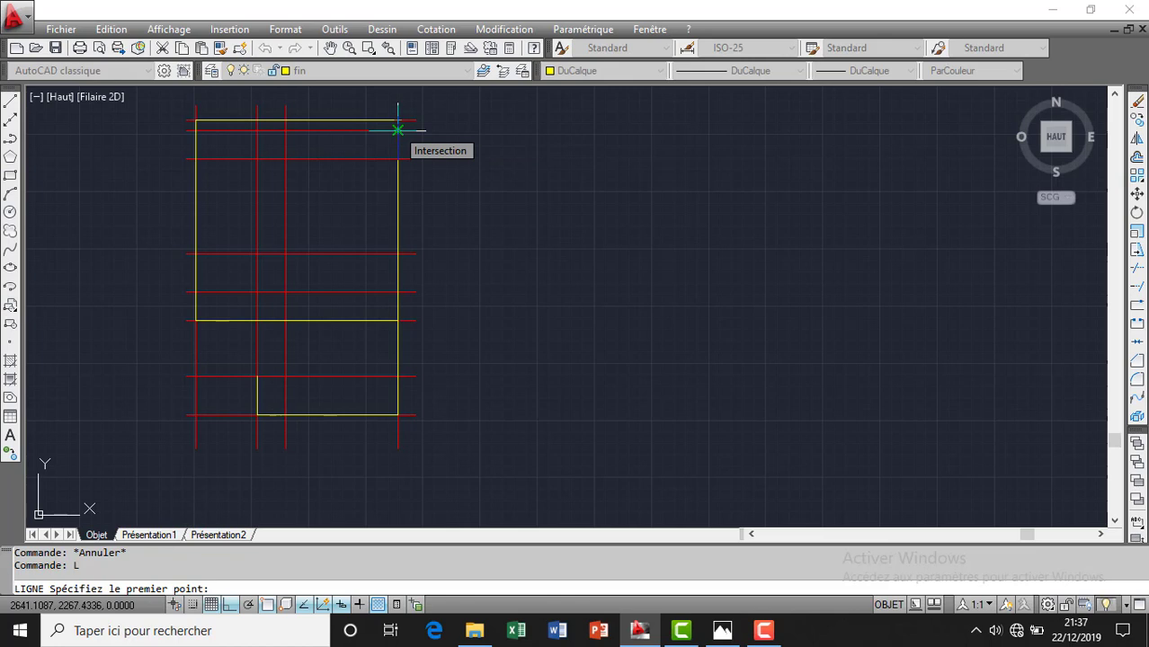
click(398, 130)
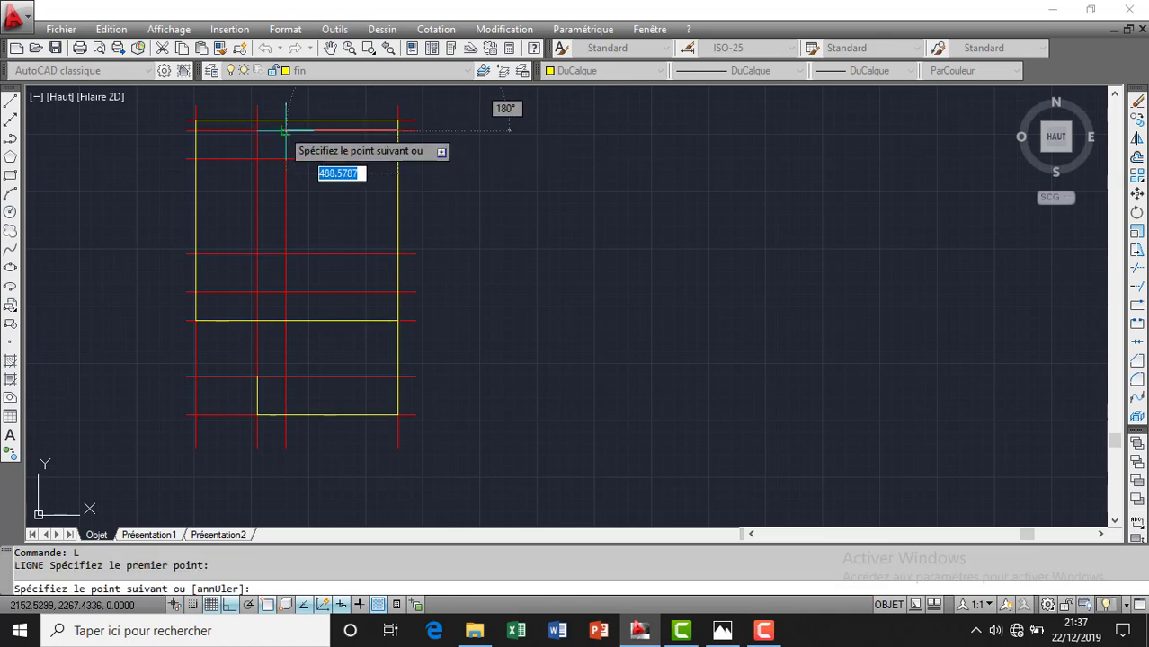
key(Escape)
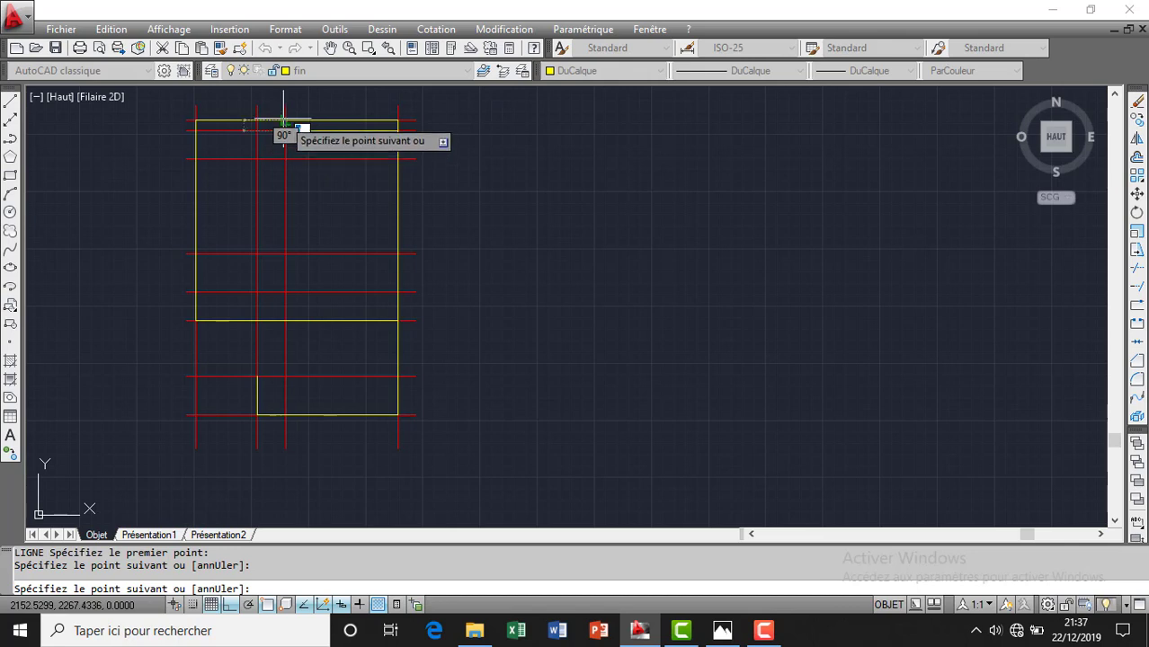
click(286, 119)
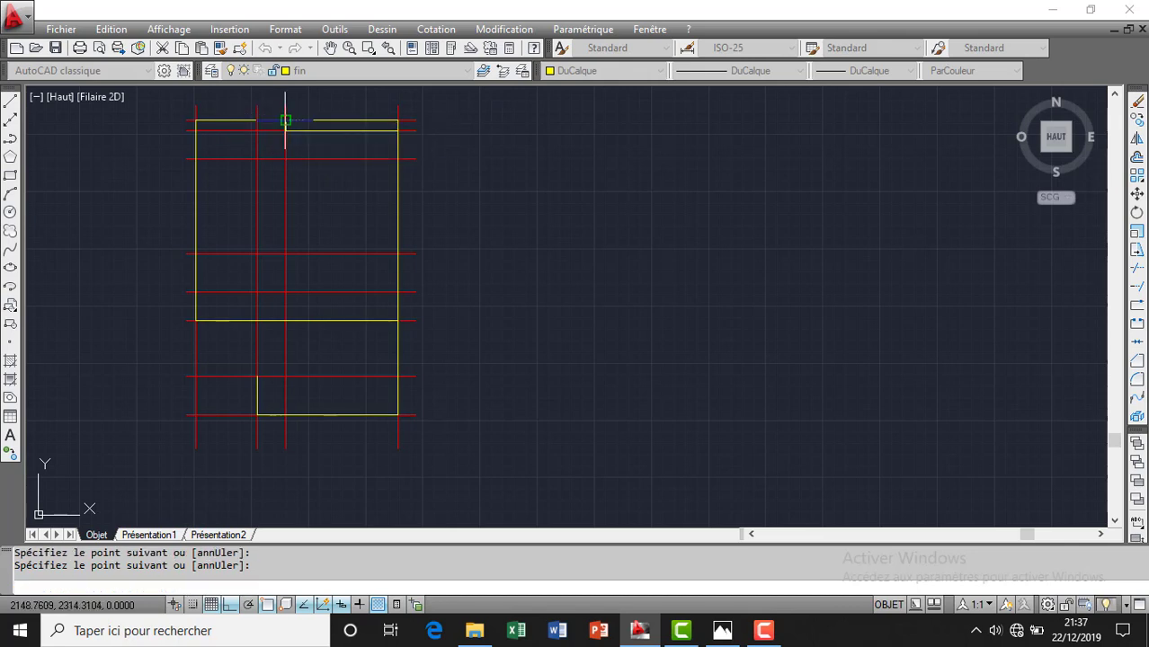
click(285, 130)
key(Escape)
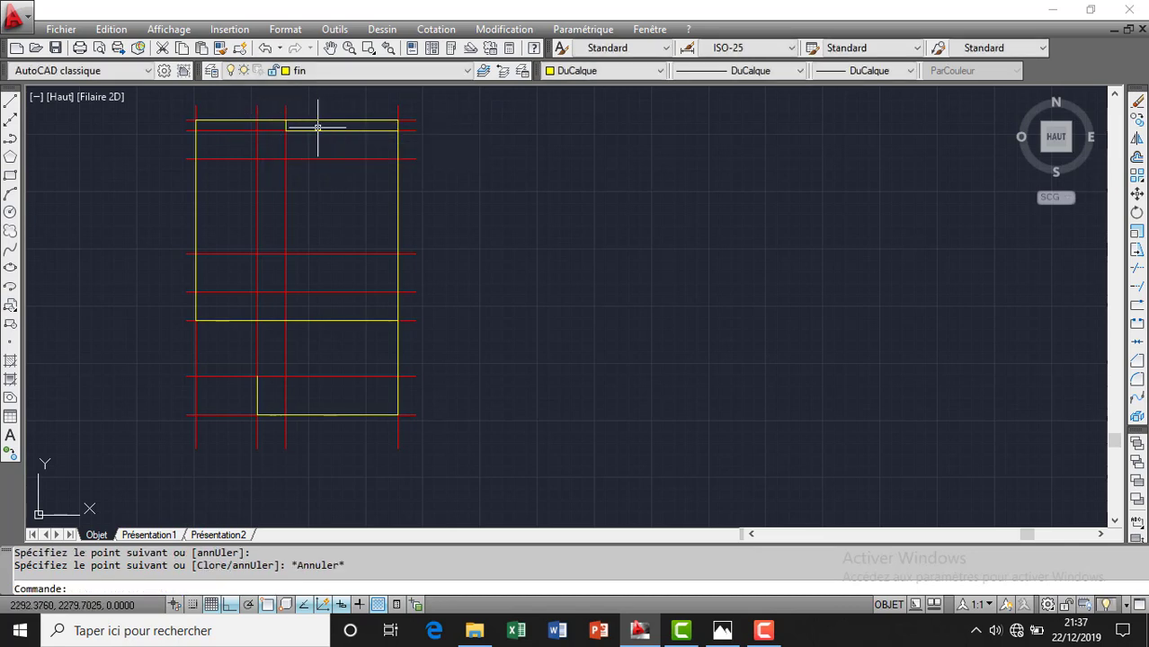
Trace a yellow line from the right outline corner to the left edge, and begin the inner vertical line.
text(L)
key(Return)
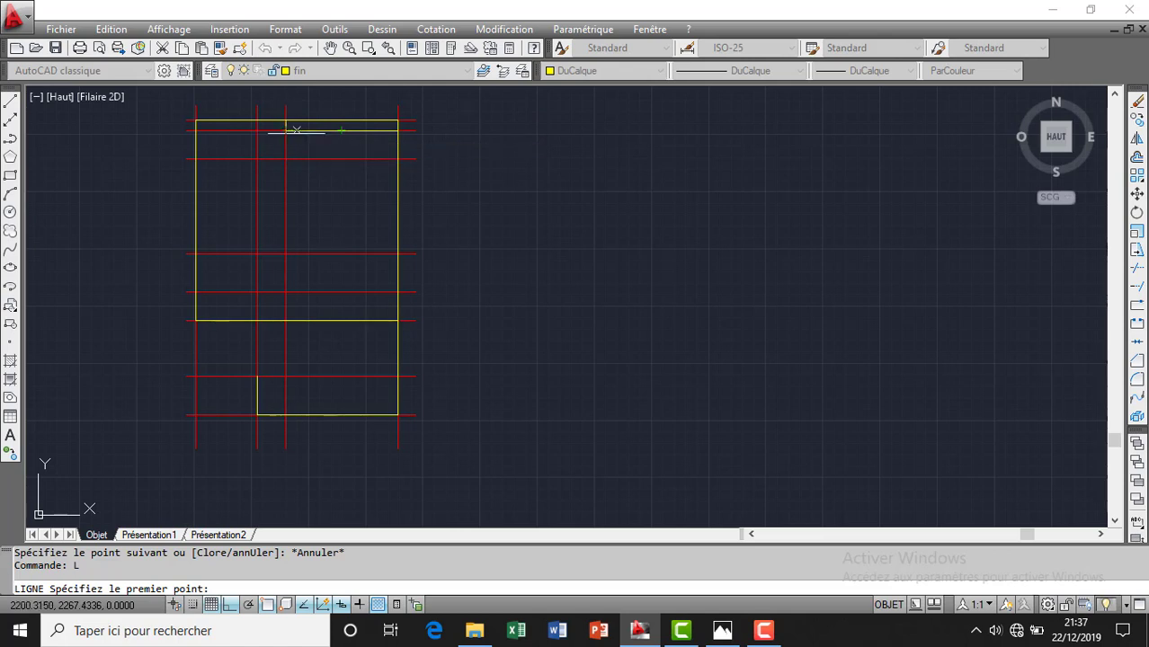
click(398, 158)
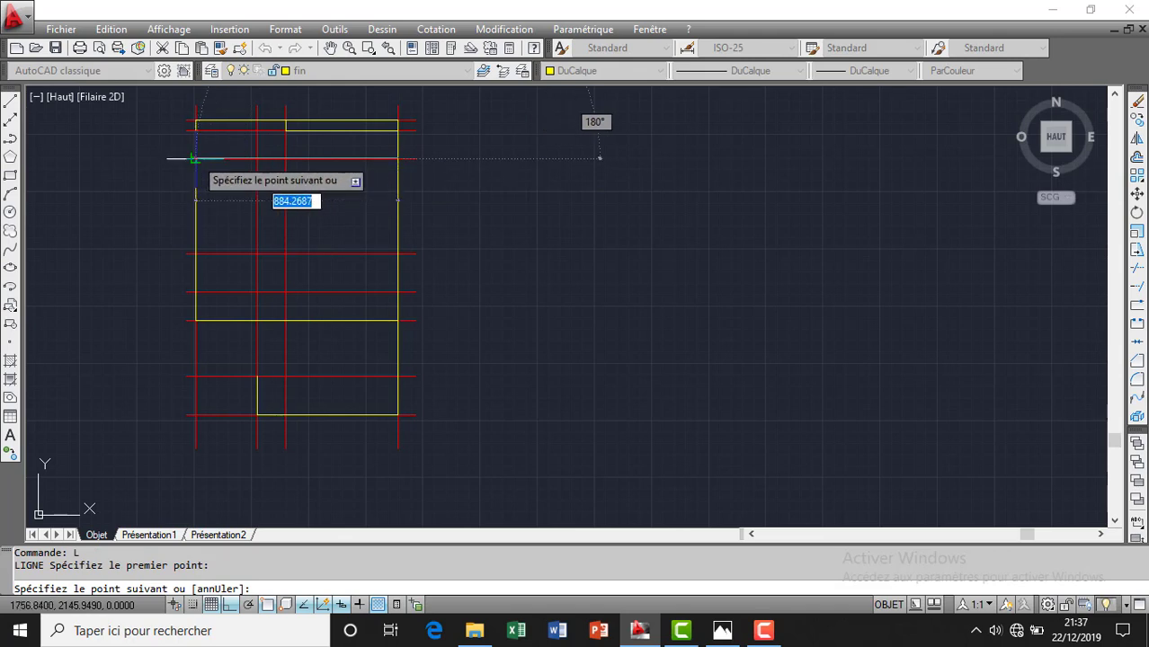
click(195, 158)
key(Escape)
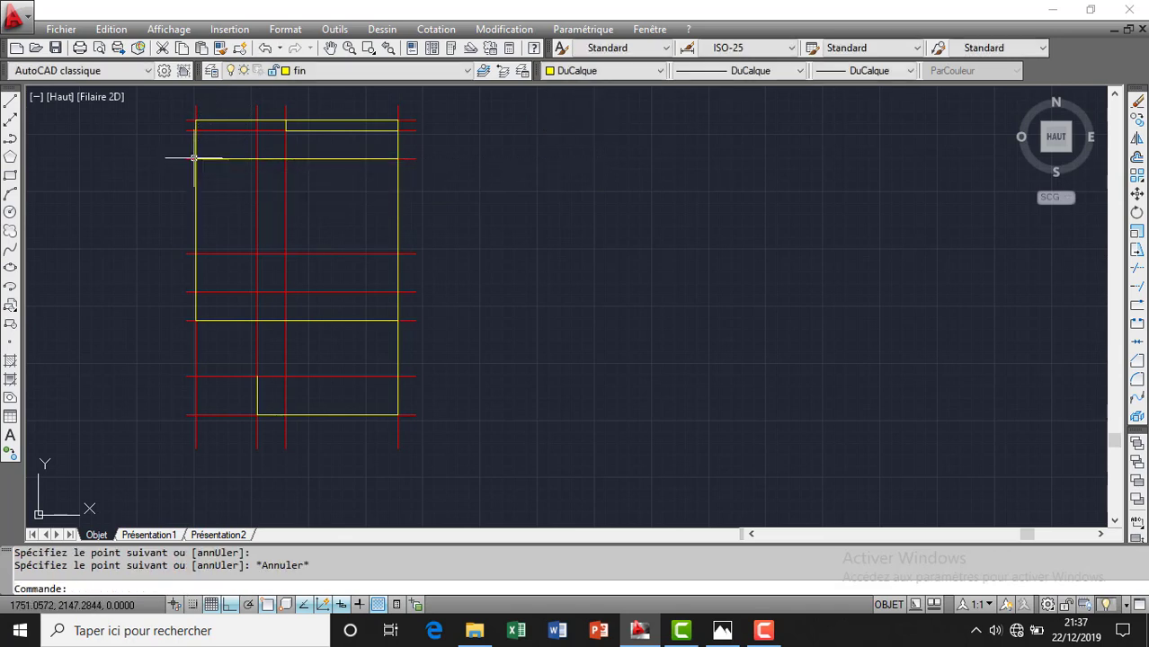
text(L)
key(Return)
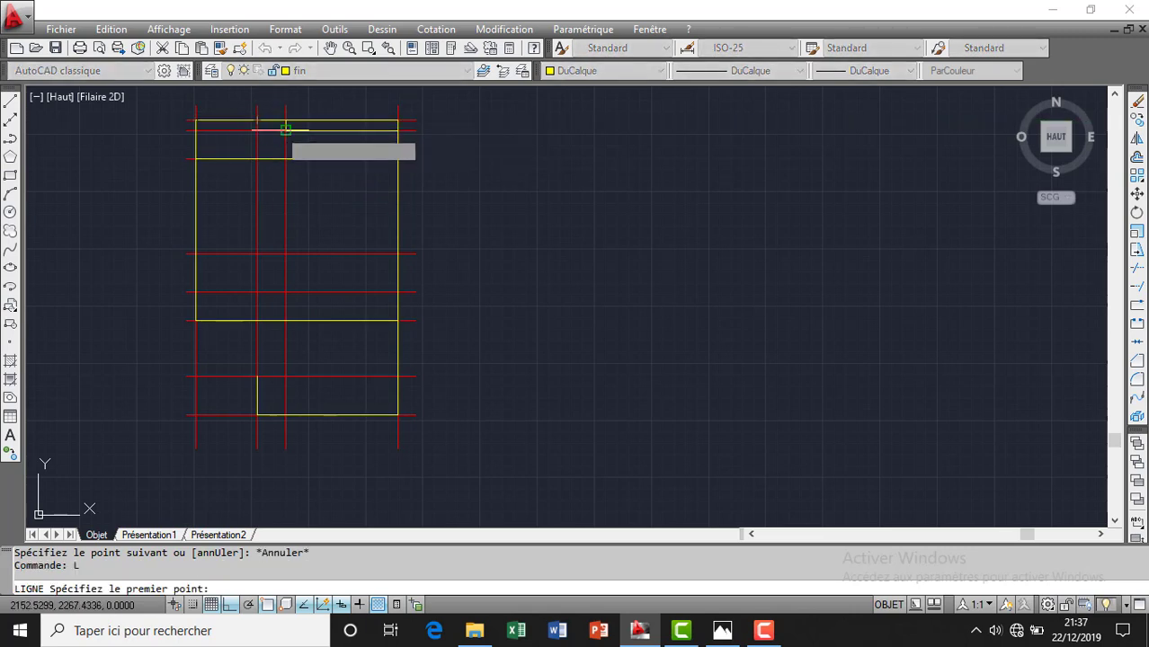
click(285, 130)
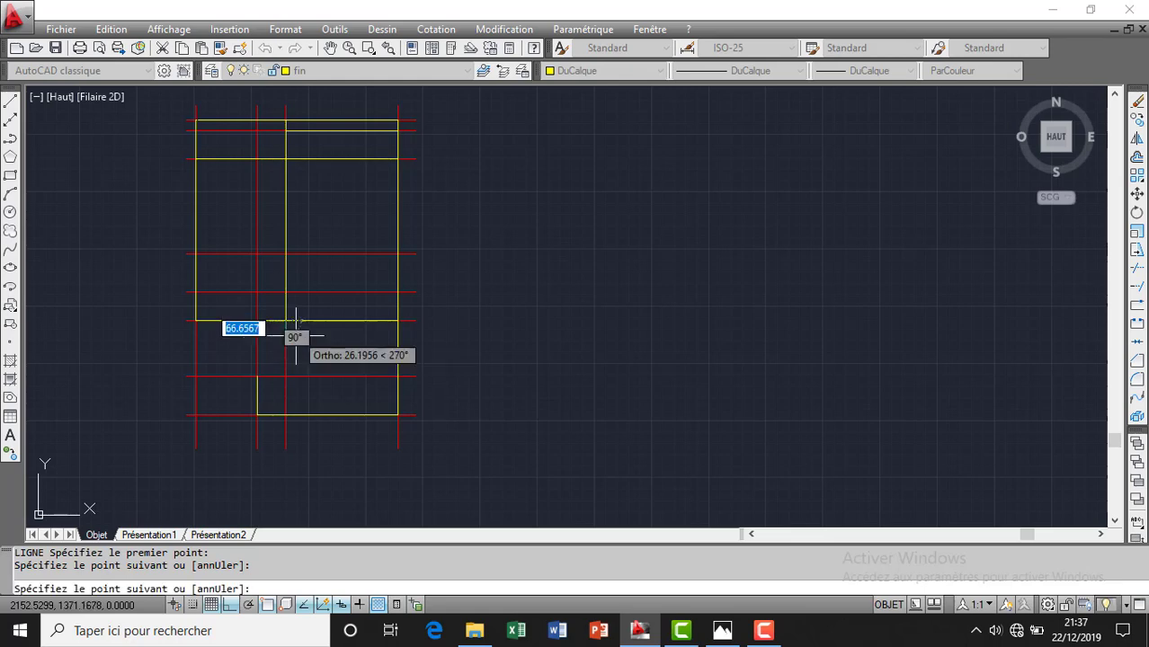
scroll(288, 326, up, 2)
scroll(283, 313, up, 2)
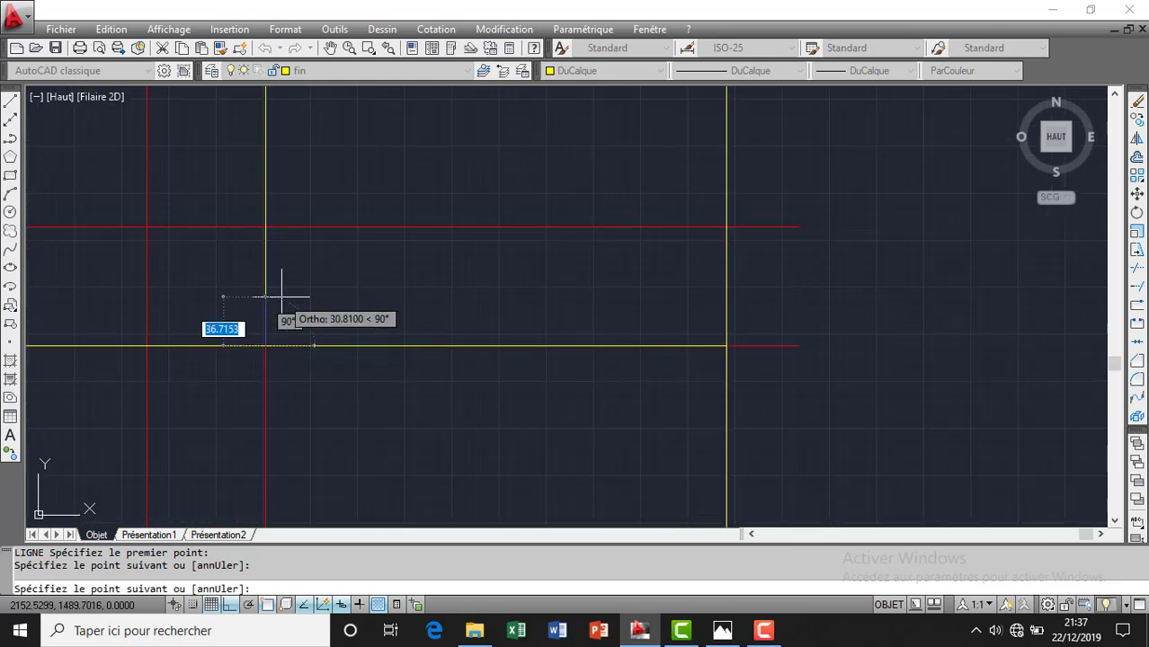
key(Escape)
scroll(306, 315, down, 3)
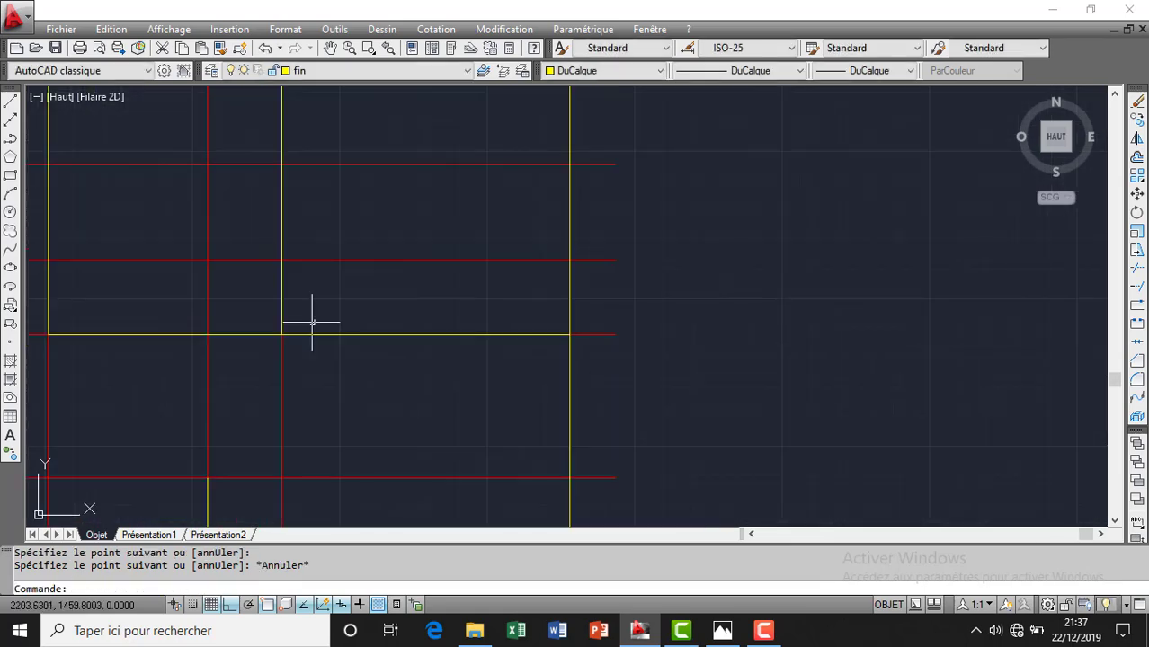
scroll(310, 368, down, 3)
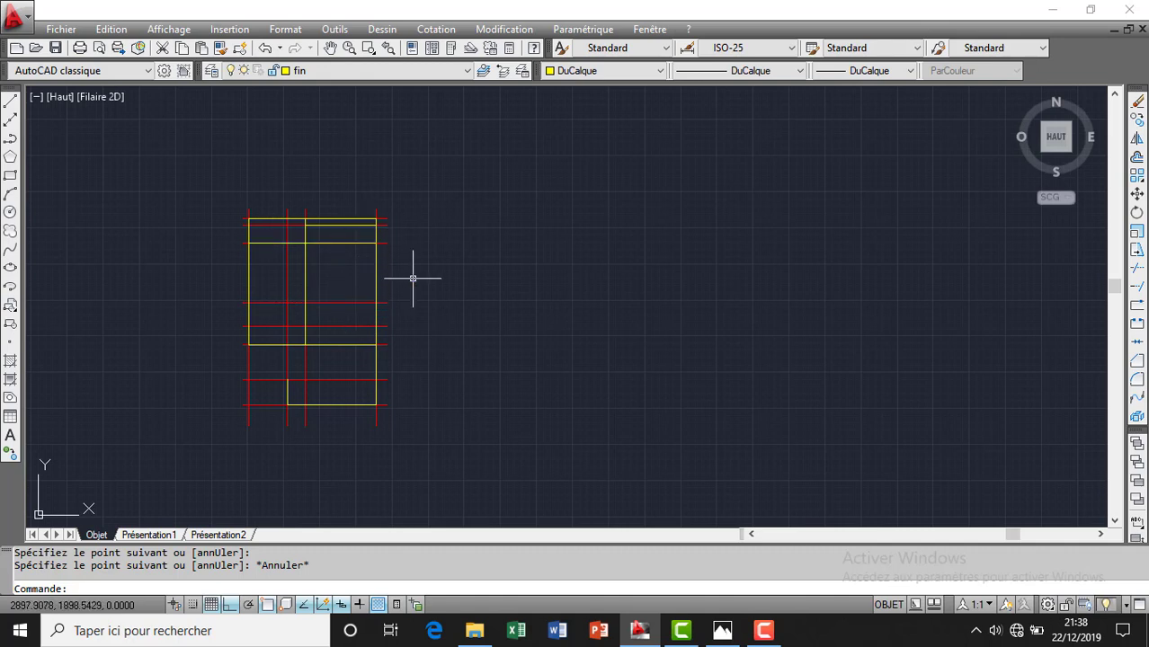
Draw a yellow horizontal line along the middle axis from the outline's right edge to its left edge.
text(l)
key(Return)
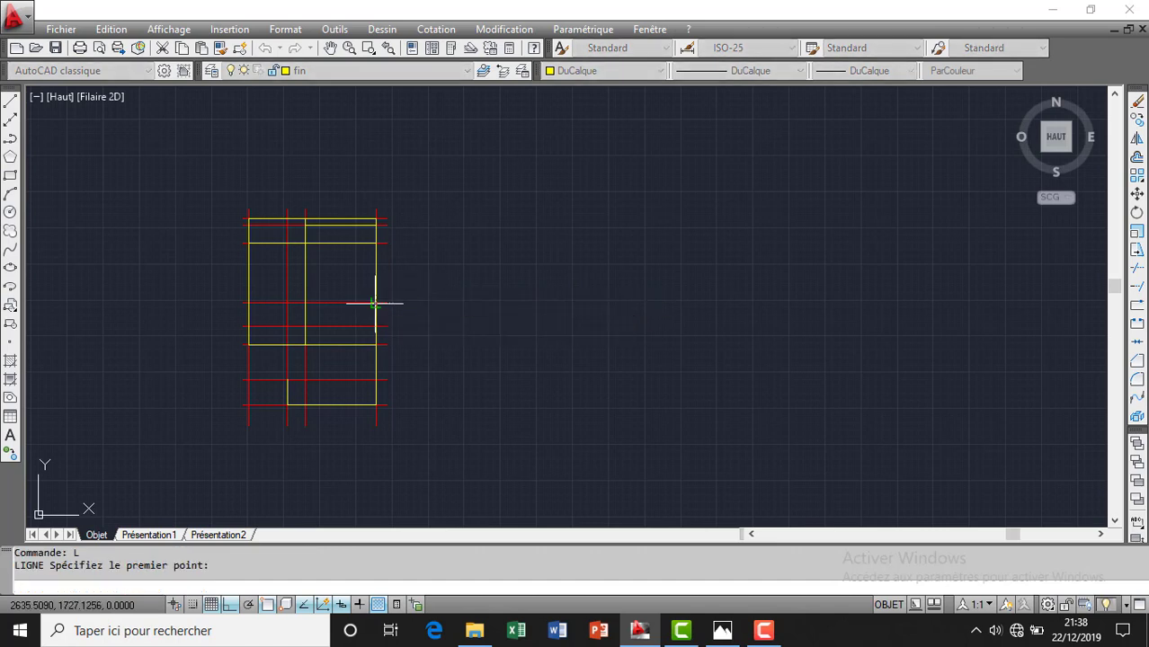
click(375, 303)
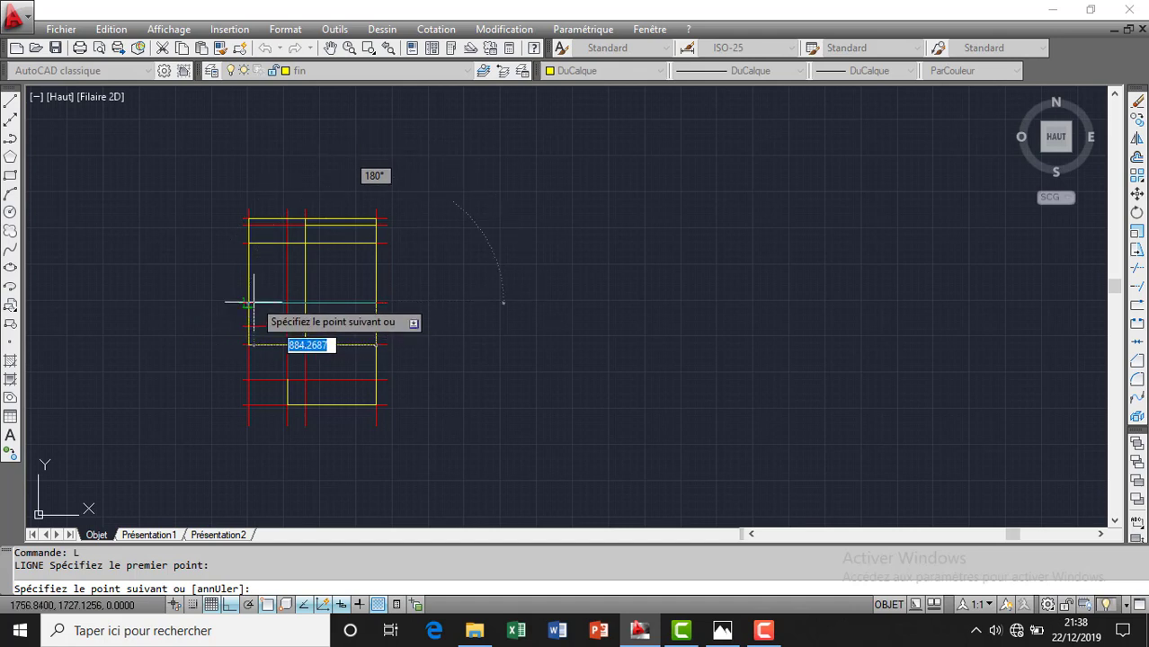
scroll(254, 303, up, 2)
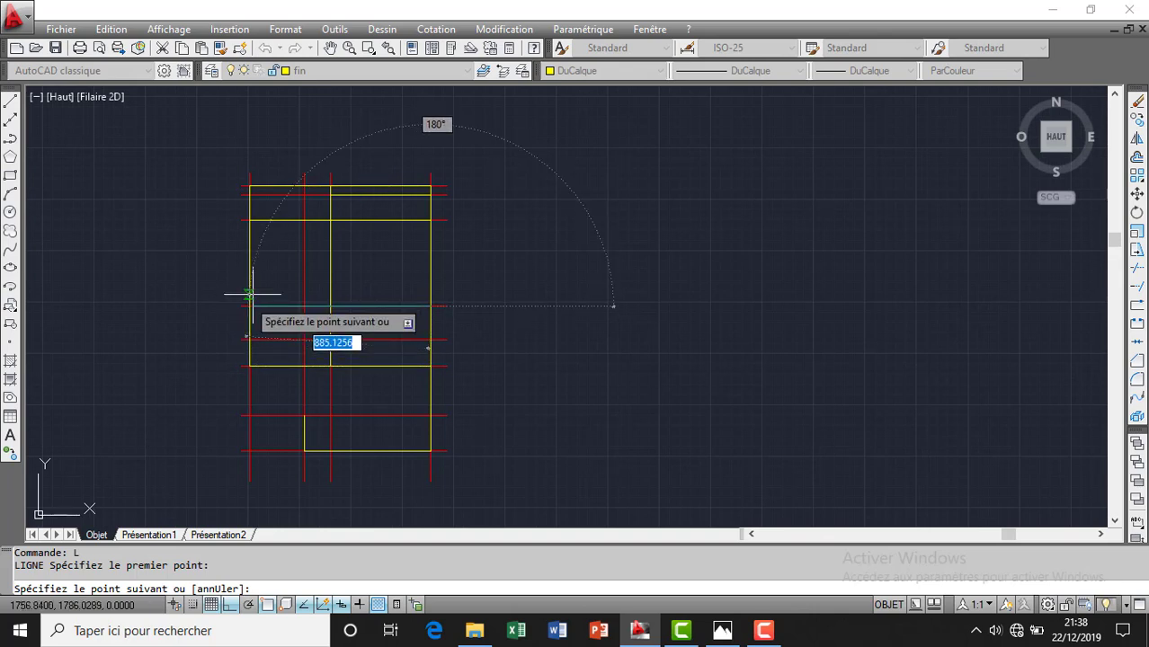
scroll(253, 294, up, 2)
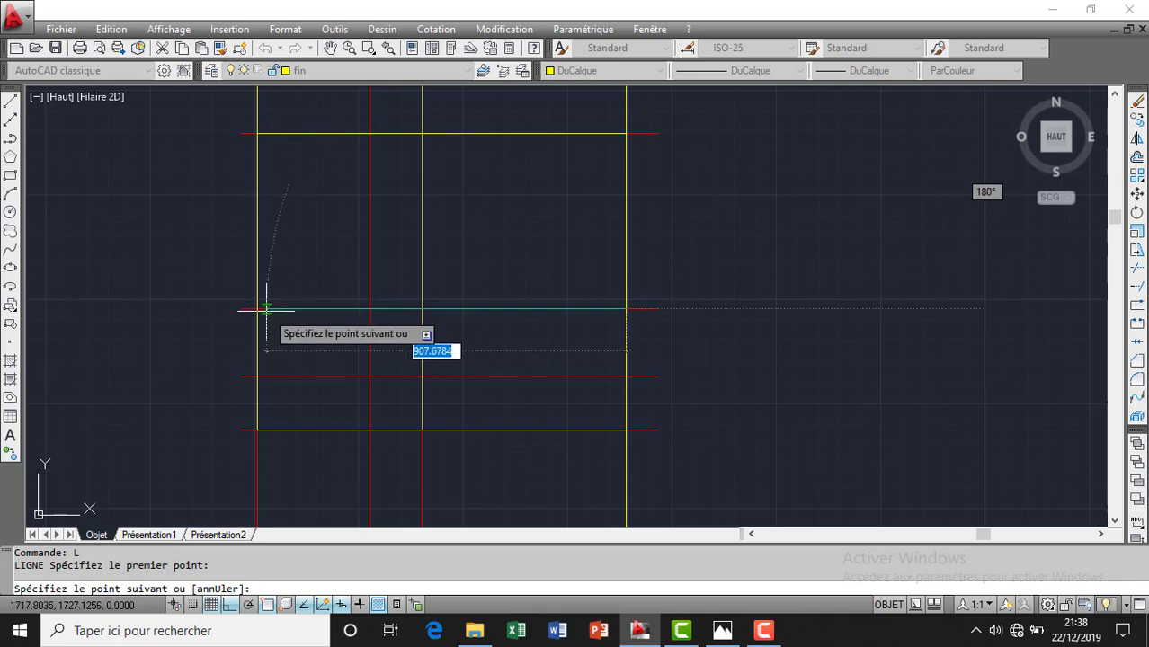
click(257, 308)
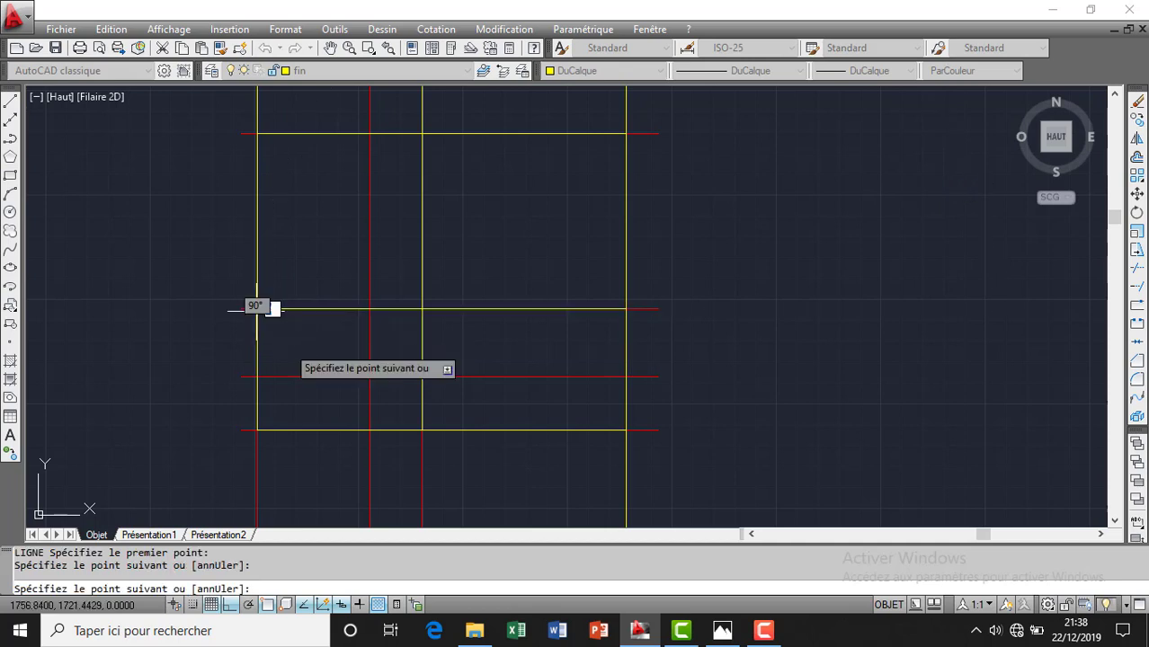
key(Escape)
scroll(304, 366, down, 2)
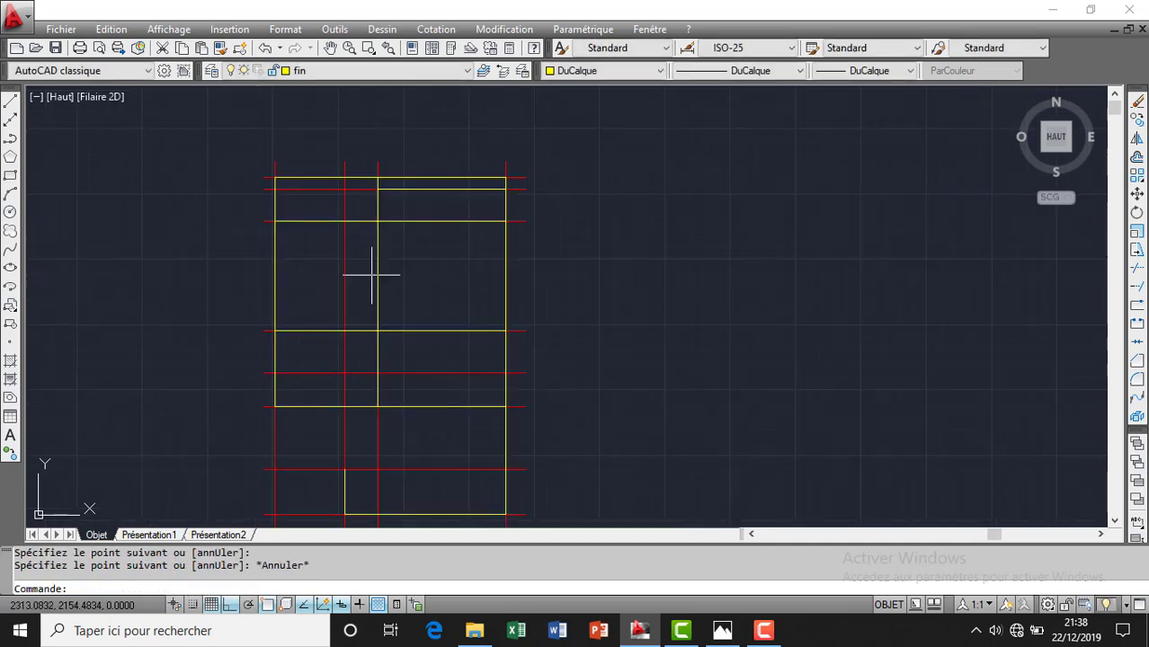
scroll(457, 298, down, 4)
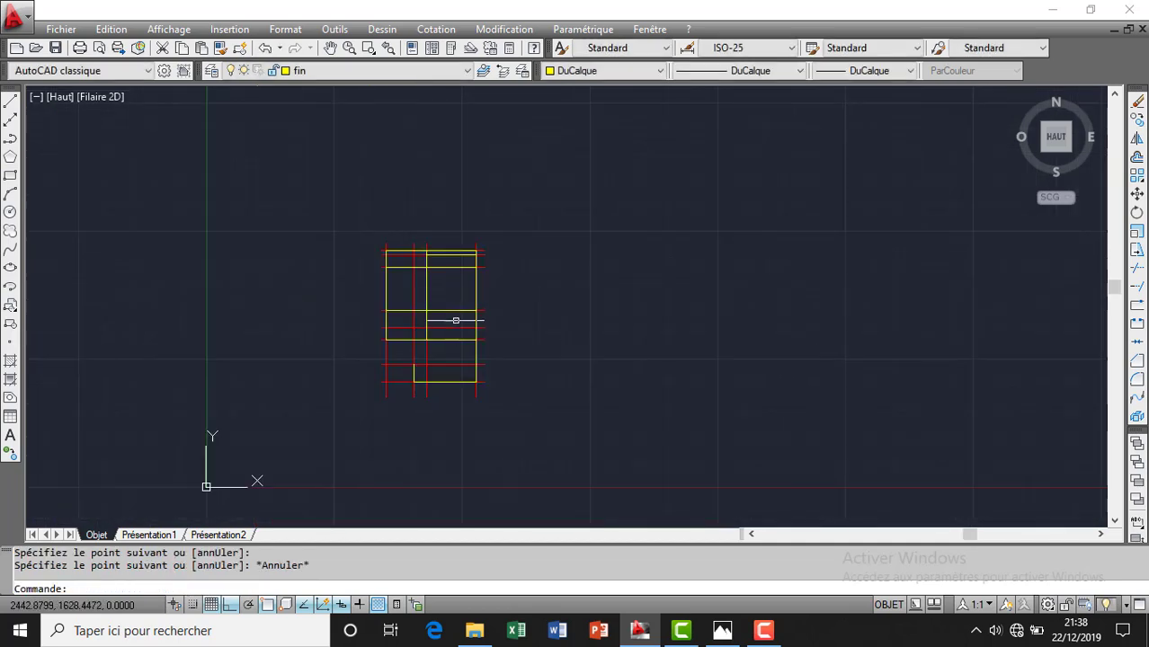
Zoom in on the top of the plan and select the top yellow edge line.
scroll(456, 320, up, 4)
scroll(441, 252, up, 3)
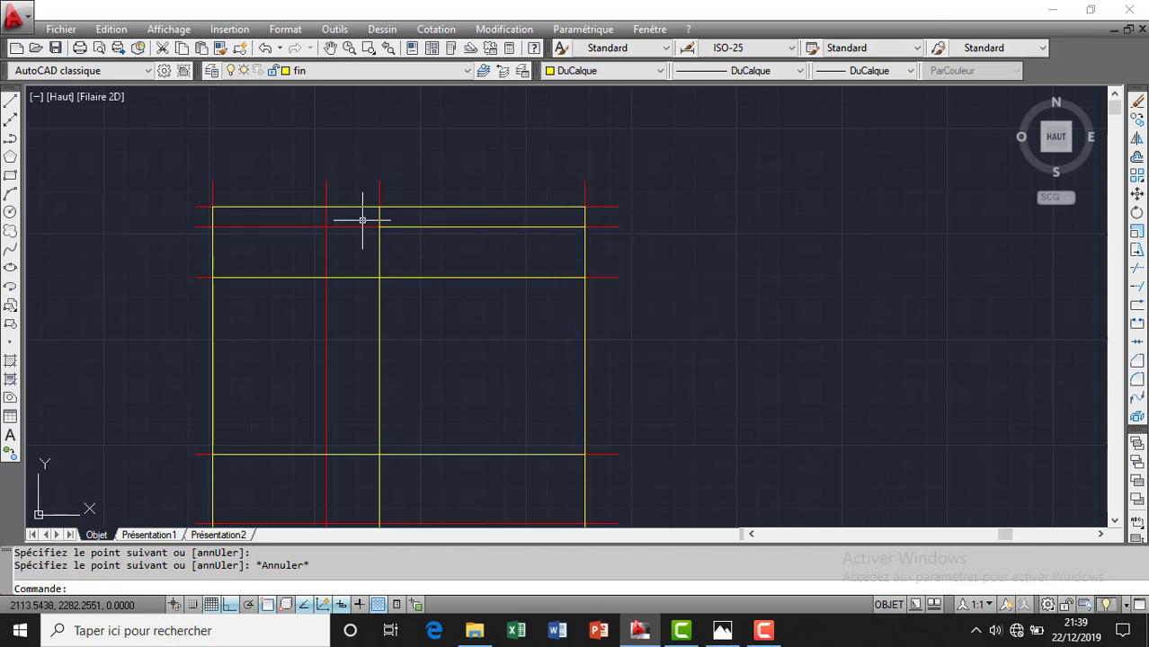
scroll(400, 436, down, 2)
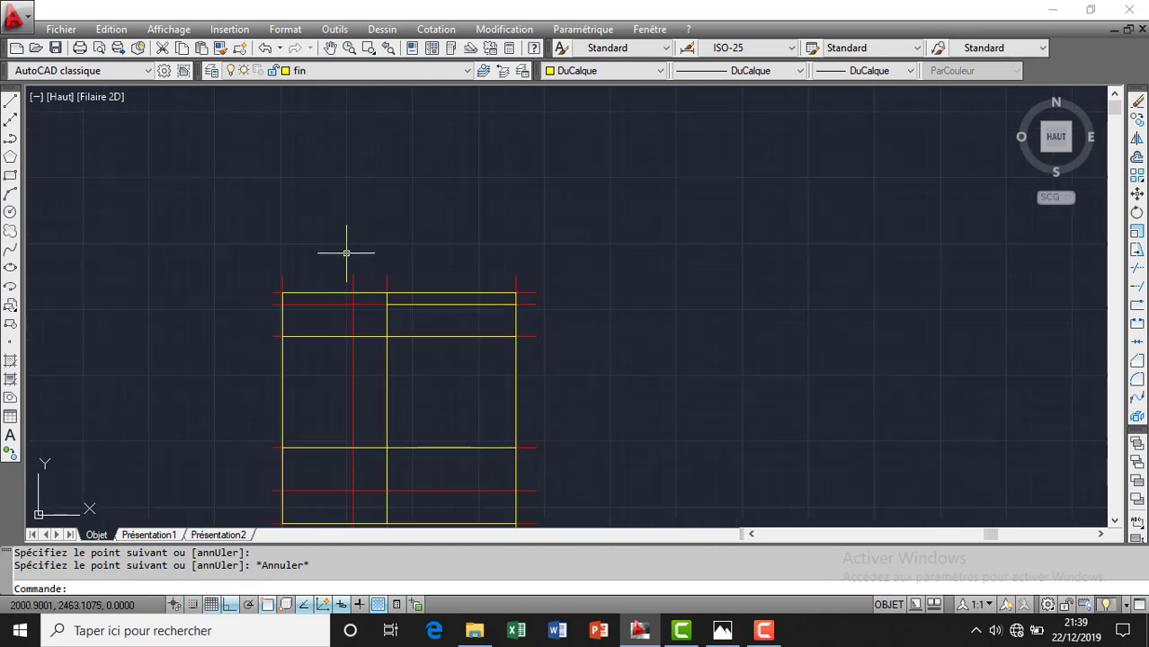
scroll(347, 253, up, 2)
scroll(357, 284, up, 5)
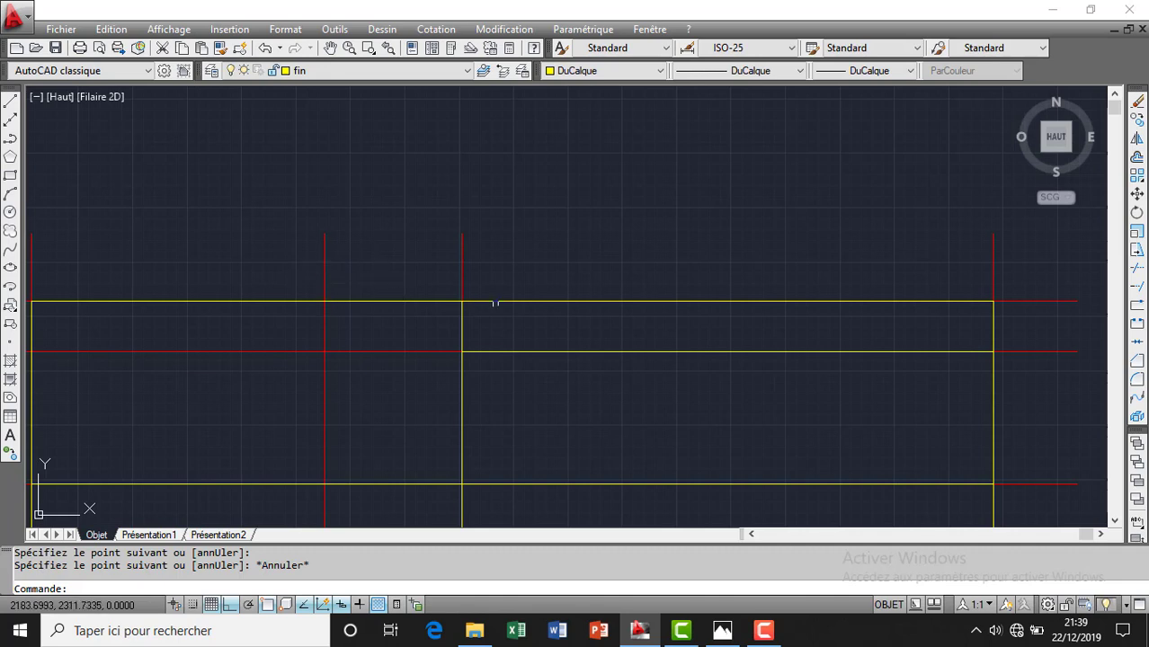
click(537, 302)
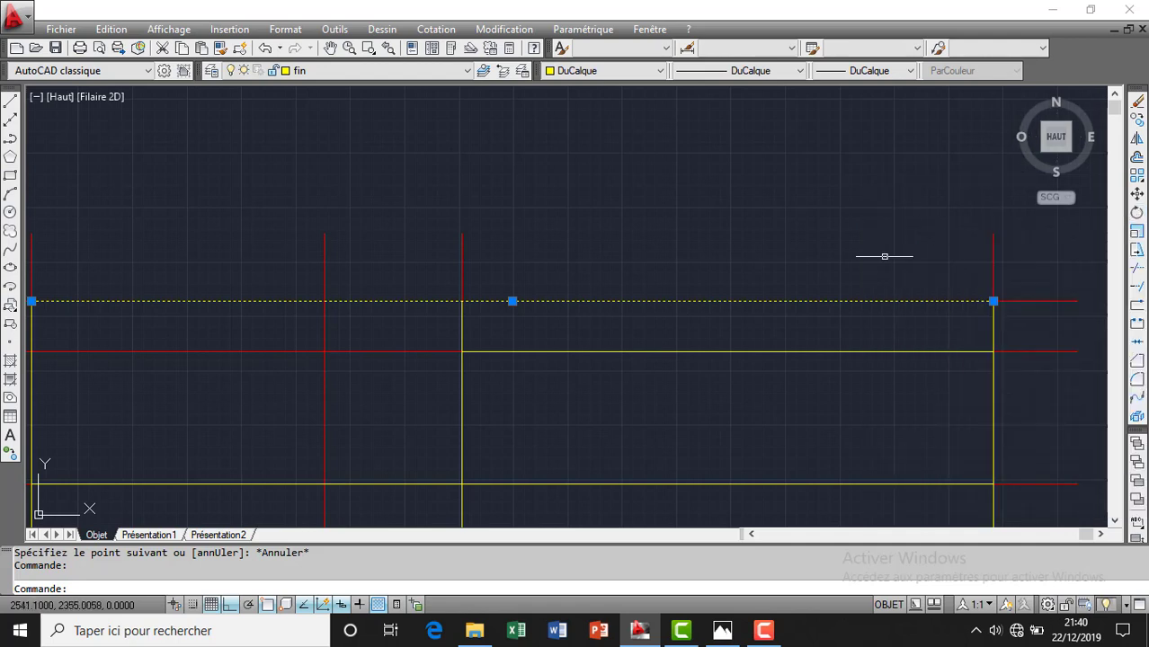
Start Offset in Through mode on the selected top line, clearing the suggested value.
click(1137, 159)
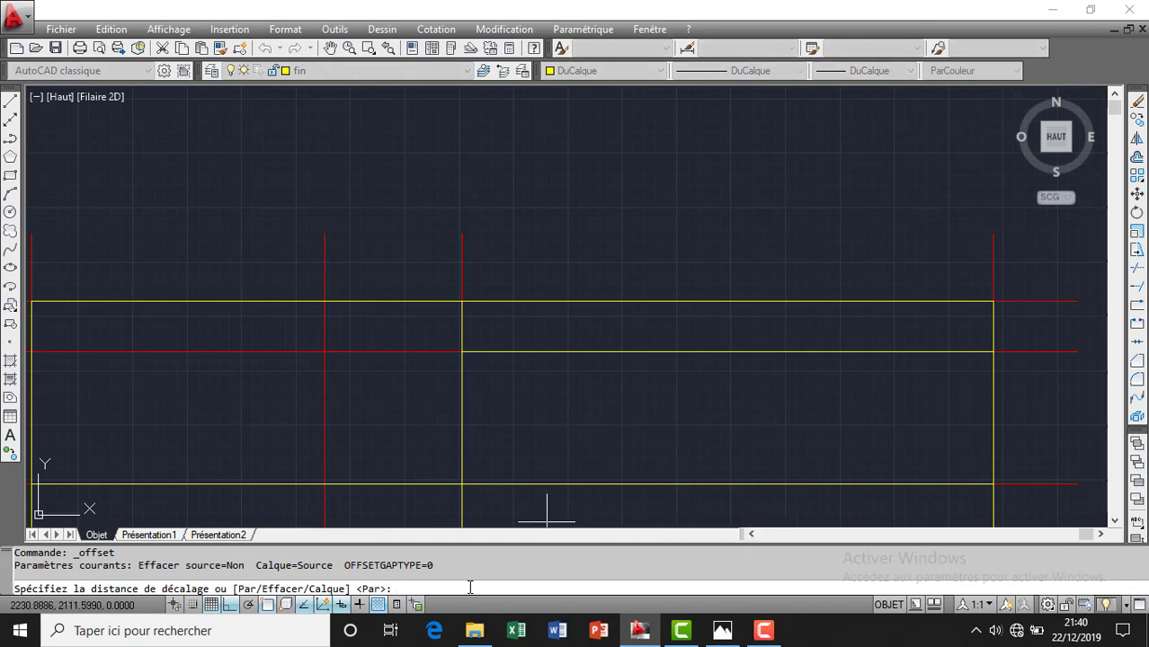
text(P)
key(Return)
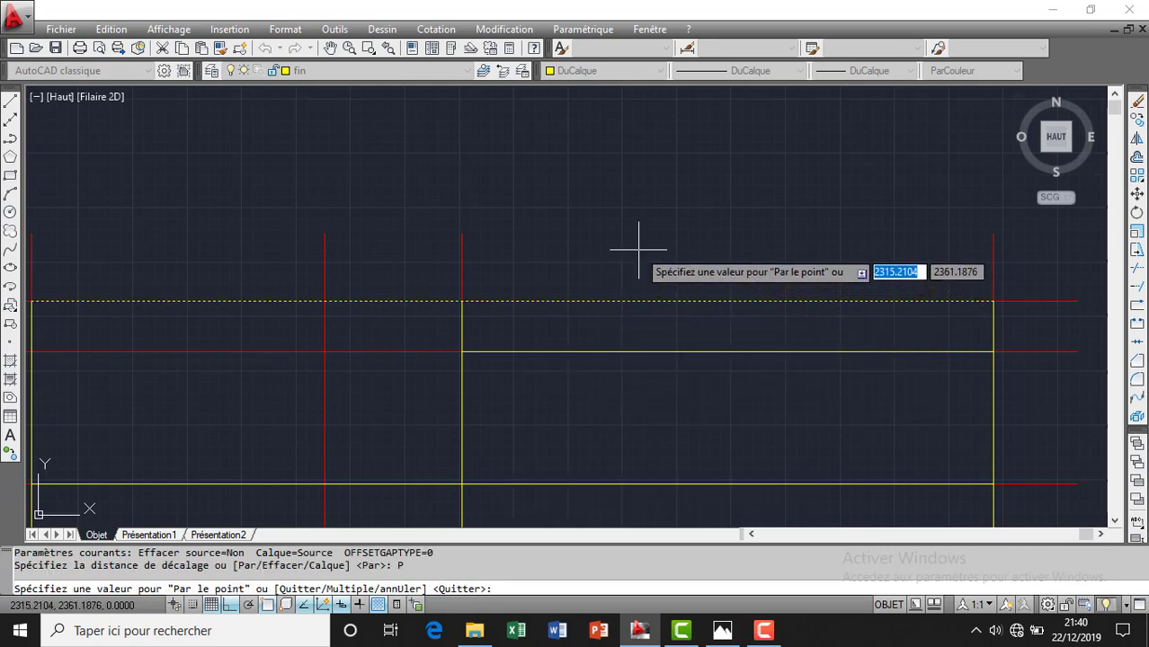
key(BackSpace)
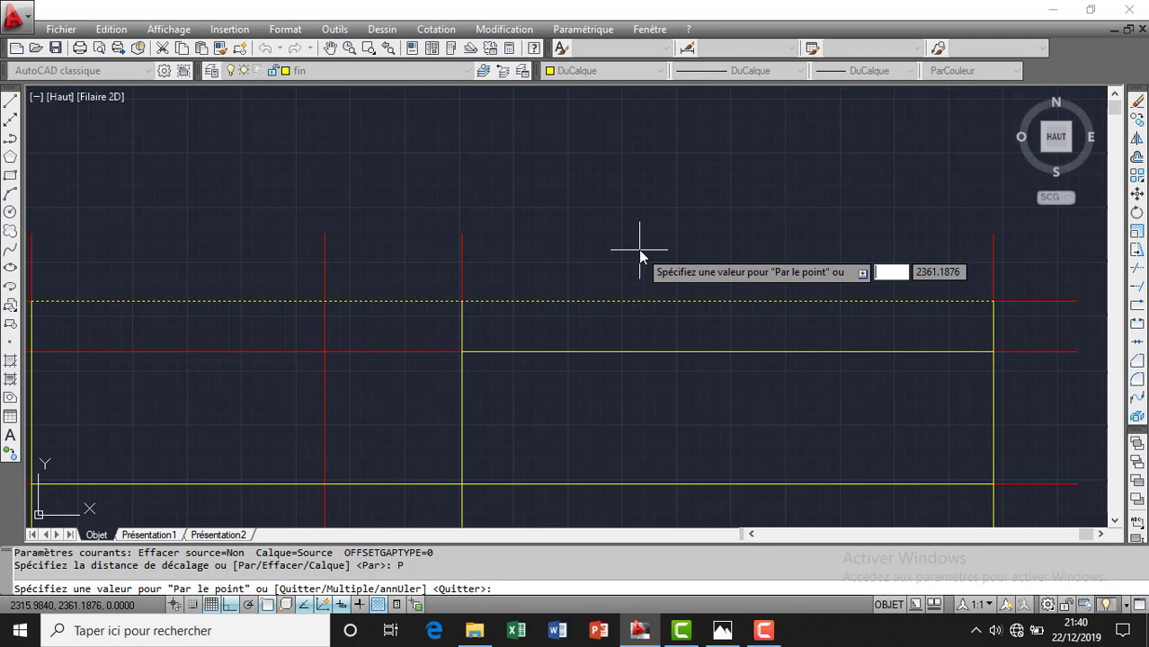
Set the offset distance to 12.5 and copy two top yellow lines, one above and one below.
text(12)
text(.5)
key(Return)
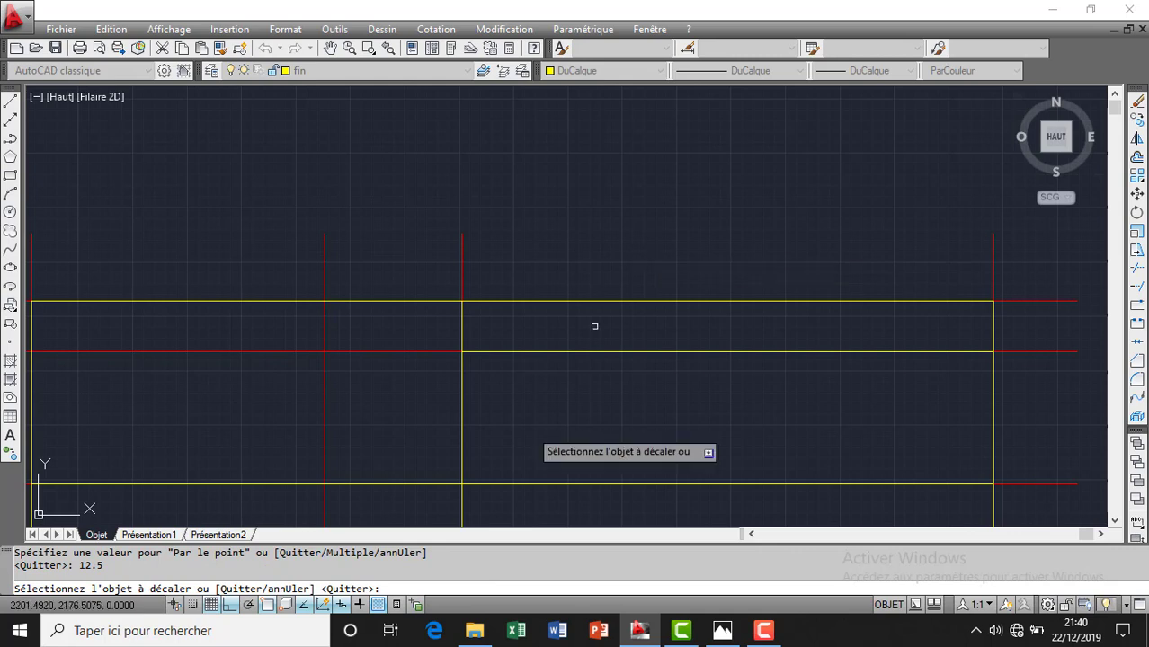
click(663, 301)
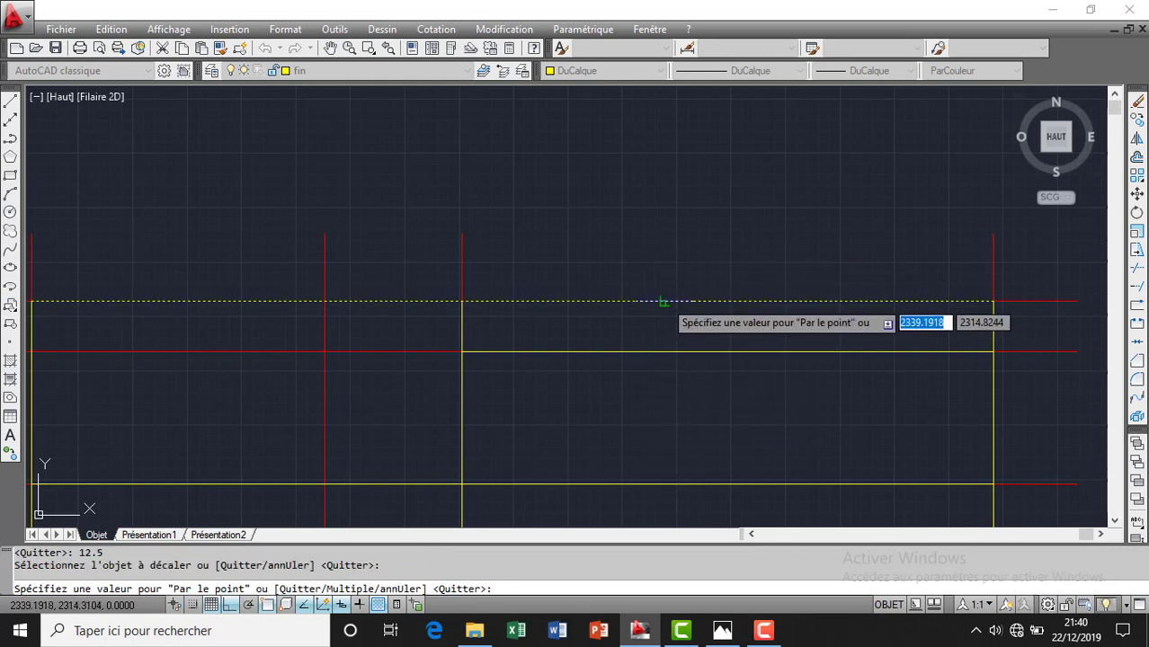
click(660, 271)
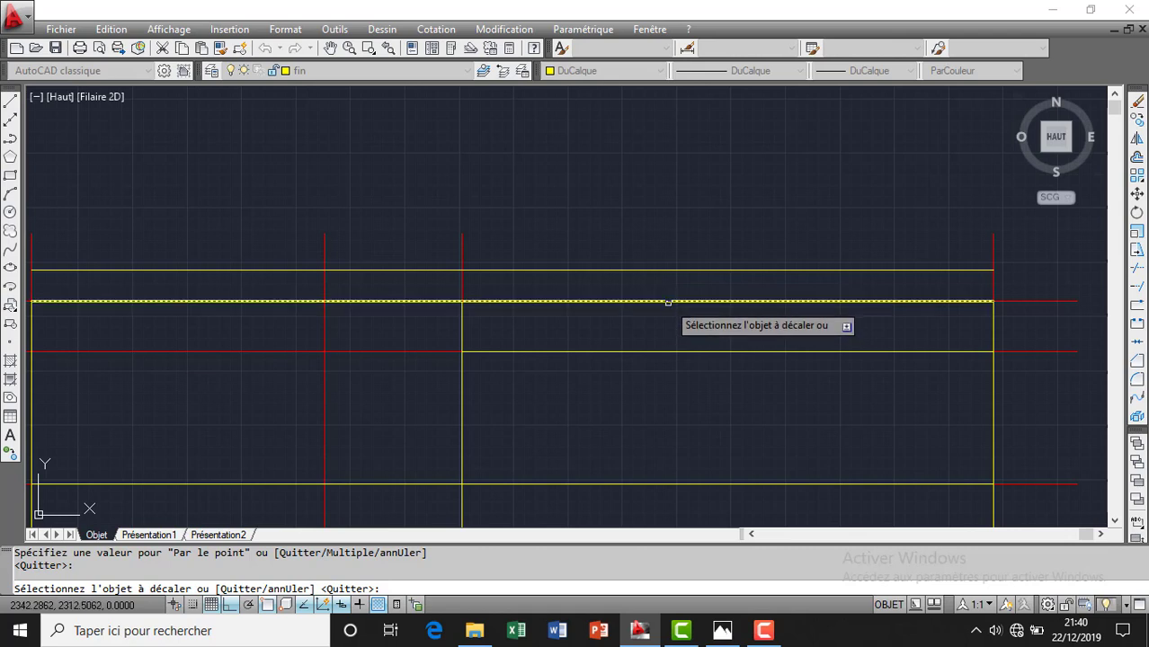
click(668, 302)
click(667, 315)
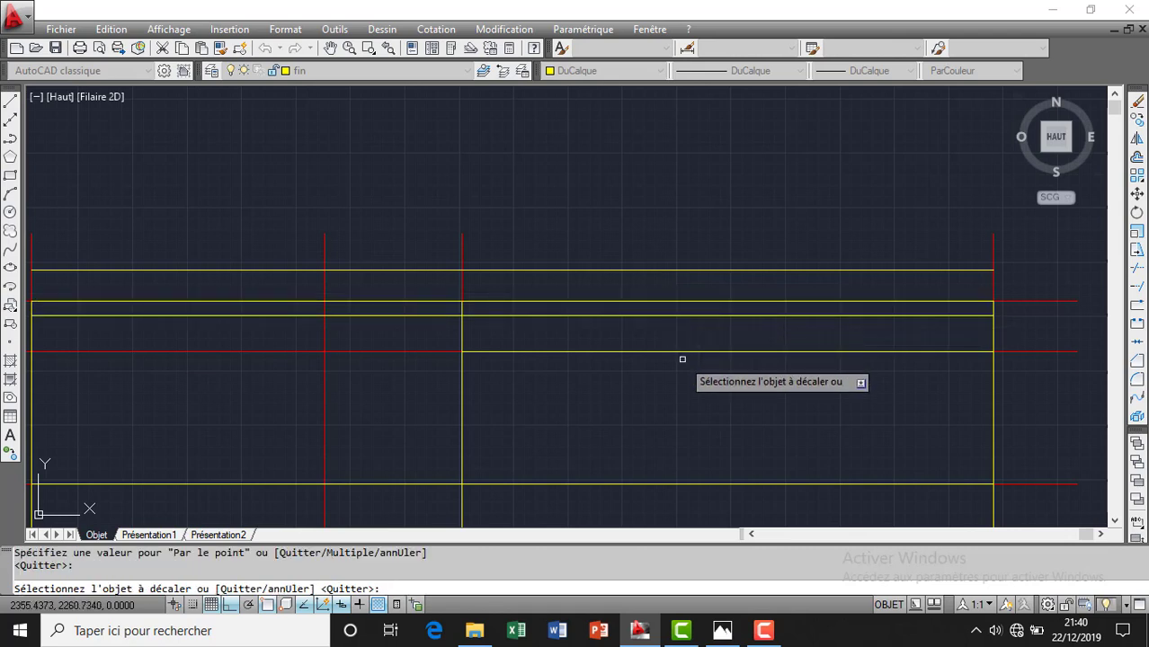
Offset two upper yellow lines by 12.5, doubling one on both sides and the next upward.
scroll(667, 260, down, 2)
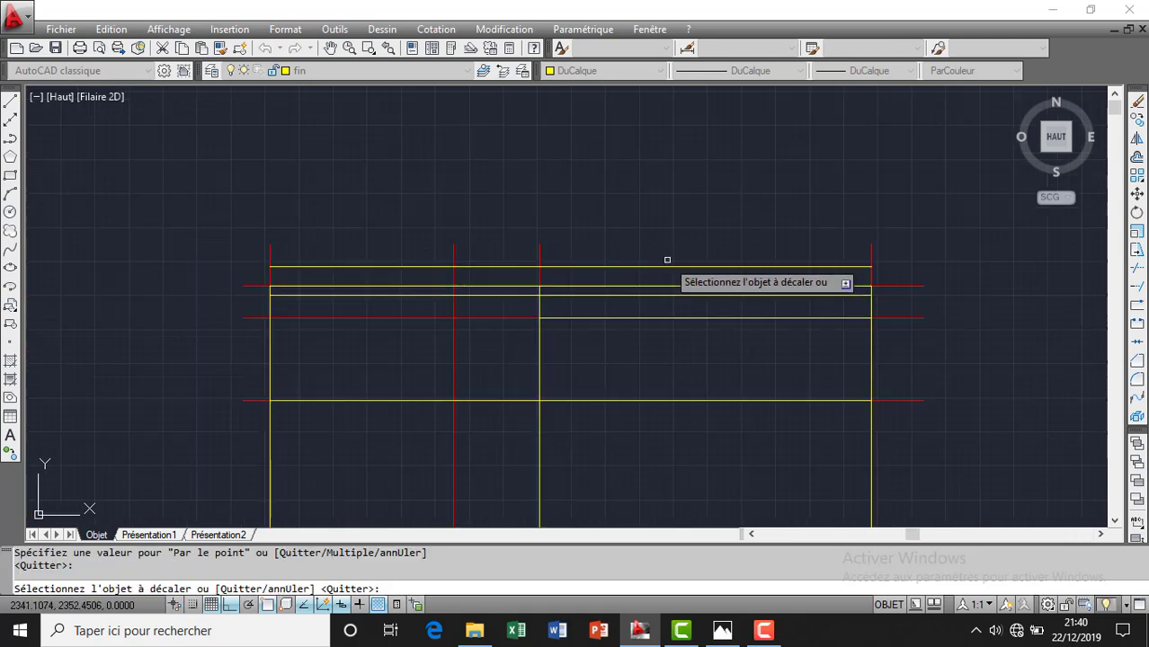
scroll(562, 317, up, 3)
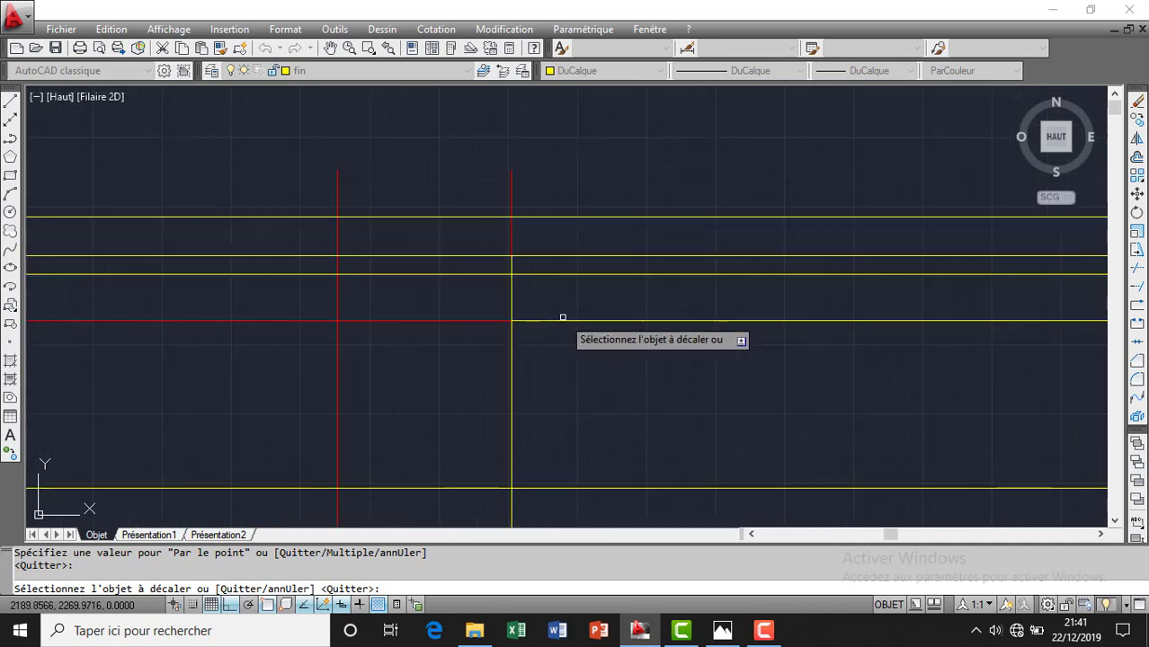
scroll(562, 318, up, 1)
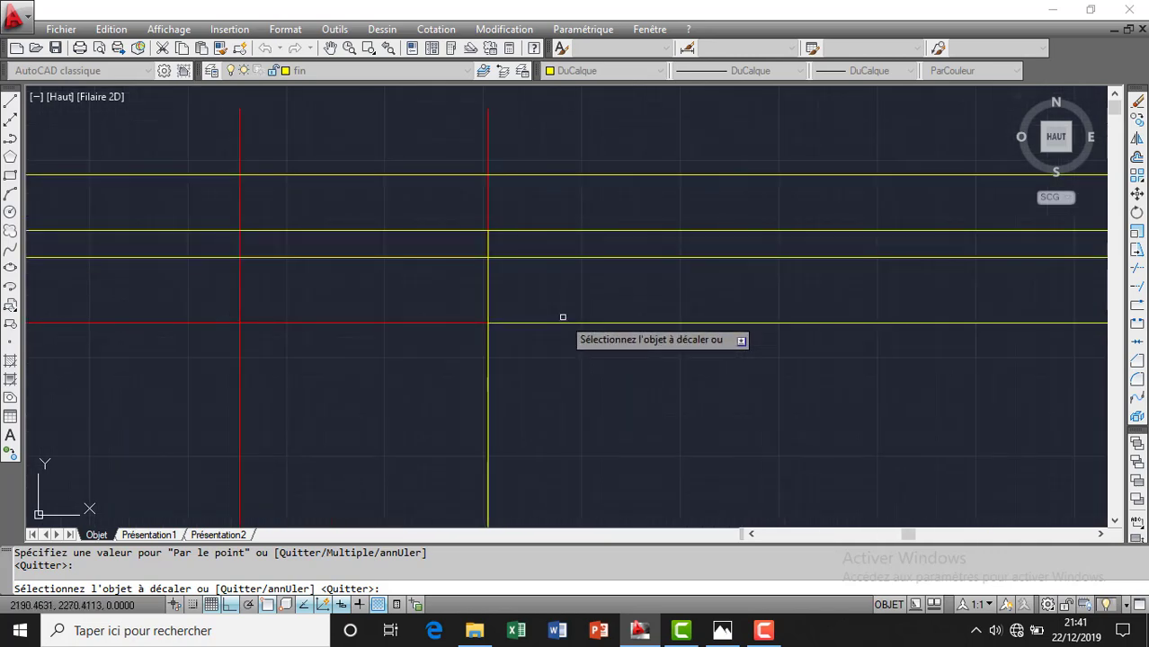
click(605, 176)
click(608, 152)
click(608, 174)
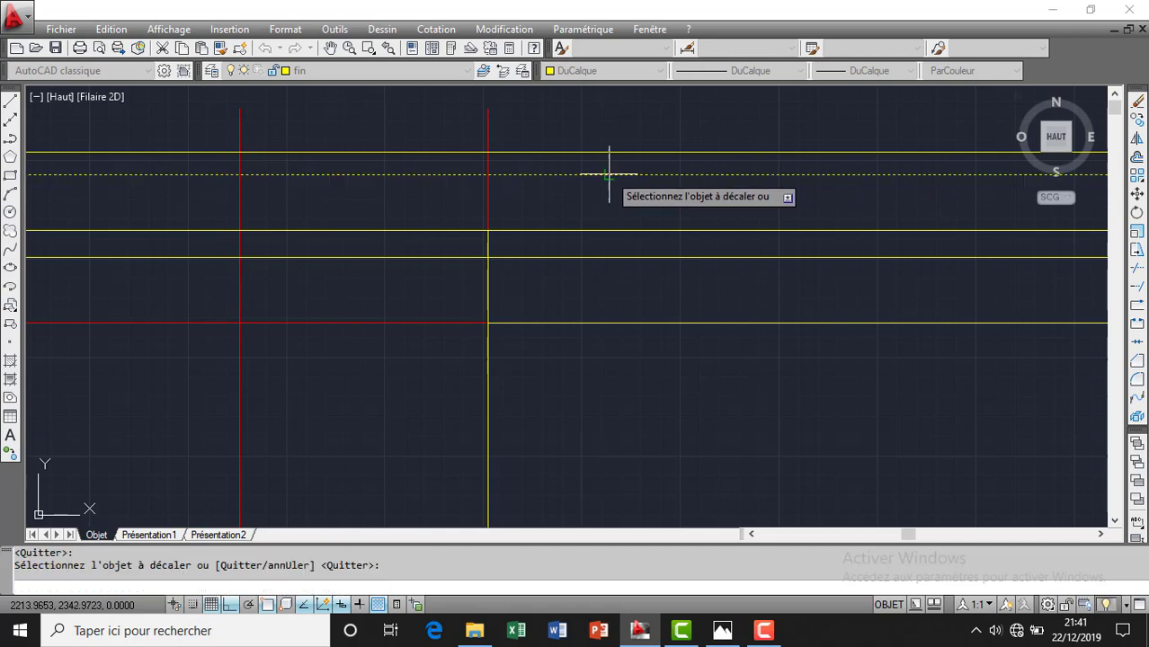
click(611, 188)
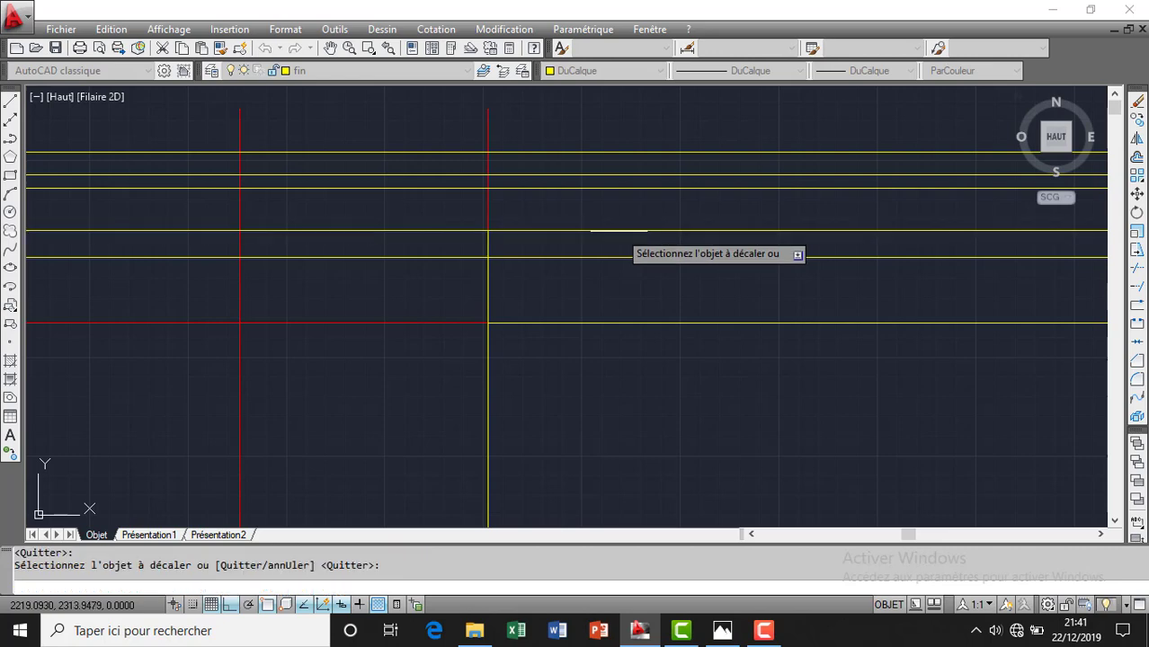
click(618, 231)
click(618, 217)
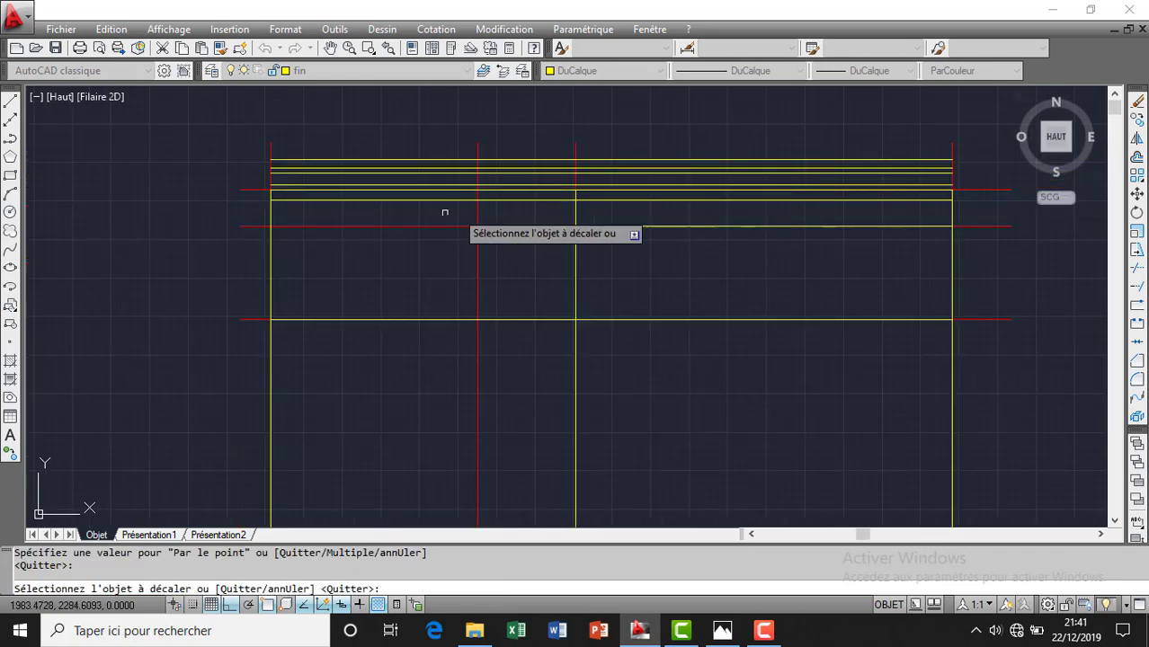
Offset the yellow line near the top of the frame by 12.5, then zoom out to check the band.
scroll(309, 188, up, 3)
scroll(309, 189, up, 2)
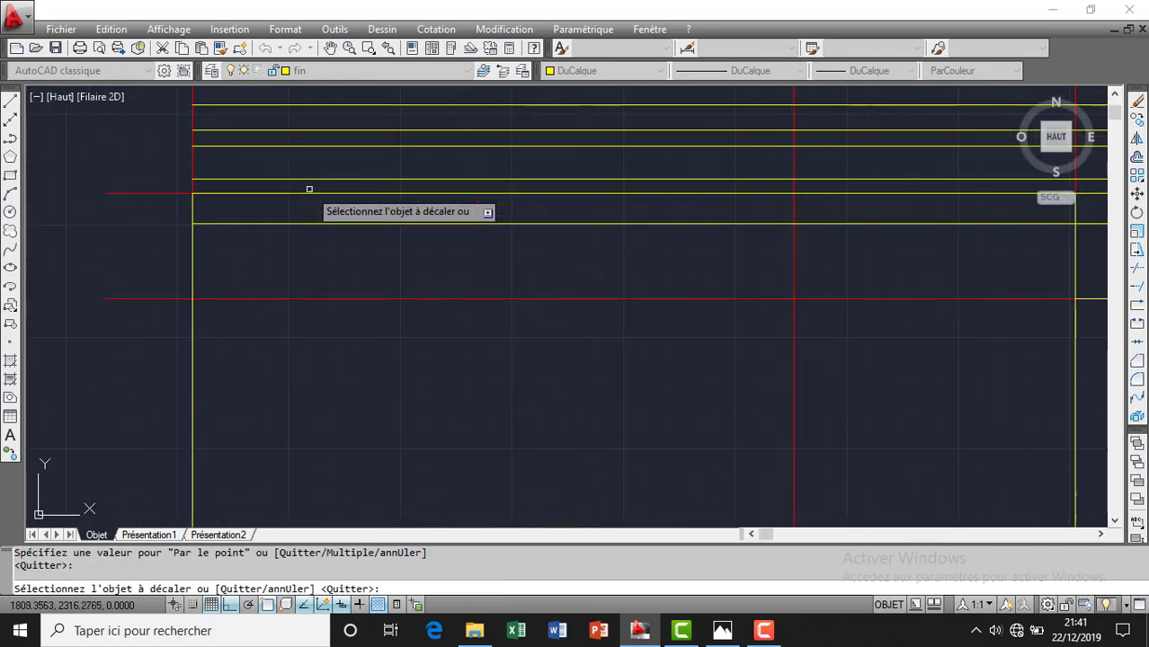
scroll(309, 189, up, 1)
scroll(309, 189, down, 1)
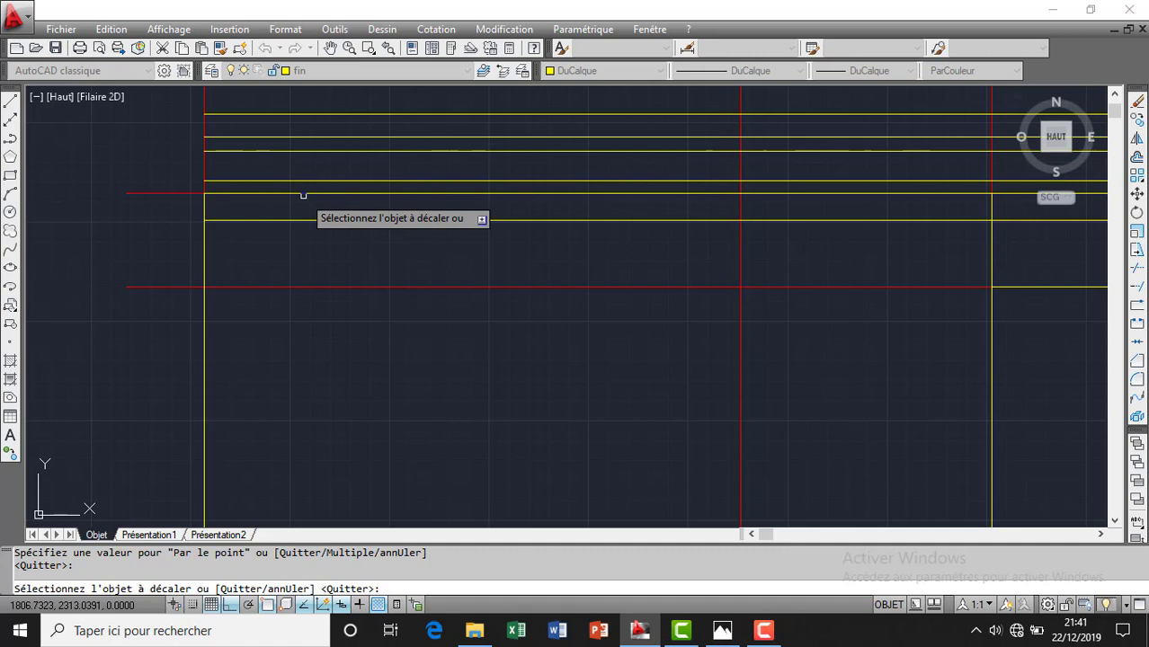
click(303, 193)
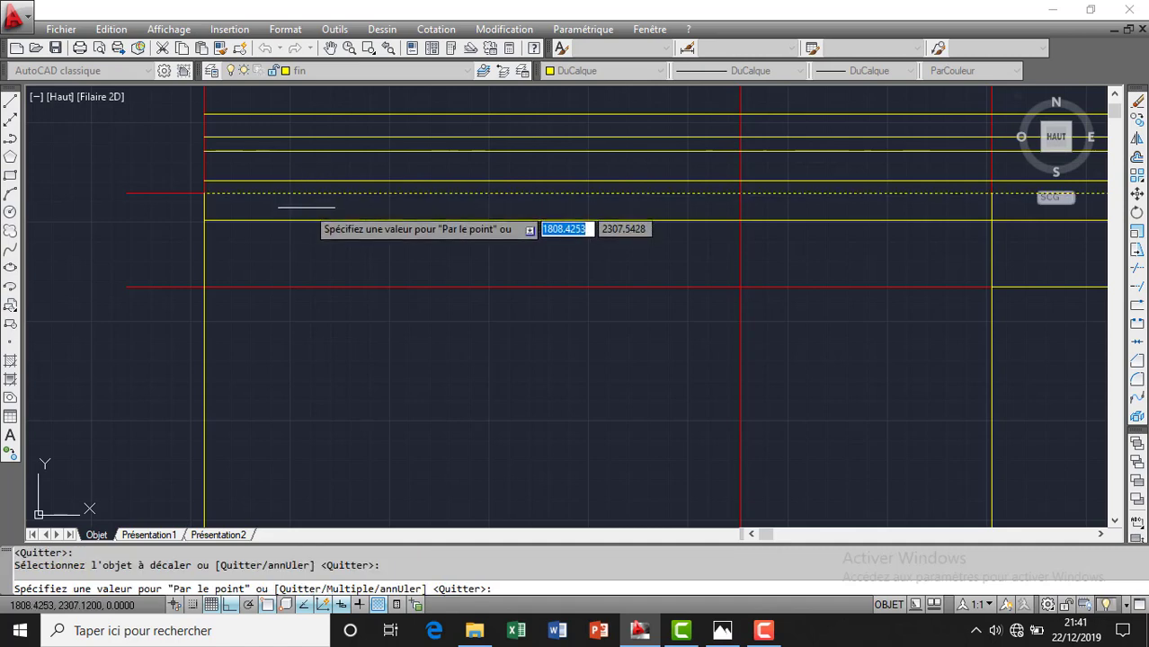
click(307, 208)
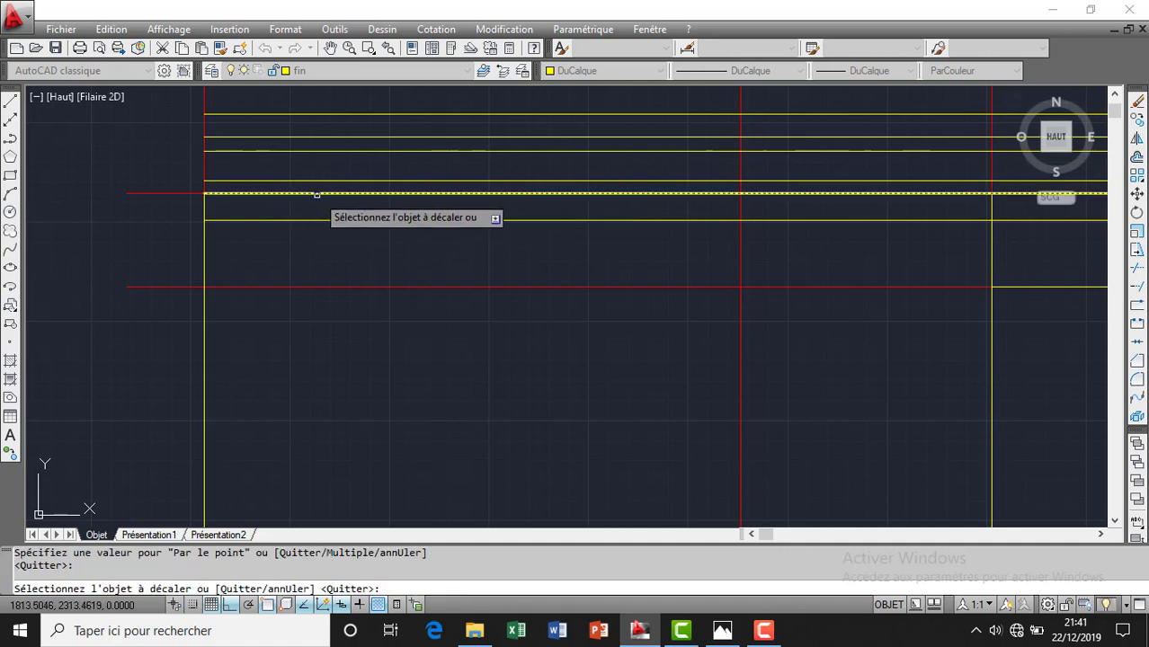
scroll(289, 225, down, 1)
scroll(360, 236, down, 1)
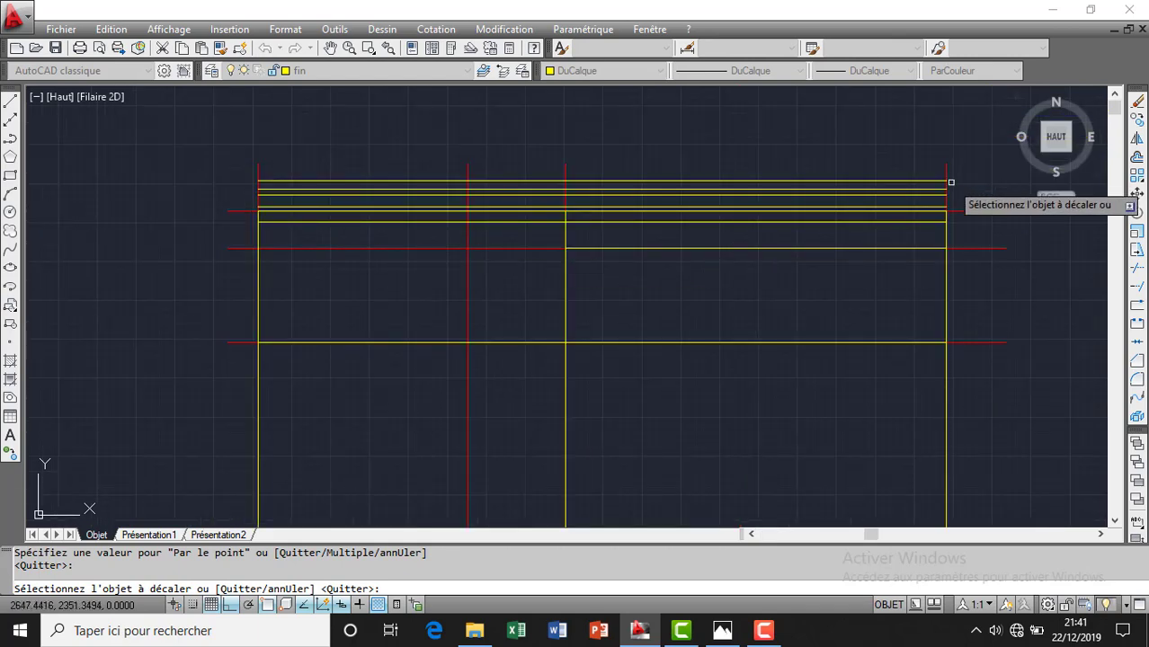
scroll(949, 183, up, 2)
scroll(944, 185, down, 2)
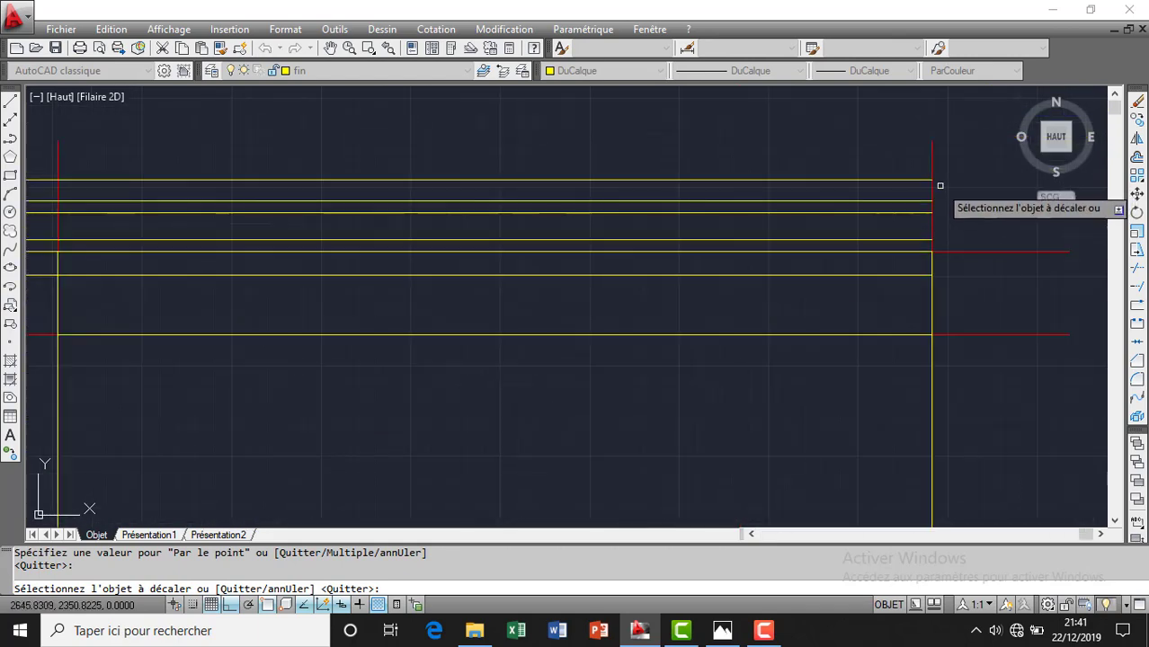
scroll(859, 196, up, 2)
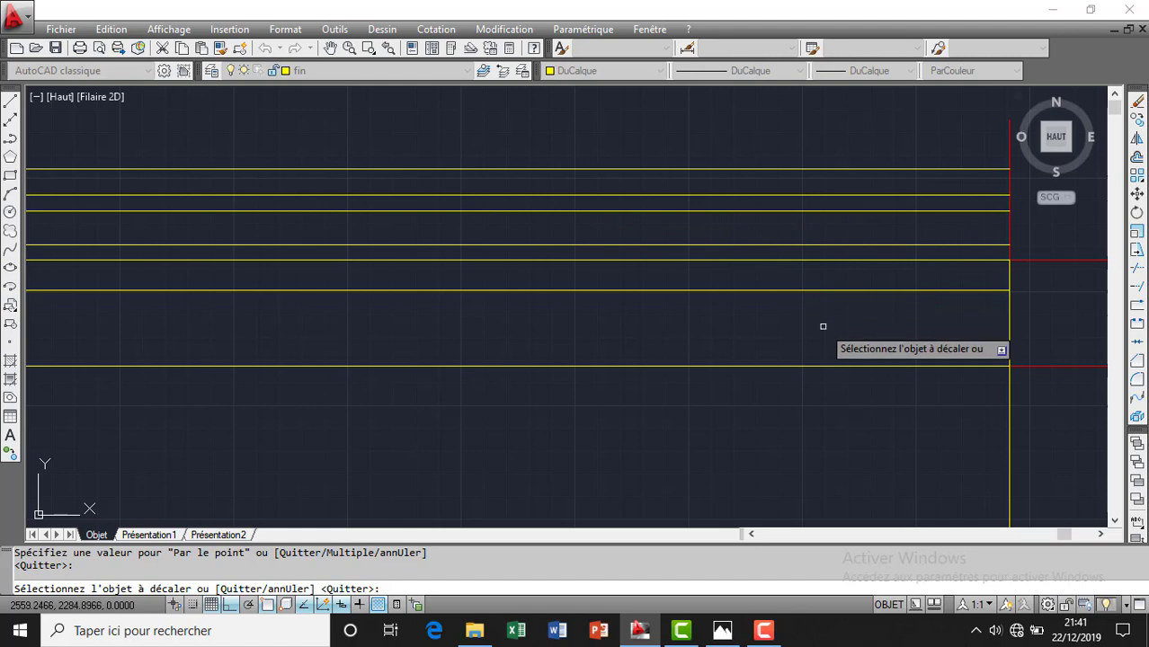
Undo the most recent offset lines with four U entries.
text(U)
key(Return)
text(U)
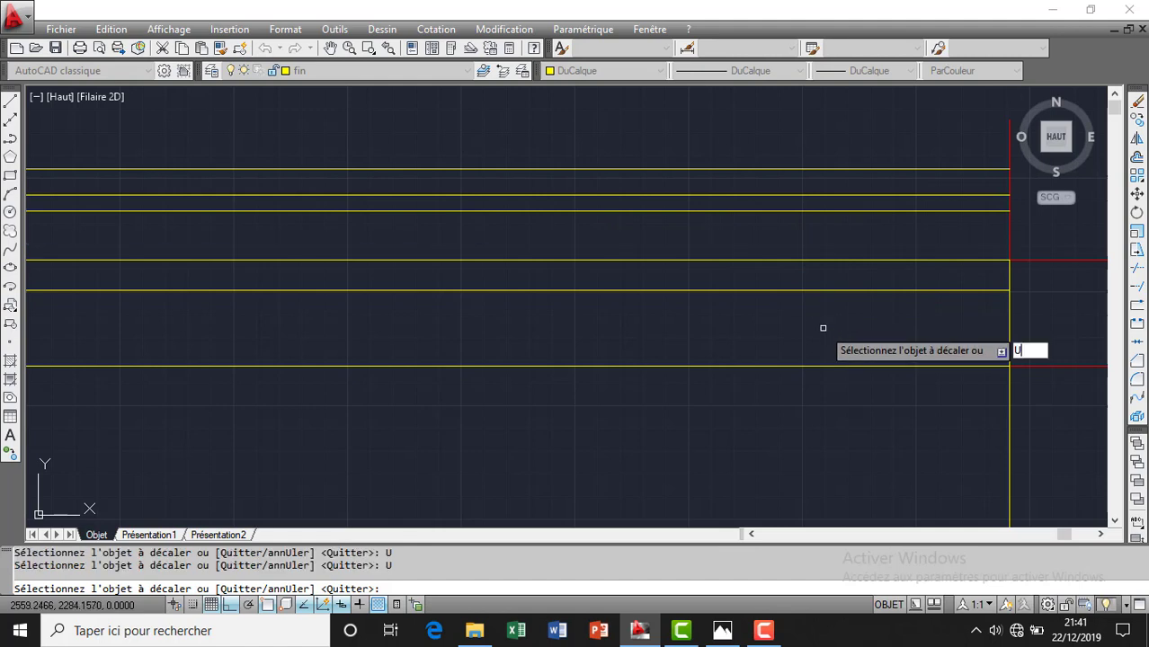
key(Return)
text(U)
key(Return)
text(U)
key(Return)
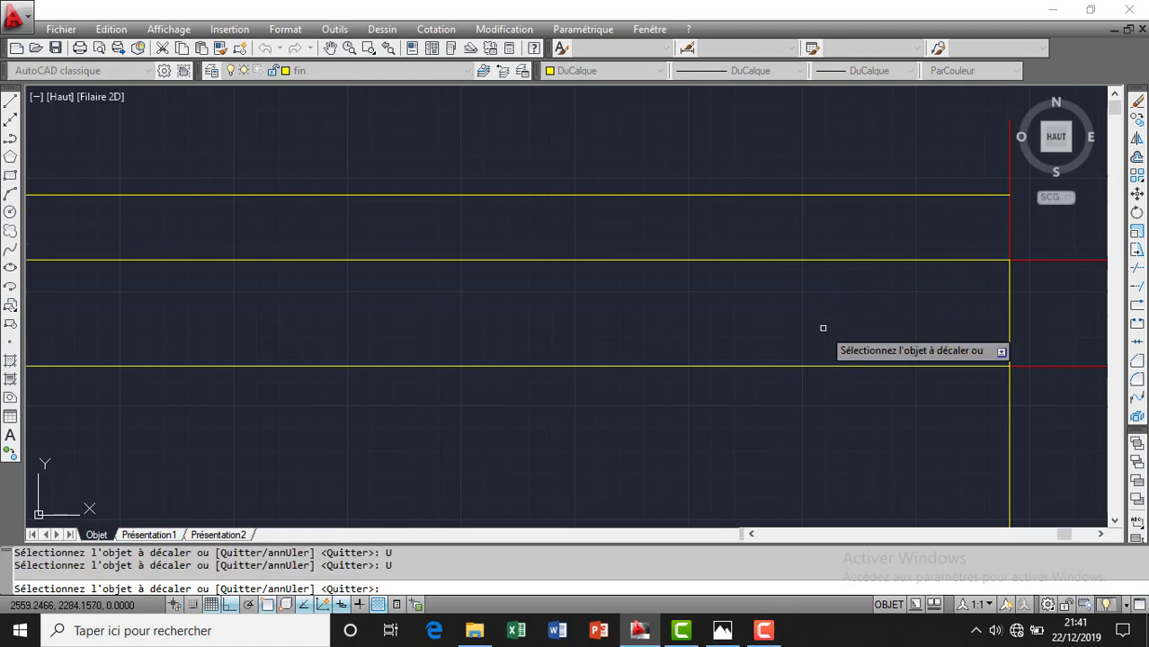
Select the topmost yellow line above the frame.
scroll(1008, 314, down, 2)
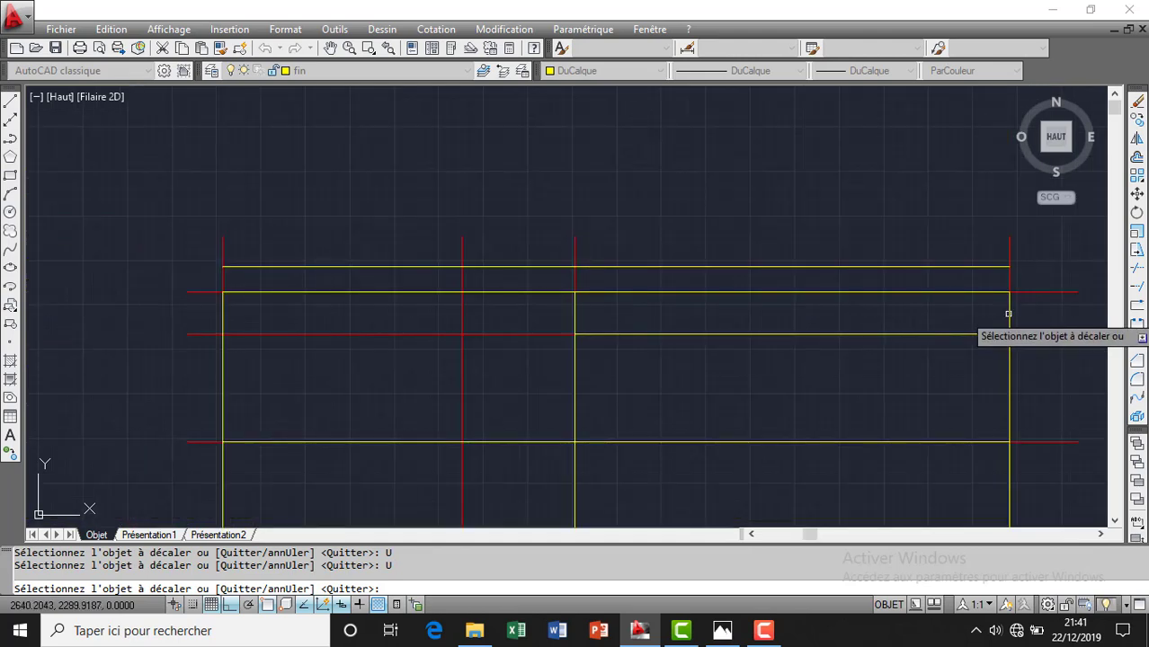
scroll(1031, 321, up, 2)
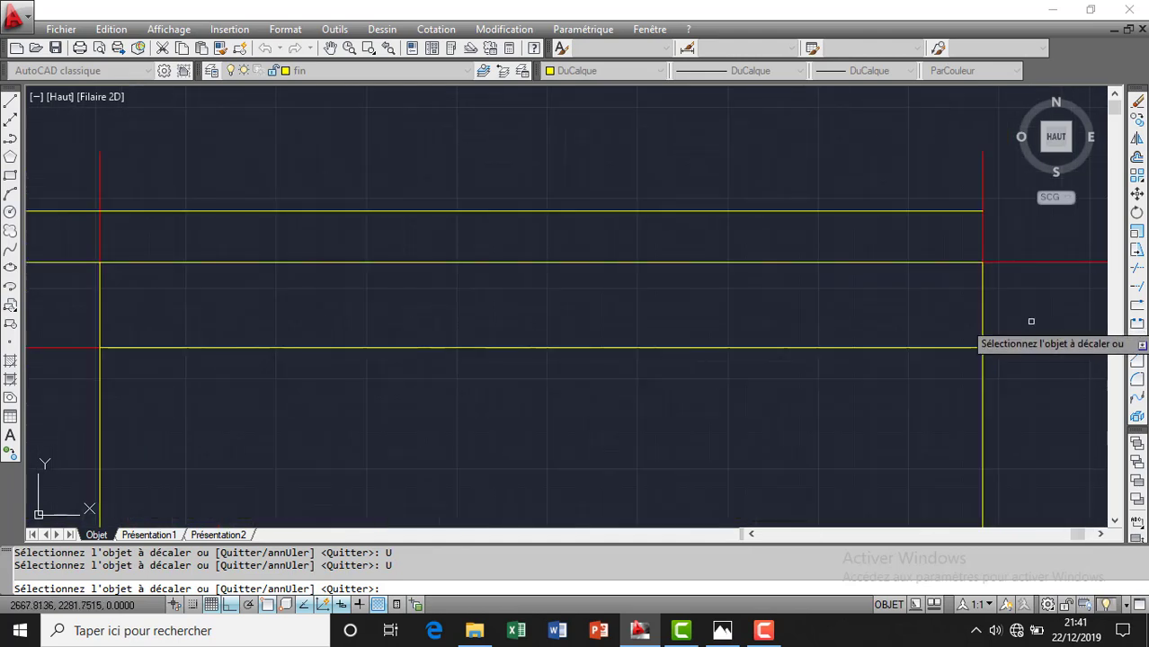
scroll(1031, 321, up, 2)
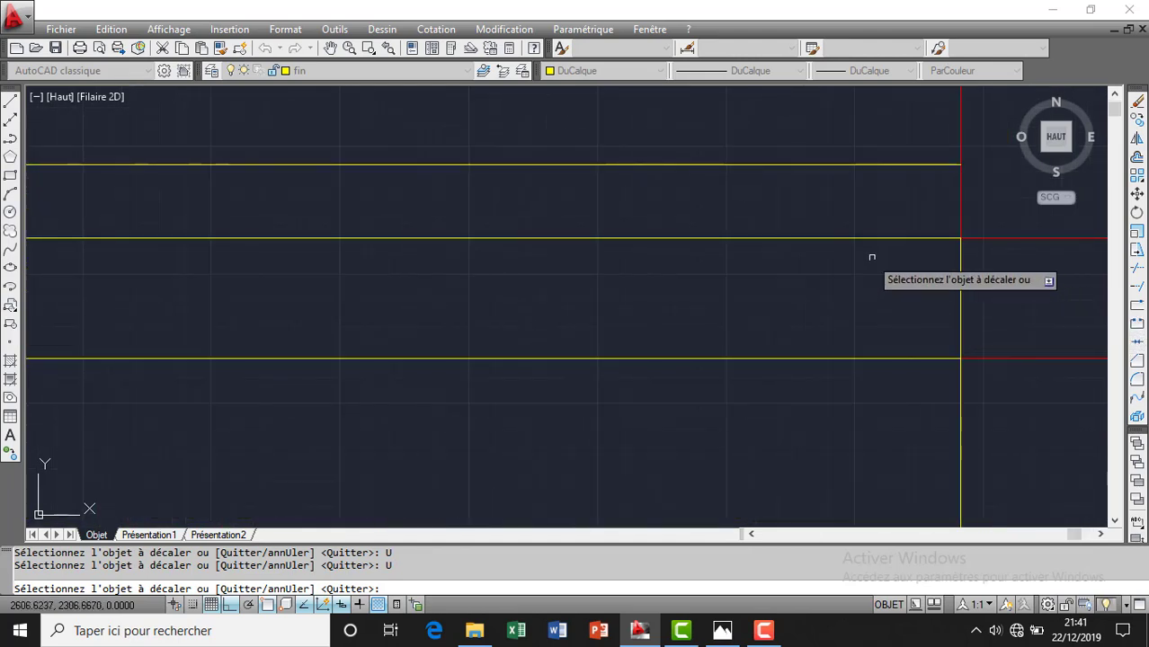
scroll(849, 270, down, 5)
scroll(845, 276, down, 2)
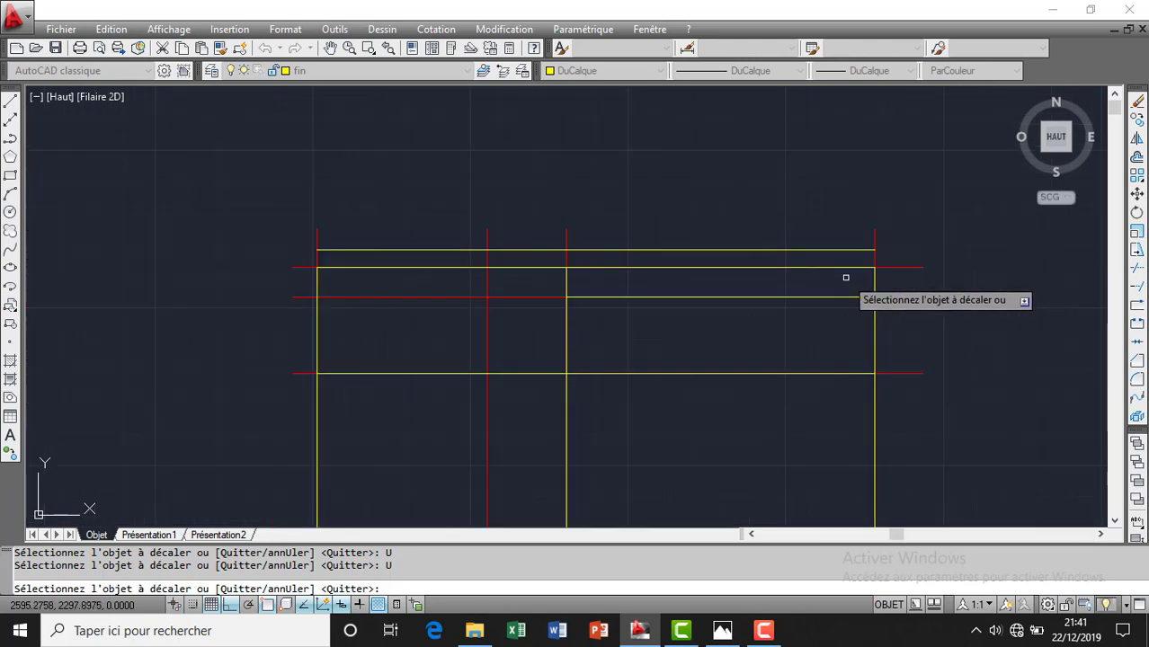
click(839, 249)
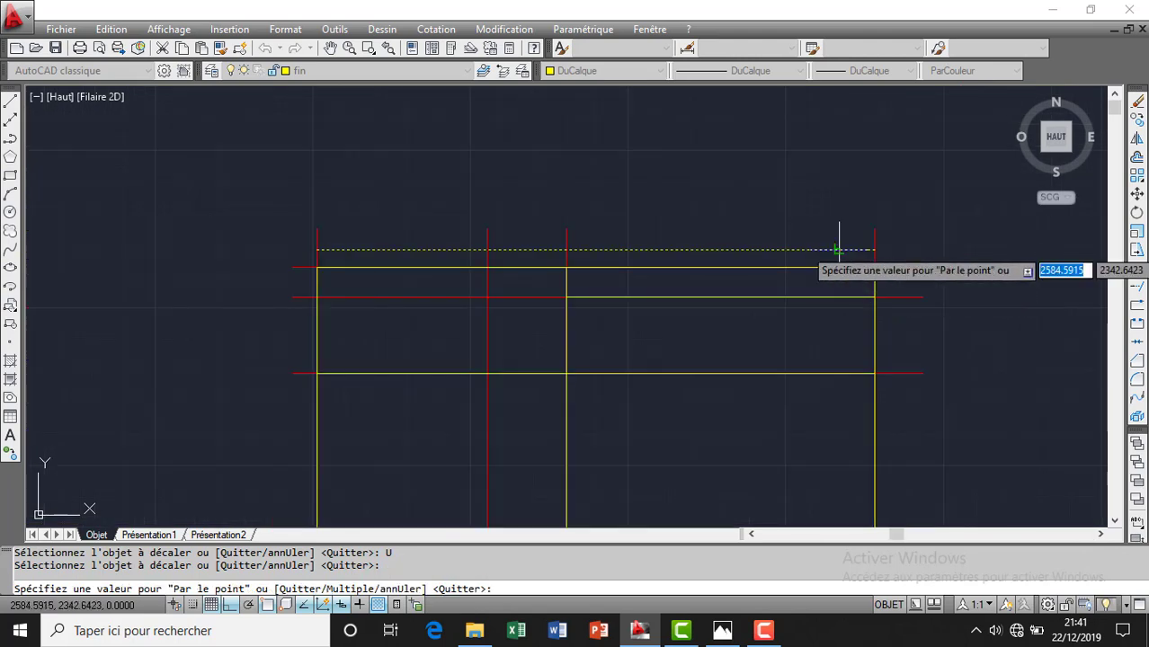
Try to erase the stray top yellow line using single picks and a crossing window.
click(1136, 101)
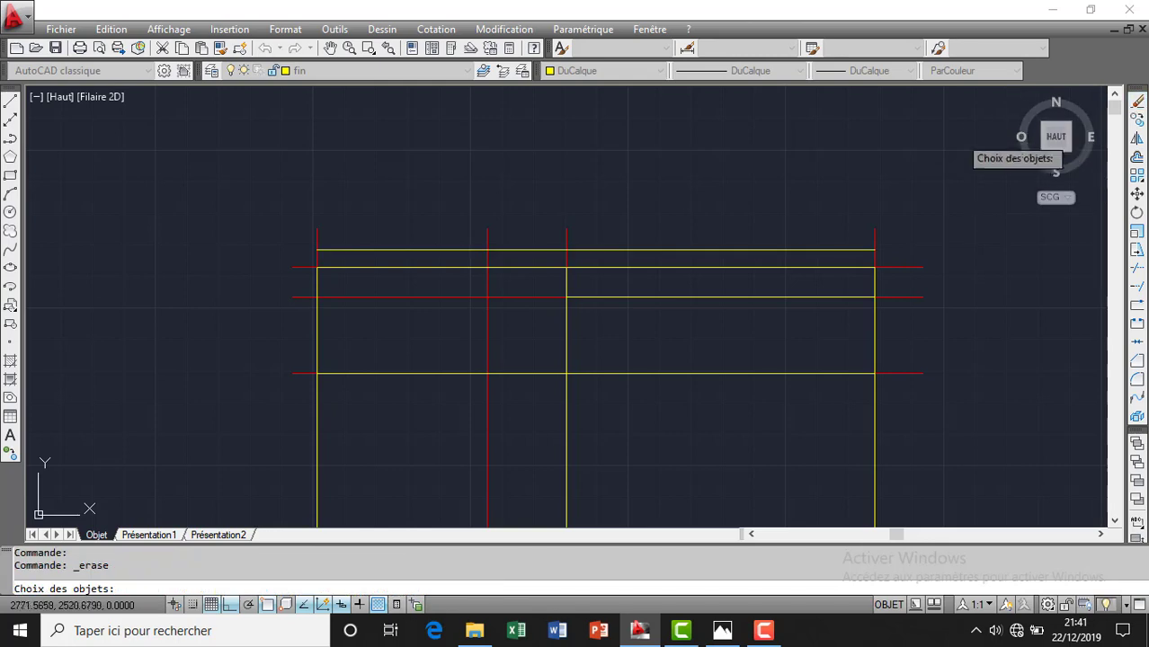
click(833, 250)
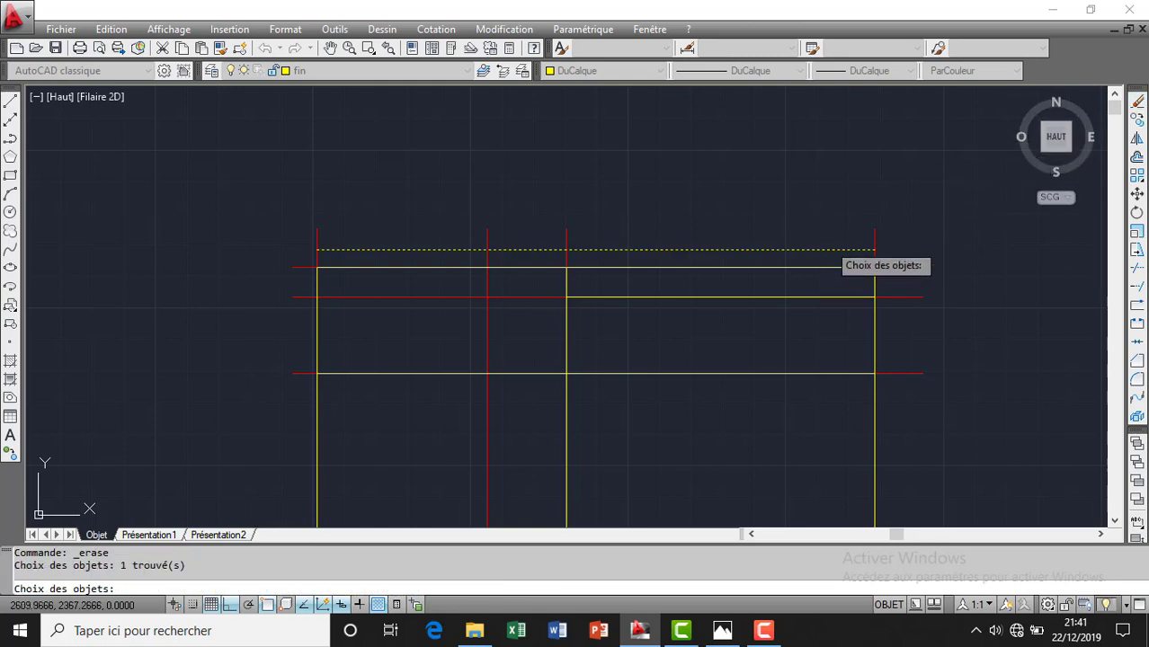
click(1136, 102)
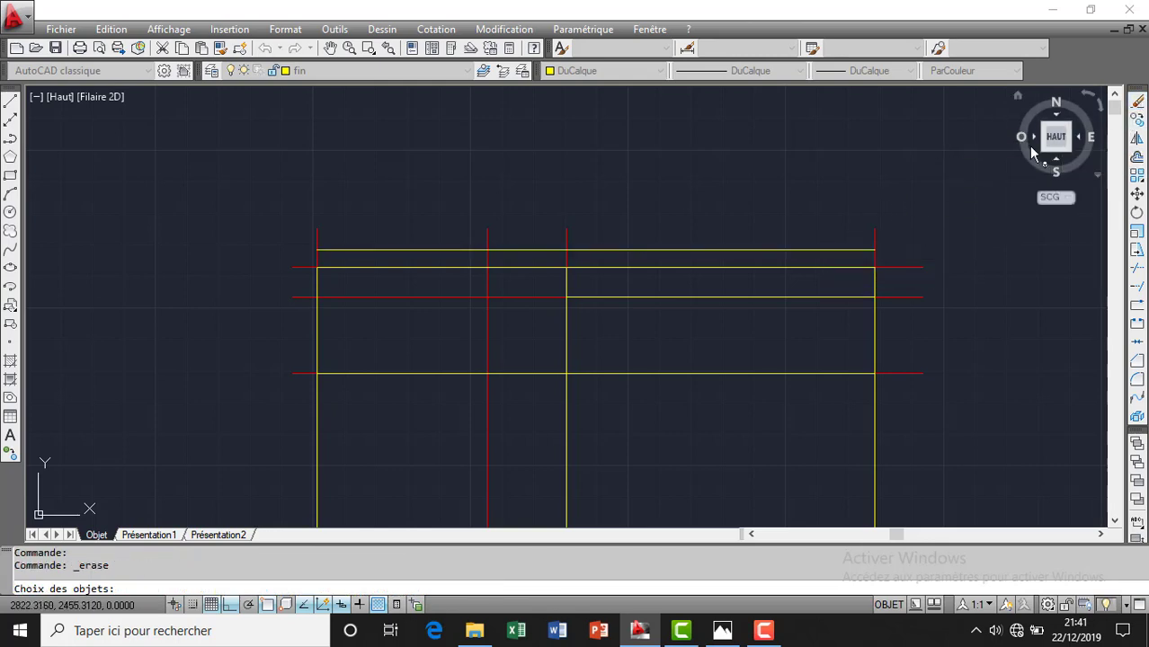
click(828, 256)
click(814, 238)
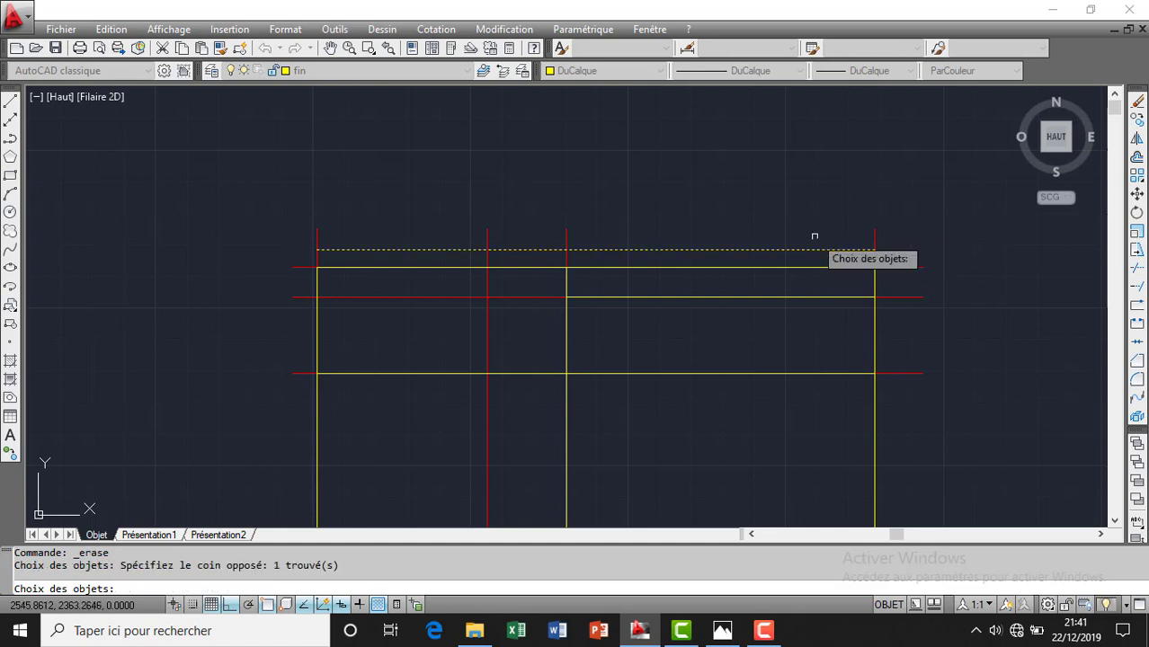
click(1136, 101)
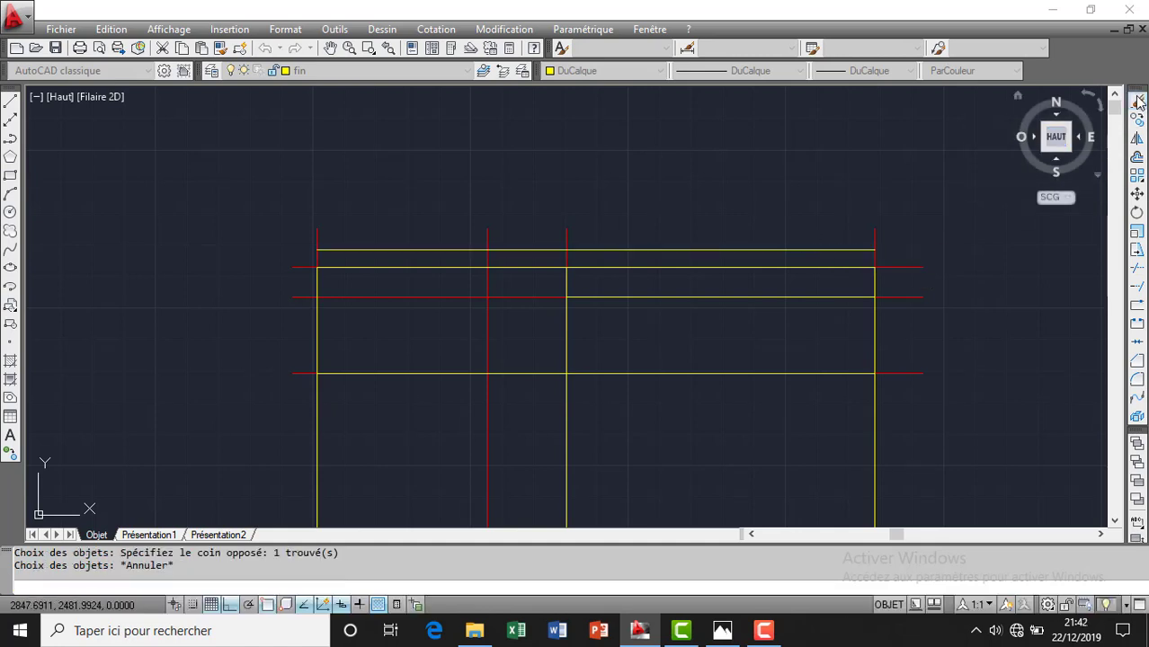
click(785, 250)
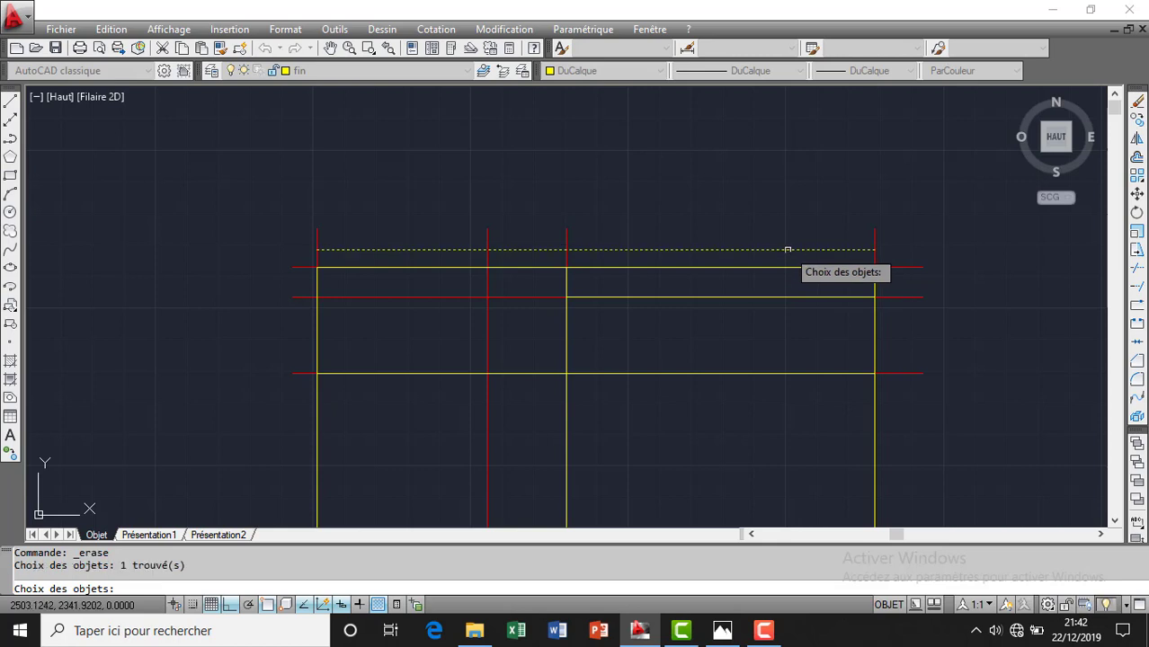
Erase the stray yellow line above the frame's top edge and reselect the top edge.
click(1136, 101)
click(814, 259)
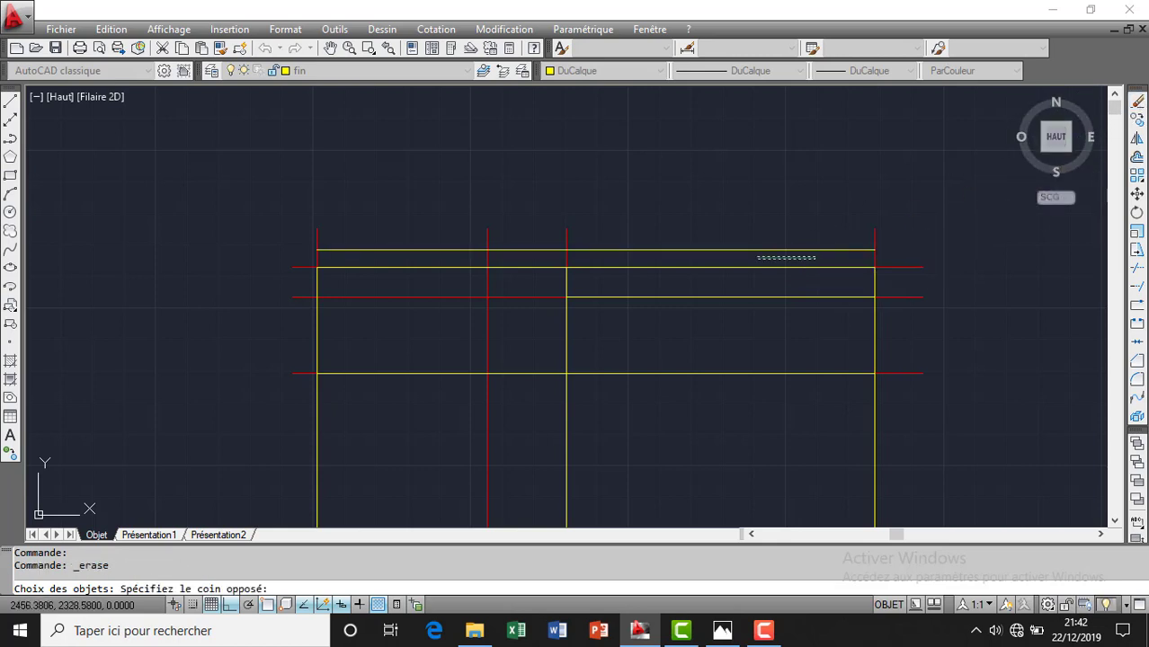
click(748, 242)
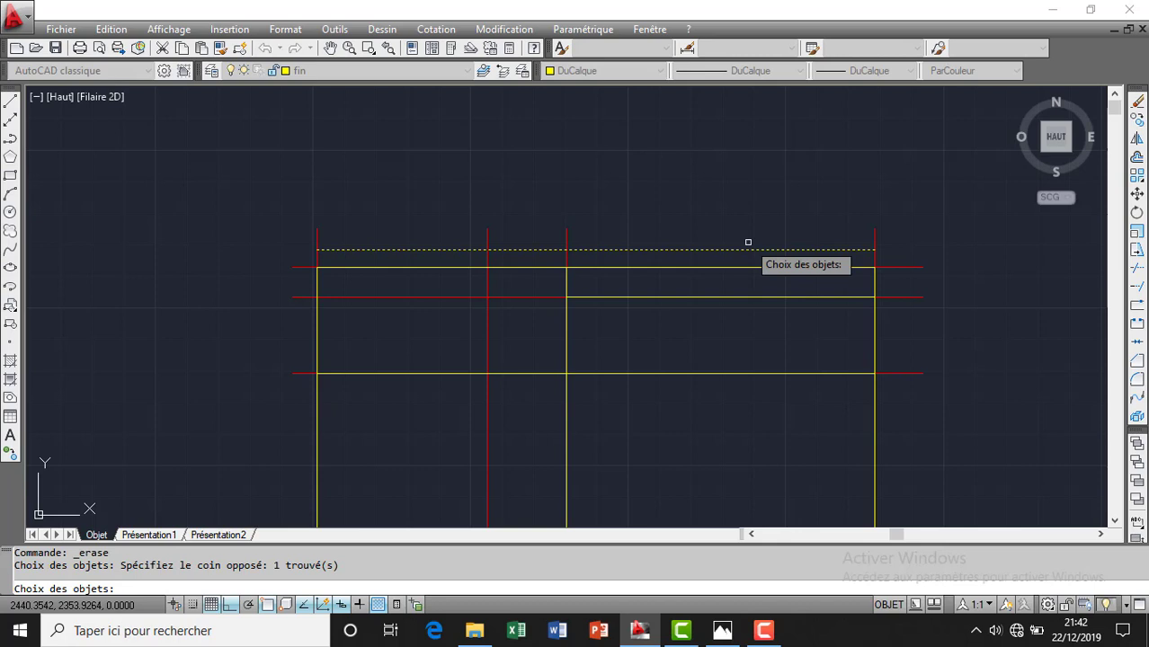
key(Return)
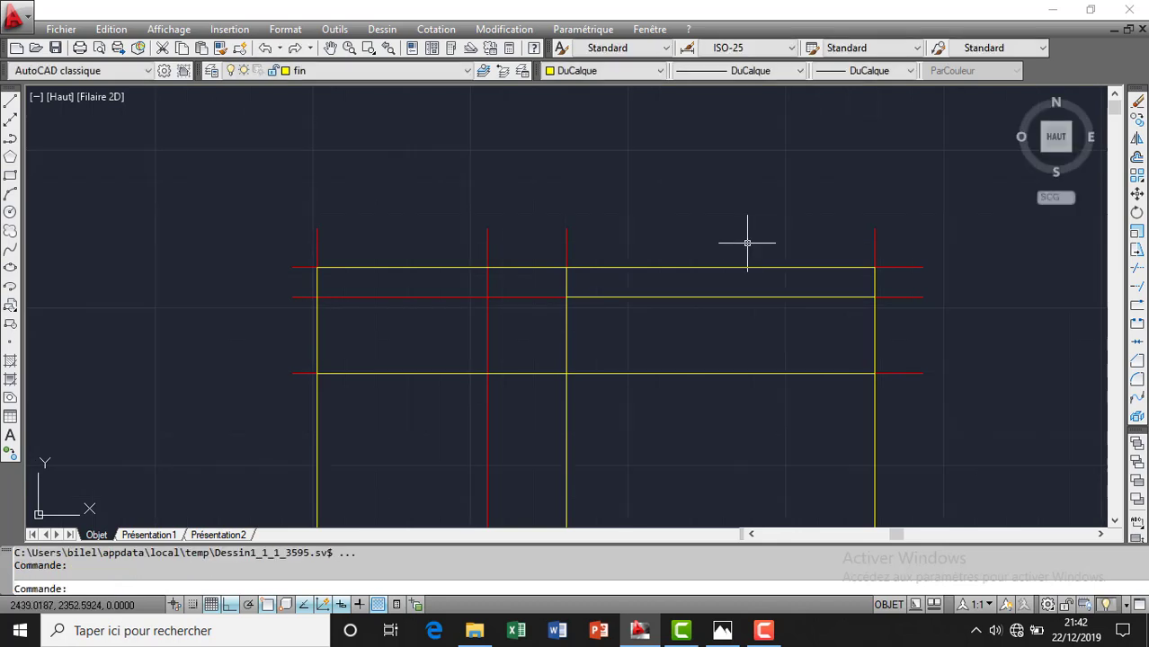
click(827, 266)
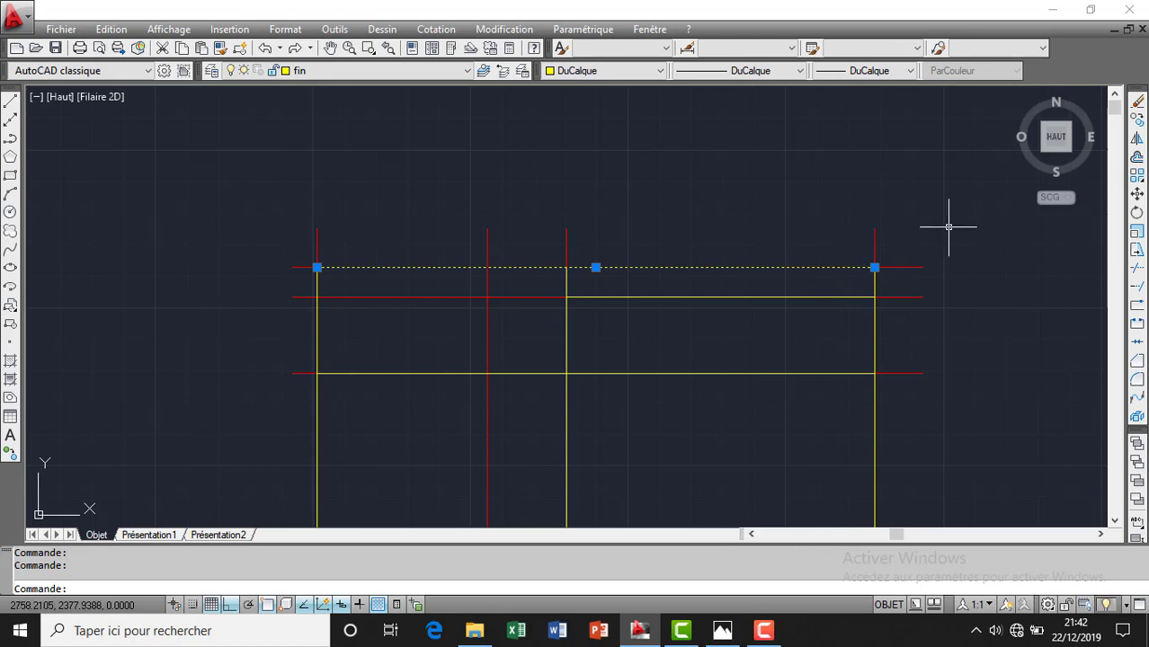
click(1137, 156)
text(E)
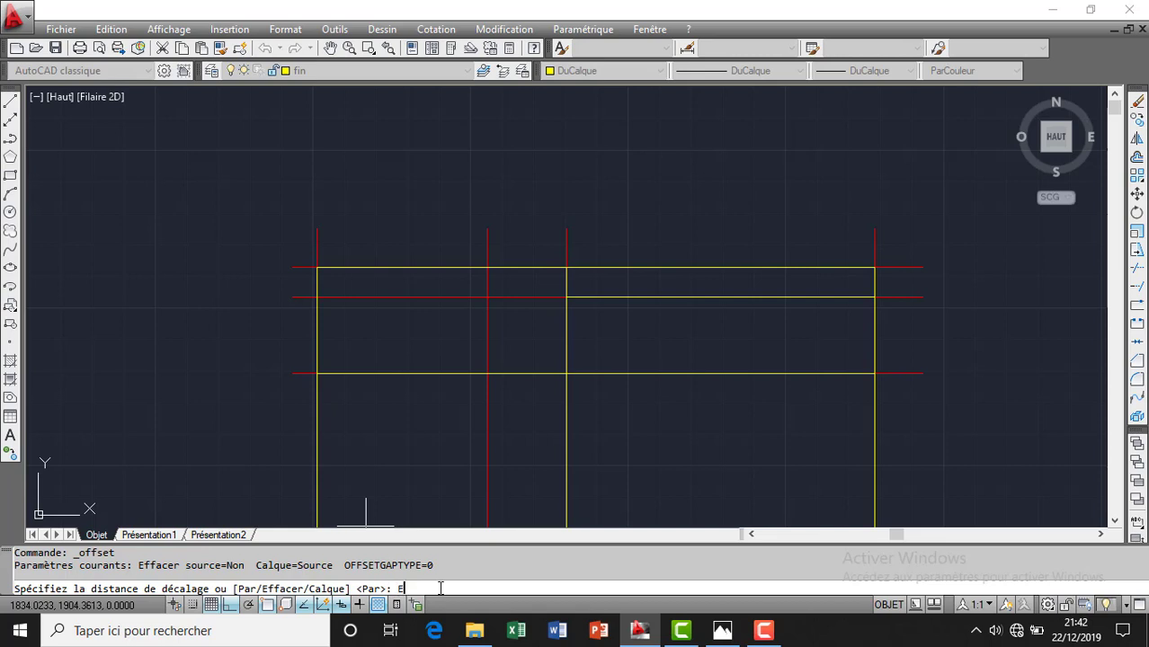
With Effacer=Non and distance 12.5, offset the top edge to both sides.
key(Return)
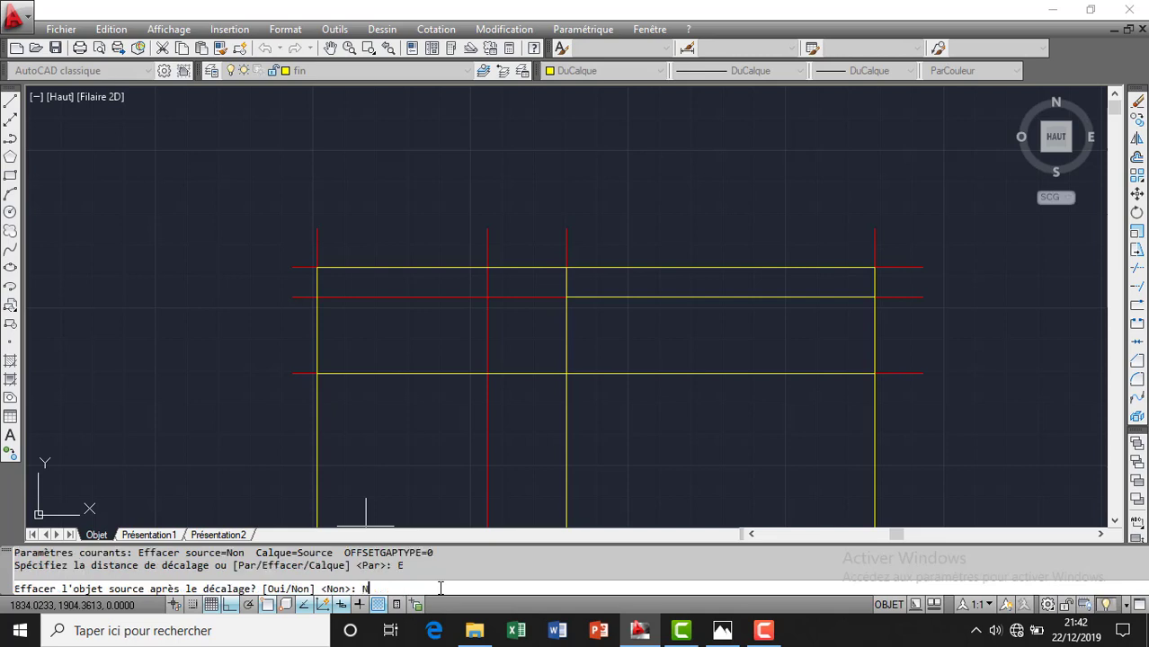
key(Return)
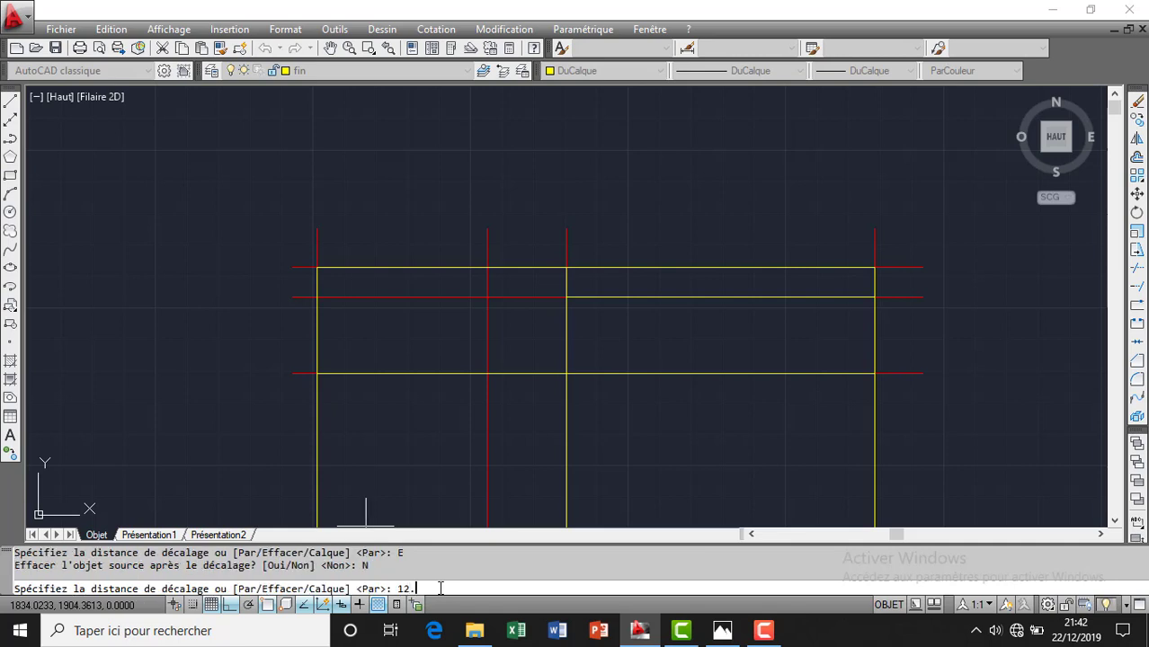
key(Return)
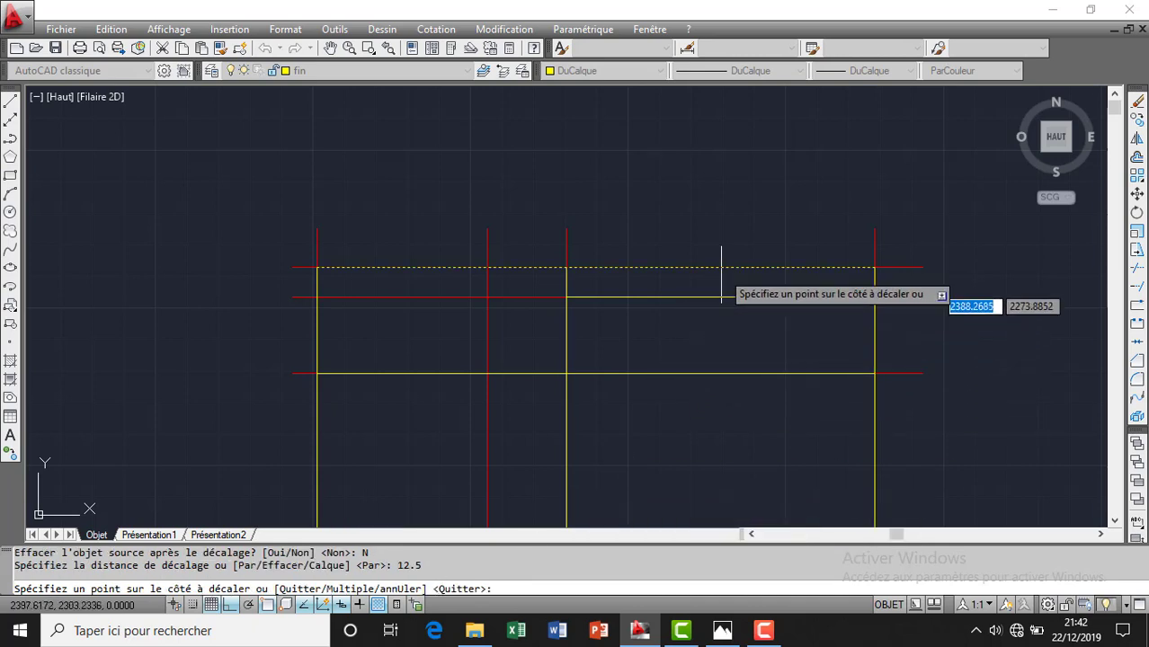
click(728, 247)
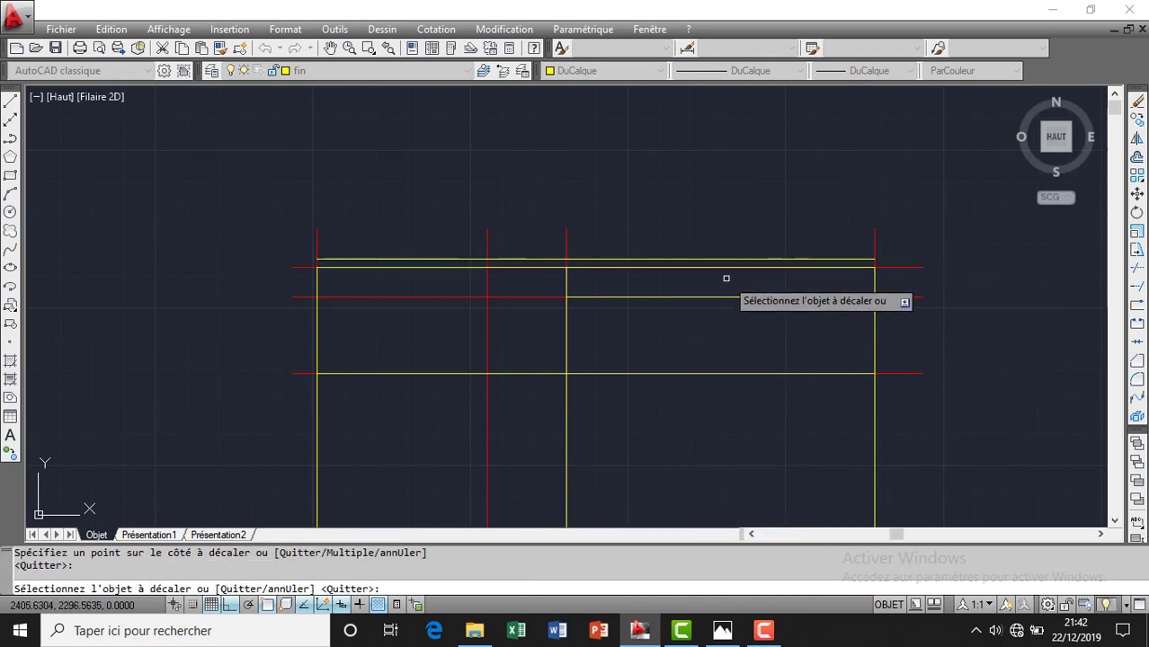
click(727, 279)
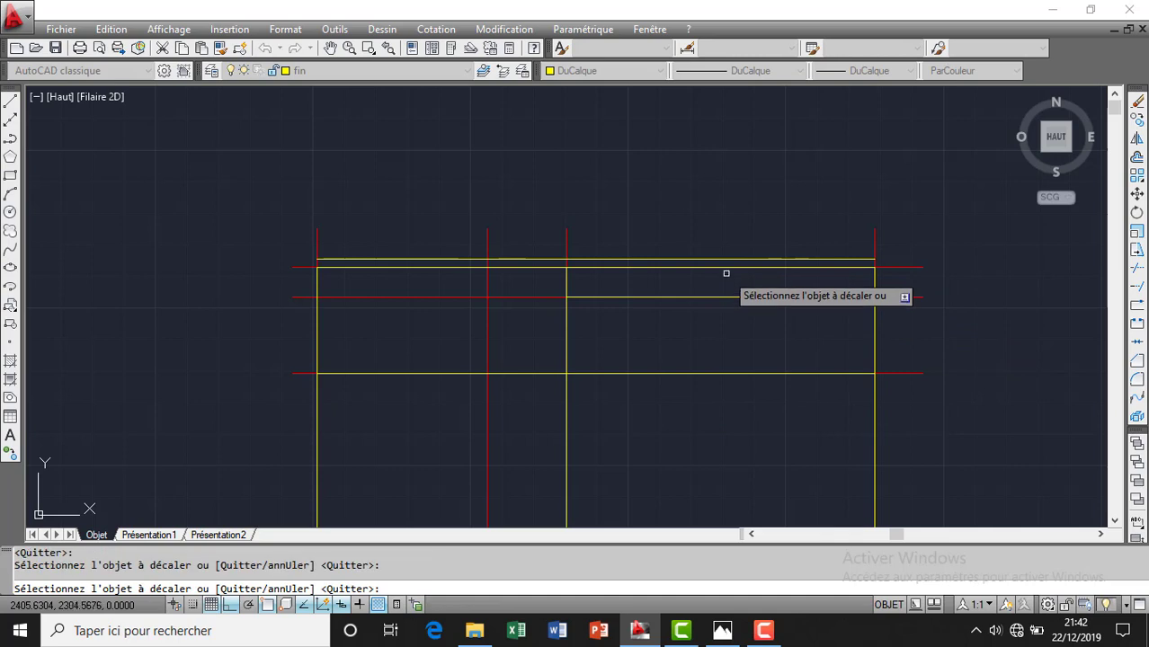
click(725, 268)
click(723, 279)
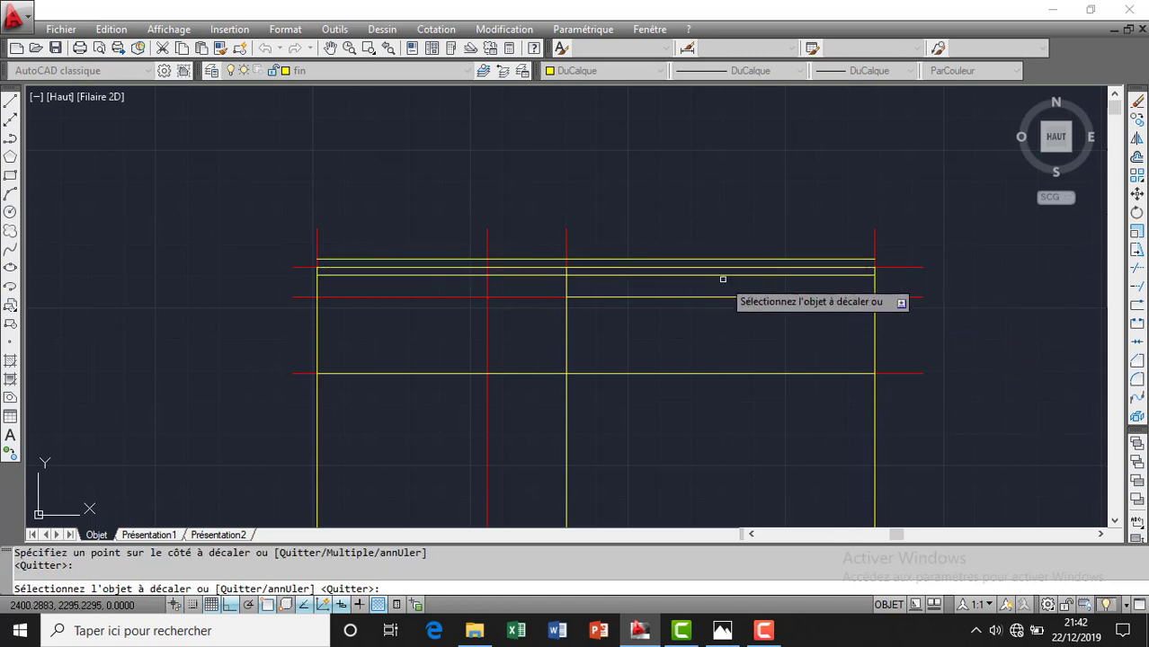
Offset the upper right horizontal line 12.5 both above and below.
click(801, 297)
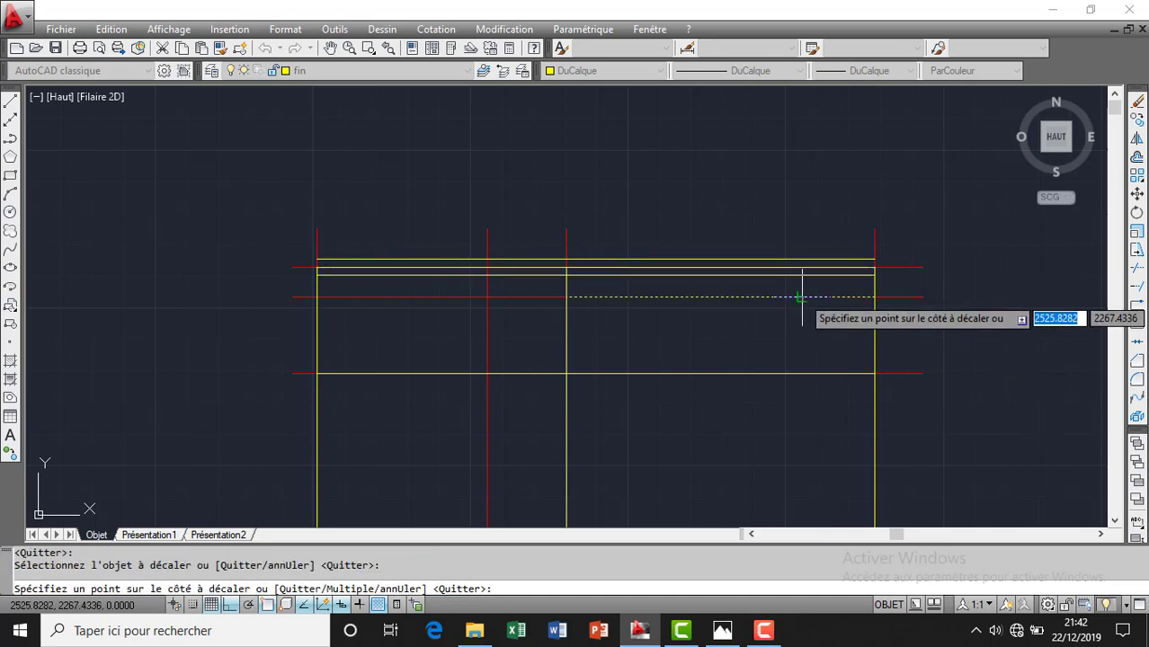
click(802, 289)
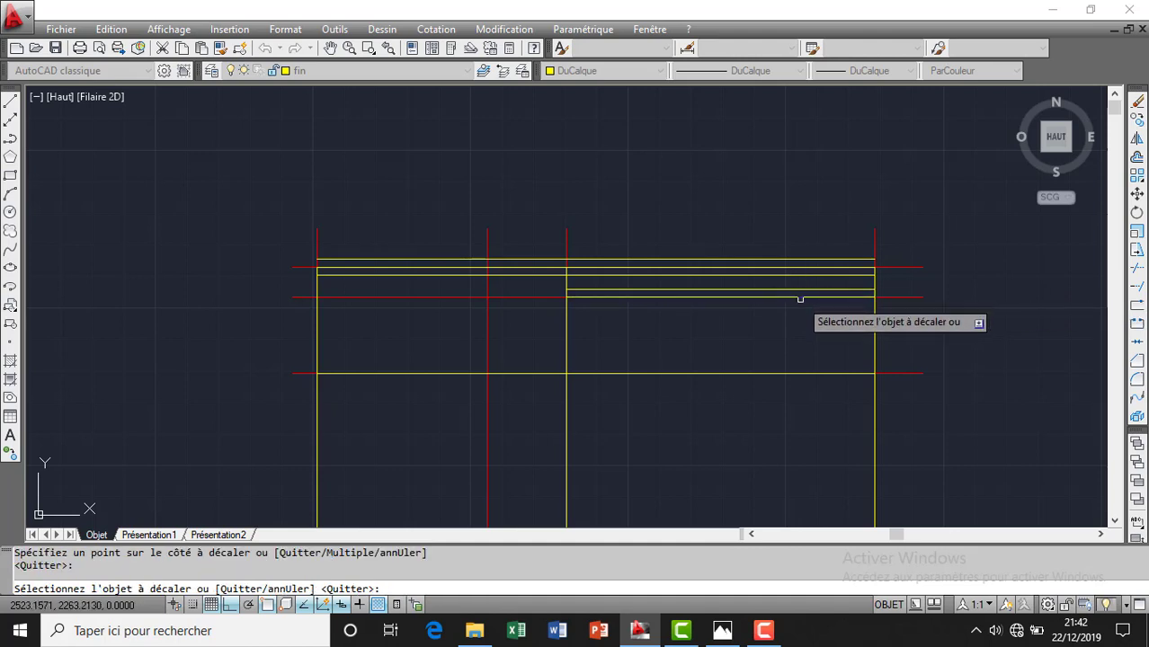
click(799, 298)
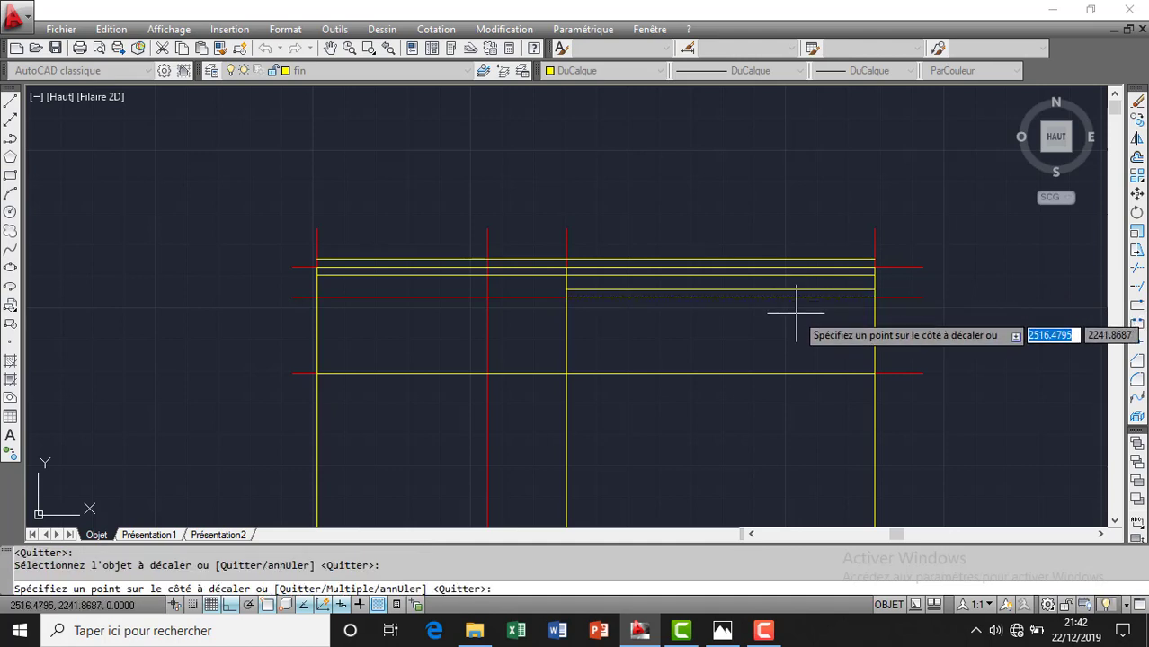
click(795, 312)
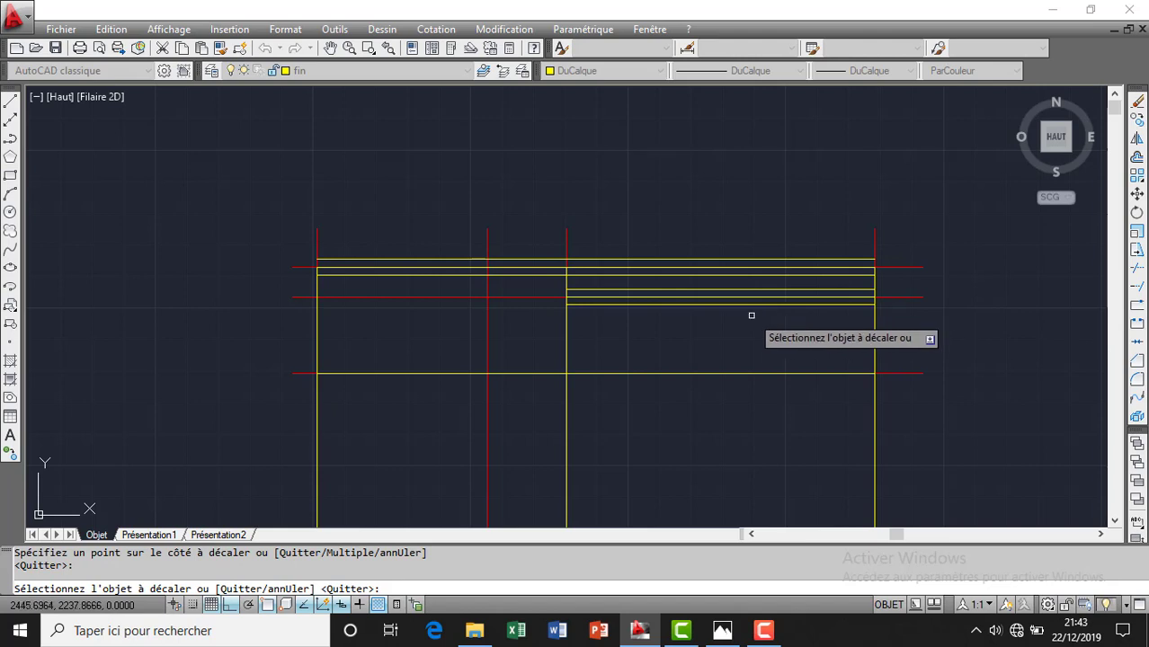
Offset the upper and lower middle vertical segments 12.5 to both left and right.
scroll(536, 290, up, 5)
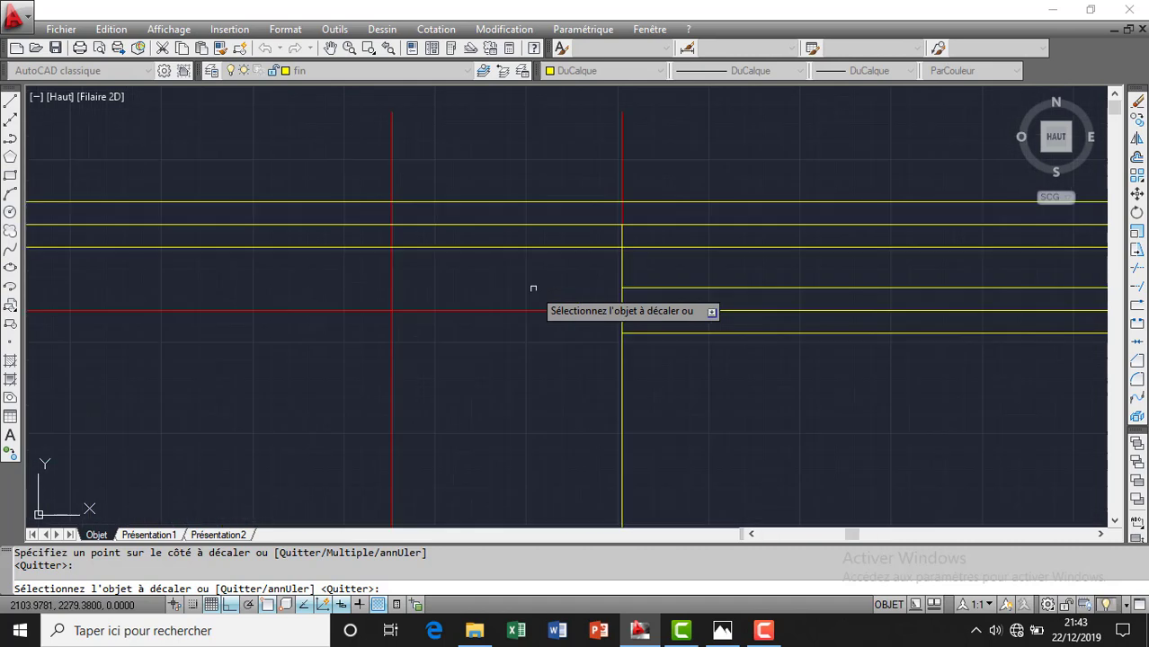
click(620, 263)
click(574, 266)
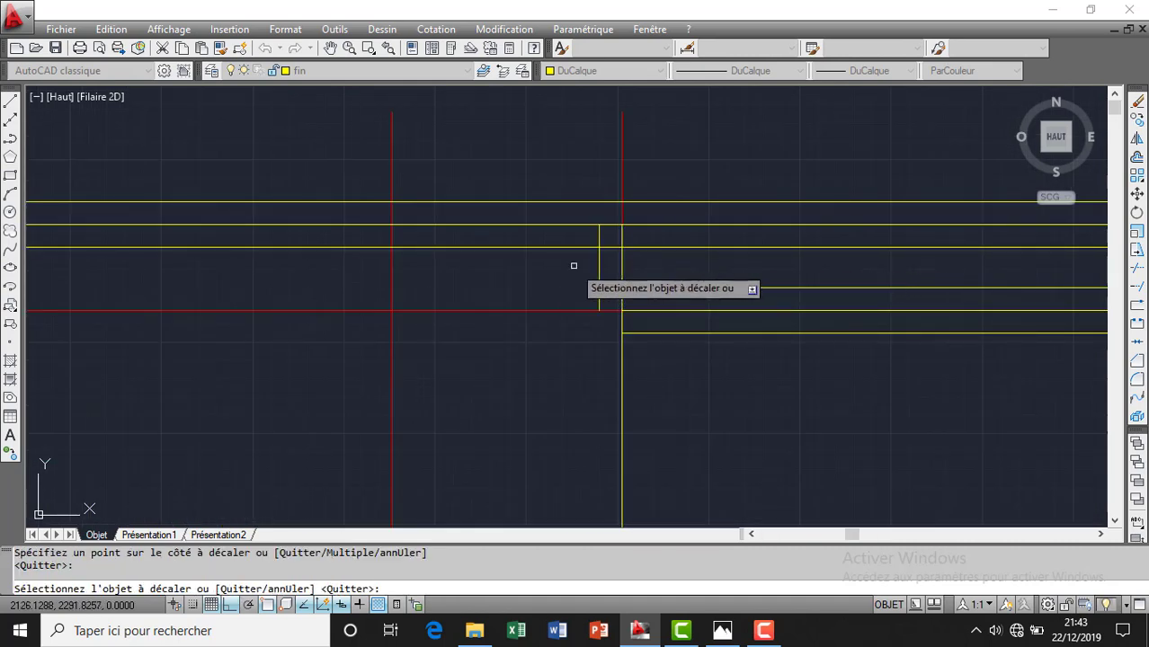
click(622, 264)
click(639, 266)
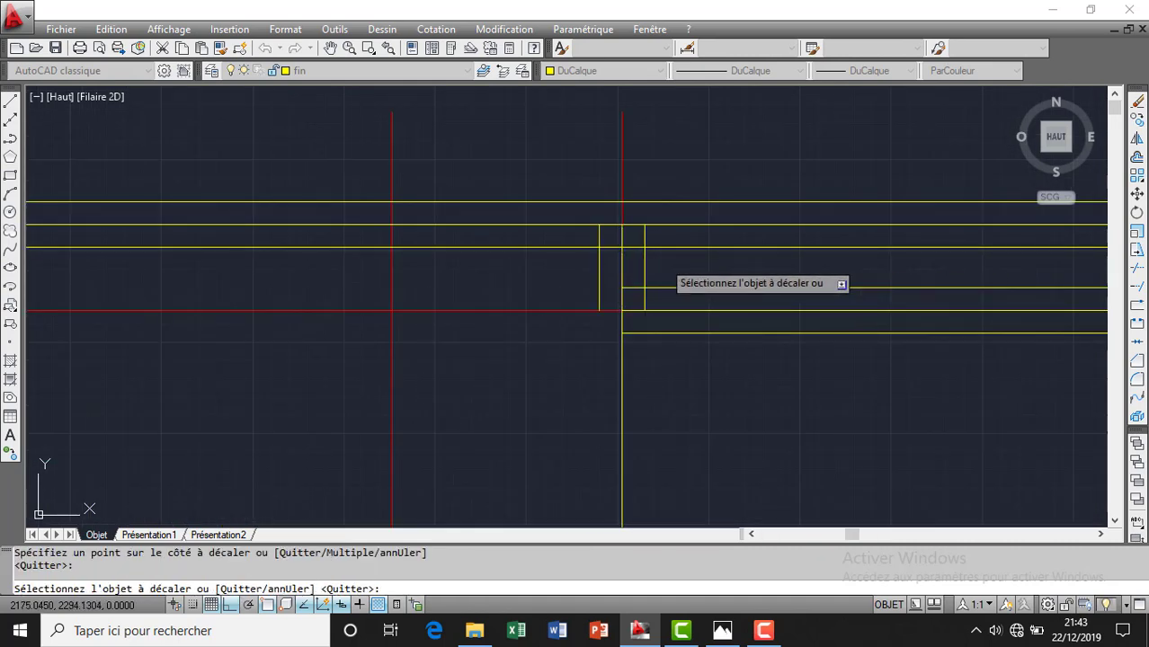
click(622, 415)
click(587, 415)
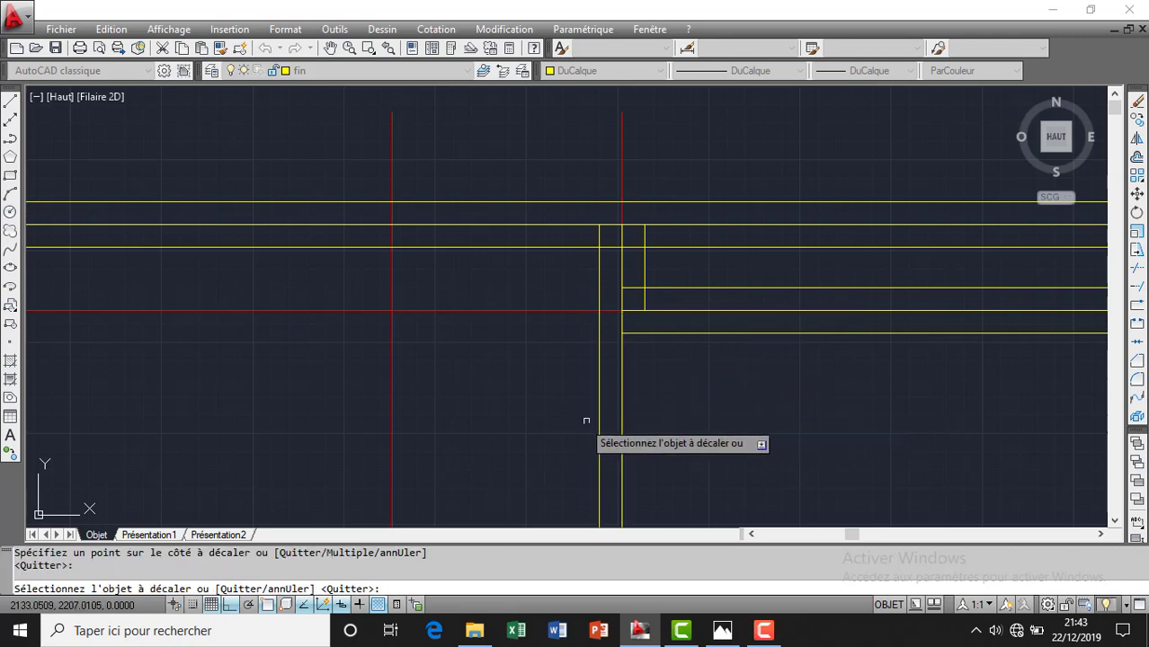
click(621, 421)
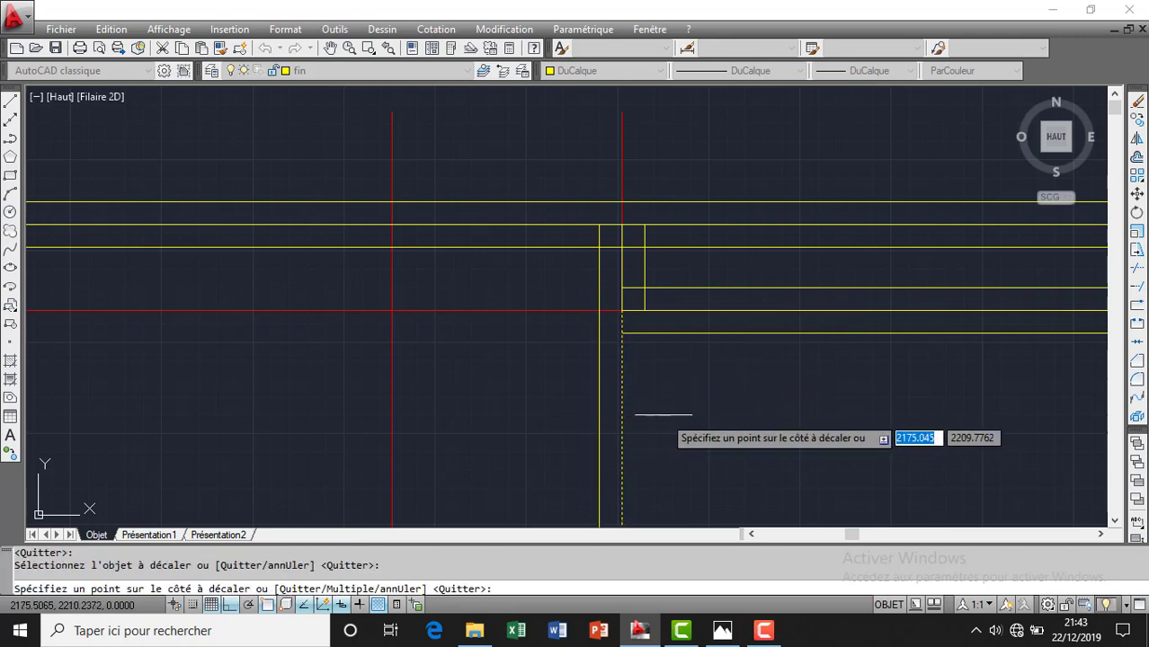
click(661, 415)
scroll(621, 205, down, 3)
scroll(621, 205, down, 3)
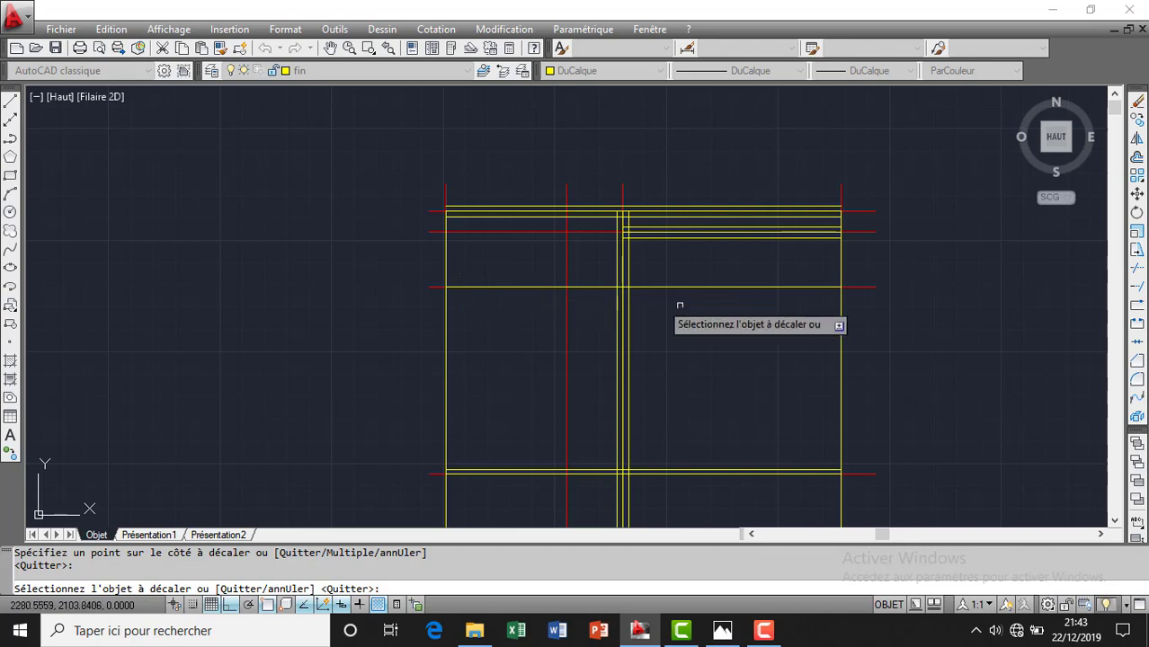
Offset the right vertical edge 12.5 to both its inner and outer sides.
click(842, 338)
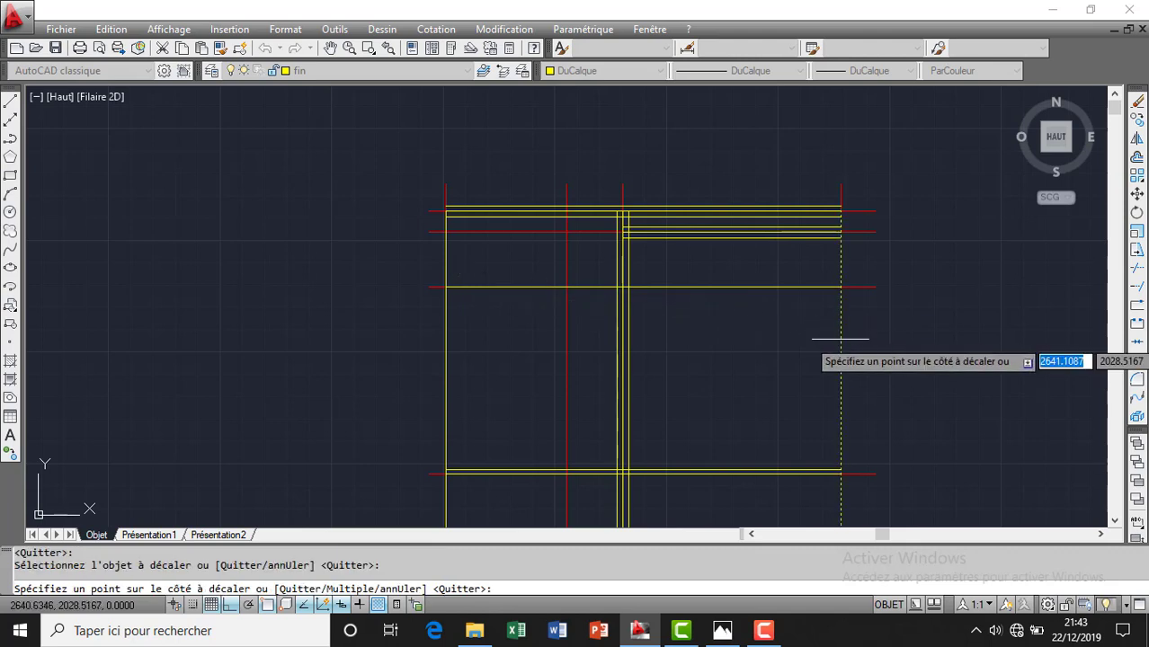
click(816, 340)
scroll(839, 337, up, 8)
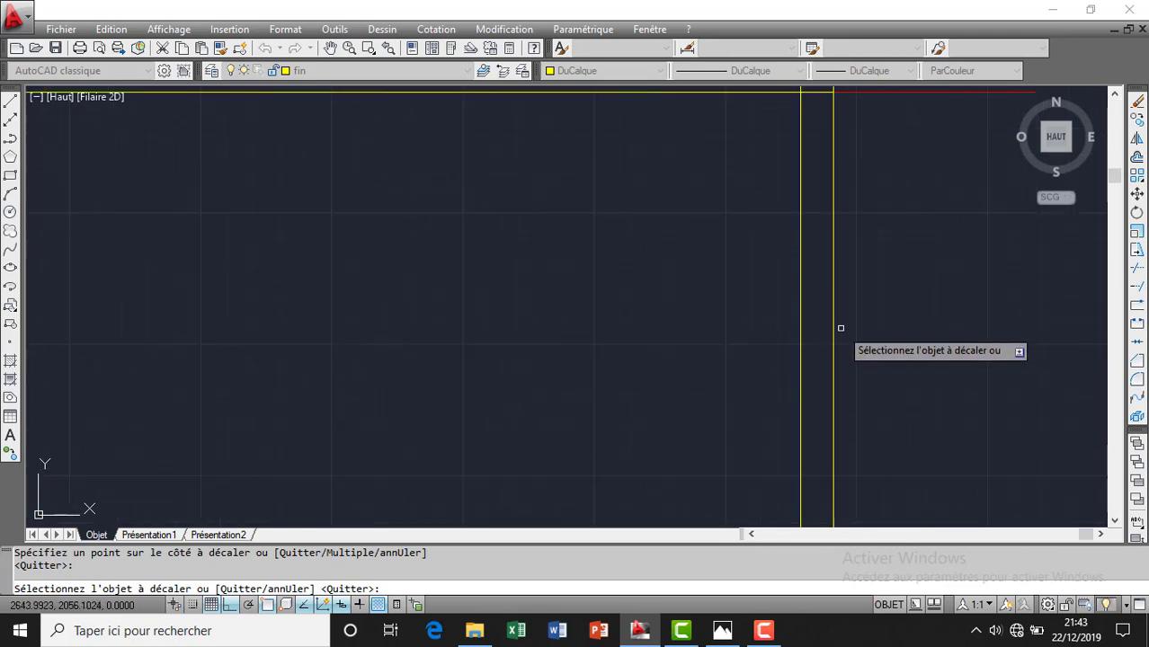
click(834, 326)
click(863, 315)
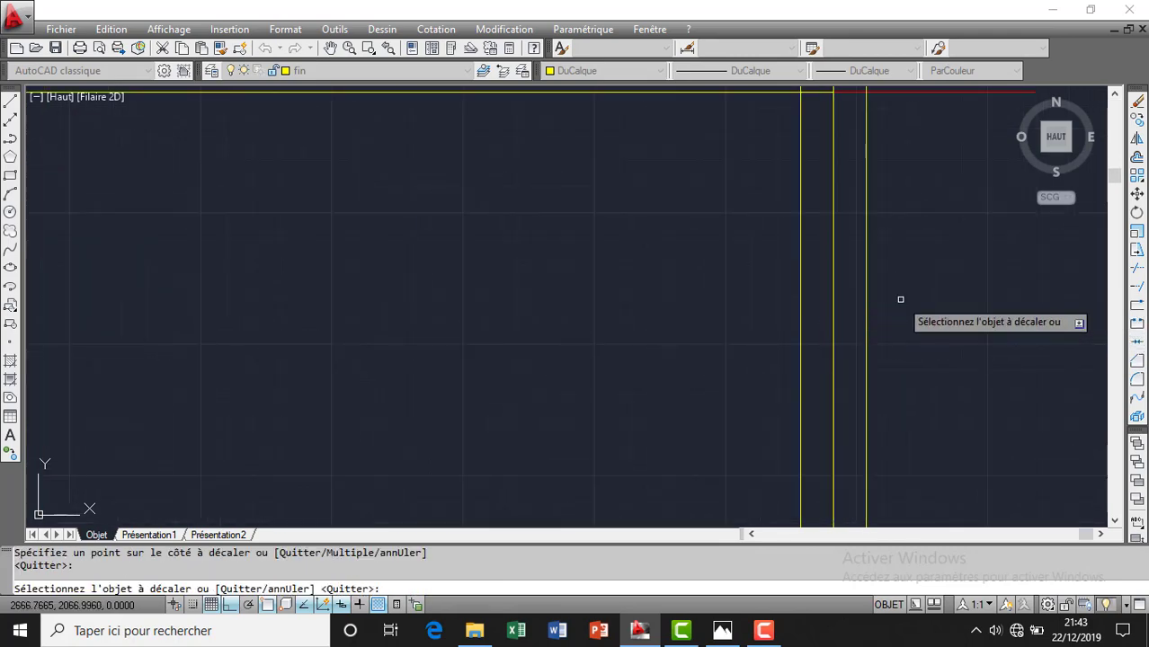
scroll(765, 202, down, 3)
scroll(754, 202, down, 4)
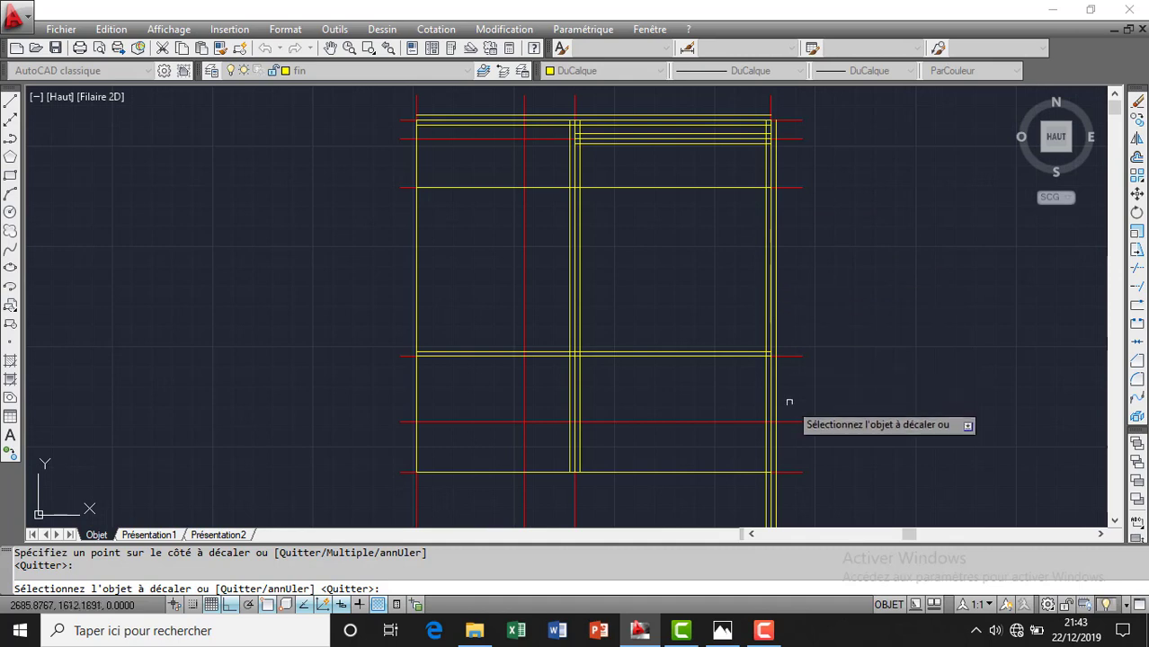
scroll(761, 377, up, 4)
scroll(760, 378, up, 1)
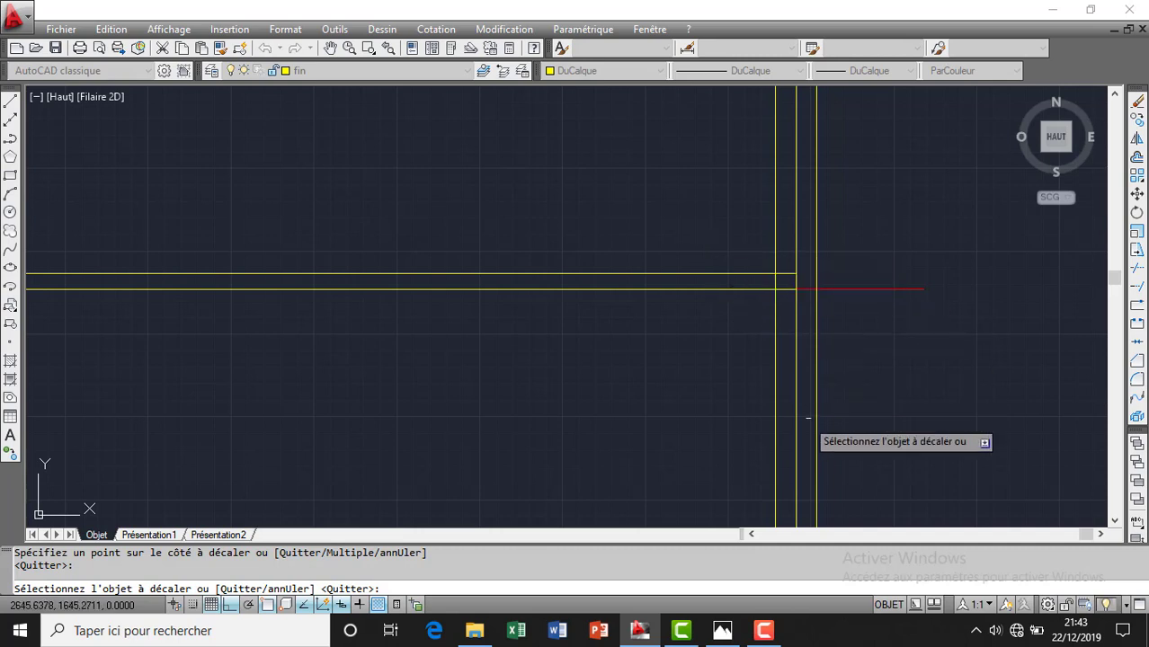
Pause the screen recording and switch to the Camtasia editor.
click(762, 630)
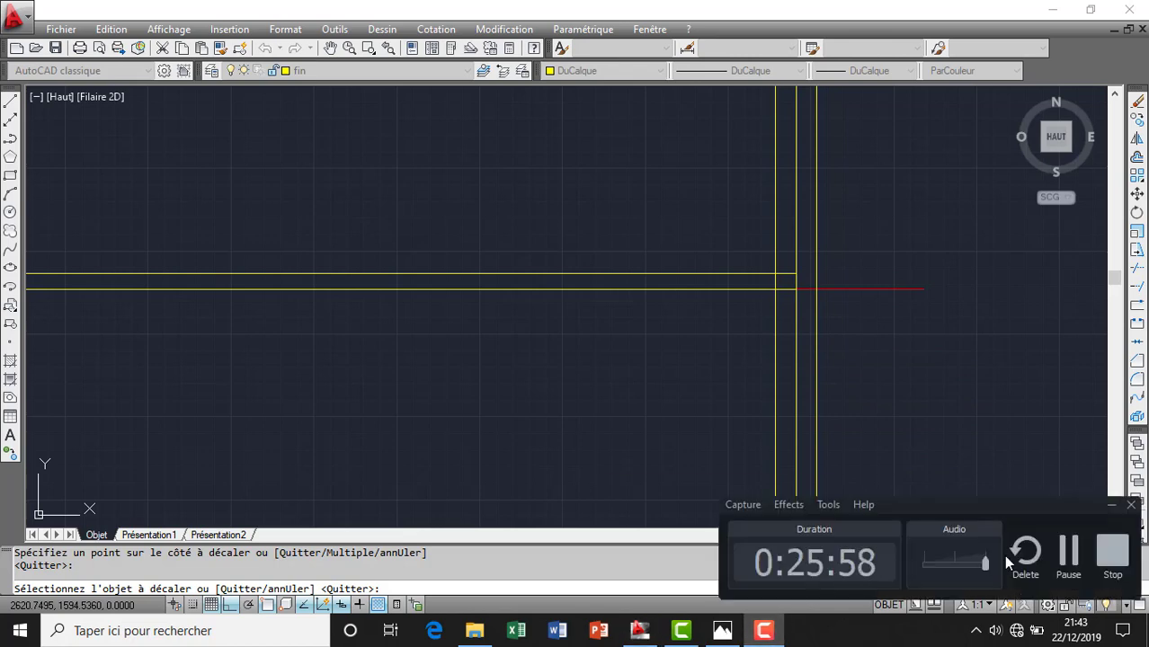
click(1069, 558)
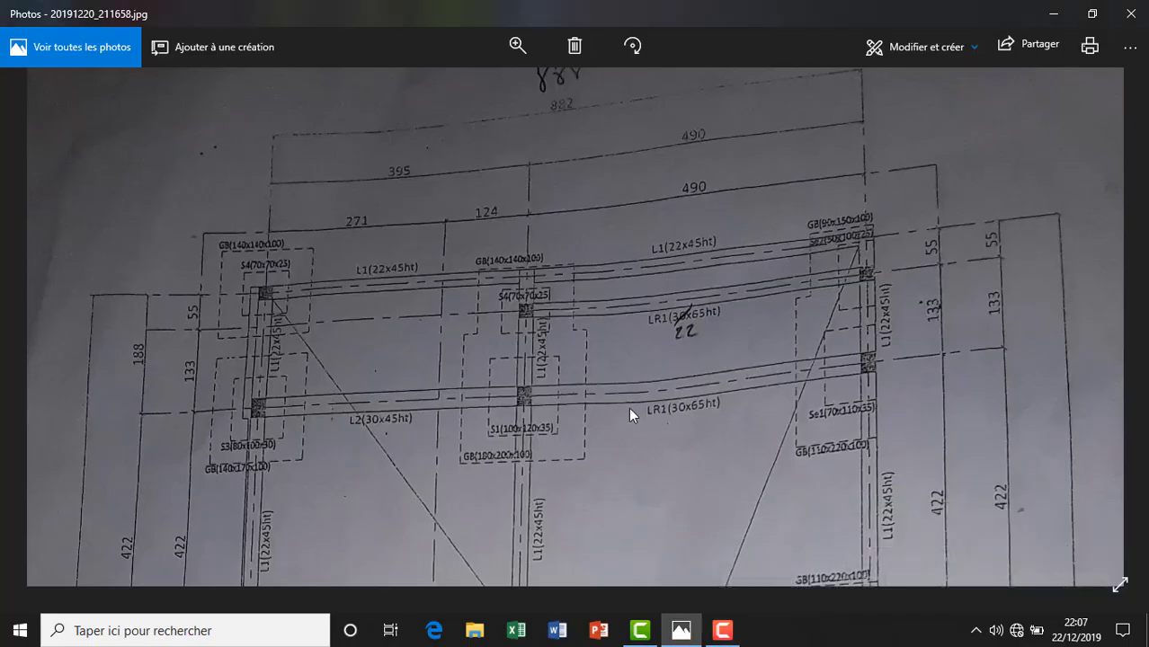
click(640, 631)
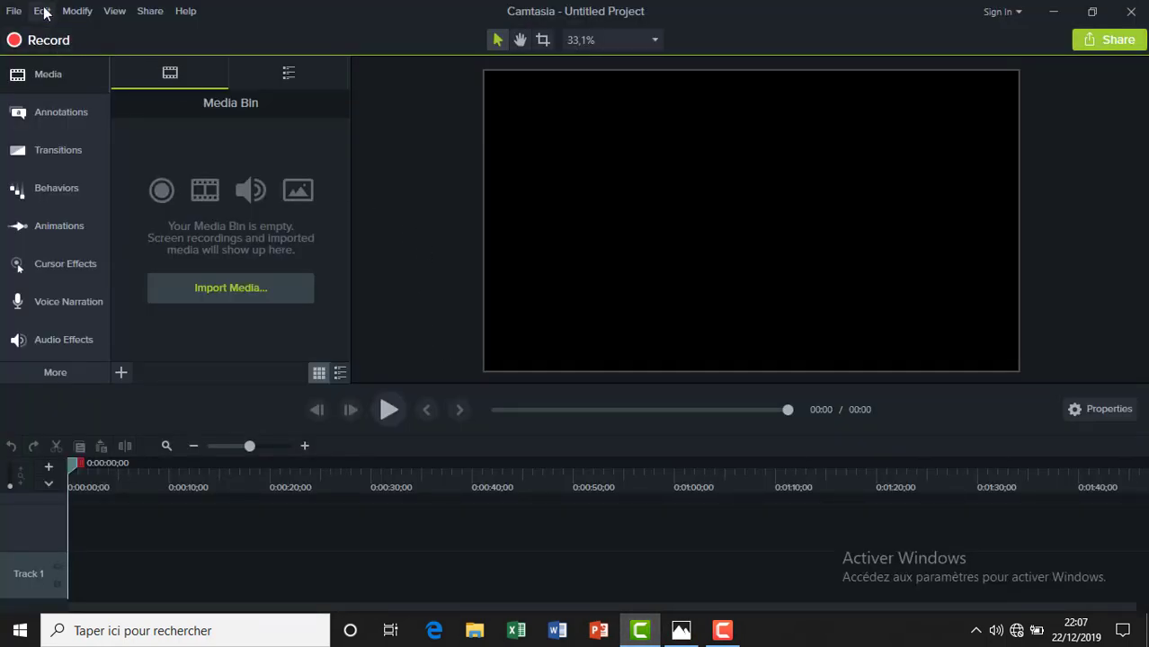
click(725, 632)
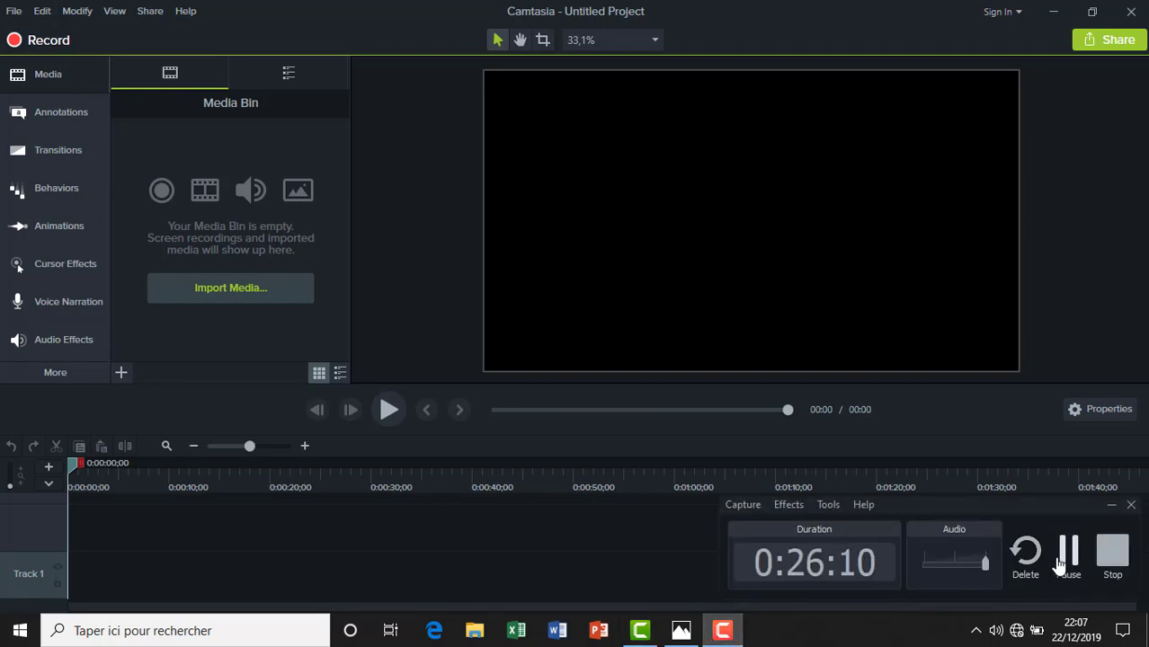